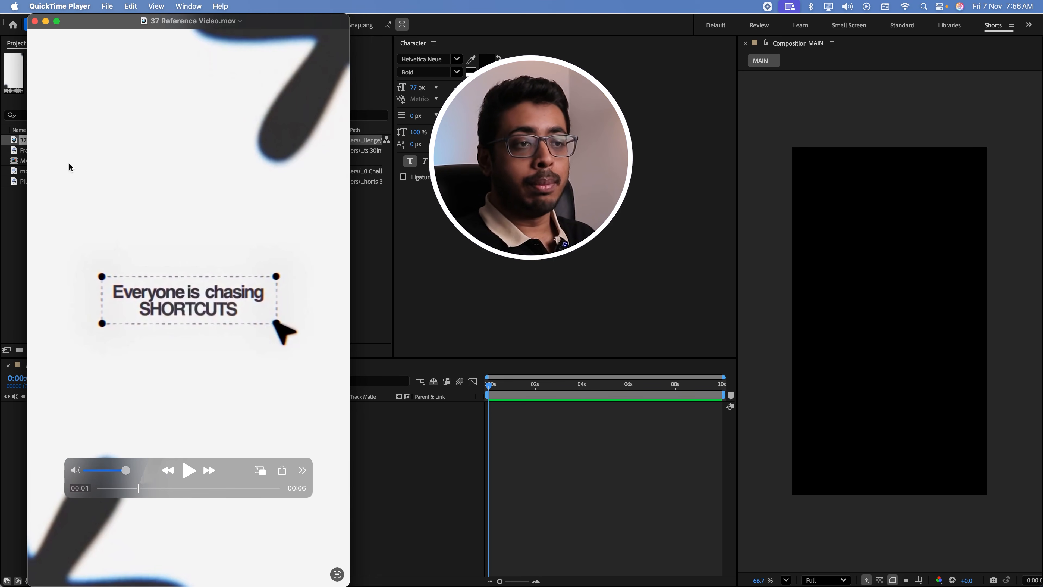
Switch to After Effects and create a white composition-sized solid named BG in the MAIN composition
{"action": "left_click", "coordinate": [407, 469]}
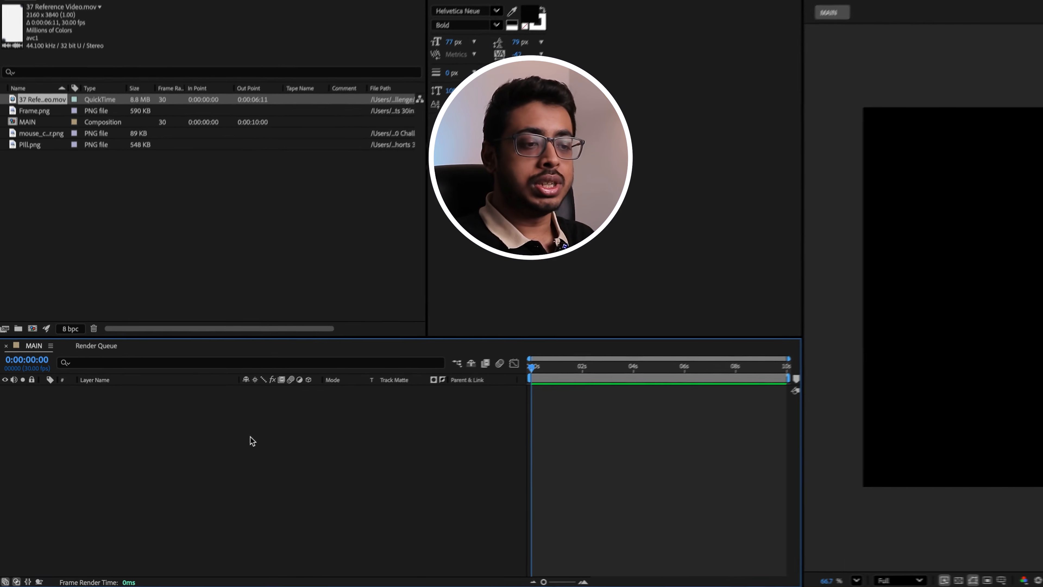
{"action": "right_click", "coordinate": [233, 437]}
{"action": "mouse_move", "coordinate": [326, 419]}
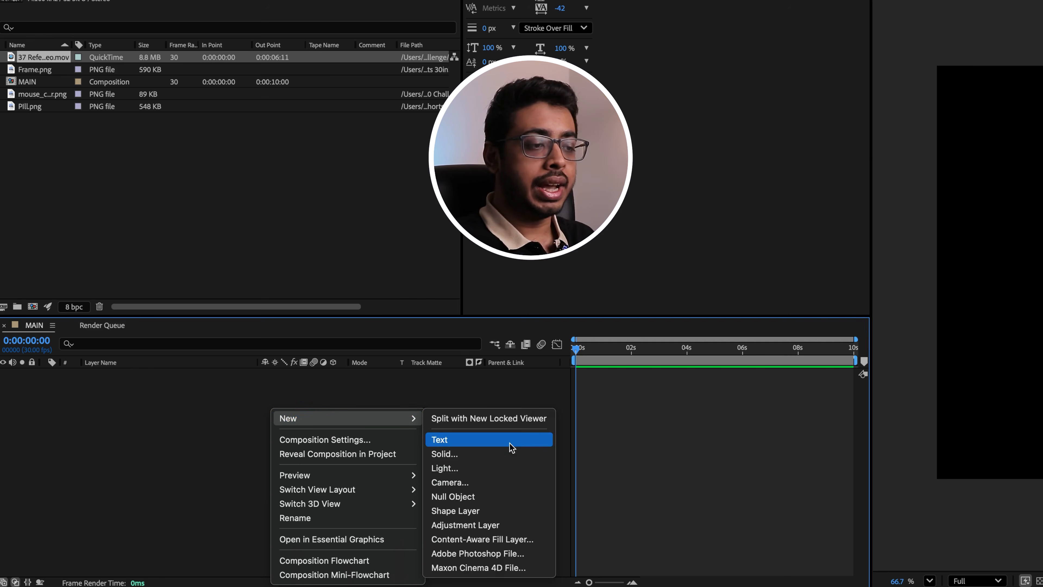
{"action": "left_click", "coordinate": [478, 456]}
{"action": "type", "text": "BG"}
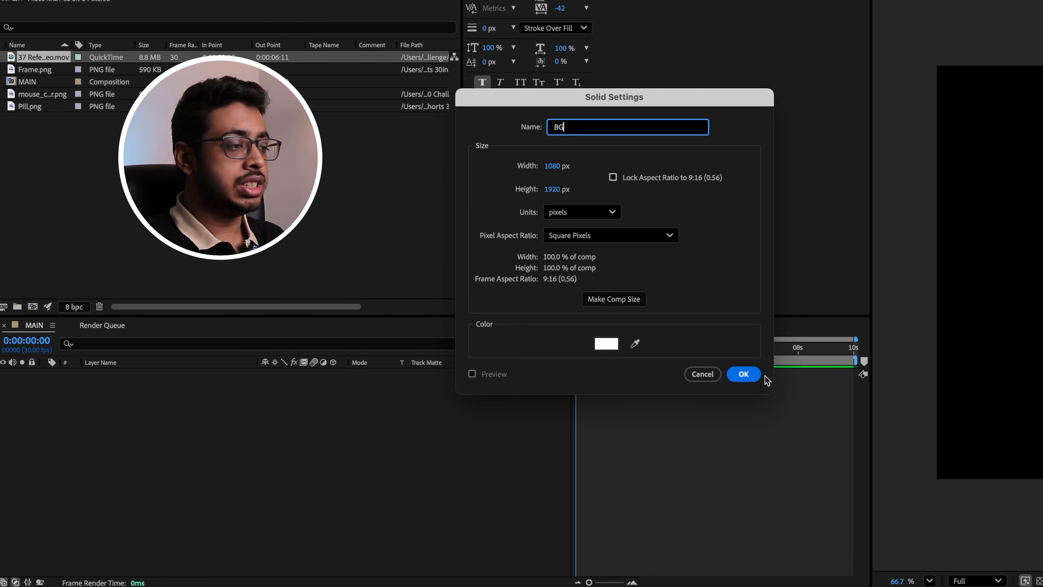
{"action": "left_click", "coordinate": [744, 374]}
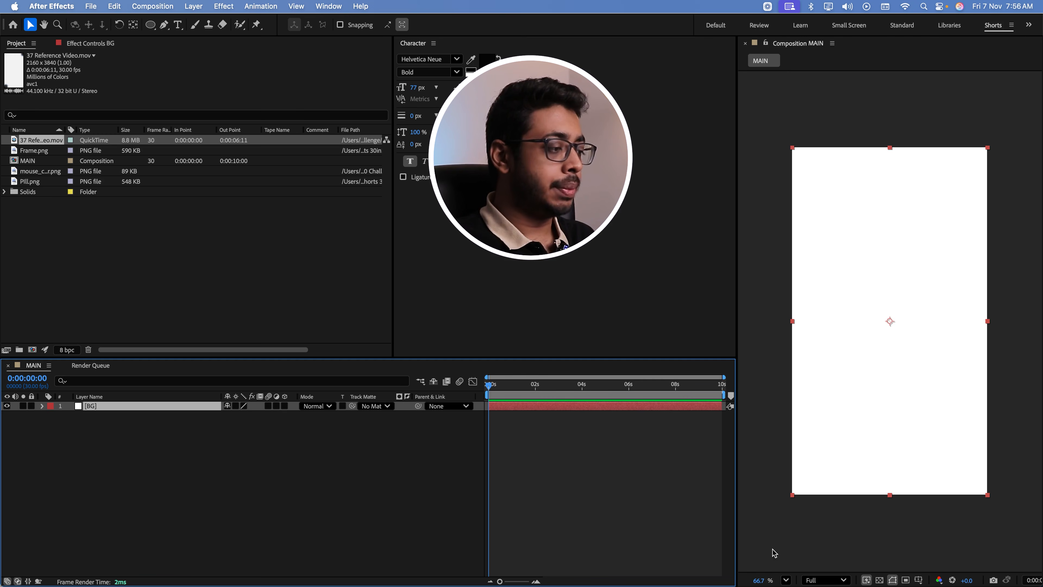
Add a horizontal text layer reading "Everyone is chasing" over the white background
{"action": "left_click", "coordinate": [786, 579]}
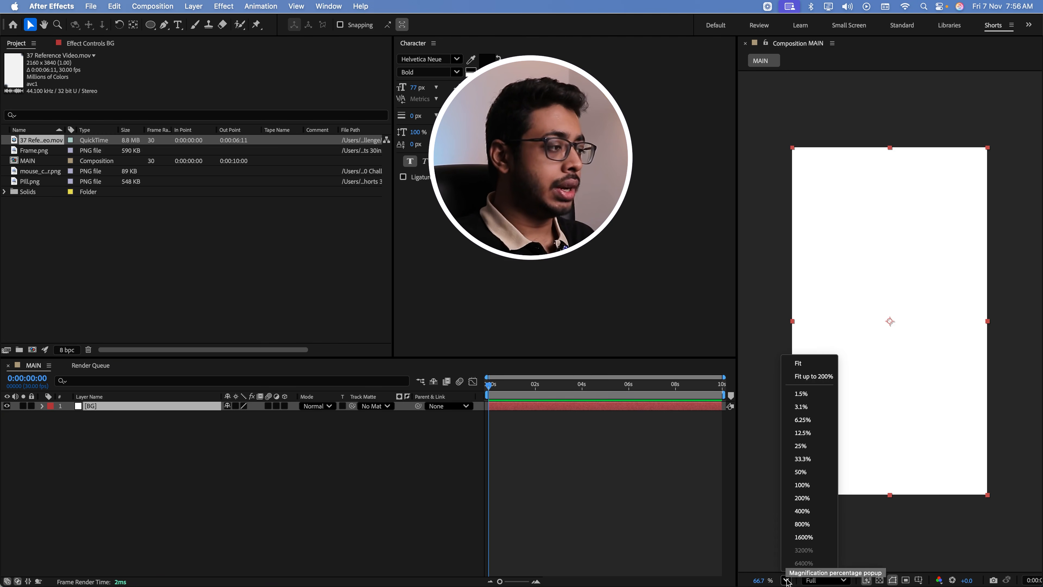
{"action": "left_click", "coordinate": [798, 367]}
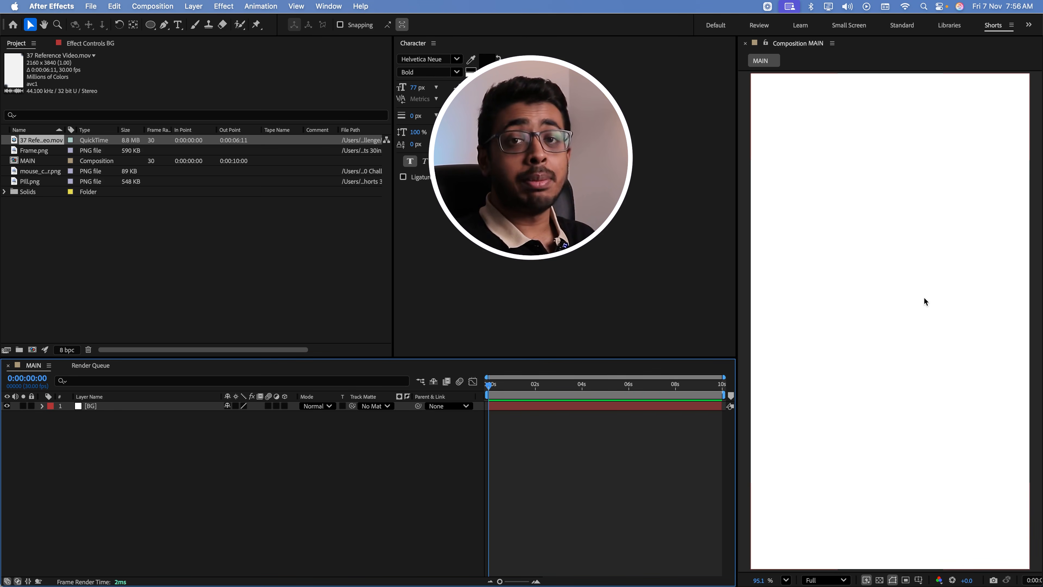
{"action": "key", "text": "super+Tab"}
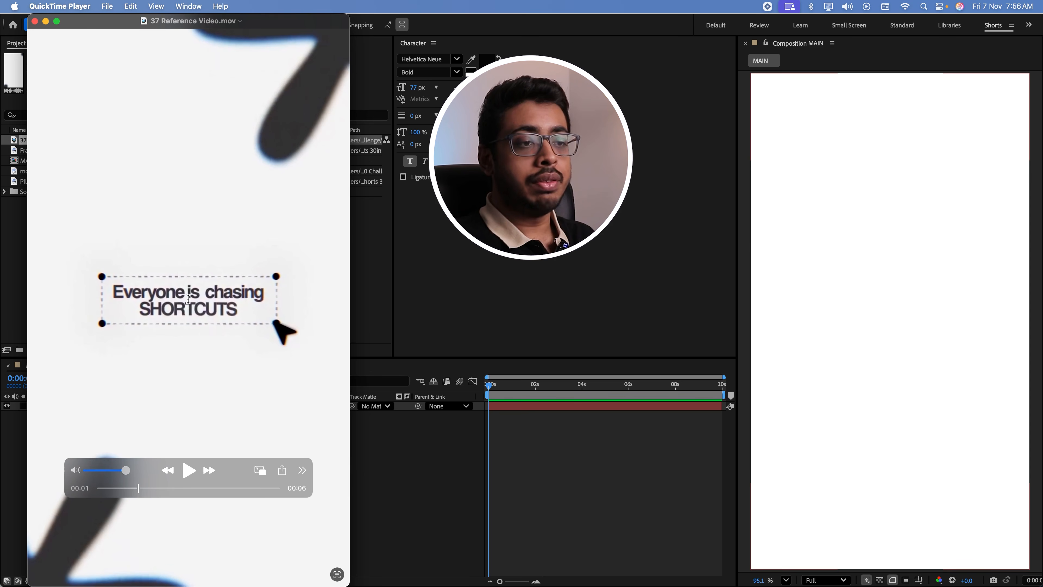
{"action": "key", "text": "super+Tab"}
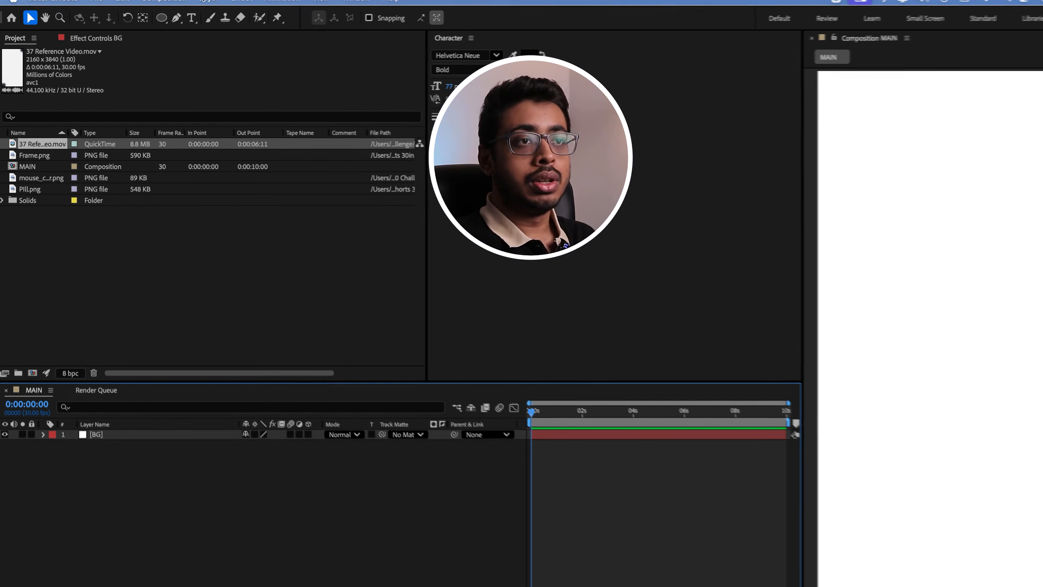
{"action": "left_click", "coordinate": [177, 25]}
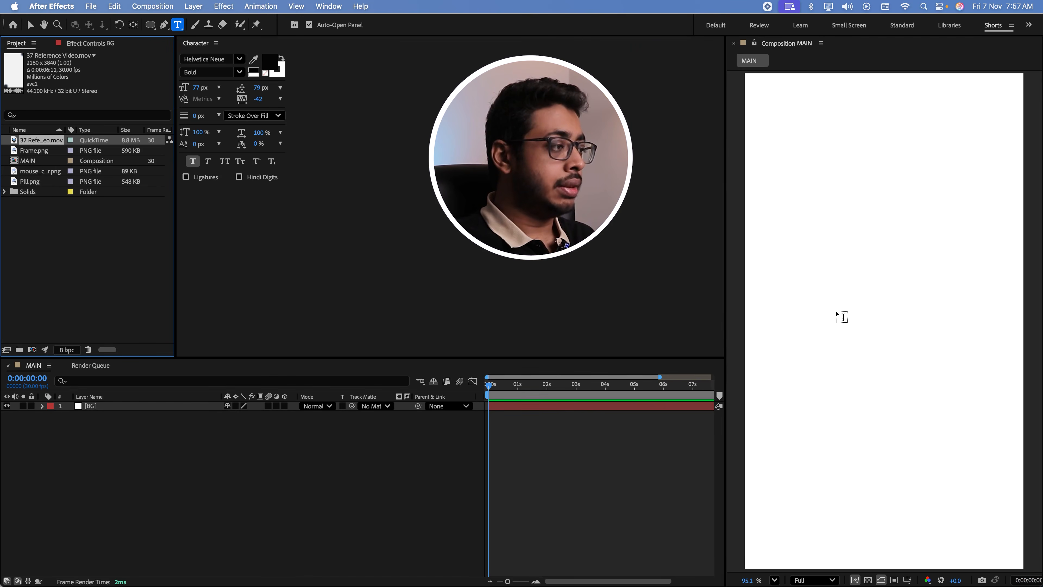
{"action": "left_click", "coordinate": [842, 316]}
{"action": "type", "text": "Everyone "}
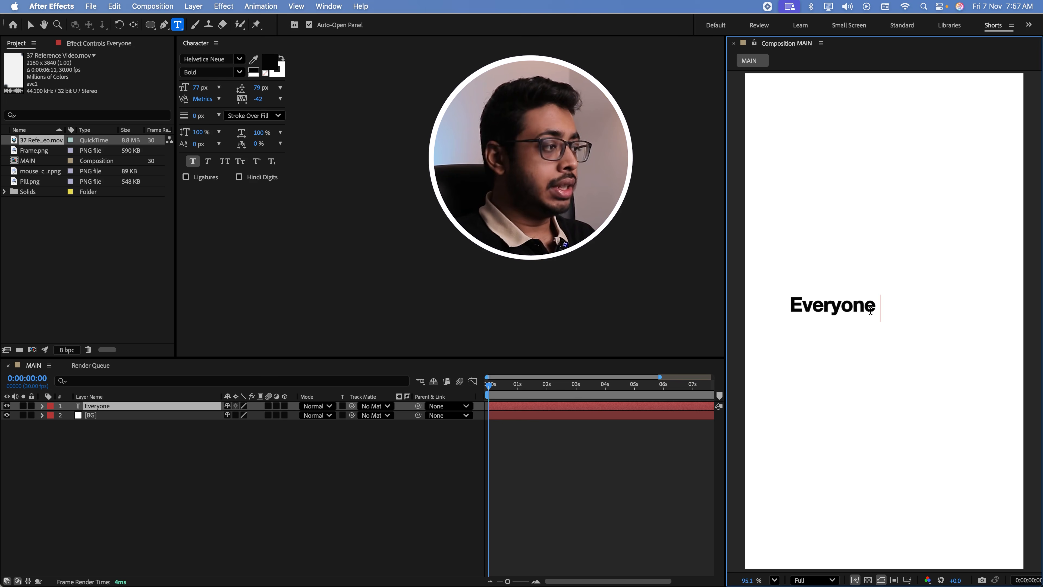
{"action": "type", "text": "is chasing"}
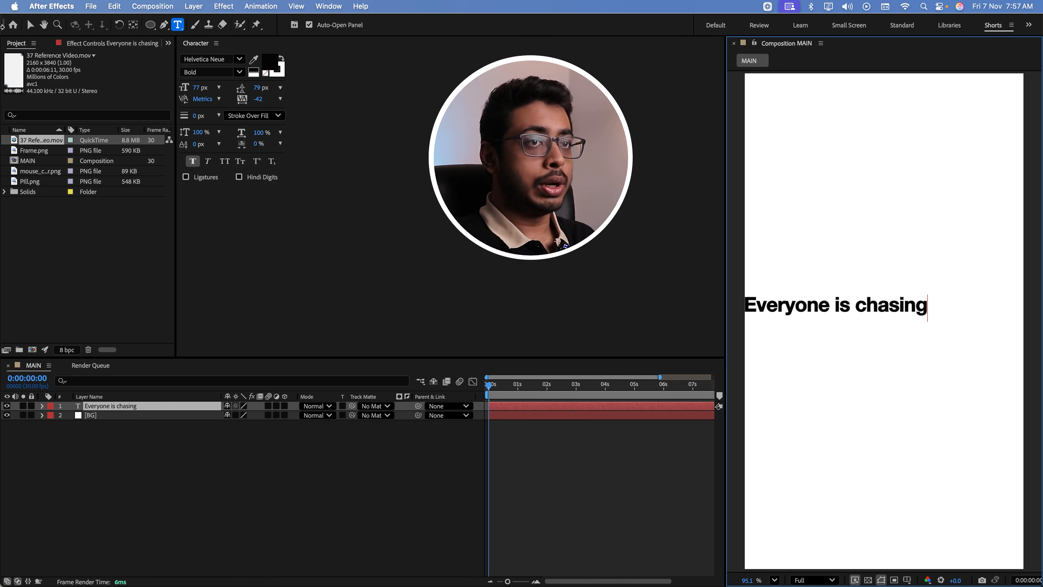
{"action": "left_click", "coordinate": [30, 25]}
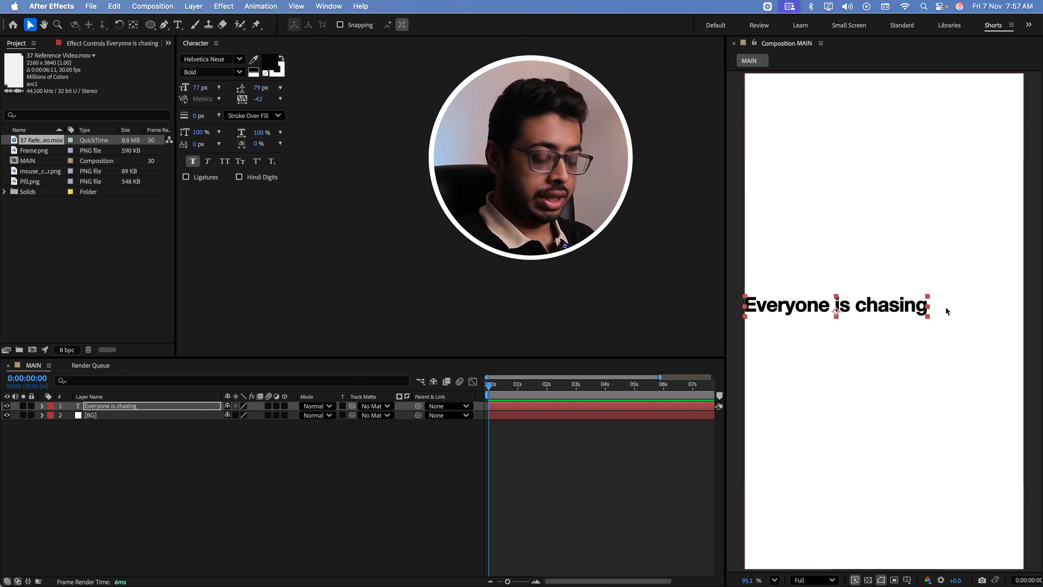
Center the "Everyone is chasing" text layer in the composition and nudge it up about 30 px
{"action": "key", "text": "super+Home"}
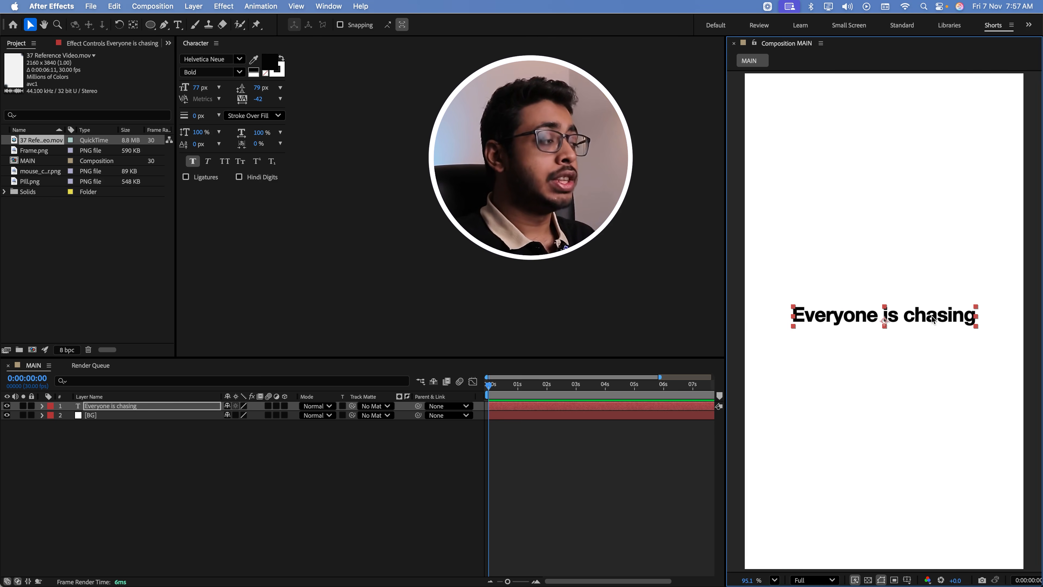
{"action": "key", "text": "shift+Up"}
{"action": "key", "text": "shift+Up"}
{"action": "key", "text": "shift+Up"}
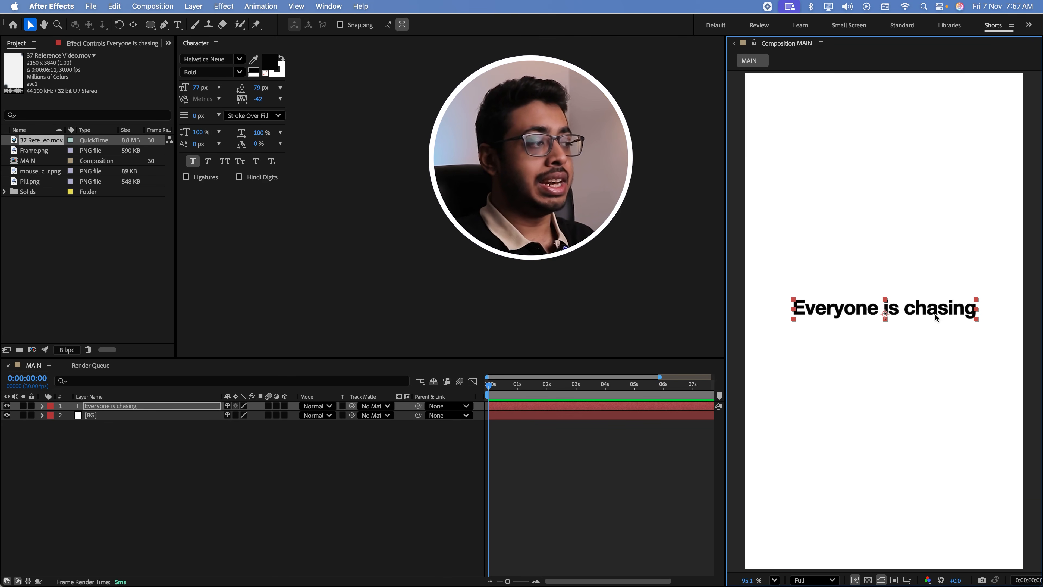
Check the text reveal in the reference video and add an Opacity text animator to the "Everyone is chasing" layer
{"action": "key", "text": "super+Tab"}
{"action": "mouse_move", "coordinate": [136, 488]}
{"action": "left_mouse_down"}
{"action": "mouse_move", "coordinate": [83, 488]}
{"action": "mouse_move", "coordinate": [123, 496]}
{"action": "left_mouse_up"}
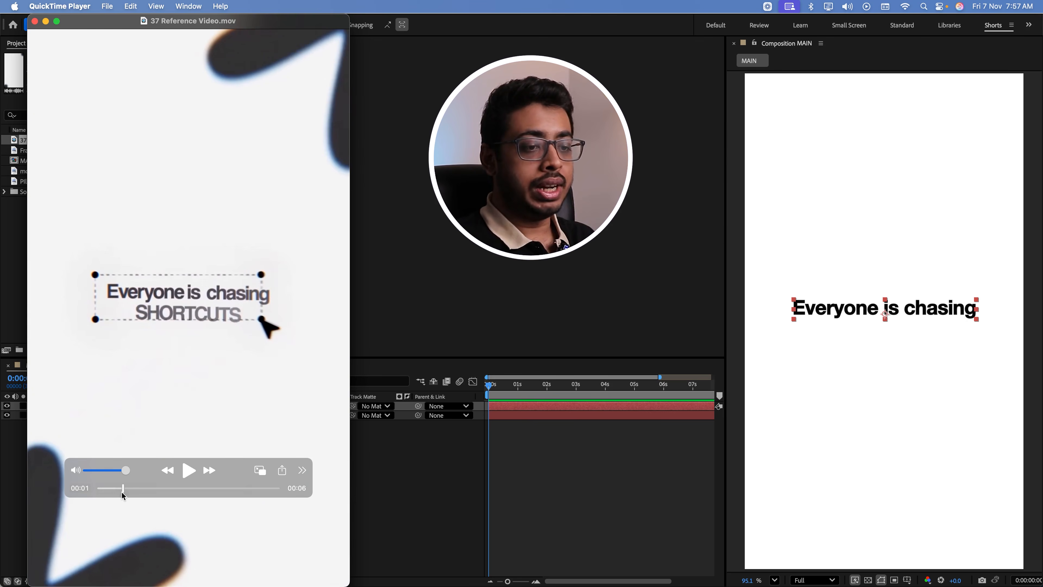
{"action": "key", "text": "super+Tab"}
{"action": "left_click", "coordinate": [43, 407]}
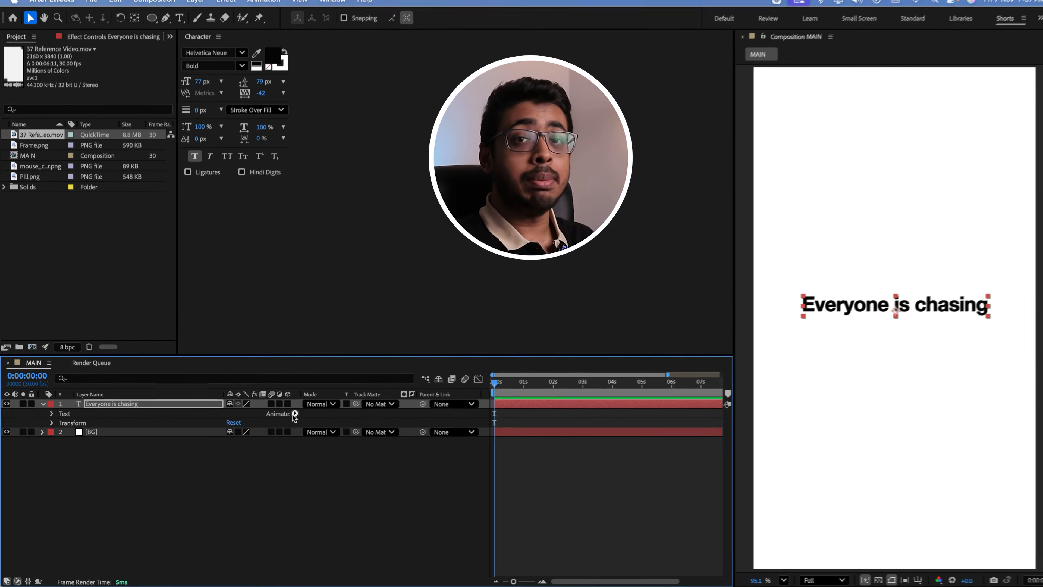
{"action": "left_click", "coordinate": [294, 413]}
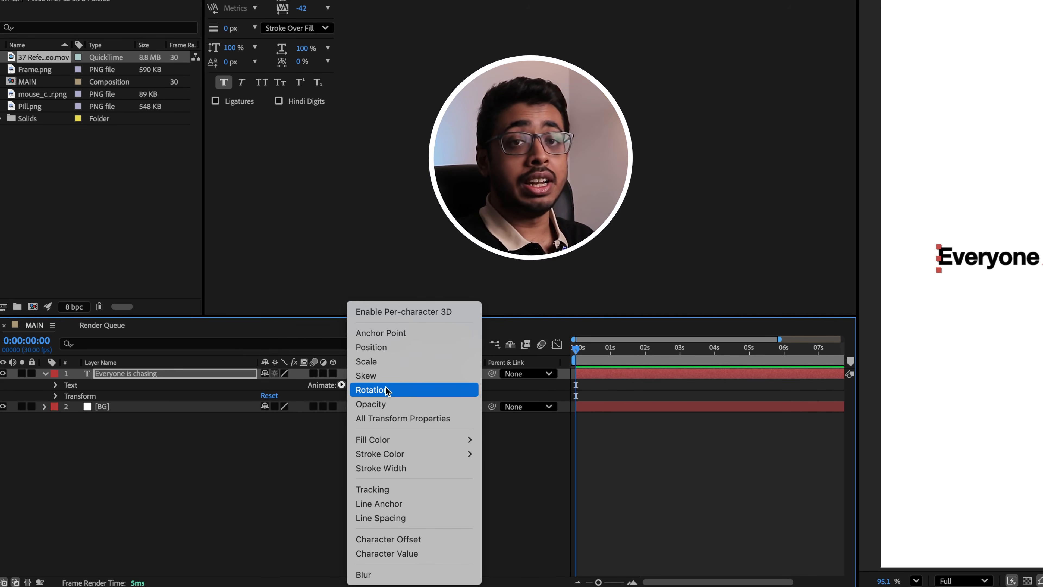
{"action": "left_click", "coordinate": [388, 405]}
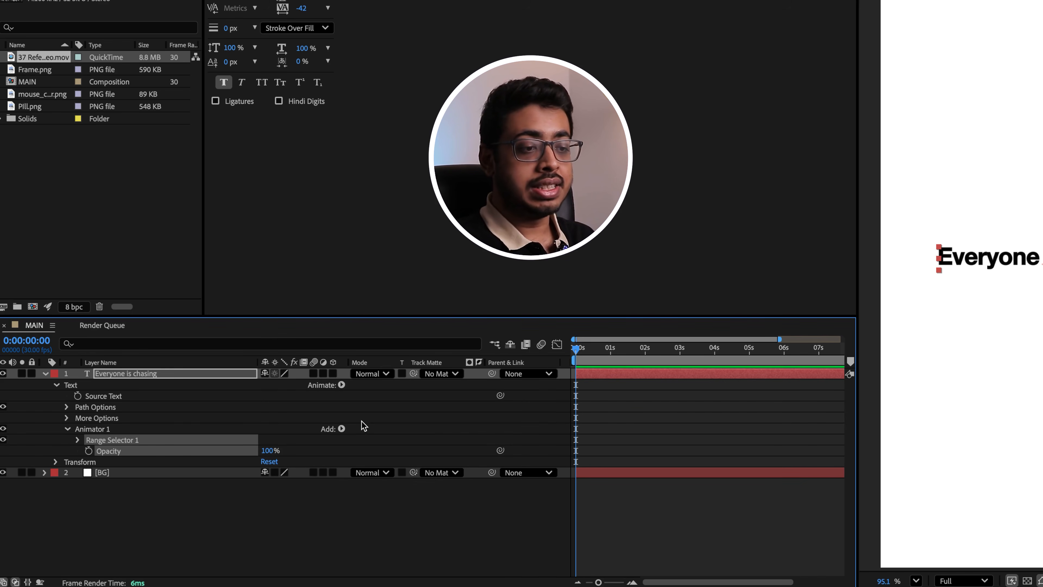
Add Position to the same text animator, setting Position to 0, 30 and Opacity to 0%
{"action": "left_click", "coordinate": [341, 429]}
{"action": "mouse_move", "coordinate": [362, 429]}
{"action": "left_click", "coordinate": [451, 349]}
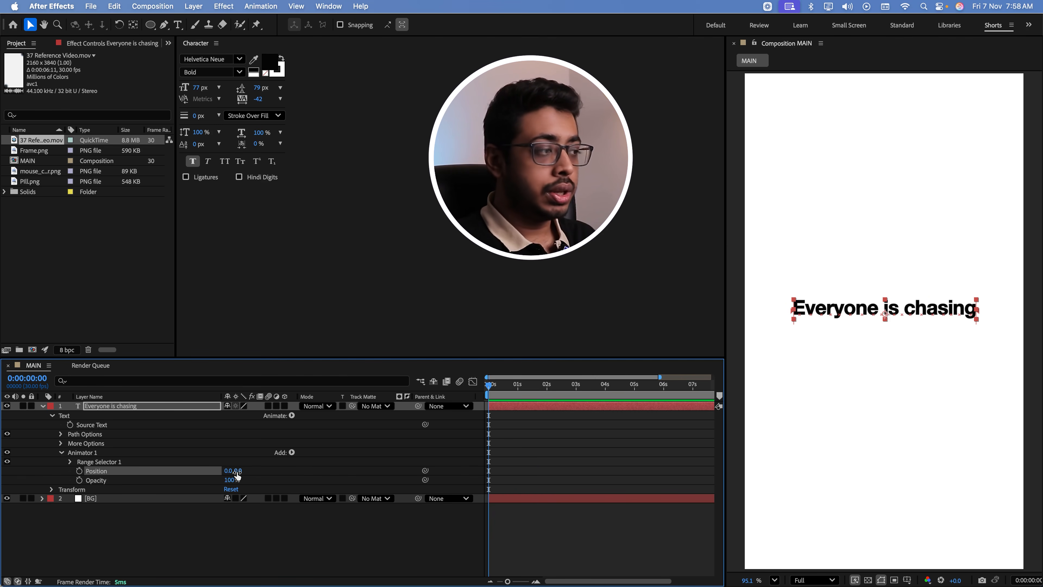
{"action": "left_click_drag", "start_coordinate": [237, 474], "coordinate": [254, 471]}
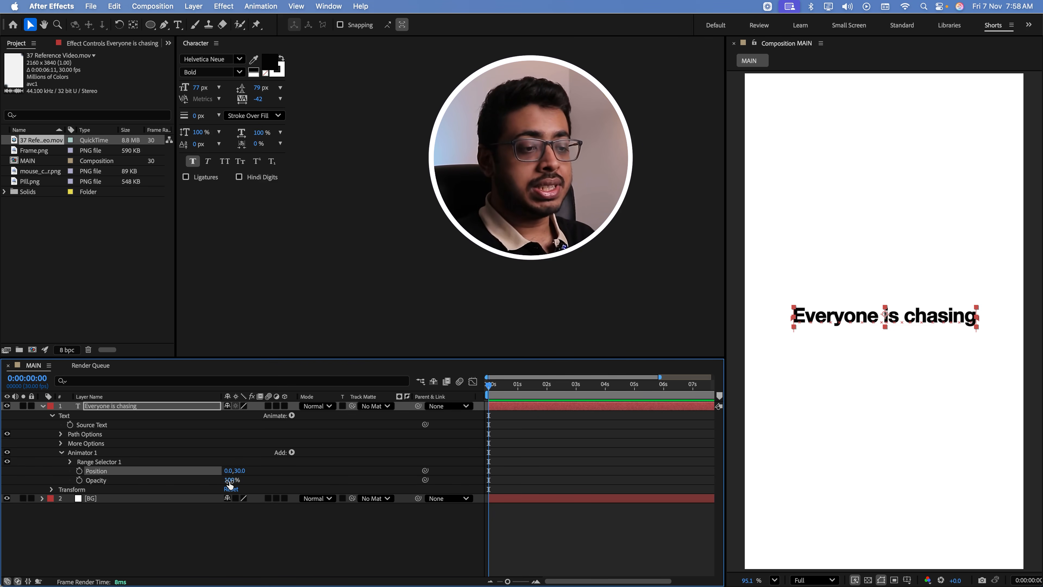
{"action": "left_click_drag", "start_coordinate": [232, 480], "coordinate": [35, 481]}
Keyframe the range selector's Offset at -100% at the start of the timeline
{"action": "left_click", "coordinate": [70, 461]}
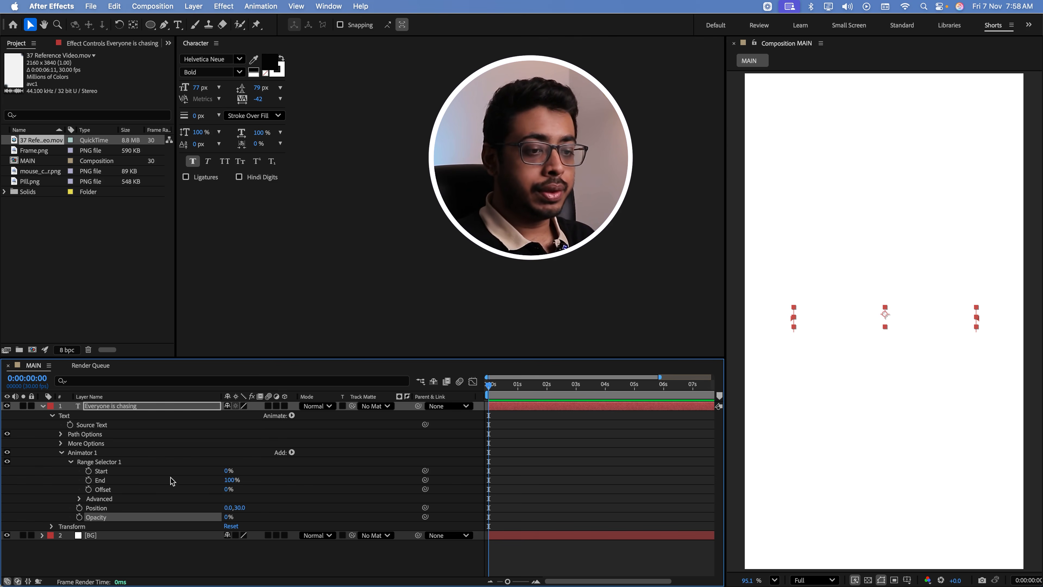
{"action": "left_click", "coordinate": [88, 490]}
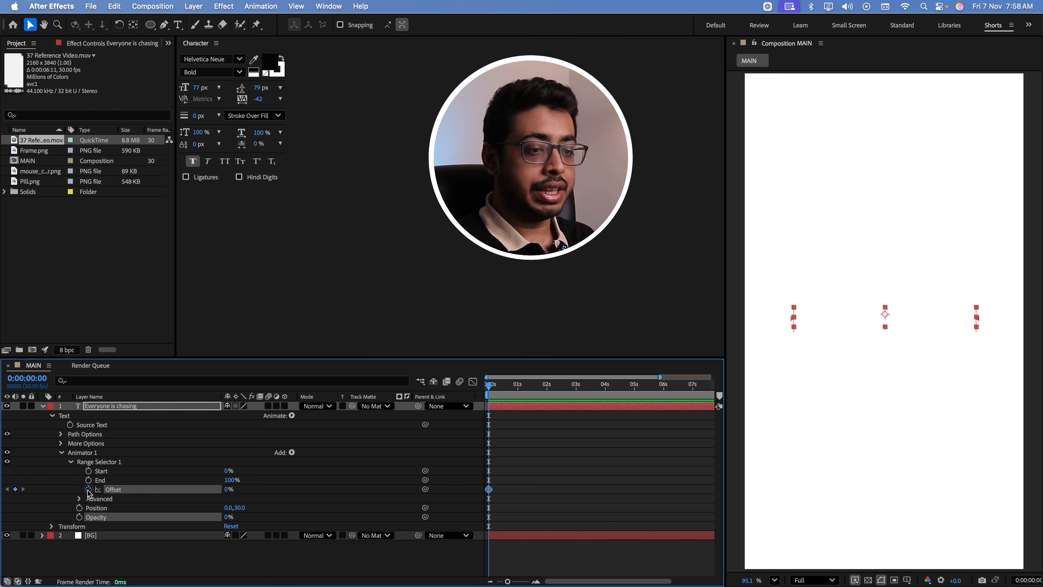
{"action": "left_click", "coordinate": [228, 489]}
{"action": "type", "text": "-100"}
{"action": "key", "text": "Return"}
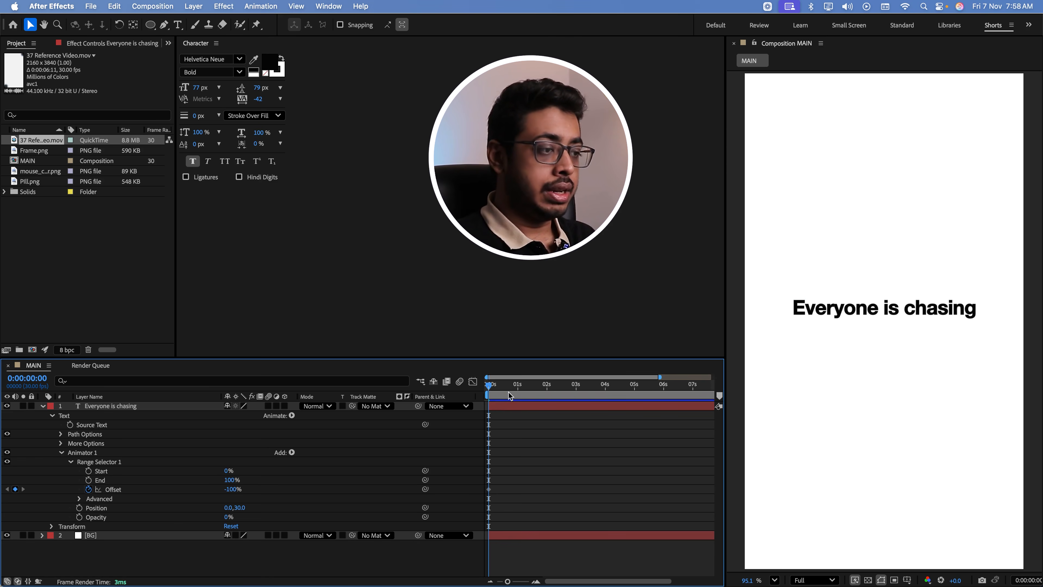
Add a second Offset keyframe of 100% at 0:00:01:00
{"action": "left_click_drag", "start_coordinate": [493, 384], "coordinate": [521, 385]}
{"action": "key", "text": "equal"}
{"action": "key", "text": "equal"}
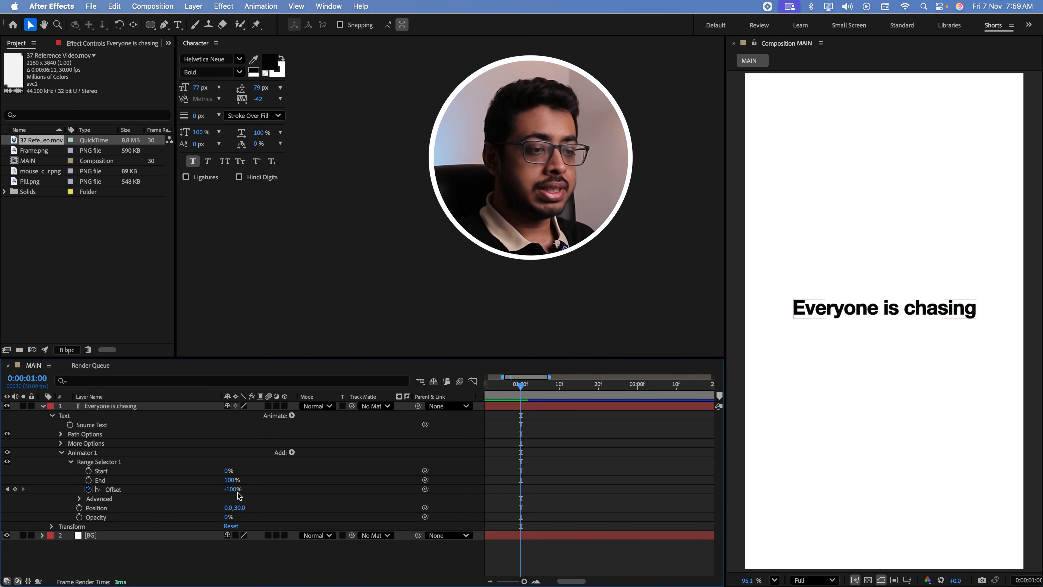
{"action": "left_click_drag", "start_coordinate": [233, 489], "coordinate": [384, 491]}
{"action": "left_click_drag", "start_coordinate": [560, 581], "coordinate": [548, 581]}
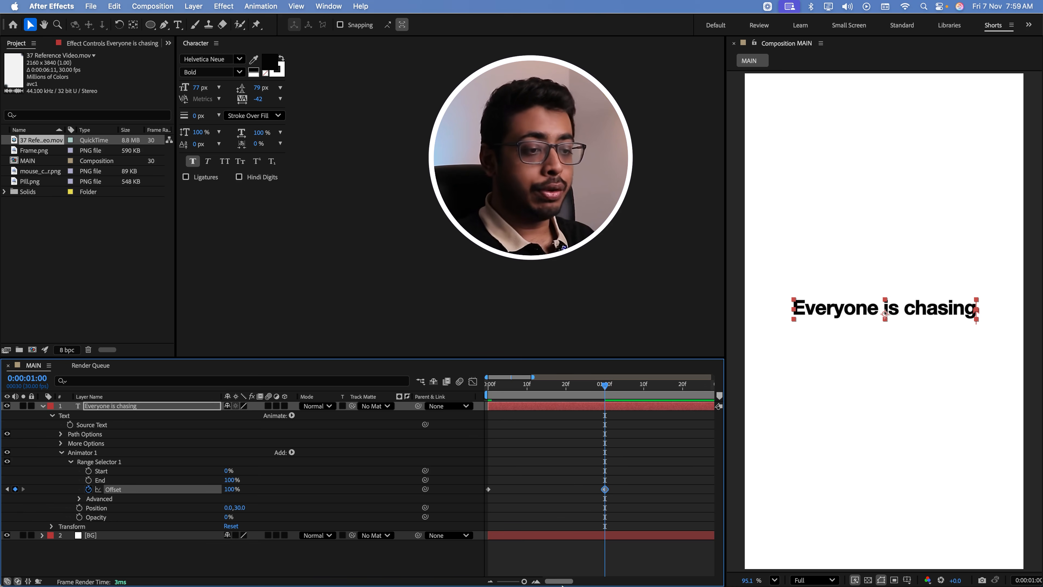
Set the range selector's advanced Shape to Ramp Up and scrub through the text reveal
{"action": "left_click", "coordinate": [80, 499]}
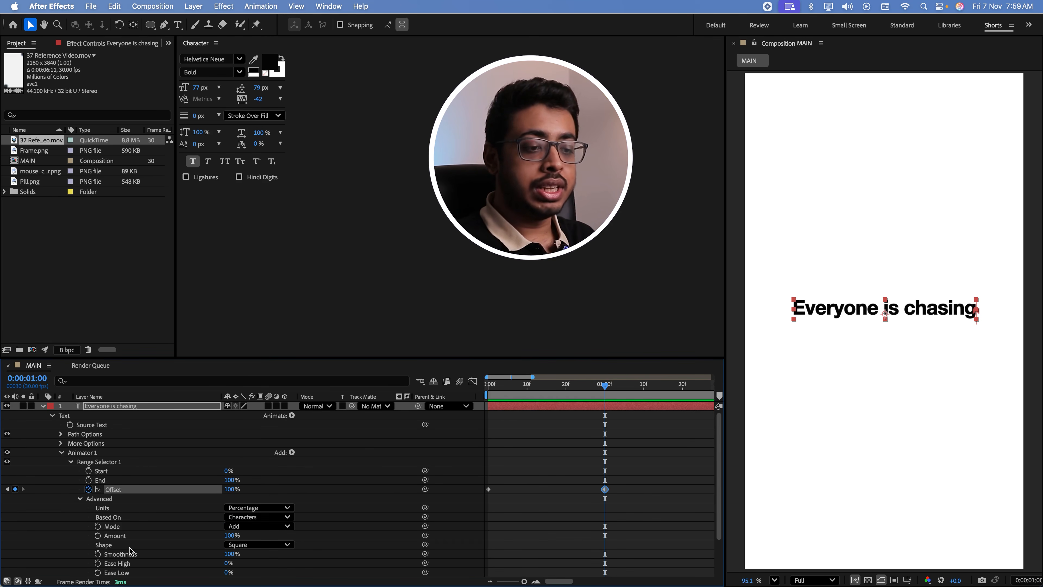
{"action": "left_click", "coordinate": [253, 545]}
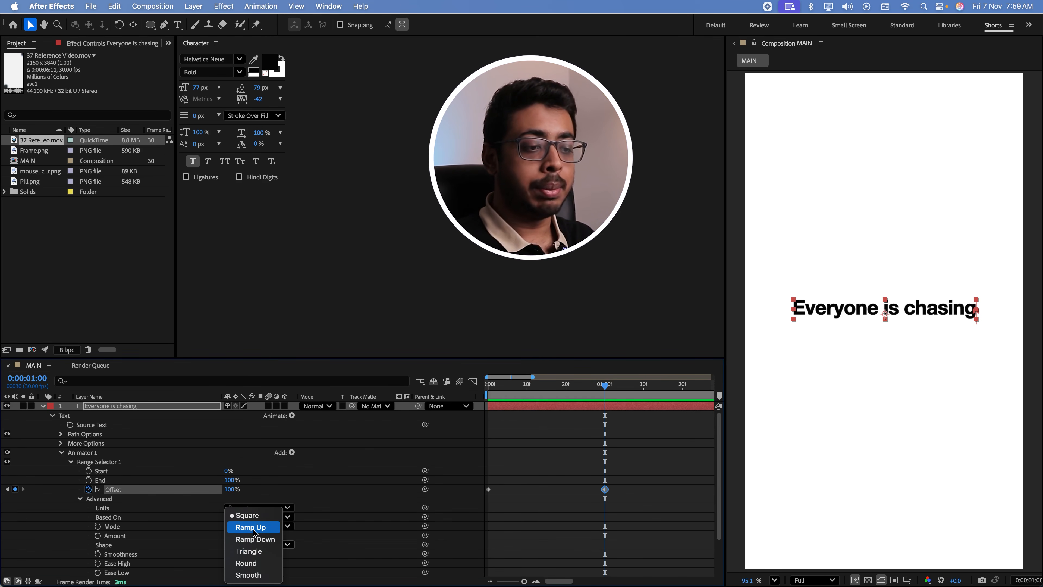
{"action": "left_click", "coordinate": [253, 533]}
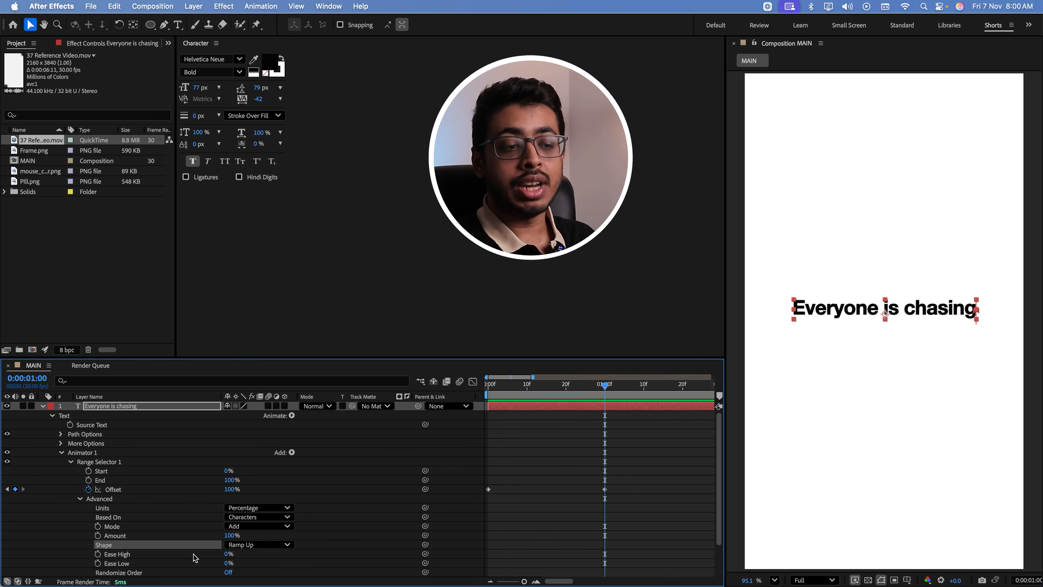
{"action": "left_click", "coordinate": [242, 545]}
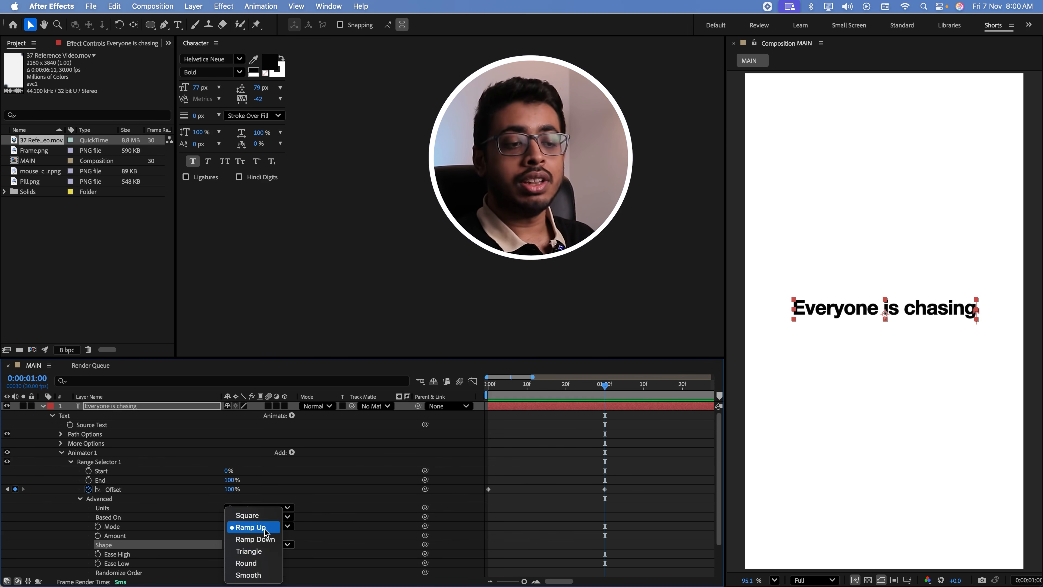
{"action": "left_click", "coordinate": [320, 547]}
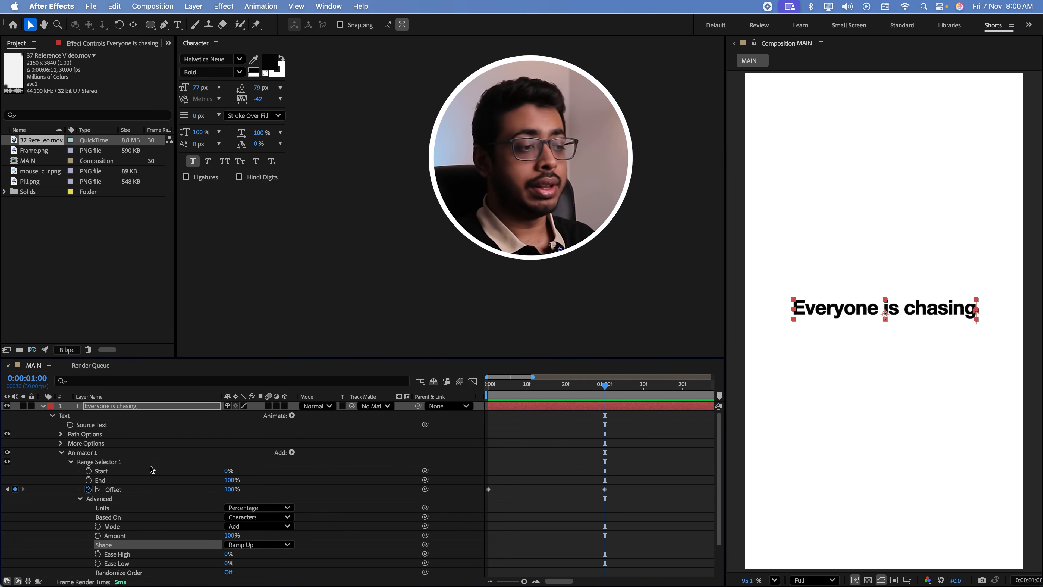
{"action": "left_click_drag", "start_coordinate": [502, 388], "coordinate": [587, 397]}
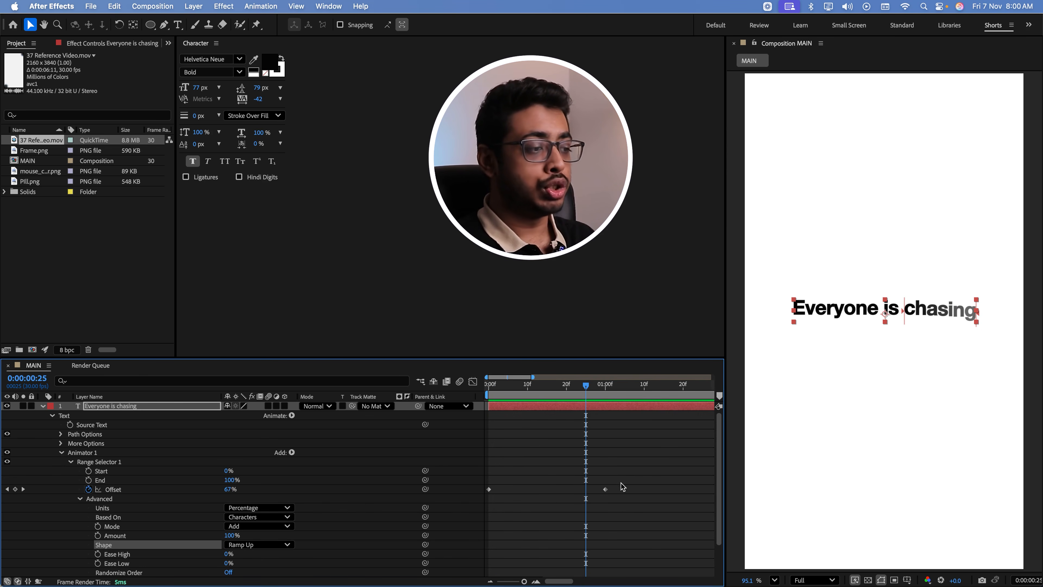
Apply Easy Ease to both Offset keyframes and play the text animation from the start
{"action": "left_click_drag", "start_coordinate": [607, 485], "coordinate": [481, 498]}
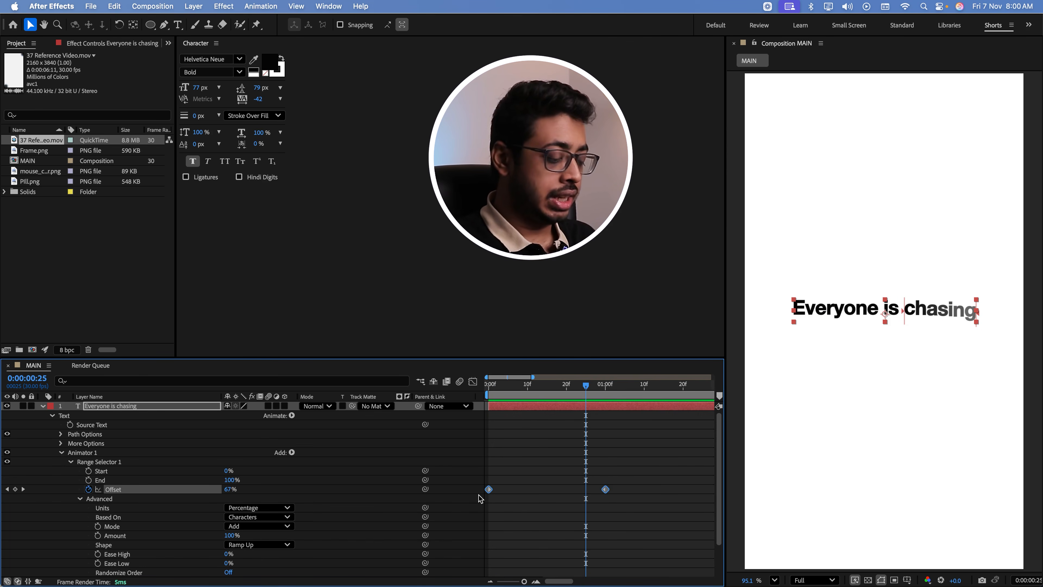
{"action": "key", "text": "F9"}
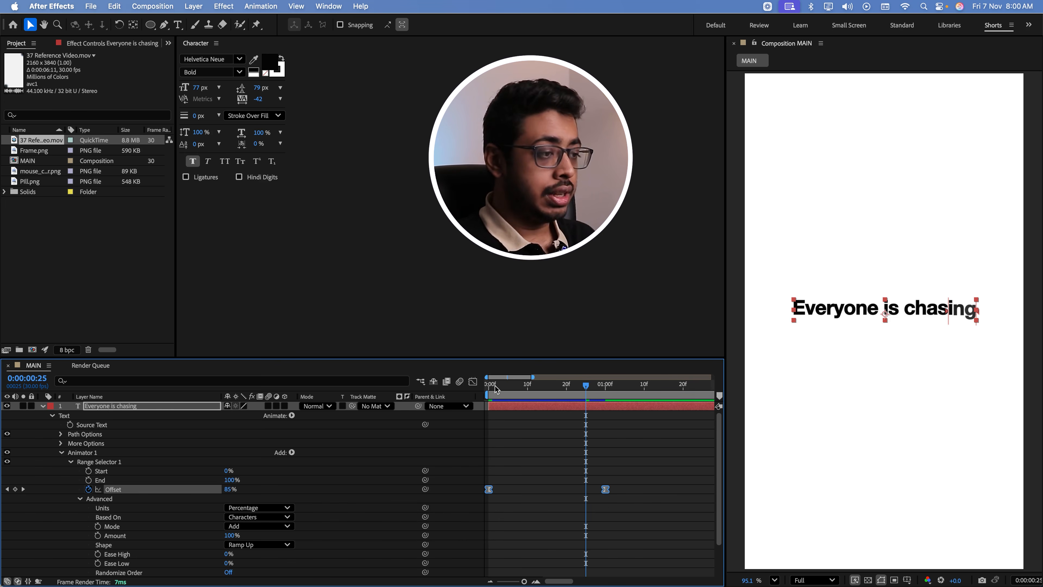
{"action": "left_click_drag", "start_coordinate": [495, 385], "coordinate": [480, 388]}
{"action": "key", "text": "space"}
{"action": "left_click", "coordinate": [652, 388]}
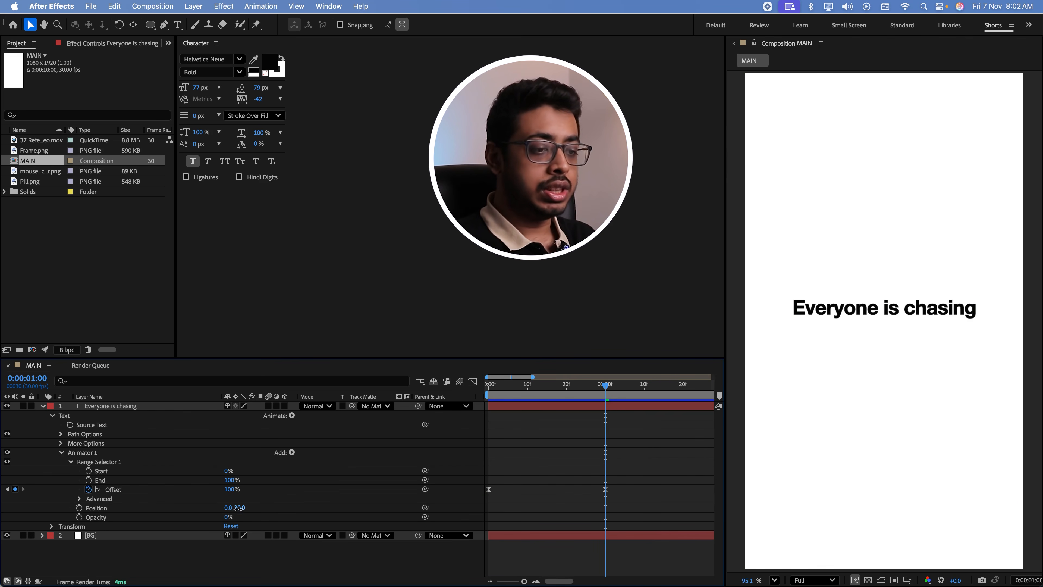
Set the text animator's vertical Position to 80 and scrub through the start of the character reveal
{"action": "left_click", "coordinate": [239, 508]}
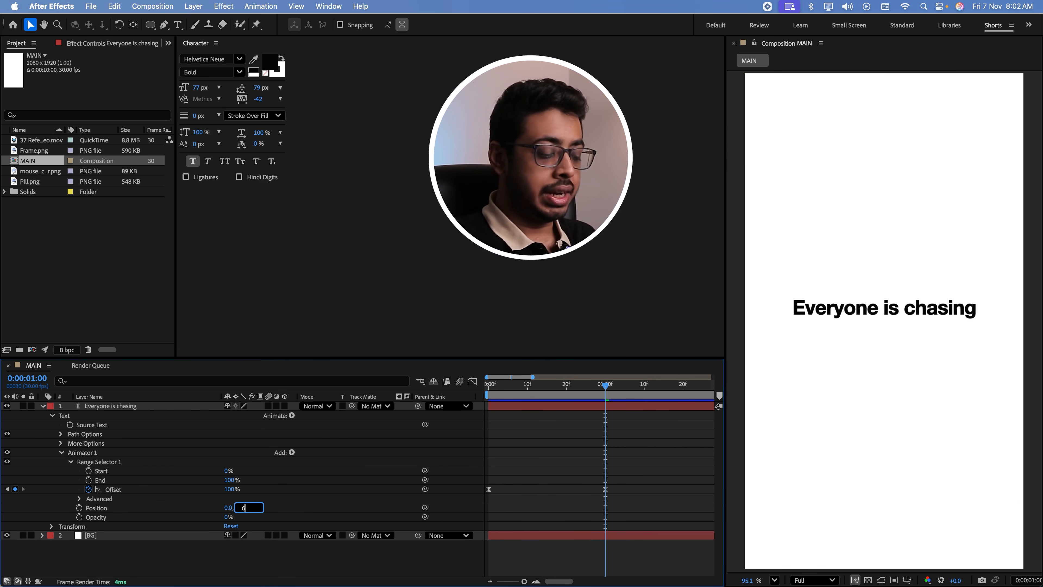
{"action": "type", "text": "80"}
{"action": "key", "text": "Return"}
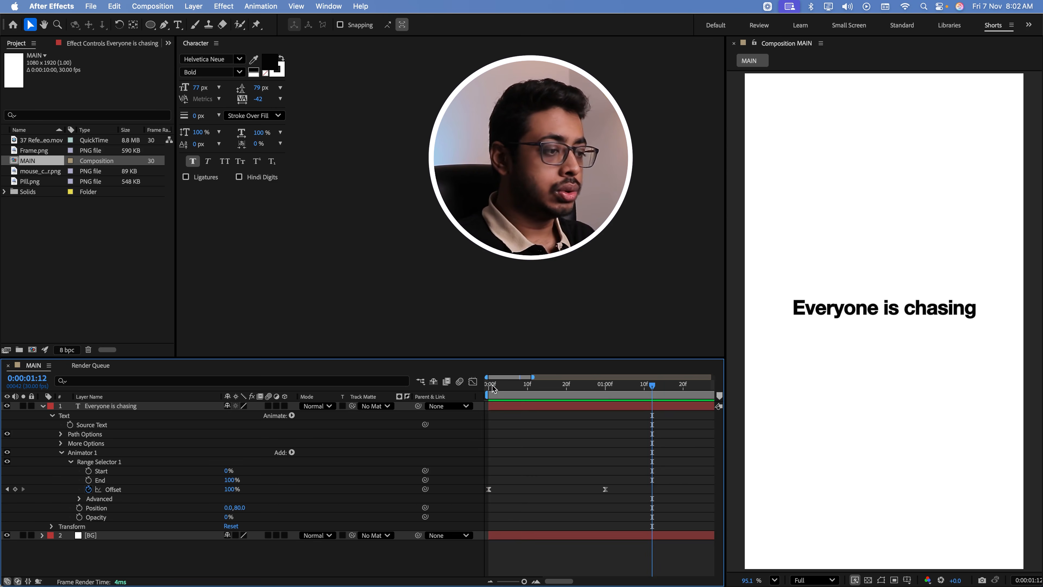
{"action": "left_click_drag", "start_coordinate": [493, 391], "coordinate": [531, 401]}
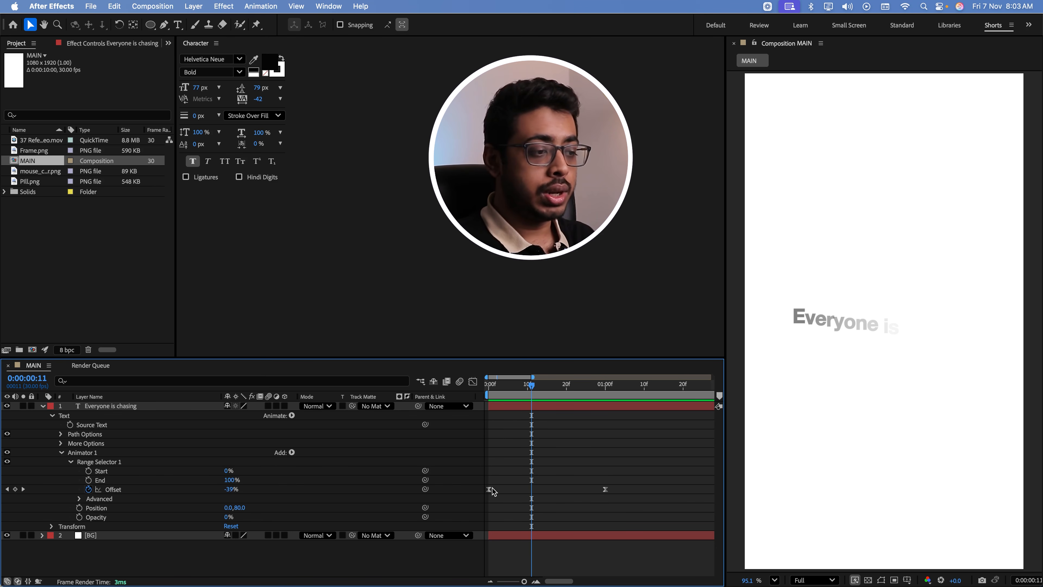
Move the first Offset keyframe of "Everyone is chasing" to frame 10 and play the reveal
{"action": "left_click_drag", "start_coordinate": [492, 488], "coordinate": [530, 489]}
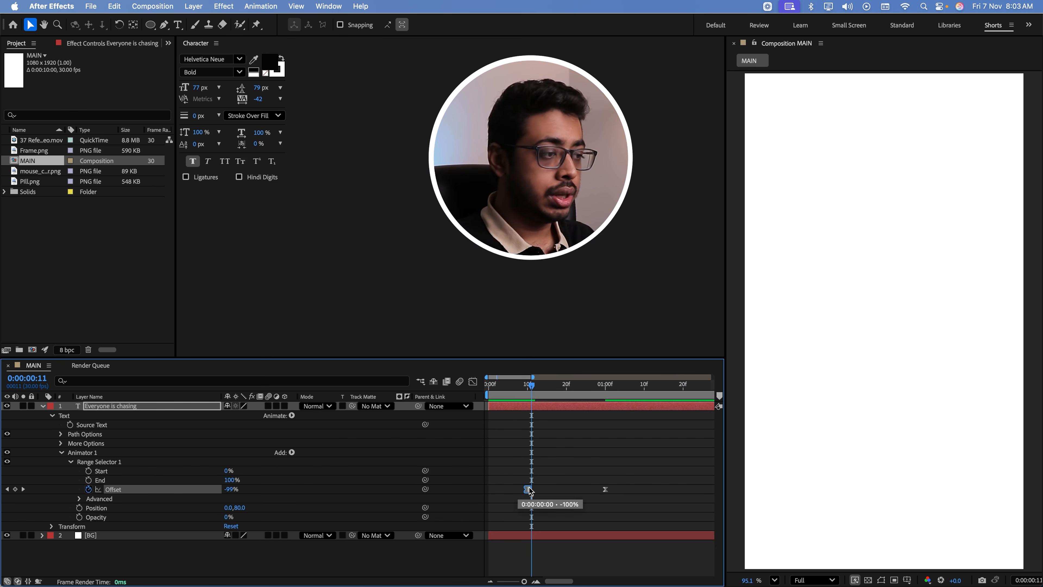
{"action": "left_click", "coordinate": [500, 388]}
{"action": "key", "text": "space"}
{"action": "left_click", "coordinate": [520, 390]}
{"action": "key", "text": "space"}
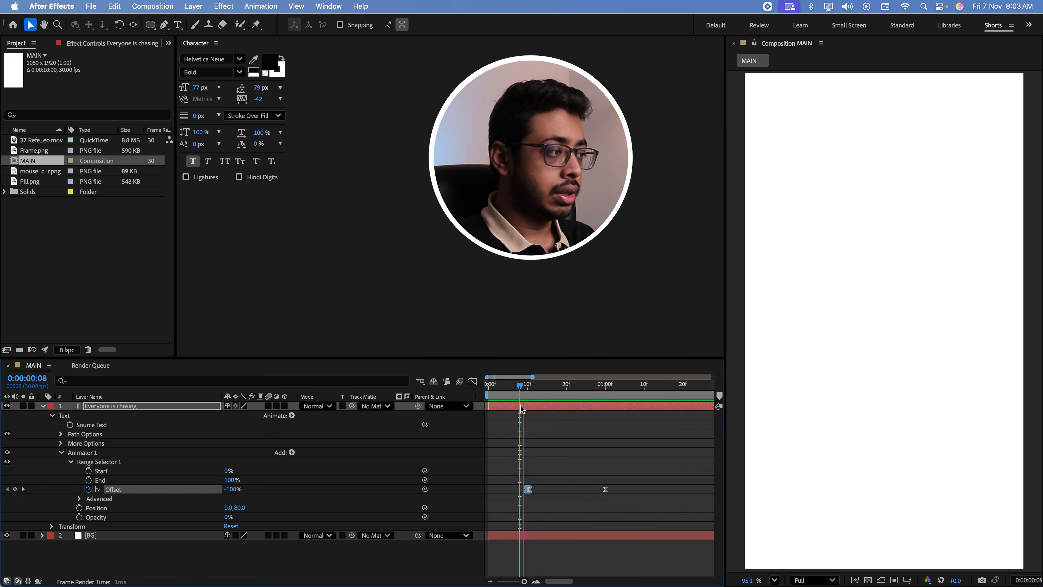
{"action": "key", "text": "space"}
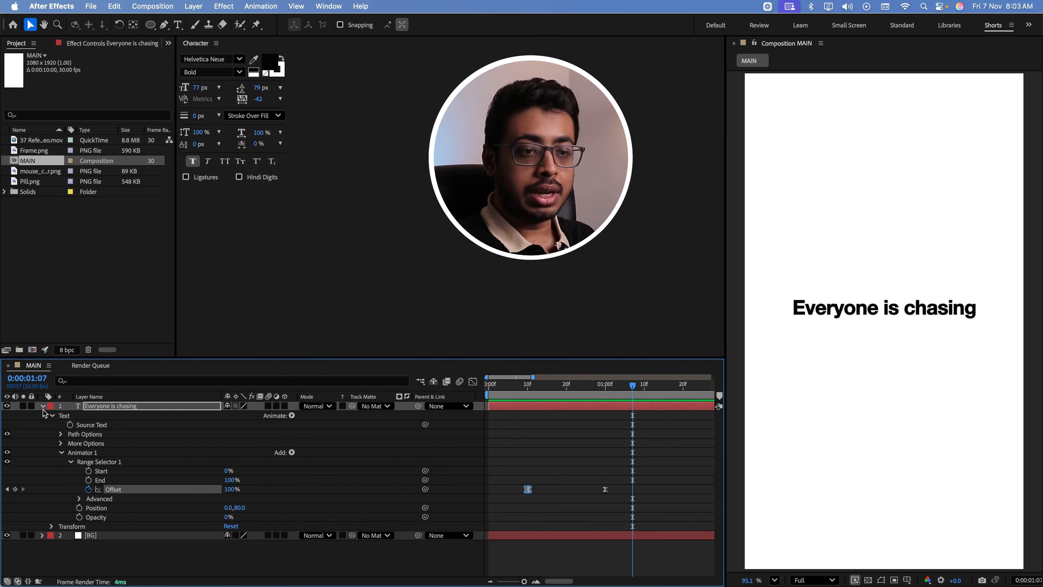
Add the 37 Reference Video.mov footage beneath the BG layer at the timeline start and play it for timing
{"action": "left_click", "coordinate": [43, 406]}
{"action": "left_click_drag", "start_coordinate": [37, 140], "coordinate": [489, 424]}
{"action": "key", "text": "space"}
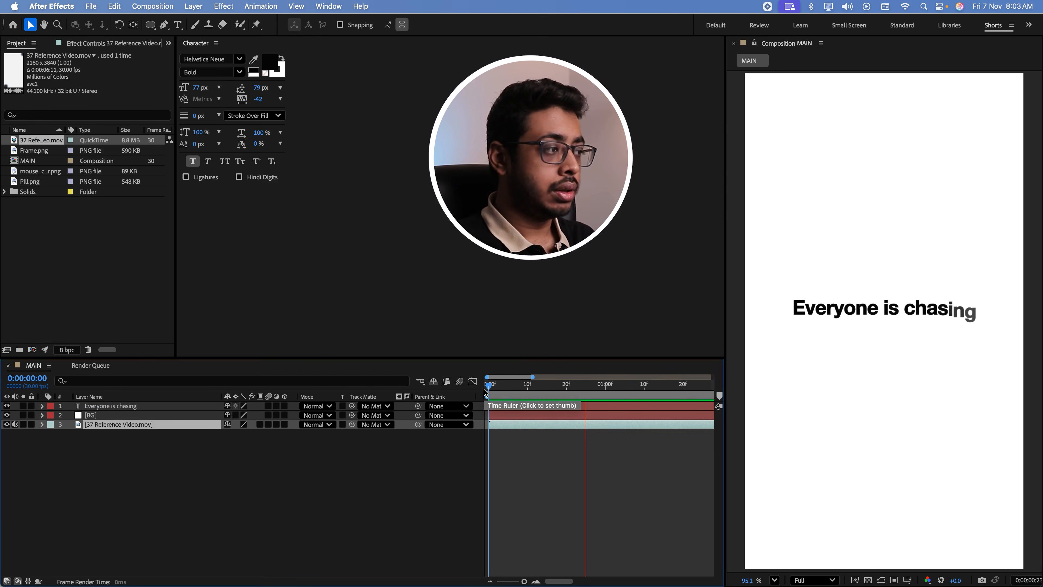
{"action": "key", "text": "space"}
Move the "Everyone is chasing" Offset keyframes to 0:00:00:04 and 0:00:00:25 and play the animation from the start
{"action": "left_click", "coordinate": [118, 406]}
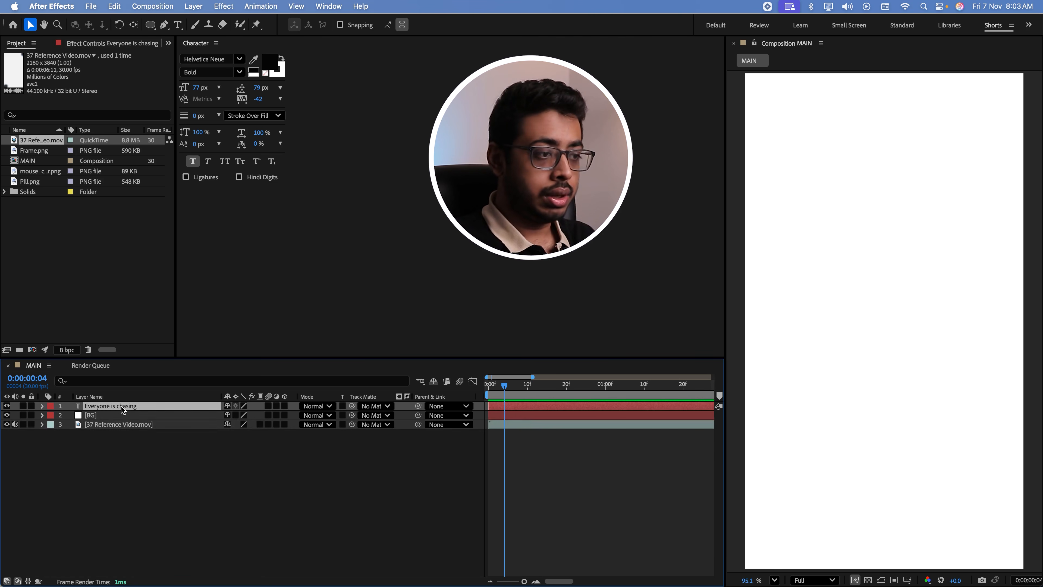
{"action": "key", "text": "u"}
{"action": "left_click_drag", "start_coordinate": [527, 425], "coordinate": [505, 425]}
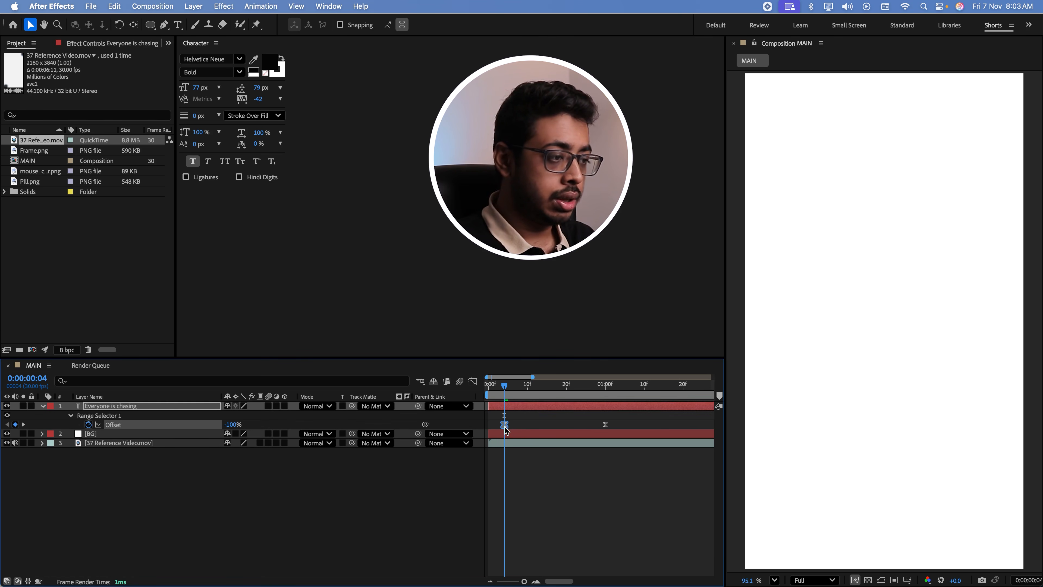
{"action": "left_click_drag", "start_coordinate": [604, 426], "coordinate": [586, 426]}
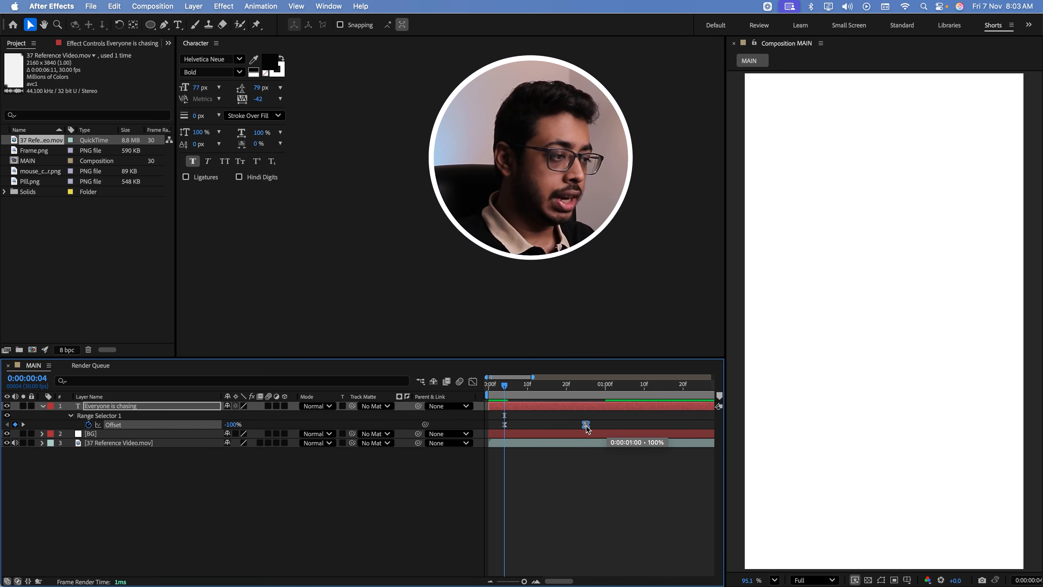
{"action": "left_click", "coordinate": [497, 385]}
{"action": "mouse_move", "coordinate": [497, 385]}
{"action": "left_mouse_down"}
{"action": "mouse_move", "coordinate": [558, 397]}
{"action": "mouse_move", "coordinate": [489, 397]}
{"action": "left_mouse_up"}
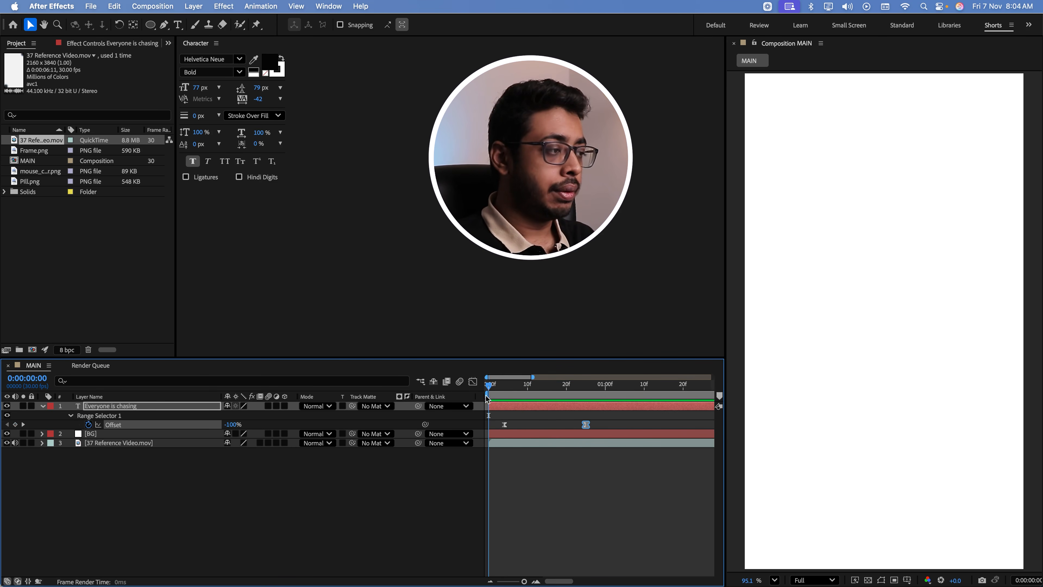
{"action": "key", "text": "space"}
Duplicate the "Everyone is chasing" text layer, place the copy directly below the original, and change its text to "SHORTCUTS"
{"action": "left_click", "coordinate": [900, 304]}
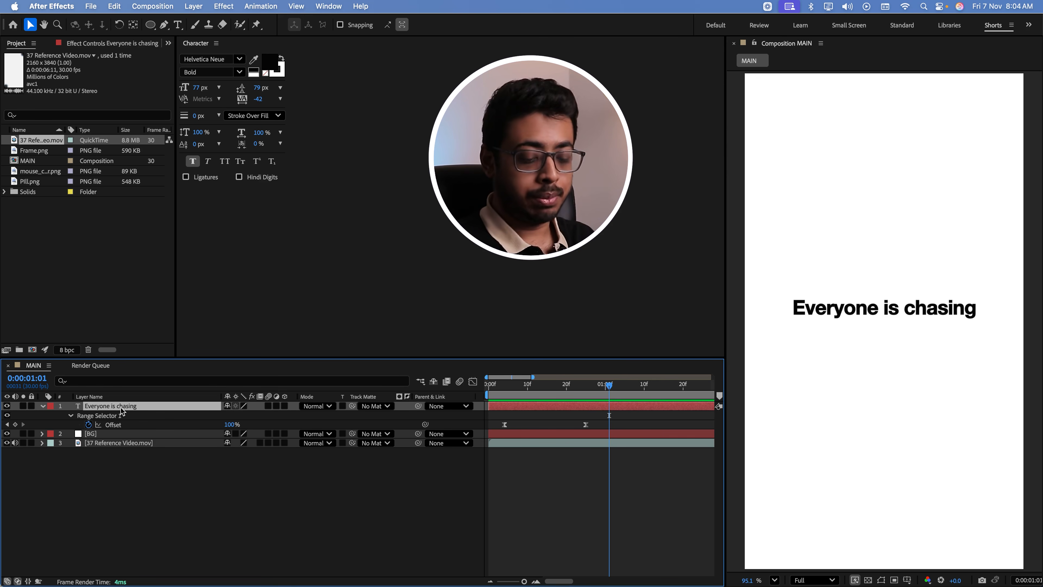
{"action": "key", "text": "super+d"}
{"action": "left_click_drag", "start_coordinate": [908, 309], "coordinate": [909, 332]}
{"action": "double_click", "coordinate": [908, 331]}
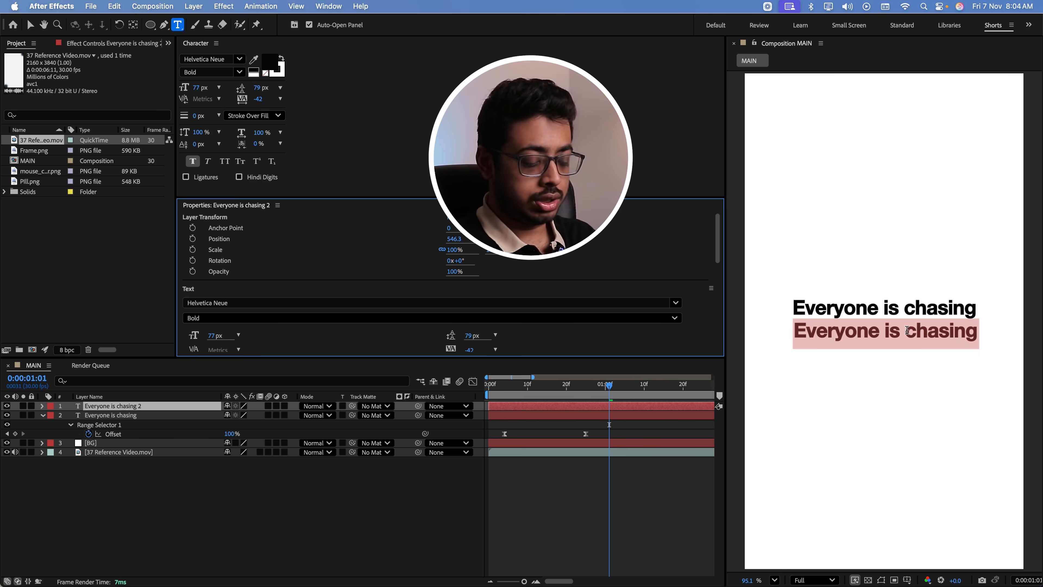
{"action": "type", "text": "SHORTCUTS"}
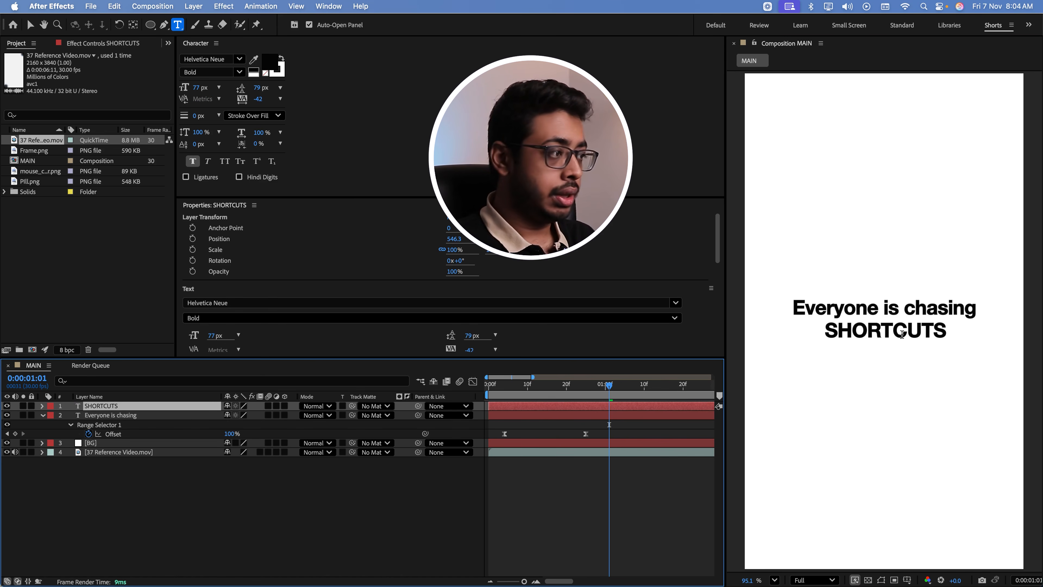
{"action": "key", "text": "Escape"}
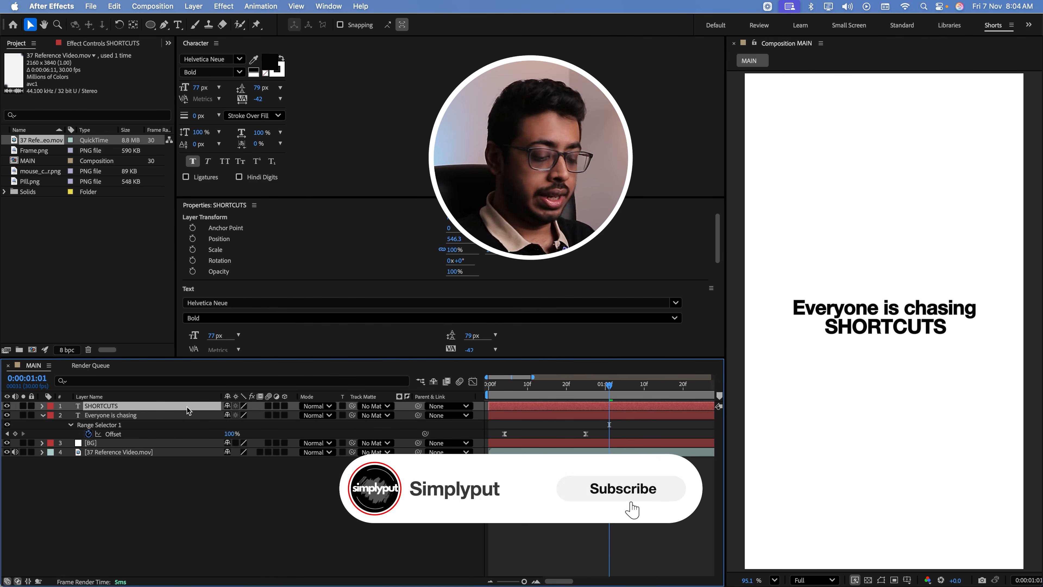
Move the SHORTCUTS Offset keyframes to 0:00:00:15 and 0:00:01:05 and play the animation from the start
{"action": "key", "text": "u"}
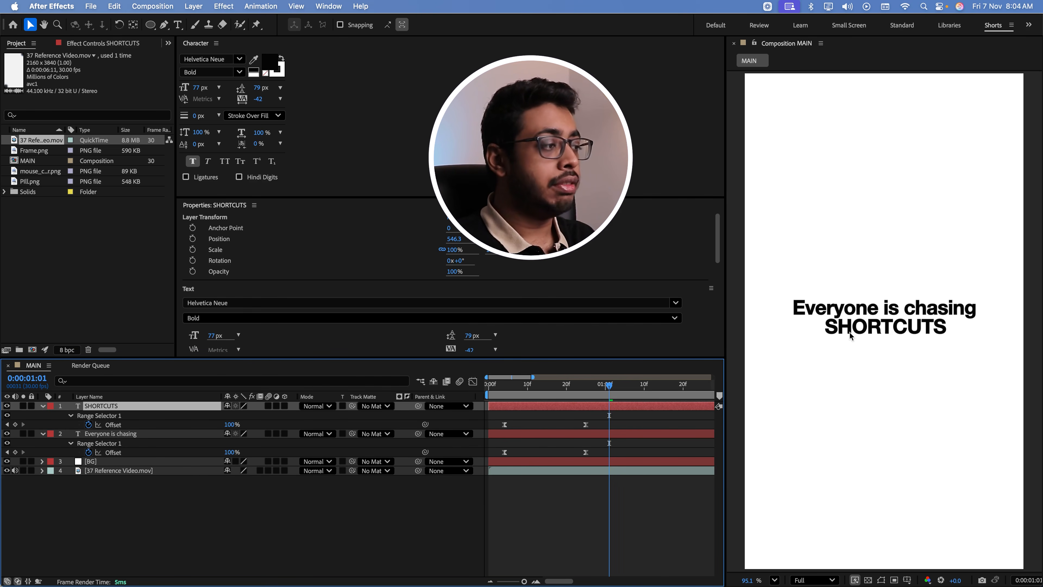
{"action": "left_click_drag", "start_coordinate": [505, 425], "coordinate": [626, 429]}
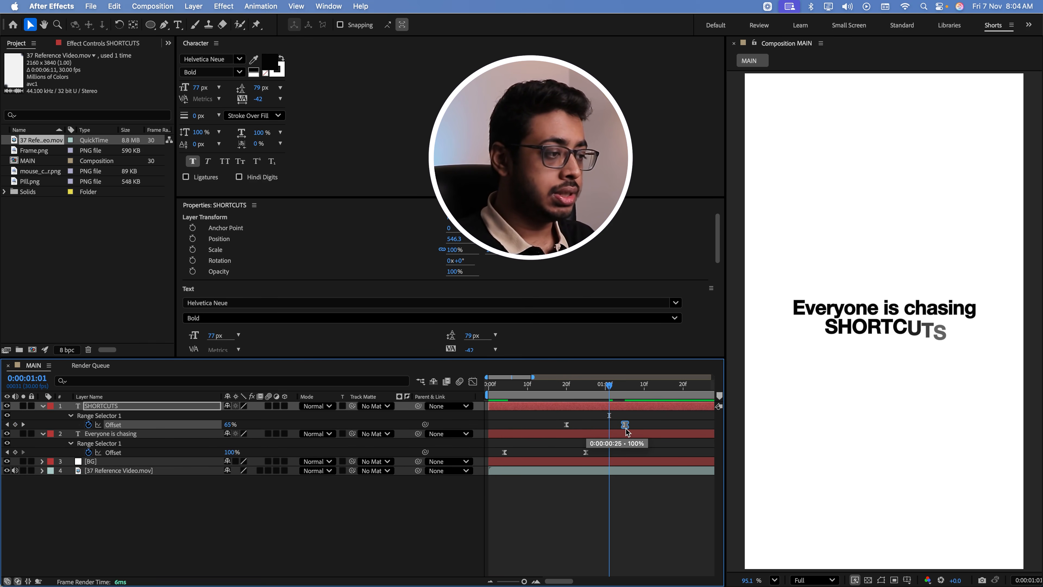
{"action": "left_click", "coordinate": [543, 394]}
{"action": "mouse_move", "coordinate": [541, 392]}
{"action": "left_mouse_down"}
{"action": "mouse_move", "coordinate": [593, 393]}
{"action": "mouse_move", "coordinate": [527, 394]}
{"action": "left_mouse_up"}
{"action": "left_click_drag", "start_coordinate": [566, 425], "coordinate": [546, 426]}
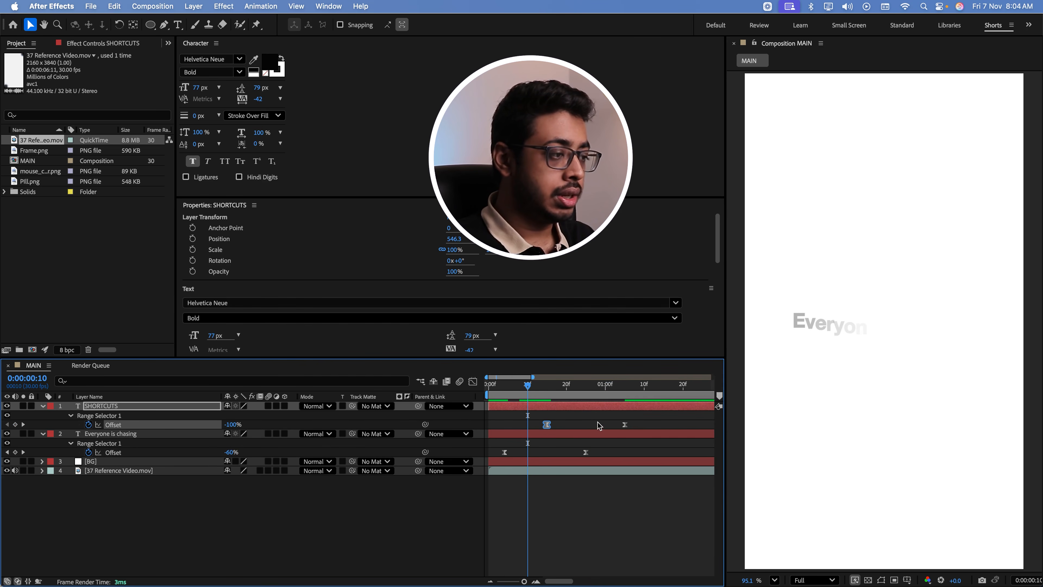
{"action": "left_click", "coordinate": [624, 425]}
{"action": "key", "text": "Home"}
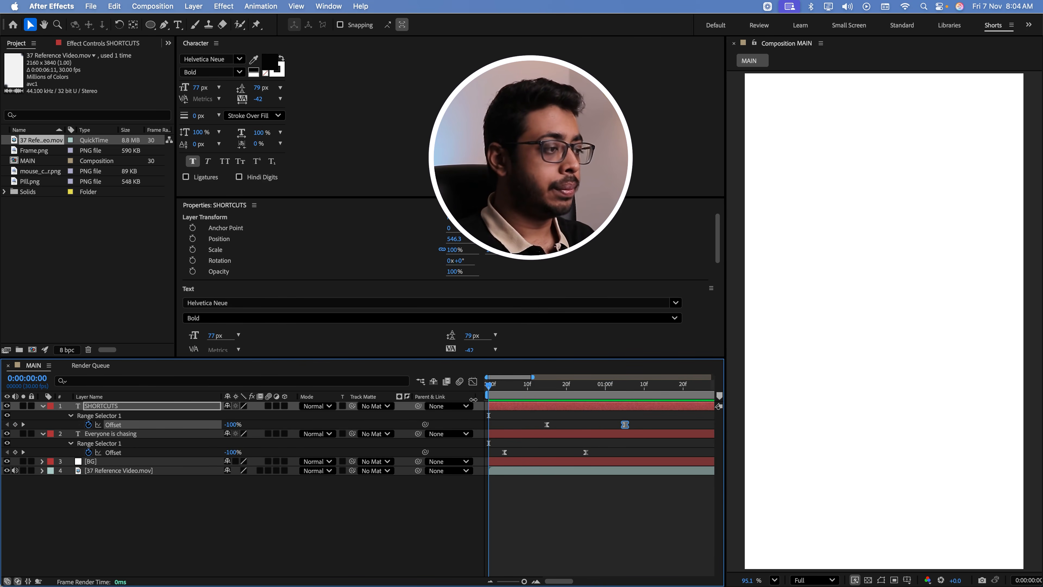
{"action": "key", "text": "space"}
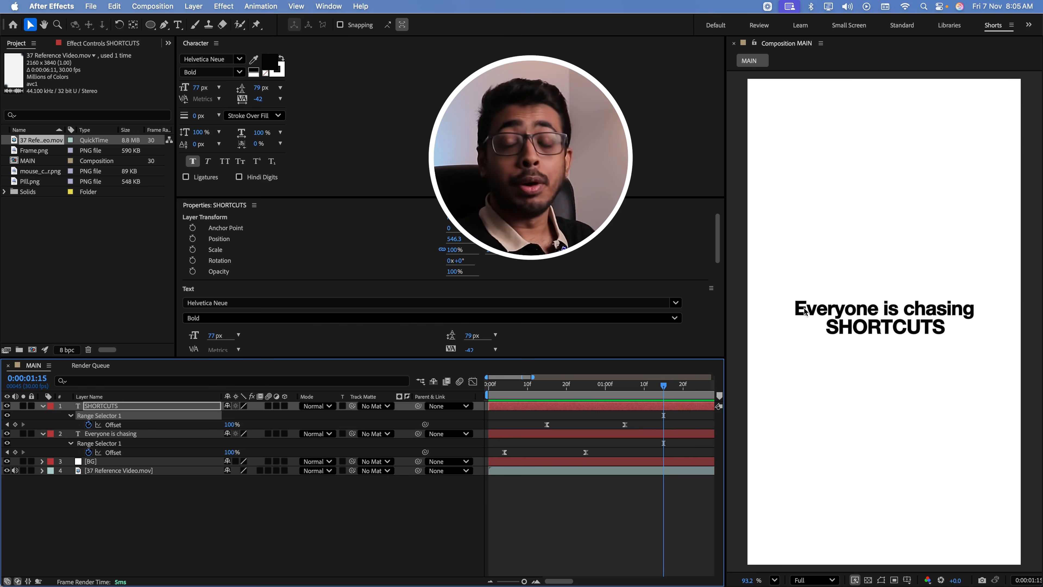
Draw a rectangle shape on a new layer, enclosing both lines of text
{"action": "left_click", "coordinate": [324, 509]}
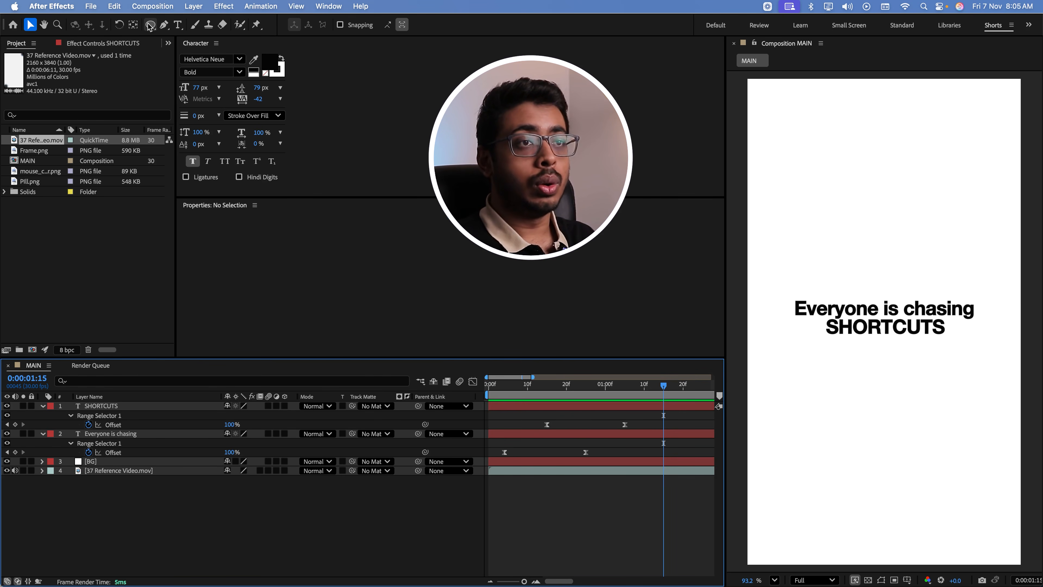
{"action": "left_click", "coordinate": [151, 26]}
{"action": "left_click", "coordinate": [195, 28]}
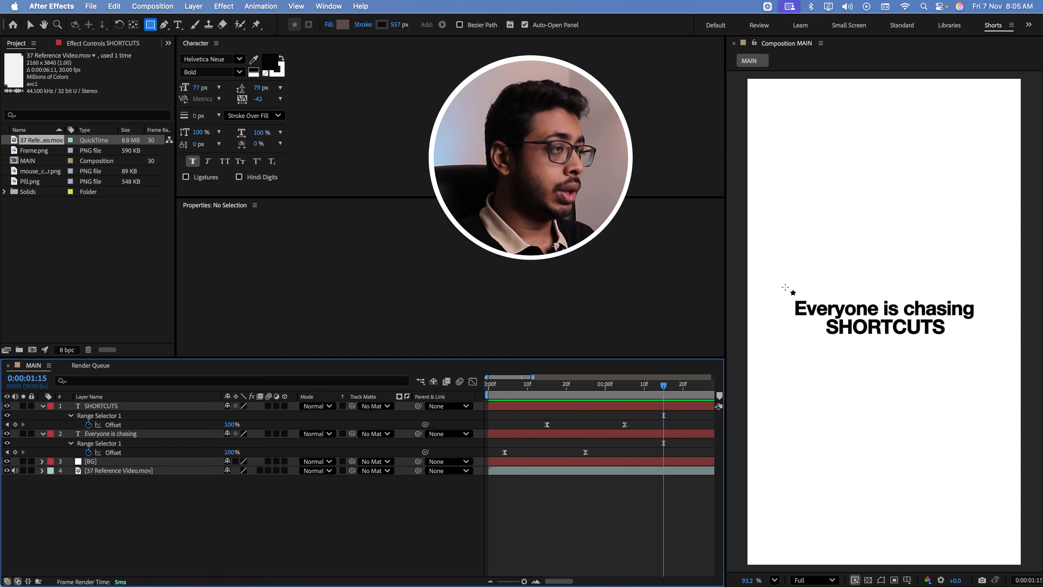
{"action": "mouse_move", "coordinate": [785, 288]}
{"action": "left_mouse_down"}
{"action": "mouse_move", "coordinate": [828, 333]}
{"action": "mouse_move", "coordinate": [898, 353]}
{"action": "mouse_move", "coordinate": [995, 356]}
{"action": "left_mouse_up"}
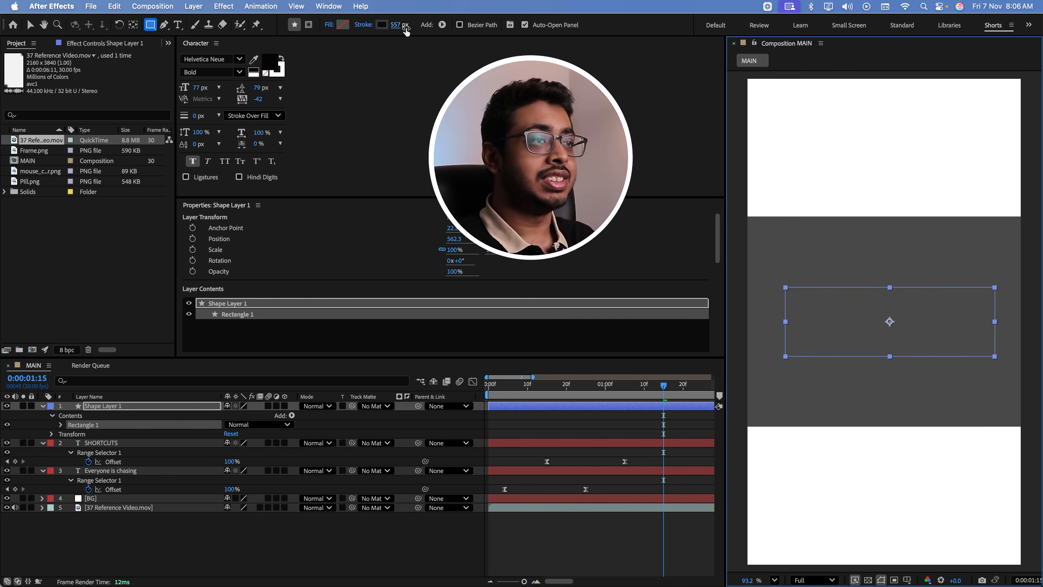
Set the rectangle's stroke width to 5 px and deselect the shape layer
{"action": "left_click", "coordinate": [396, 24]}
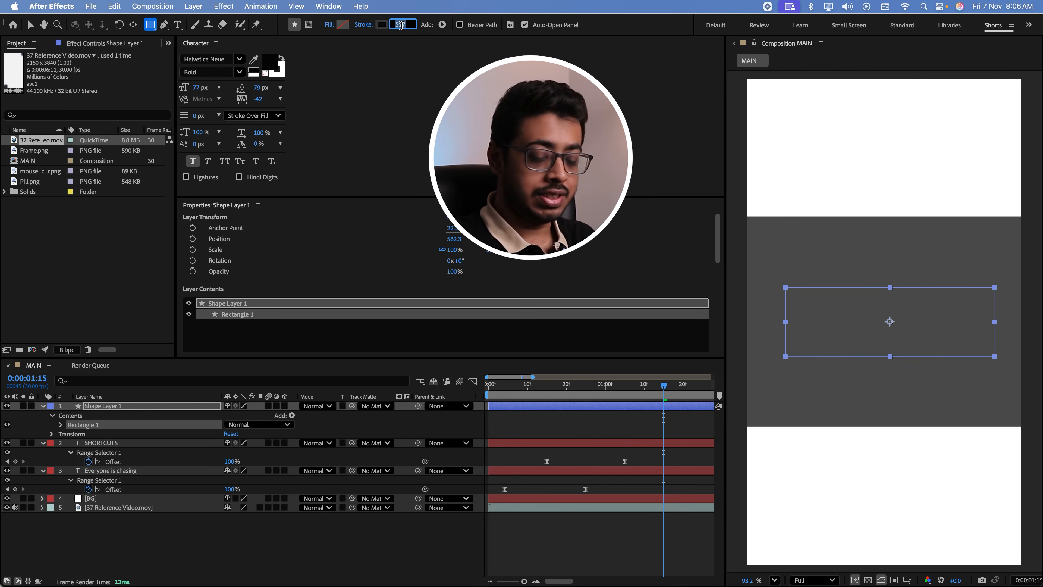
{"action": "type", "text": "10"}
{"action": "key", "text": "Return"}
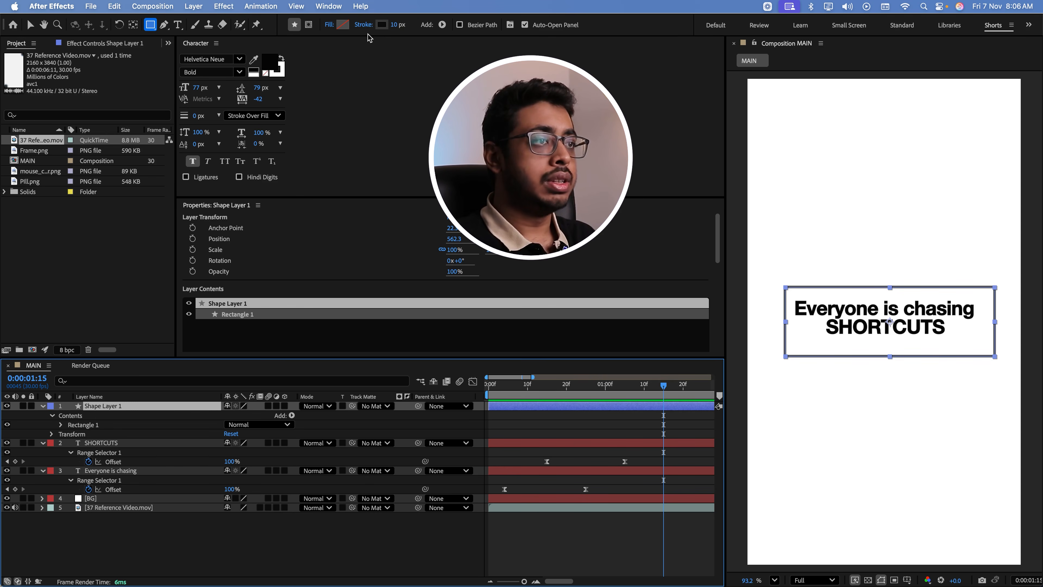
{"action": "left_click", "coordinate": [394, 28]}
{"action": "type", "text": "5"}
{"action": "key", "text": "Return"}
{"action": "left_click", "coordinate": [284, 558]}
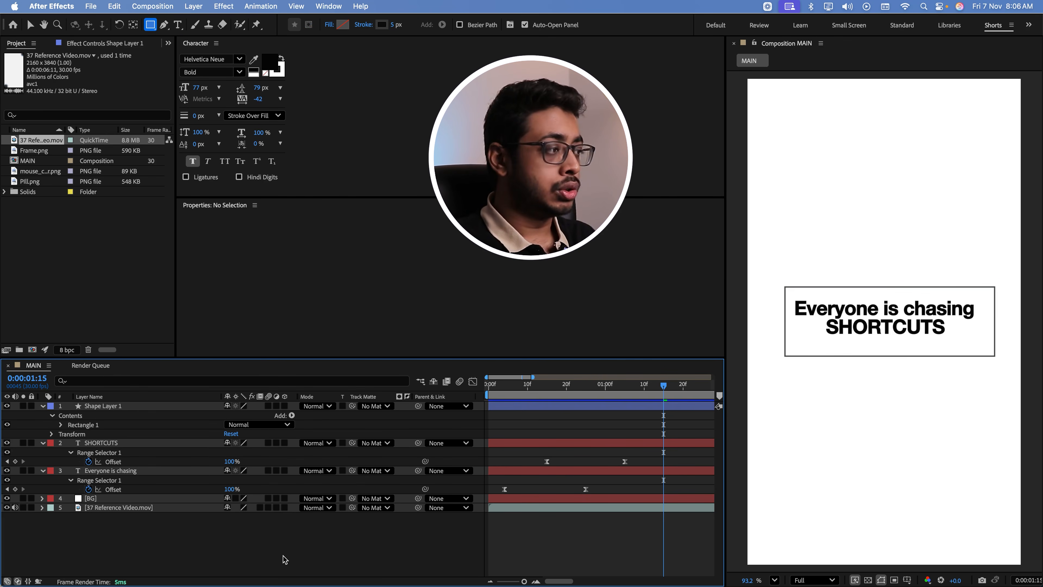
Move the rectangle so it is centered around the two lines of text
{"action": "key", "text": "v"}
{"action": "left_click", "coordinate": [907, 357]}
{"action": "left_click_drag", "start_coordinate": [909, 360], "coordinate": [905, 356]}
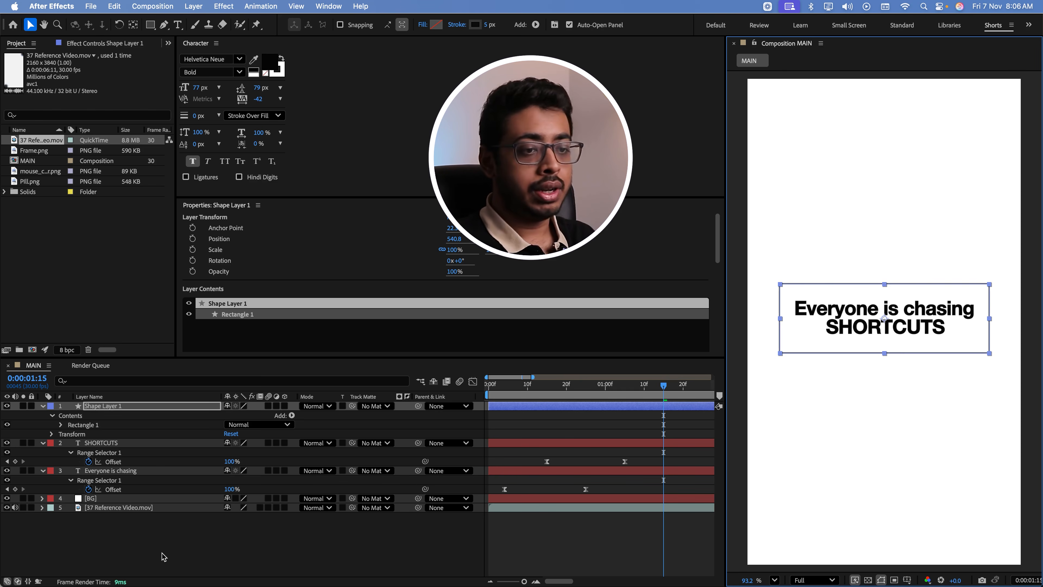
{"action": "left_click", "coordinate": [151, 545]}
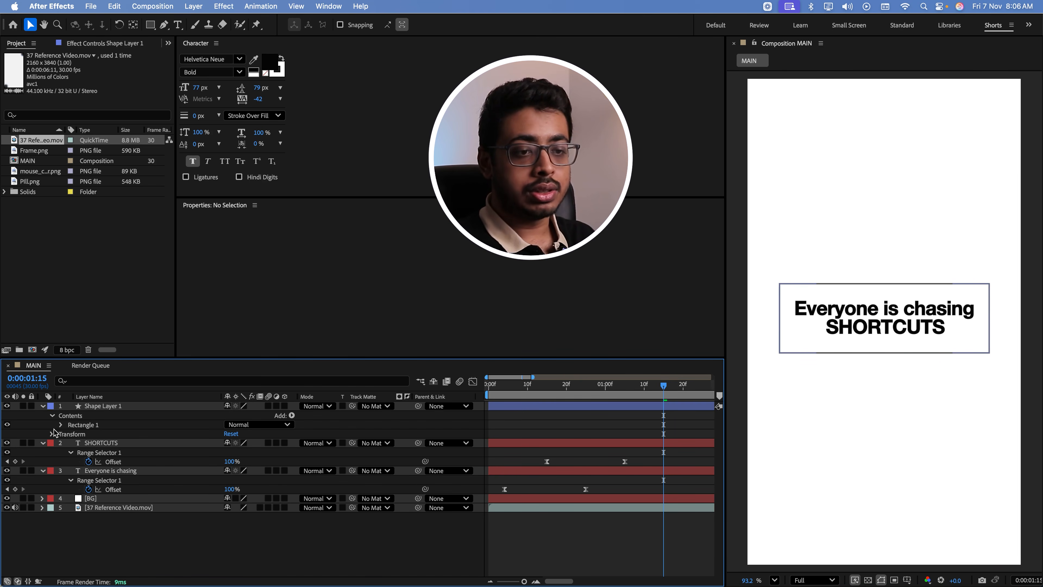
Add dashes to the rectangle's stroke with a Dash value of 20
{"action": "left_click", "coordinate": [61, 424]}
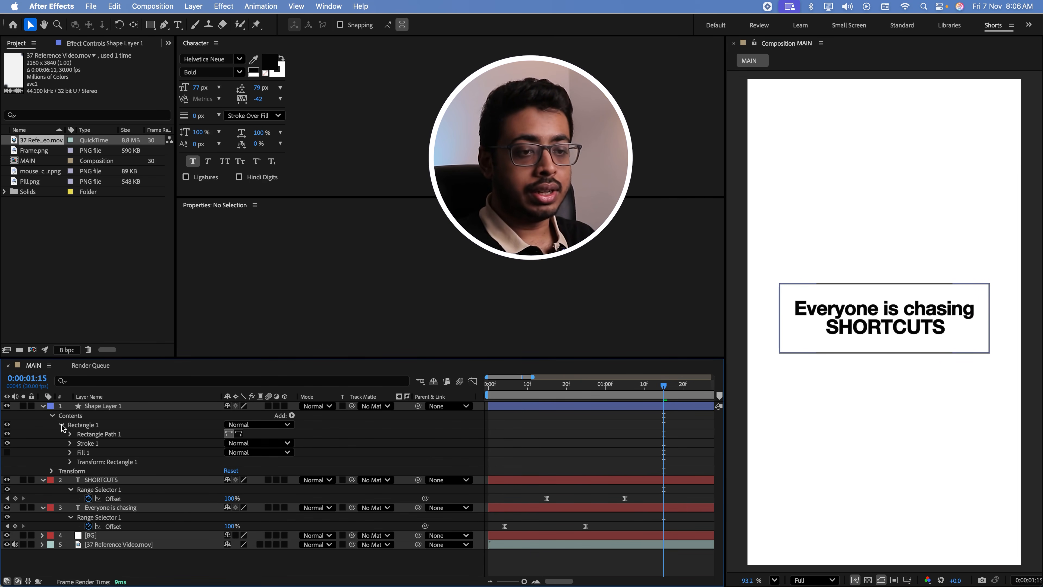
{"action": "left_click", "coordinate": [70, 443]}
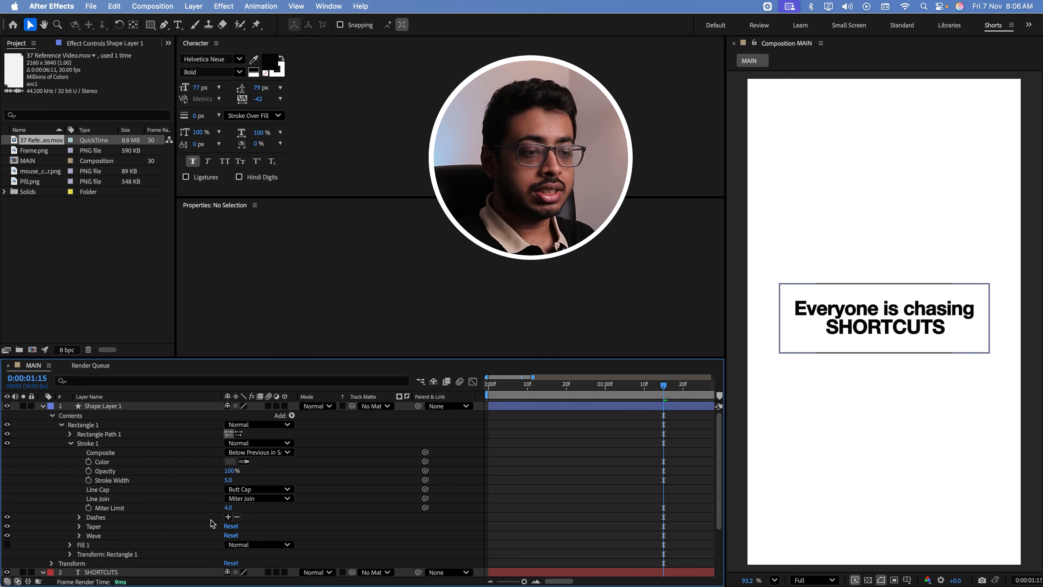
{"action": "left_click", "coordinate": [228, 516]}
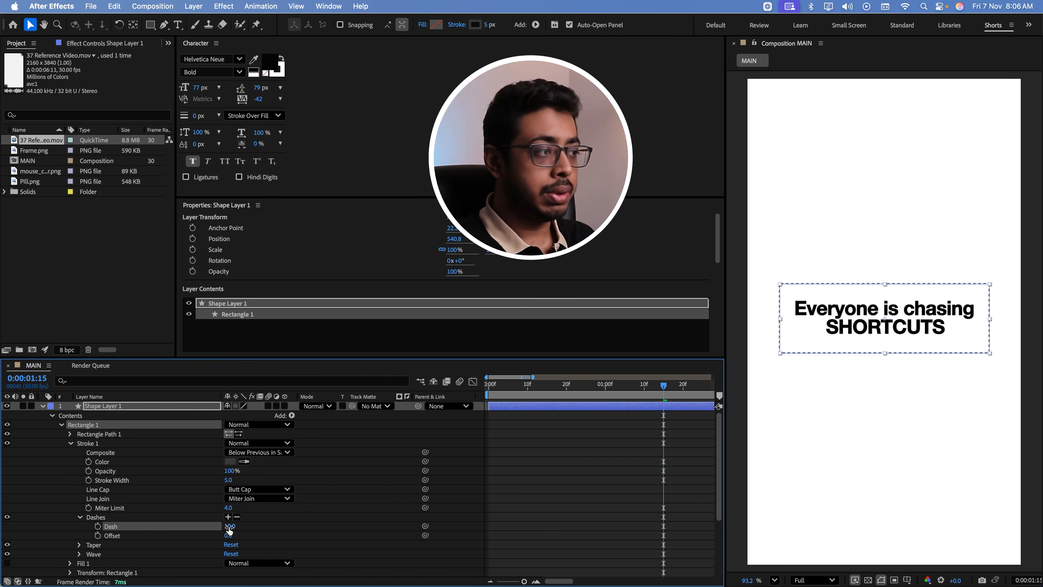
{"action": "left_click_drag", "start_coordinate": [229, 528], "coordinate": [232, 527]}
{"action": "left_click", "coordinate": [270, 530]}
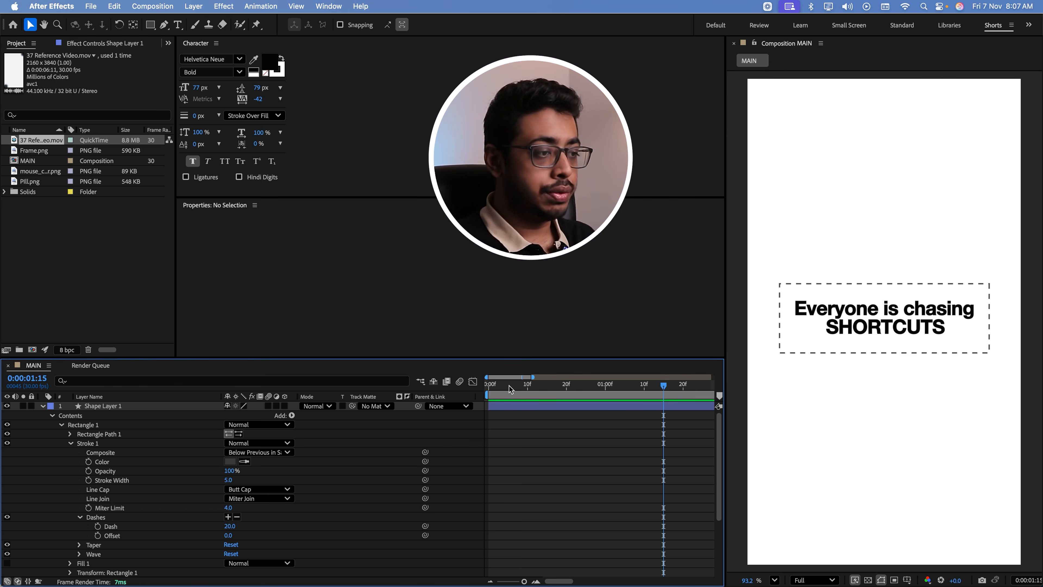
Return to the start of the timeline, collapse Shape Layer 1 and rename it Dotted Rectangle
{"action": "left_click_drag", "start_coordinate": [510, 386], "coordinate": [486, 408]}
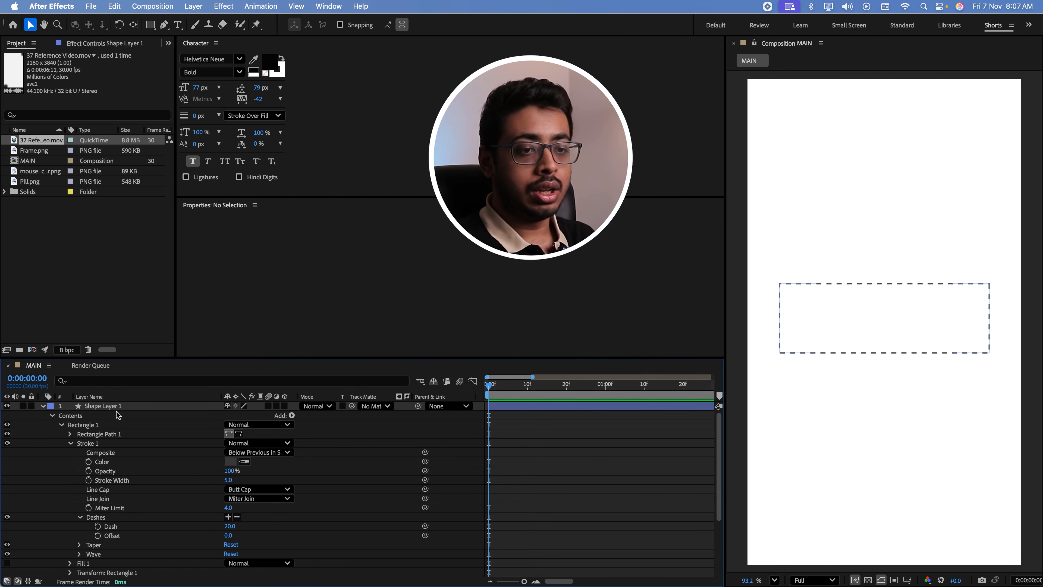
{"action": "left_click", "coordinate": [42, 406]}
{"action": "left_click", "coordinate": [99, 407]}
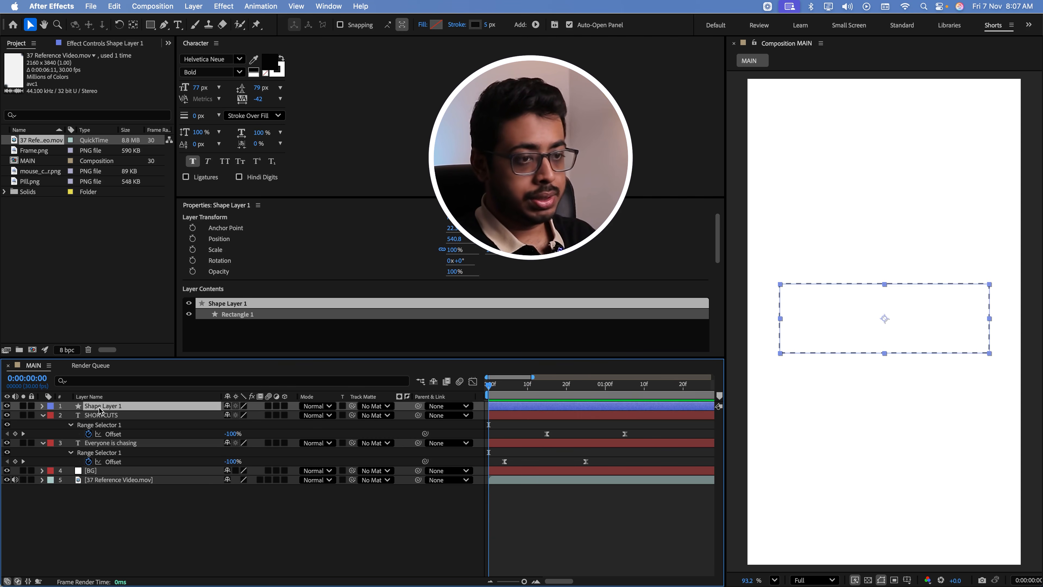
{"action": "key", "text": "Return"}
{"action": "type", "text": "Dot"}
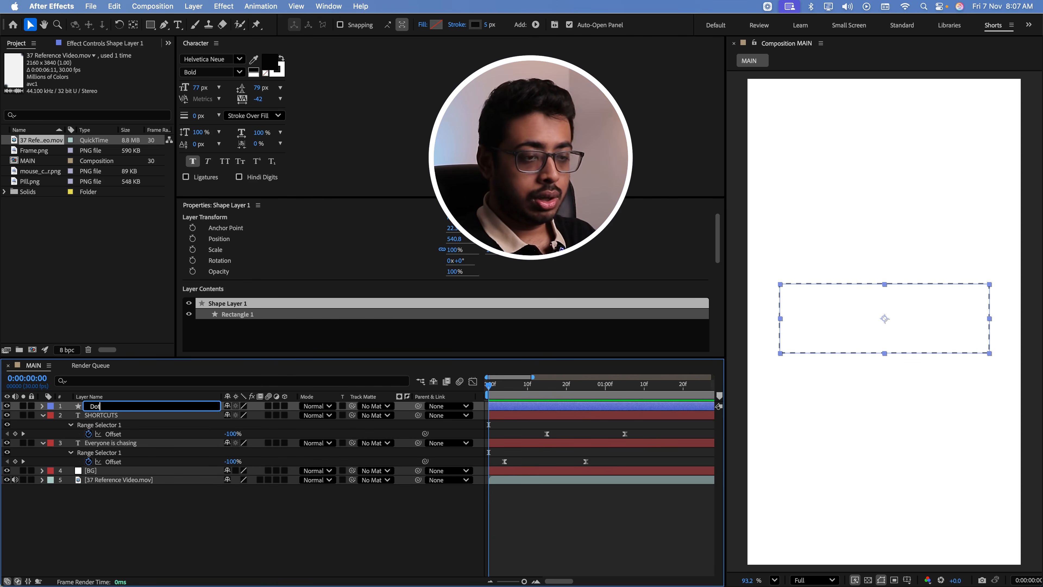
{"action": "type", "text": "ted Rectangle"}
{"action": "key", "text": "Return"}
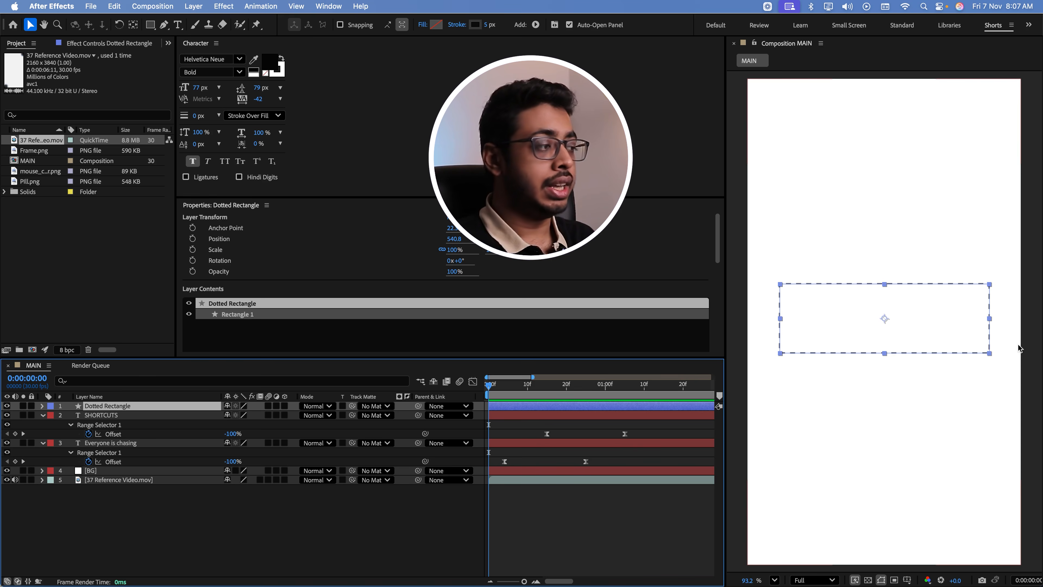
Move the Dotted Rectangle layer's anchor point from its center to the rectangle's top-left corner
{"action": "key", "text": "super+Tab"}
{"action": "left_click_drag", "start_coordinate": [129, 487], "coordinate": [115, 487]}
{"action": "key", "text": "super+Tab"}
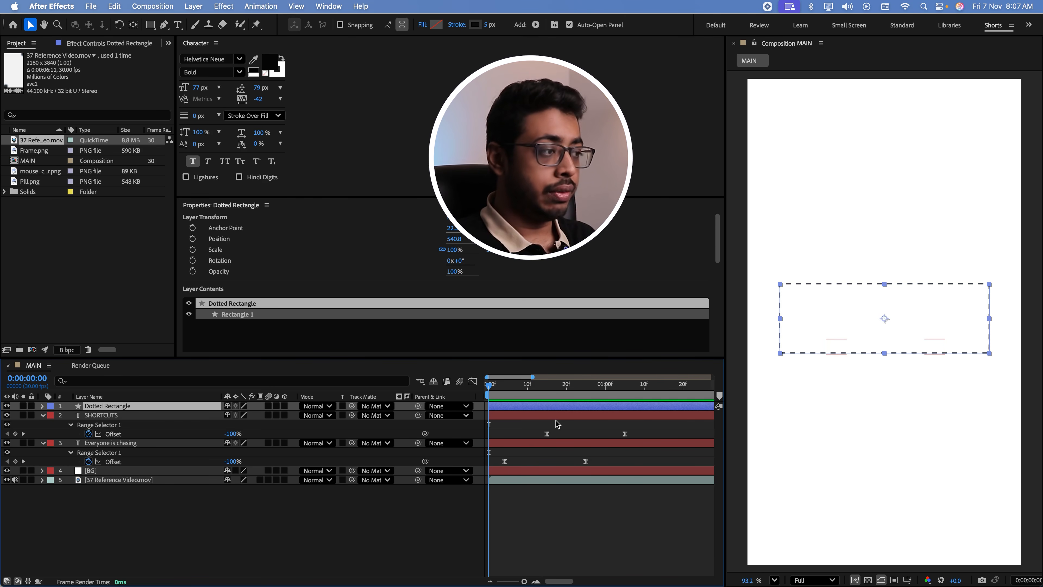
{"action": "key", "text": "y"}
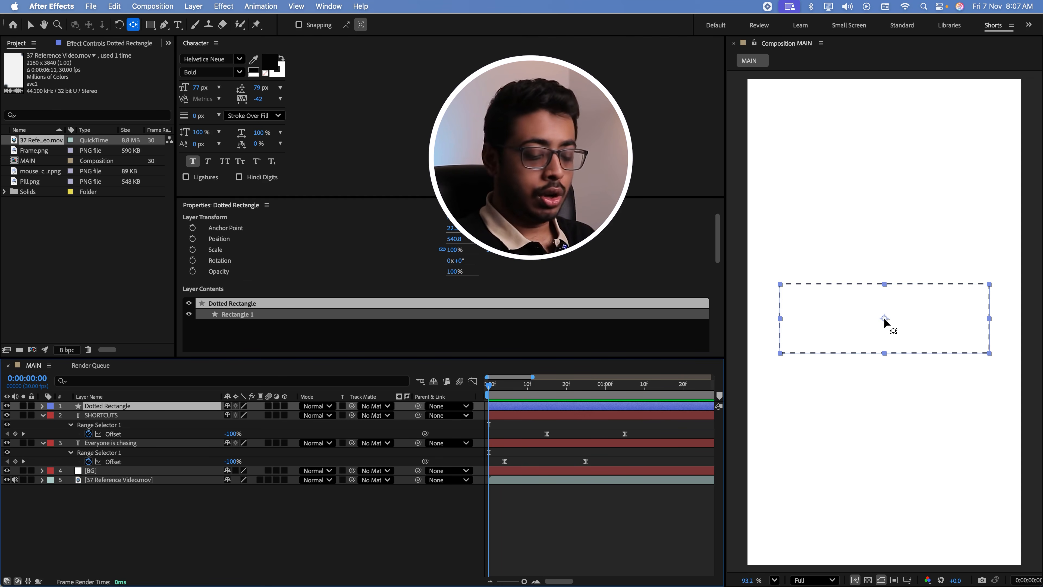
{"action": "left_click_drag", "start_coordinate": [884, 318], "coordinate": [779, 284]}
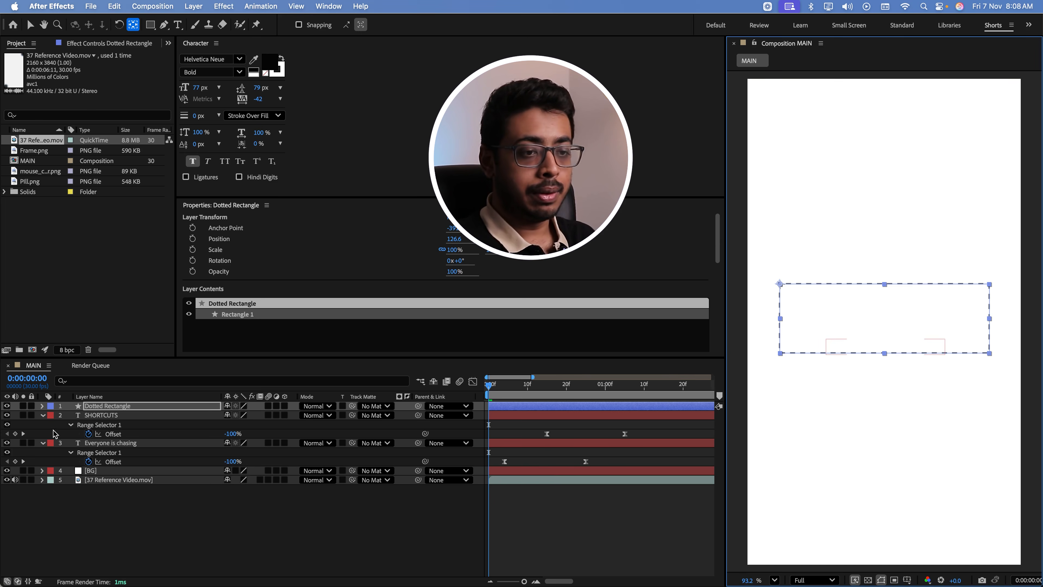
Animate the Dotted Rectangle's Scale from 0% at 0:00:00:00 to 100% at 0:00:01:05
{"action": "left_click", "coordinate": [106, 406]}
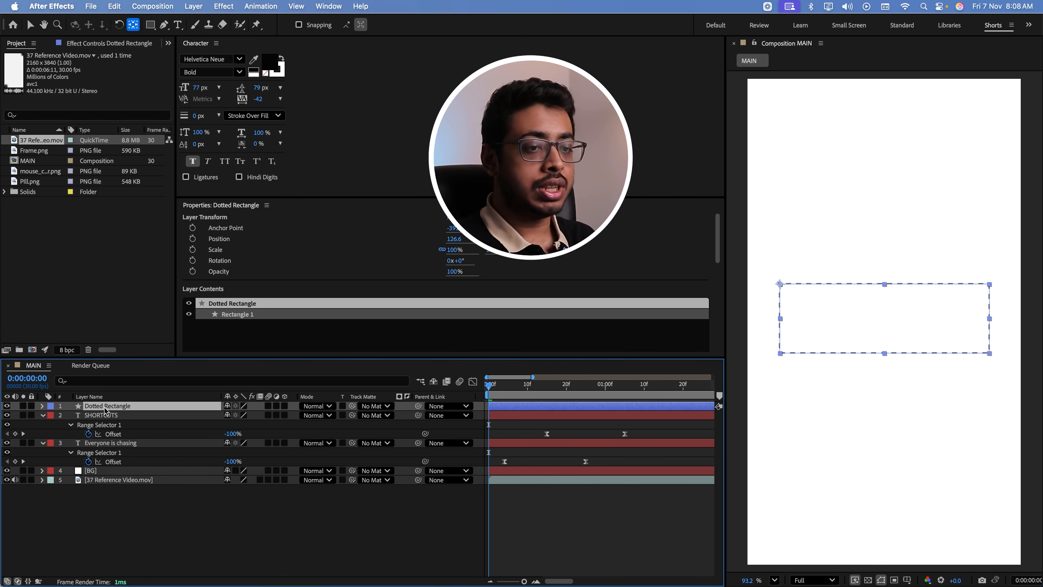
{"action": "key", "text": "s"}
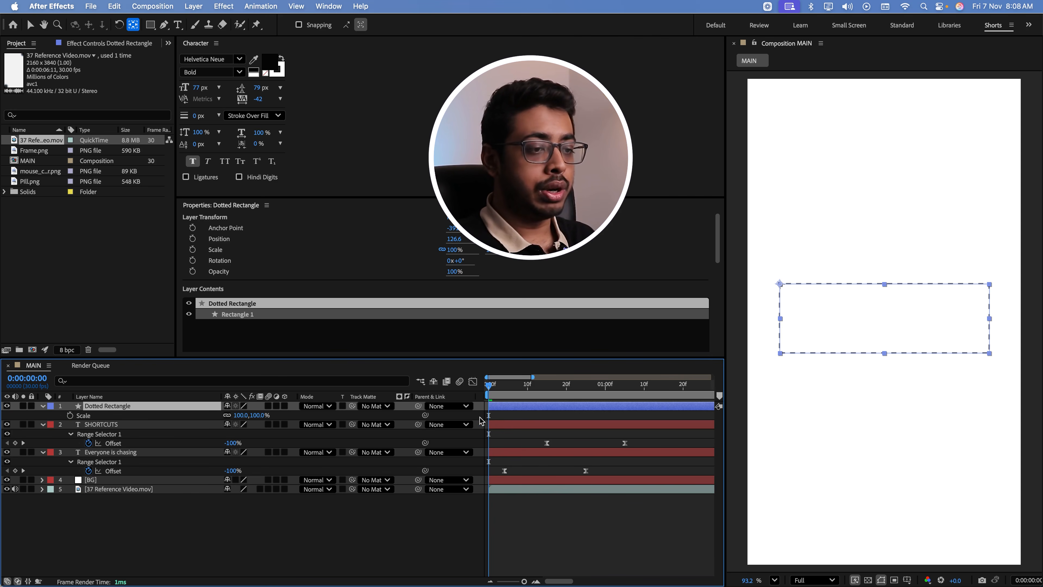
{"action": "left_click", "coordinate": [239, 416]}
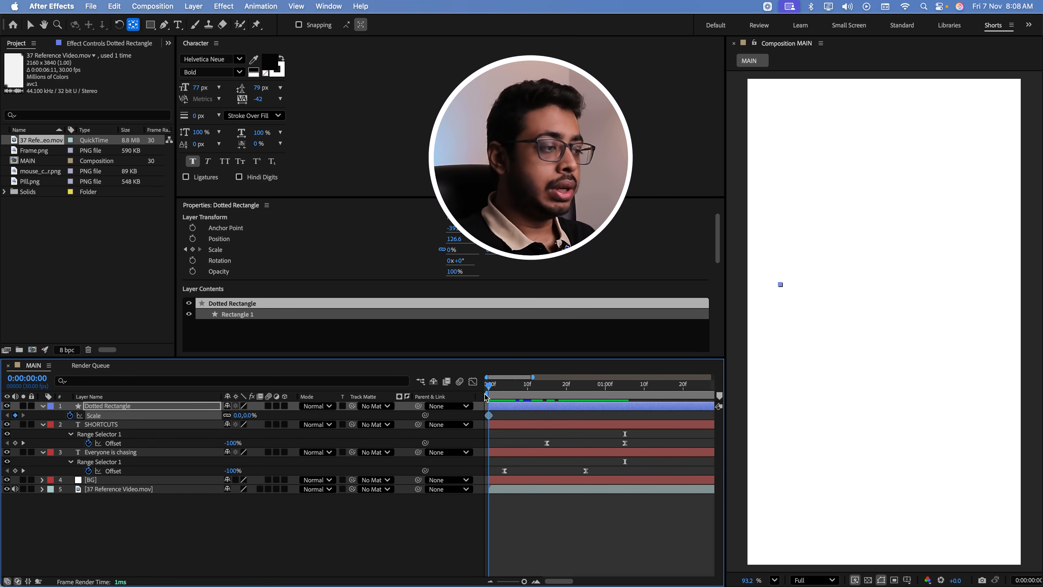
{"action": "left_click_drag", "start_coordinate": [486, 398], "coordinate": [625, 399]}
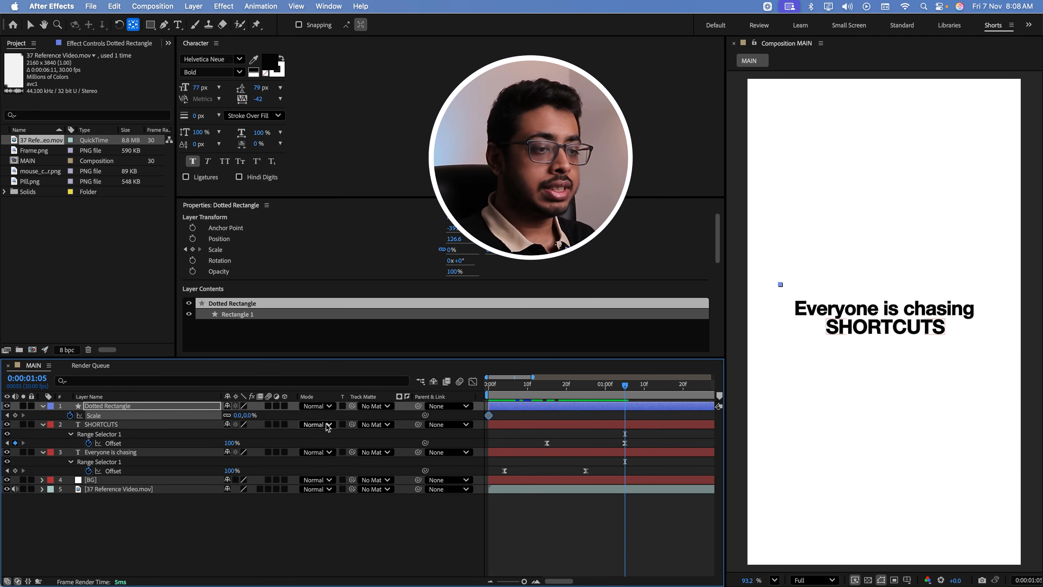
{"action": "left_click", "coordinate": [246, 415]}
{"action": "type", "text": "100"}
{"action": "key", "text": "Return"}
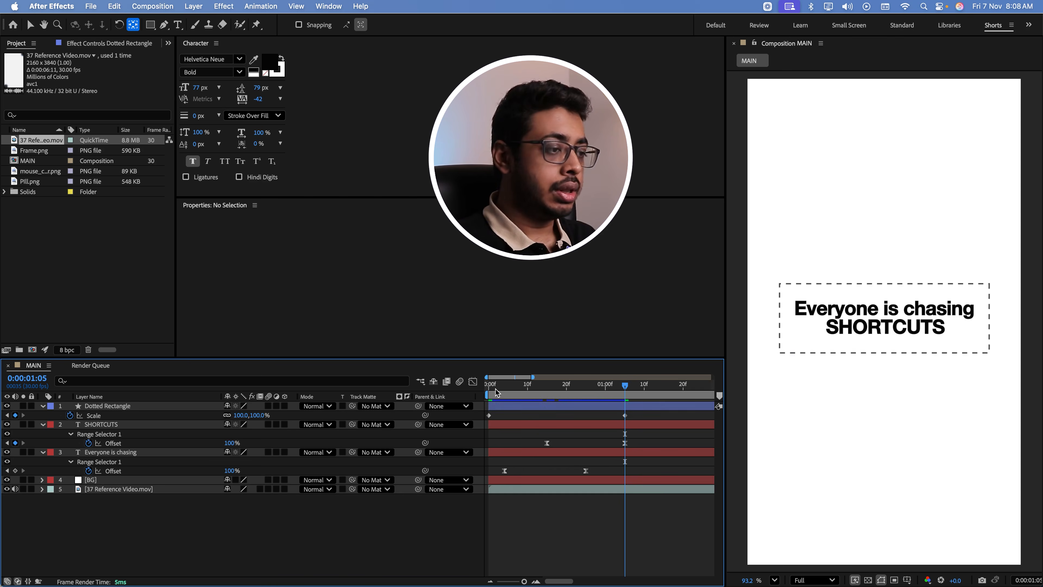
Apply Easy Ease to both Scale keyframes of the Dotted Rectangle and preview the animation
{"action": "left_click", "coordinate": [490, 387]}
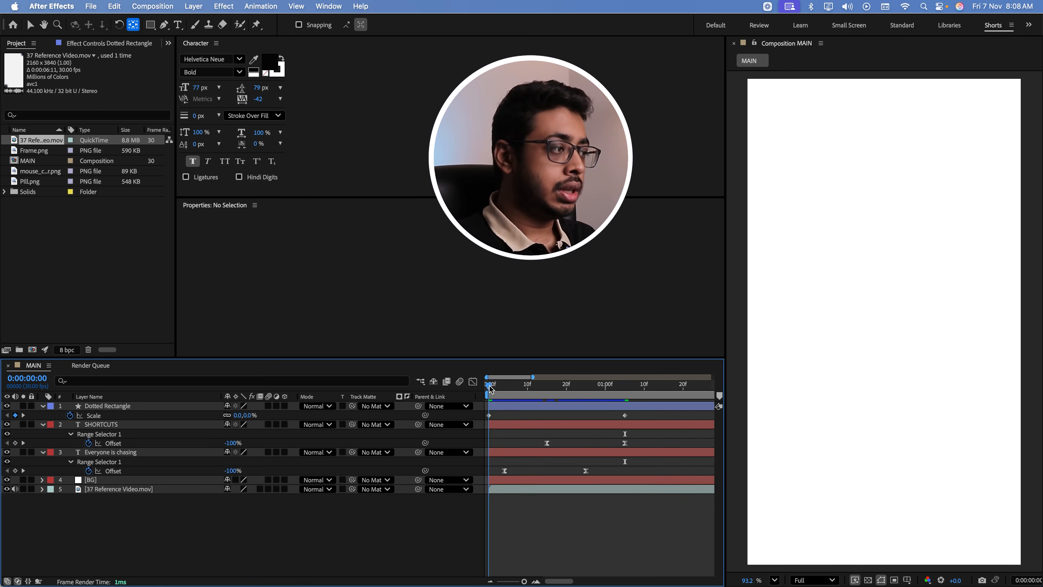
{"action": "key", "text": "space"}
{"action": "left_click_drag", "start_coordinate": [635, 417], "coordinate": [471, 435]}
{"action": "key", "text": "F9"}
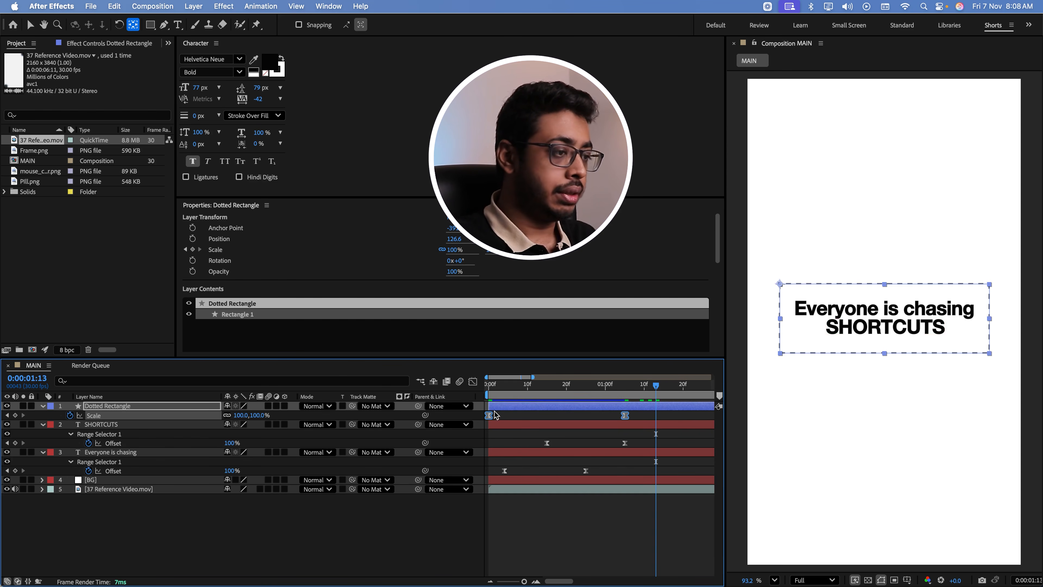
{"action": "left_click", "coordinate": [488, 386]}
{"action": "key", "text": "space"}
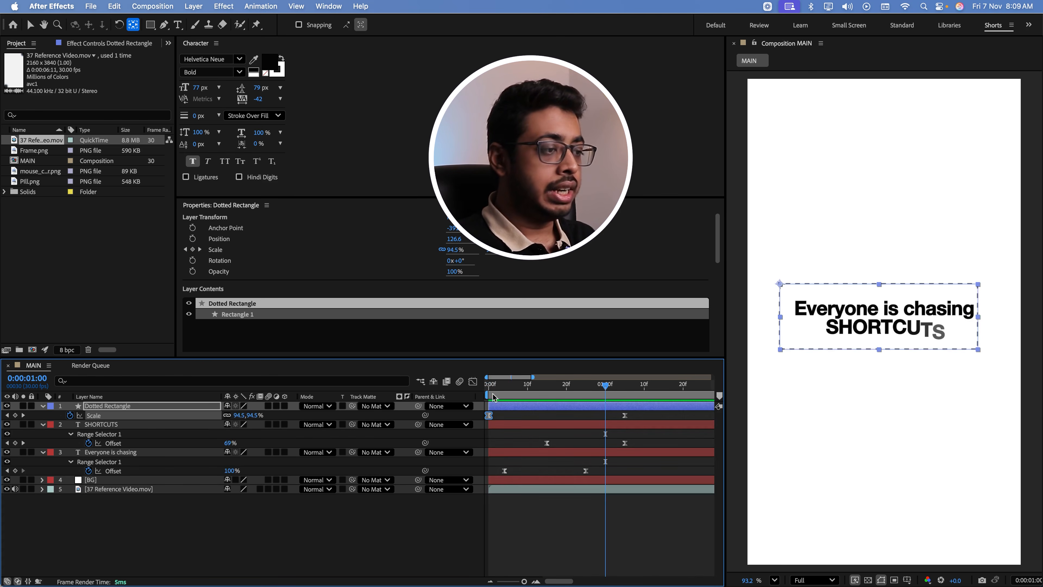
Move the Dotted Rectangle's first Scale keyframe to 0:00:00:14
{"action": "left_click_drag", "start_coordinate": [489, 389], "coordinate": [640, 396]}
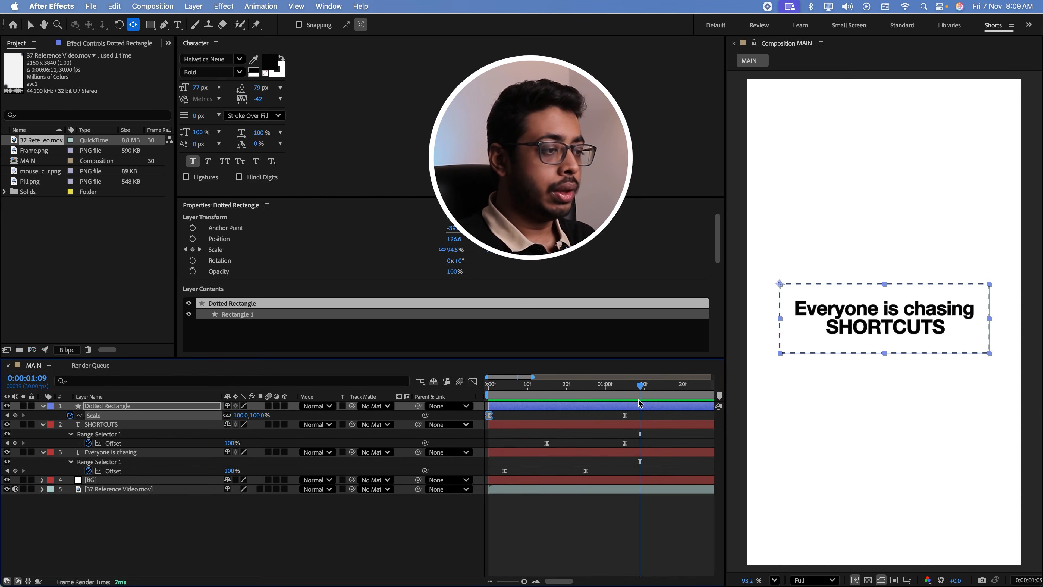
{"action": "left_click", "coordinate": [495, 423]}
{"action": "left_click_drag", "start_coordinate": [489, 415], "coordinate": [534, 424]}
{"action": "left_click", "coordinate": [543, 396]}
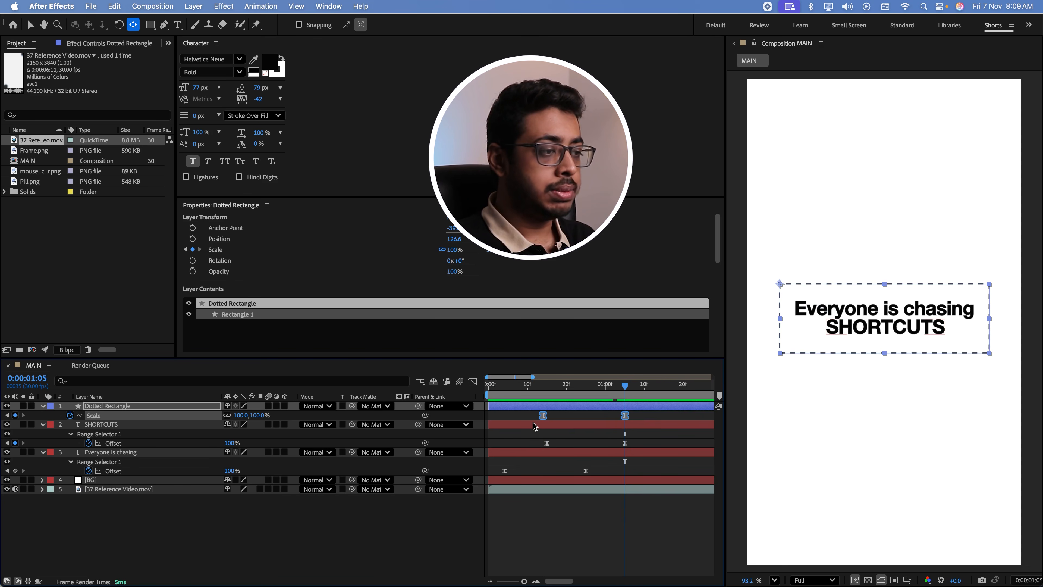
Lengthen the final Scale keyframe's incoming ease in the speed graph so the rectangle's growth peaks early, then preview it
{"action": "left_click", "coordinate": [472, 381]}
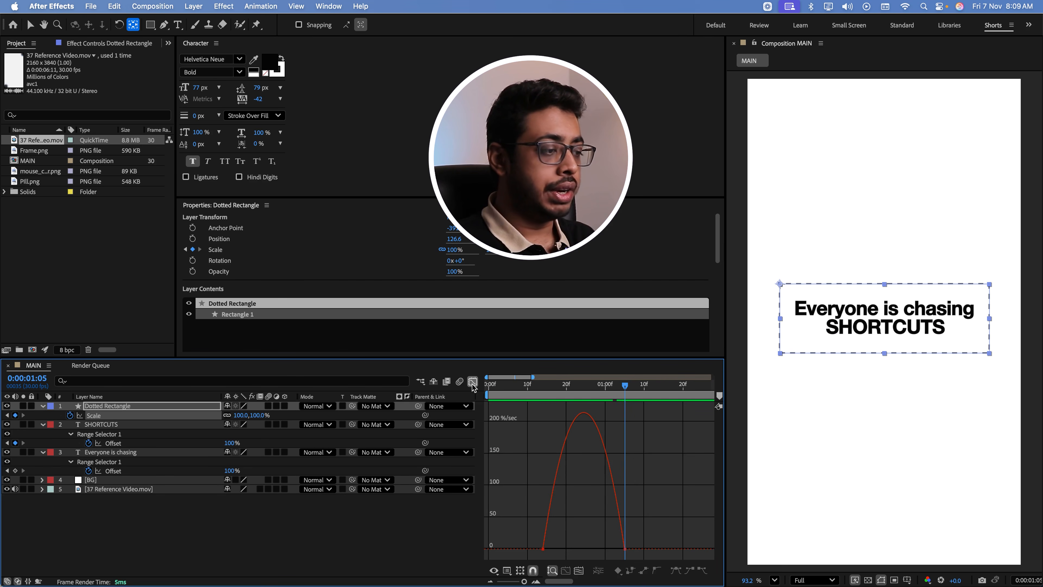
{"action": "left_click", "coordinate": [625, 549]}
{"action": "left_click_drag", "start_coordinate": [612, 549], "coordinate": [586, 553]}
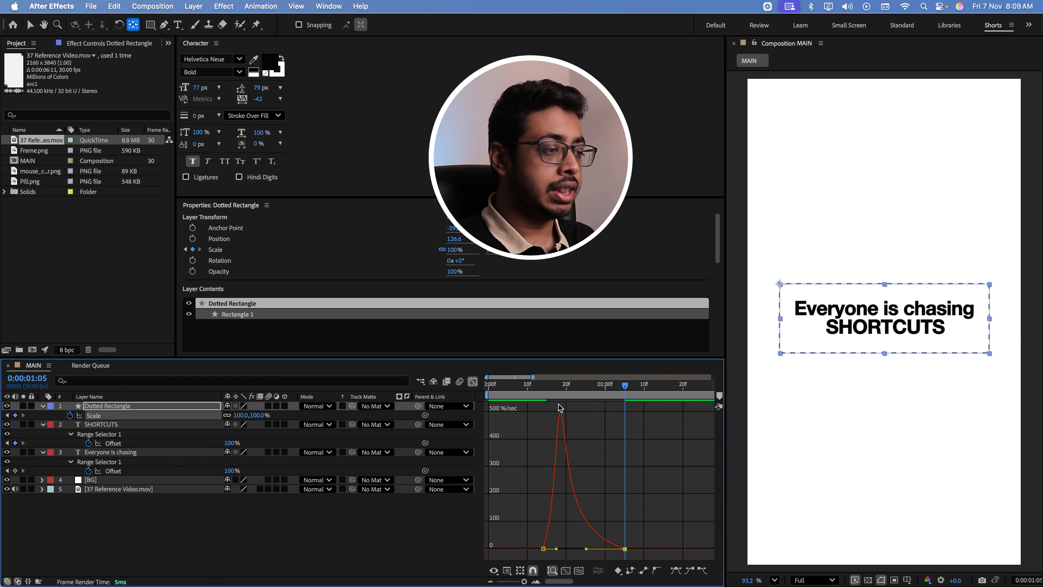
{"action": "key", "text": "shift+F3"}
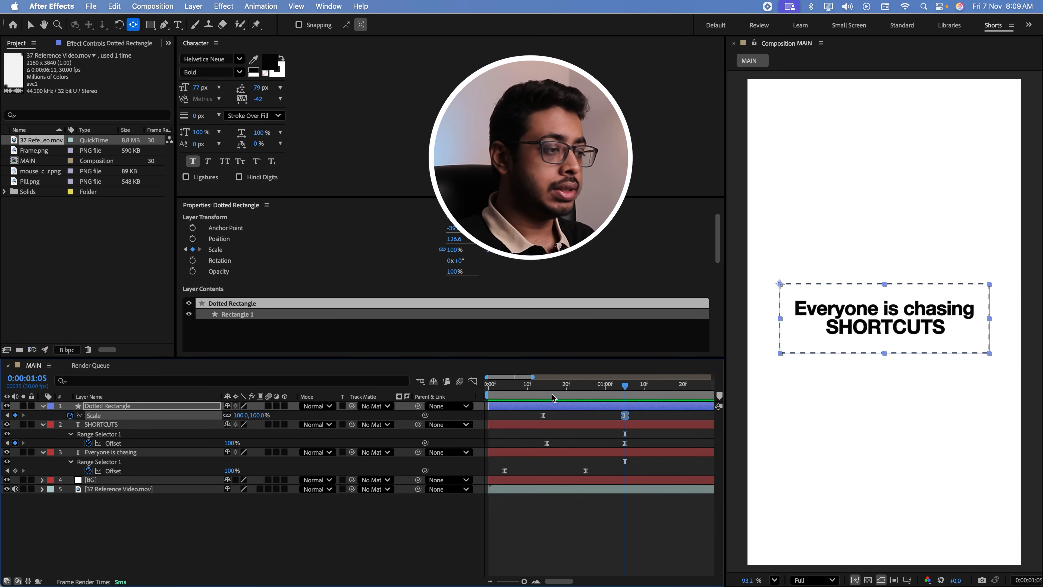
{"action": "left_click", "coordinate": [542, 389]}
{"action": "key", "text": "space"}
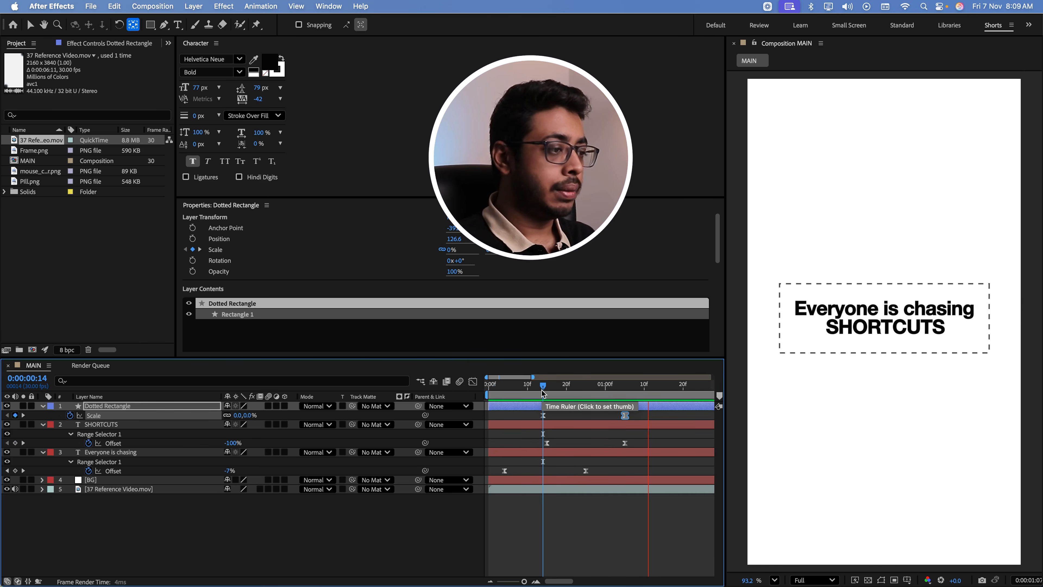
{"action": "key", "text": "space"}
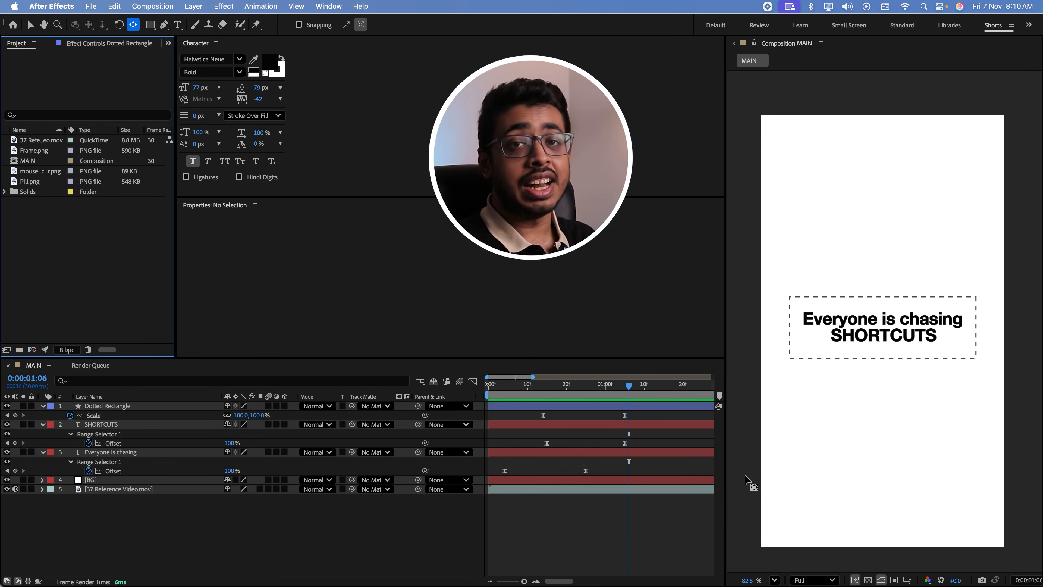
Add mouse_cursor.png as the top layer of the MAIN composition and scale it down to 4%
{"action": "left_click_drag", "start_coordinate": [41, 171], "coordinate": [120, 414]}
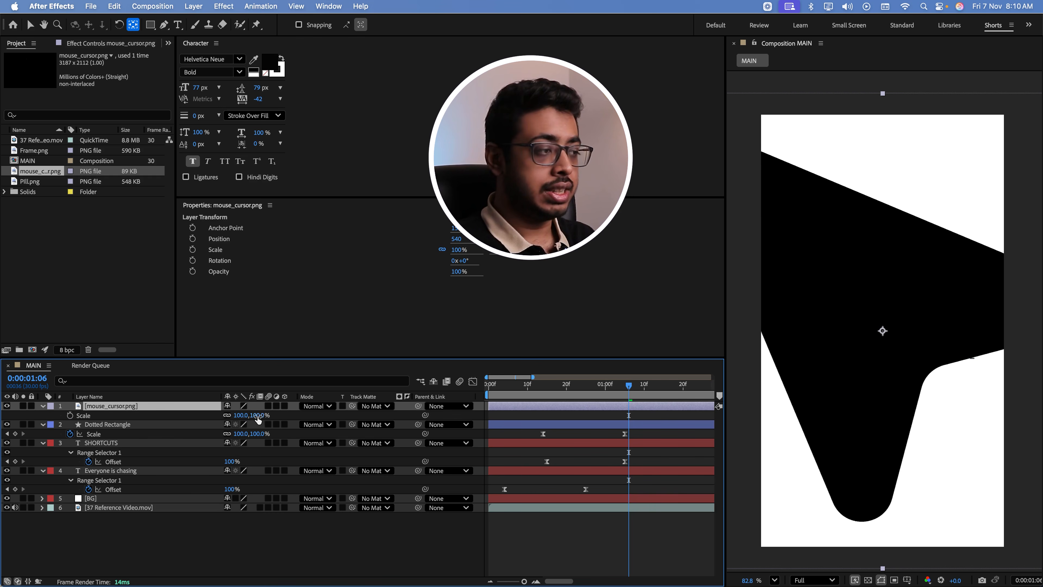
{"action": "left_click_drag", "start_coordinate": [258, 418], "coordinate": [239, 418]}
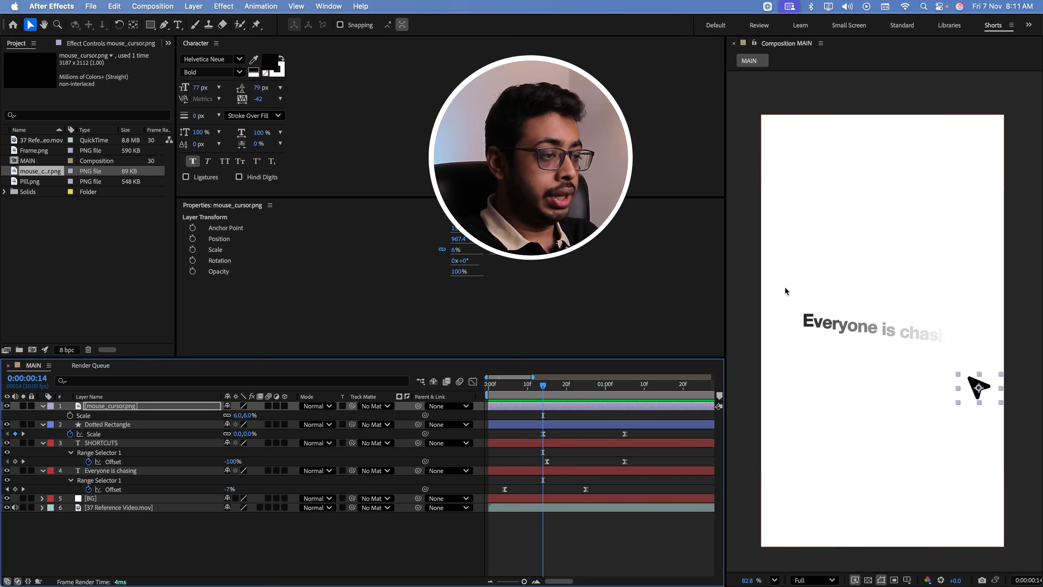
{"action": "left_click_drag", "start_coordinate": [543, 386], "coordinate": [566, 386]}
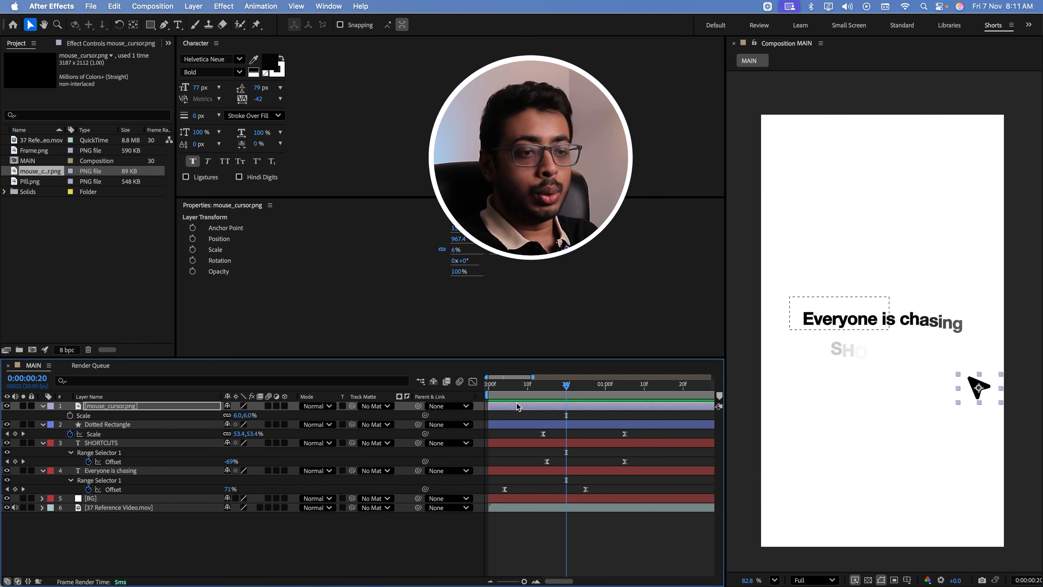
{"action": "left_click", "coordinate": [104, 406]}
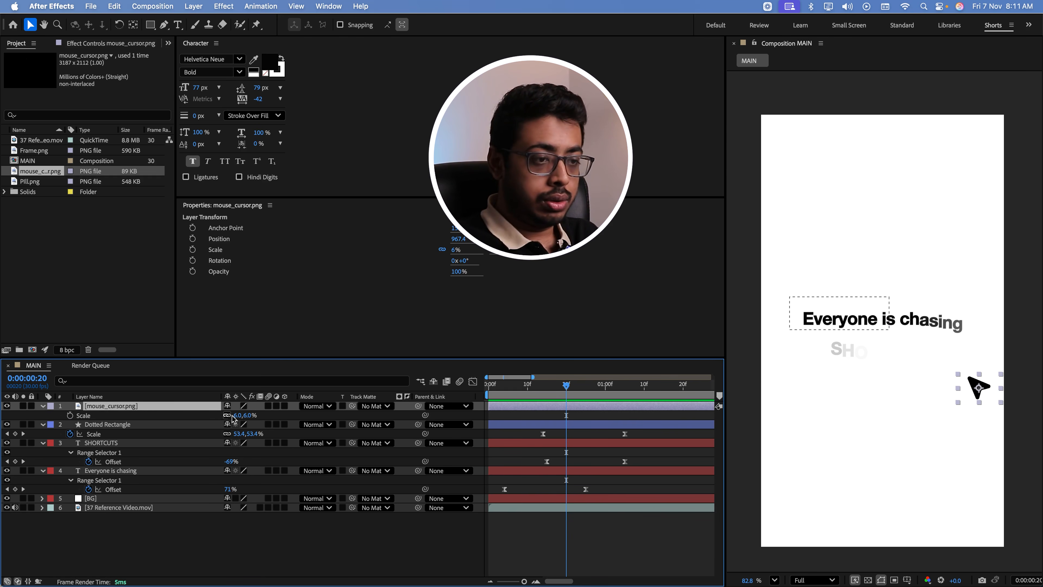
{"action": "left_click", "coordinate": [247, 416]}
{"action": "type", "text": "4"}
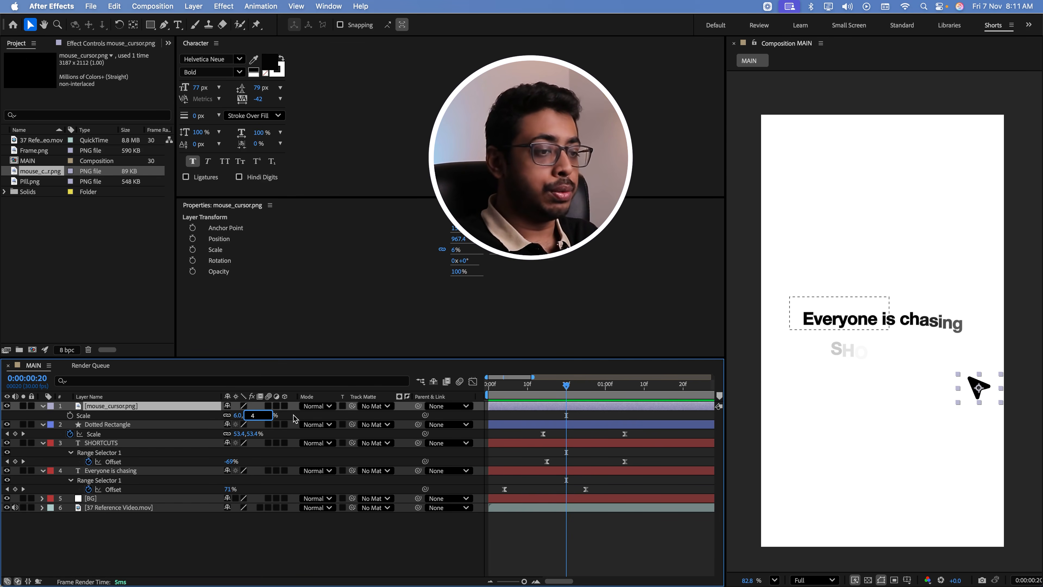
{"action": "left_click", "coordinate": [295, 417]}
Position the cursor image so its tip sits on the top-left corner of the dashed rectangle
{"action": "left_click", "coordinate": [550, 387]}
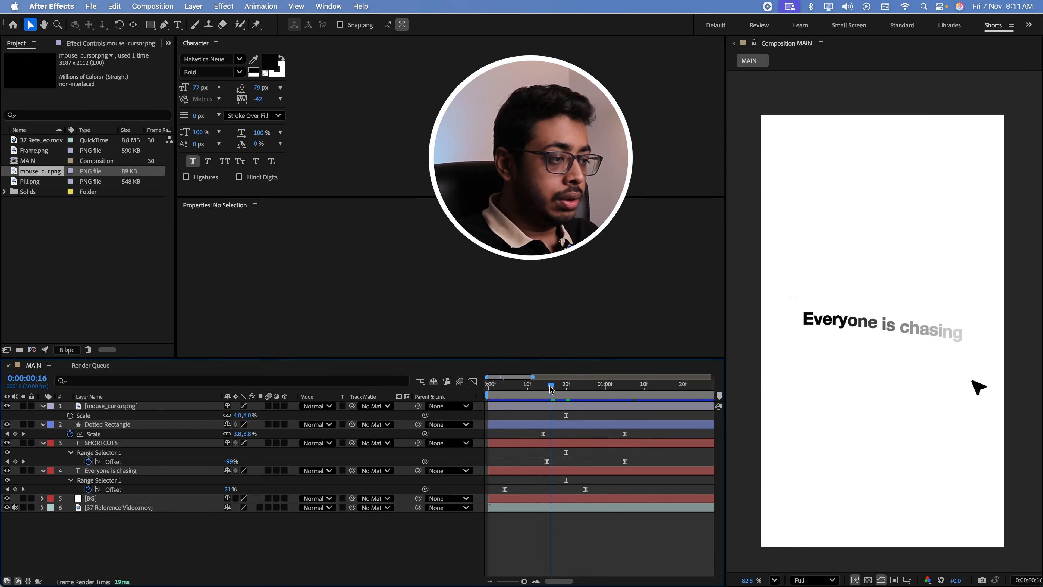
{"action": "left_click_drag", "start_coordinate": [550, 387], "coordinate": [542, 387]}
{"action": "left_click_drag", "start_coordinate": [982, 388], "coordinate": [774, 303]}
{"action": "key", "text": "super+Right"}
{"action": "key", "text": "super+Right"}
{"action": "key", "text": "super+Right"}
{"action": "key", "text": "super+Right"}
{"action": "key", "text": "super+Right"}
{"action": "scroll", "coordinate": [816, 309], "scroll_direction": "up", "scroll_amount": 1}
{"action": "scroll", "coordinate": [816, 308], "scroll_direction": "up", "scroll_amount": 2}
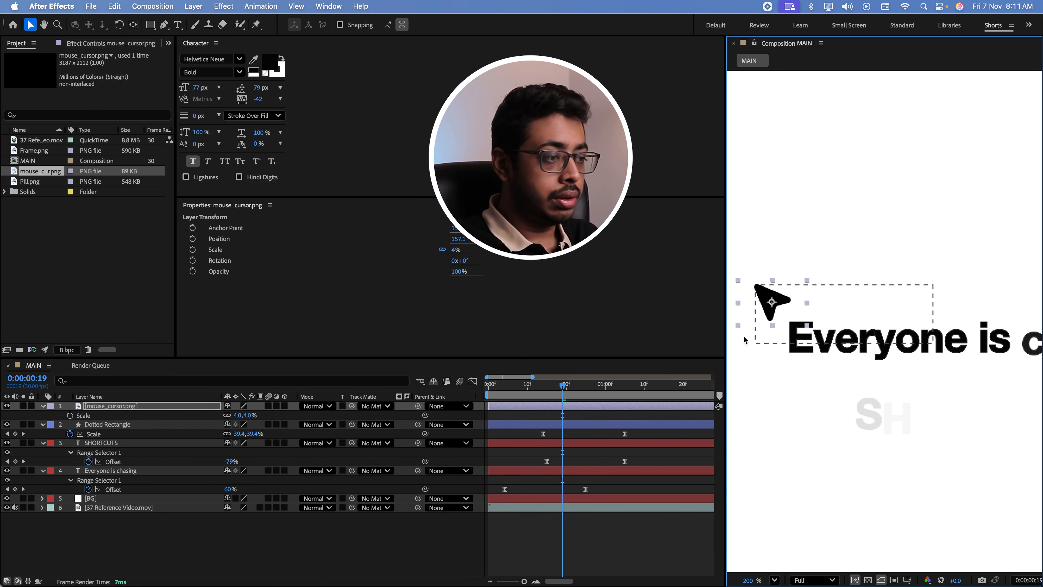
Set a Position keyframe on the cursor layer at 0:00:00:14, where the rectangle starts growing
{"action": "left_click_drag", "start_coordinate": [562, 387], "coordinate": [543, 405]}
{"action": "scroll", "coordinate": [870, 309], "scroll_direction": "down", "scroll_amount": 2}
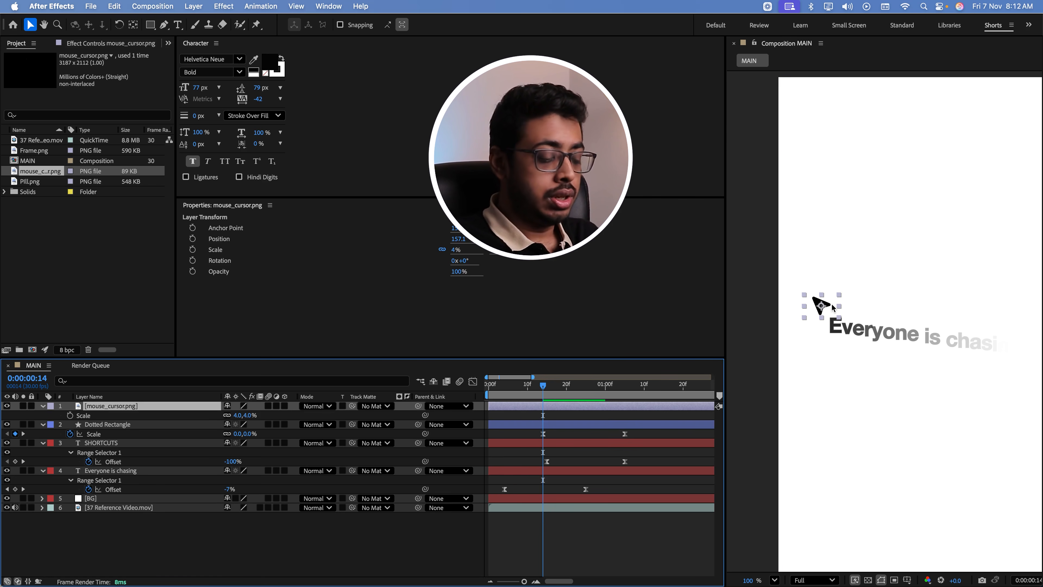
{"action": "key", "text": "p"}
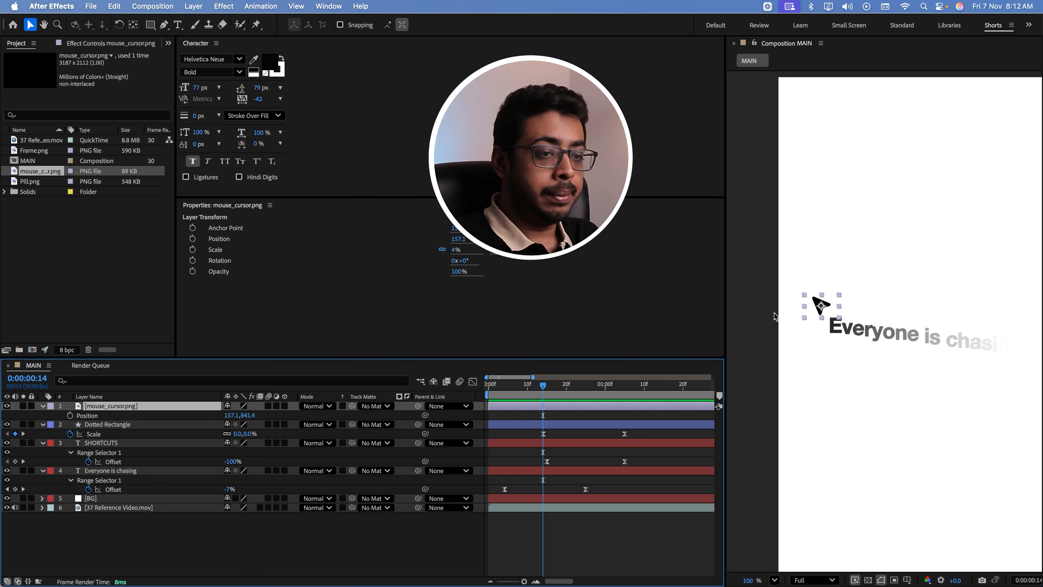
{"action": "left_click", "coordinate": [70, 415]}
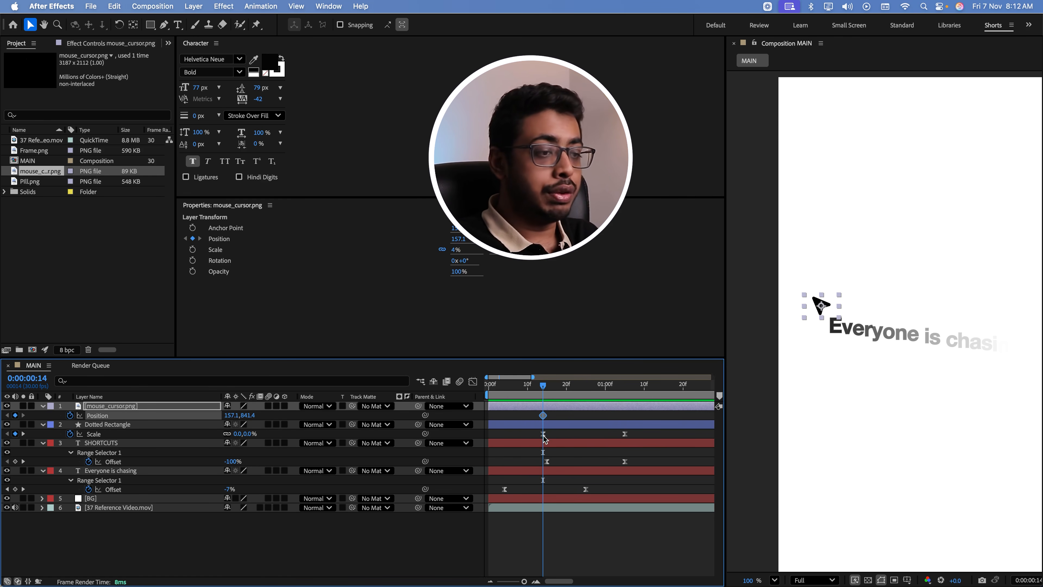
{"action": "mouse_move", "coordinate": [542, 436]}
Move the cursor to the rectangle's bottom-right corner at 0:00:01:05 and apply Easy Ease to both Position keyframes
{"action": "left_click", "coordinate": [624, 395]}
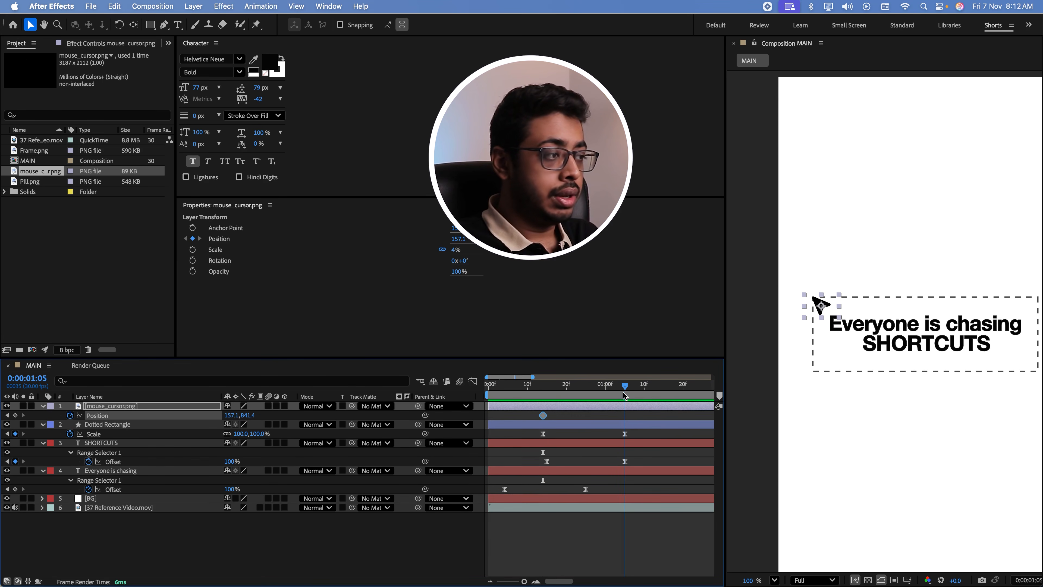
{"action": "left_click_drag", "start_coordinate": [821, 306], "coordinate": [1002, 380]}
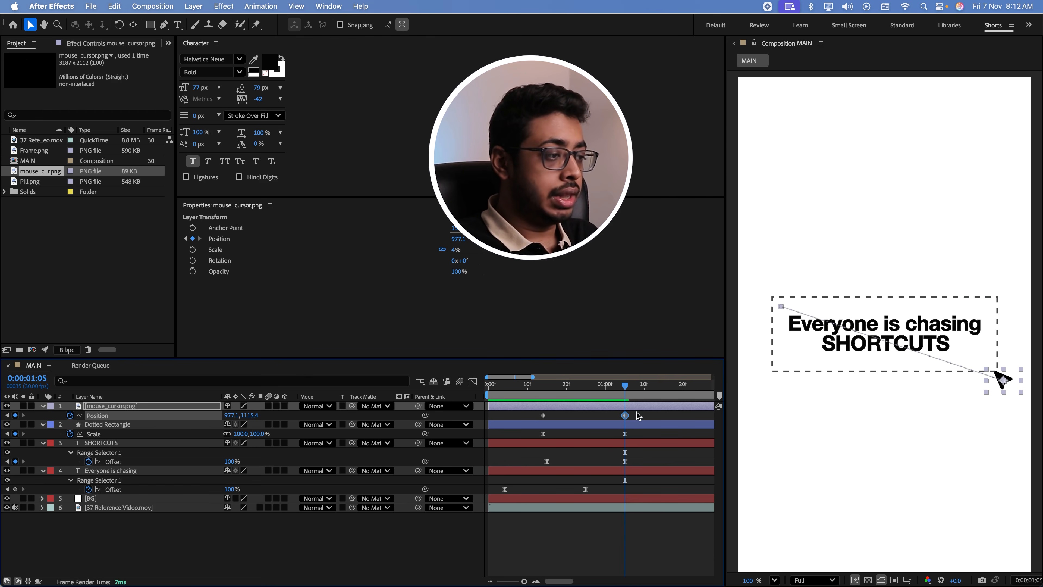
{"action": "left_click_drag", "start_coordinate": [636, 413], "coordinate": [539, 424]}
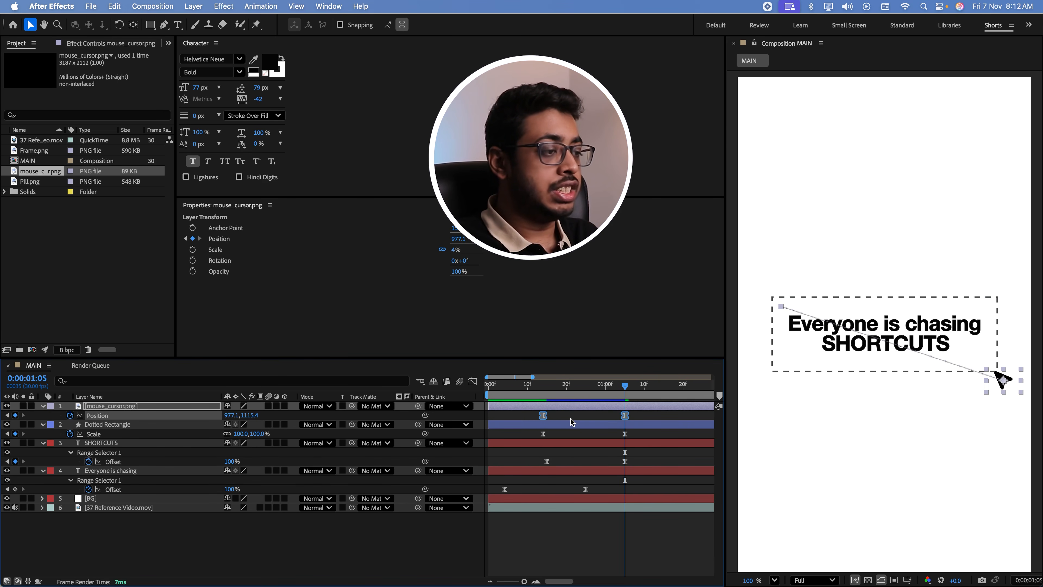
Reshape the cursor's Position speed graph into an early peak with a long ease-out, matching the dotted rectangle's Scale curve, and preview it
{"action": "left_click", "coordinate": [544, 434]}
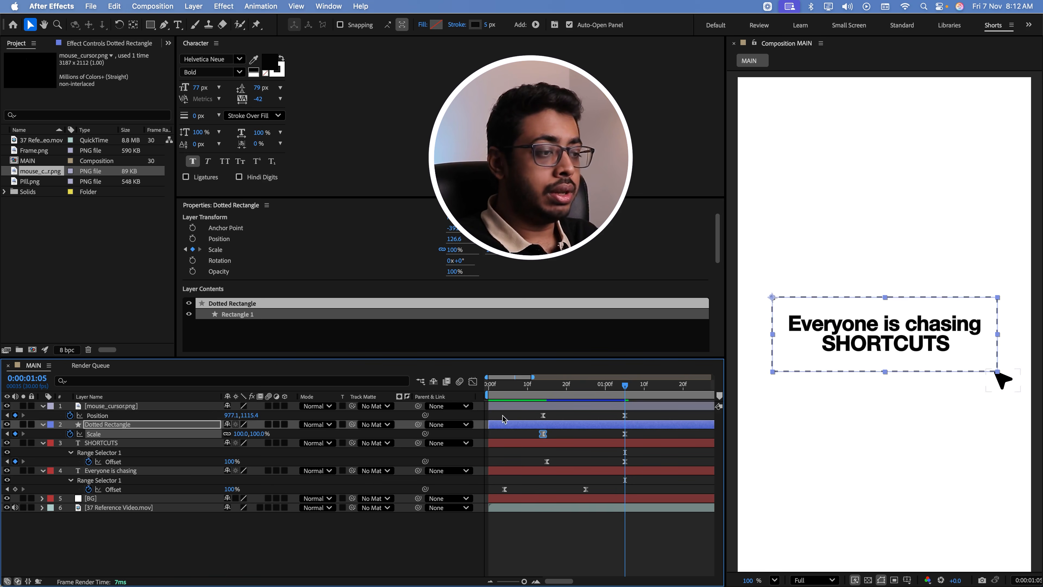
{"action": "key", "text": "shift+F3"}
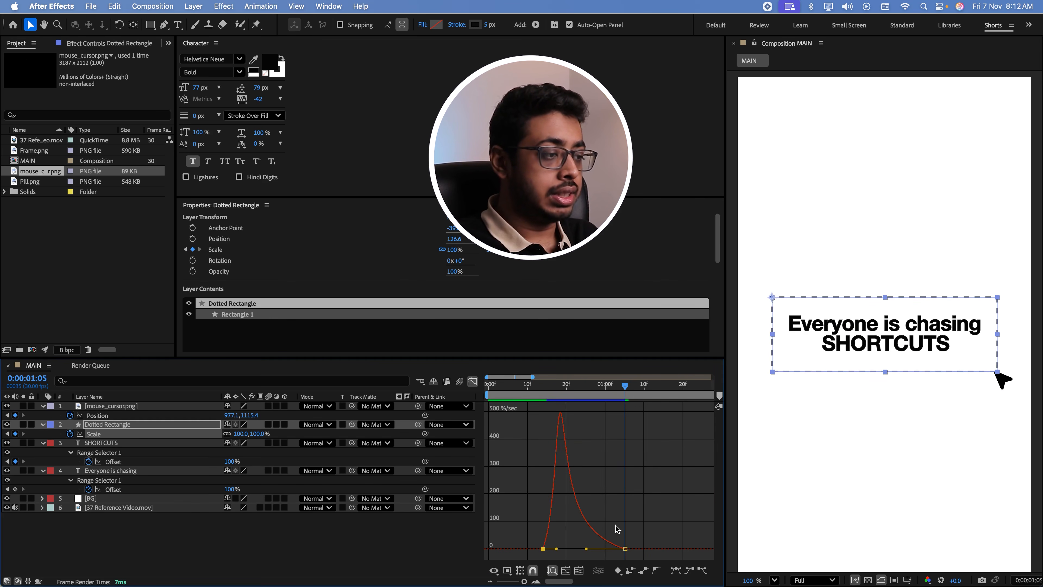
{"action": "left_click", "coordinate": [473, 382]}
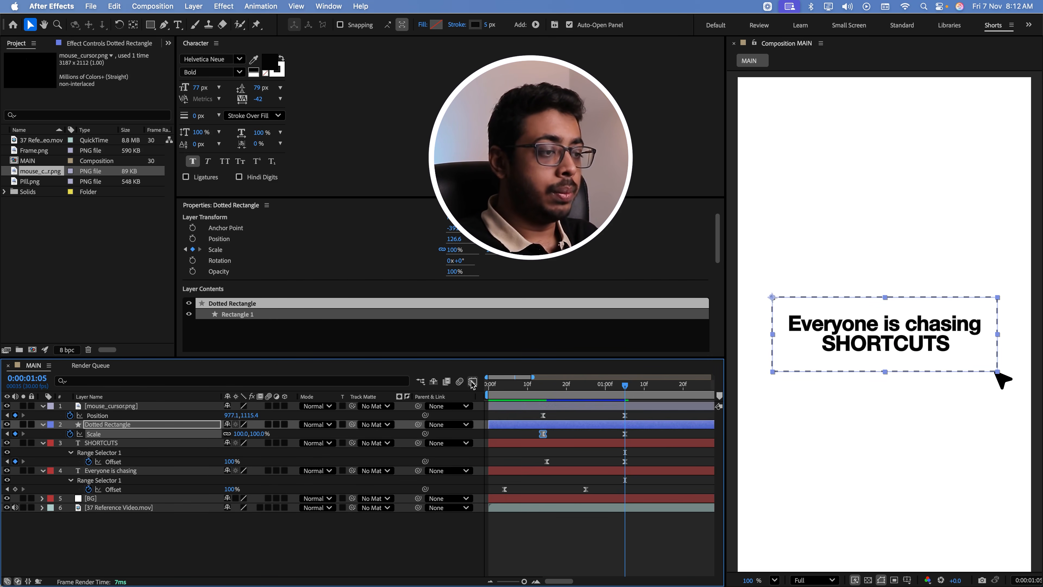
{"action": "left_click_drag", "start_coordinate": [644, 412], "coordinate": [525, 423]}
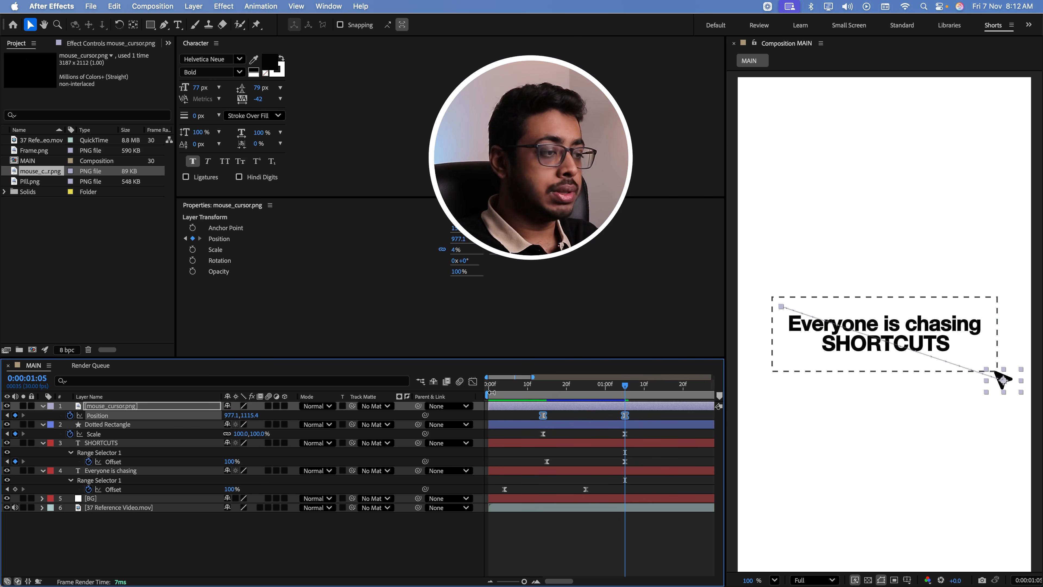
{"action": "left_click", "coordinate": [473, 381]}
{"action": "left_click", "coordinate": [625, 549]}
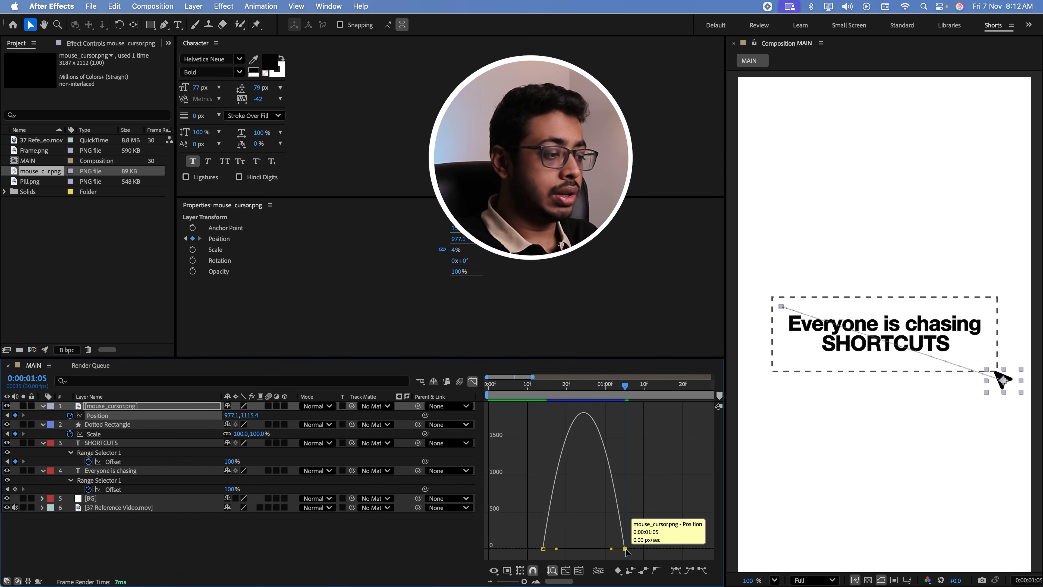
{"action": "left_click_drag", "start_coordinate": [612, 551], "coordinate": [590, 534]}
{"action": "key", "text": "Page_Up"}
{"action": "key", "text": "space"}
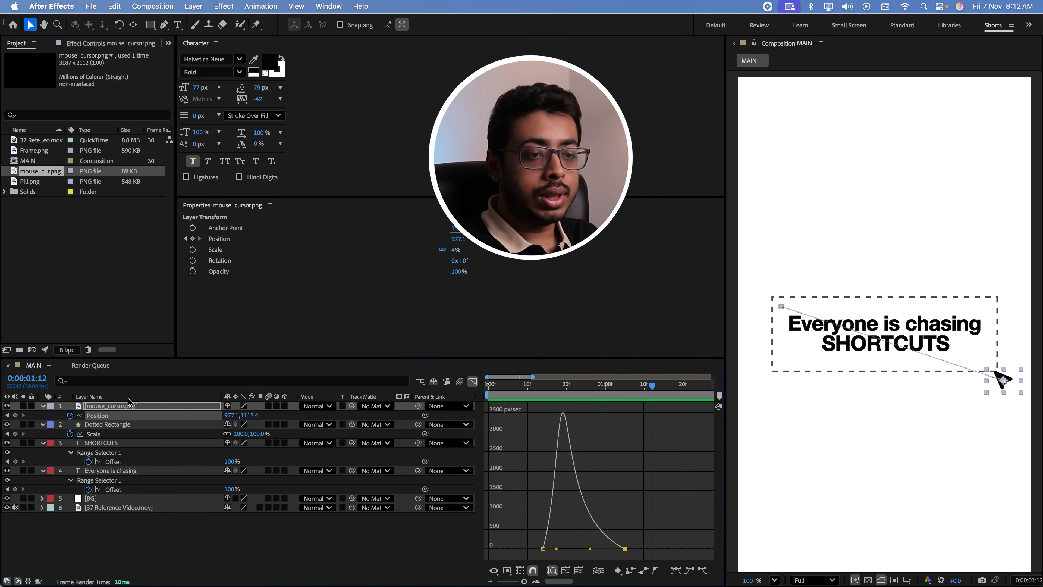
Rotate the mouse_cursor.png layer to -7°
{"action": "left_click_drag", "start_coordinate": [531, 396], "coordinate": [548, 397]}
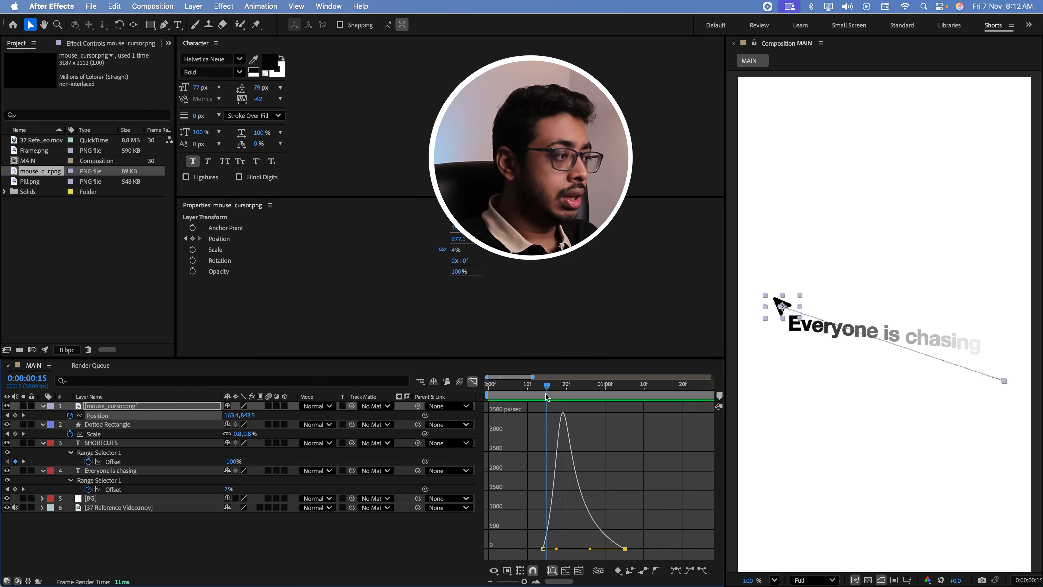
{"action": "left_click", "coordinate": [143, 405]}
{"action": "key", "text": "r"}
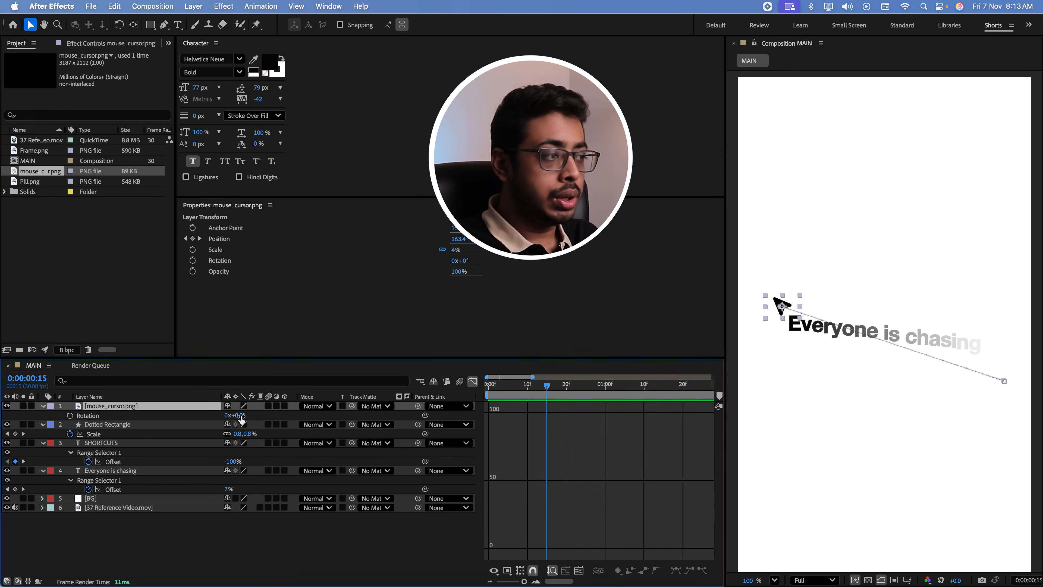
{"action": "left_click_drag", "start_coordinate": [242, 417], "coordinate": [237, 417]}
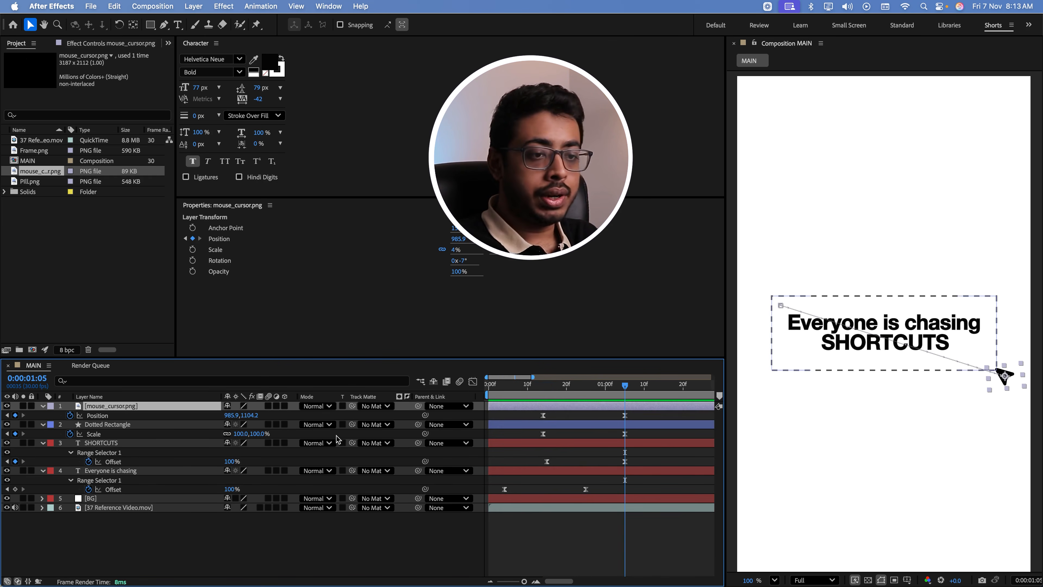
Enable motion blur for the cursor and Dotted Rectangle layers and preview the animation
{"action": "left_click", "coordinate": [188, 433]}
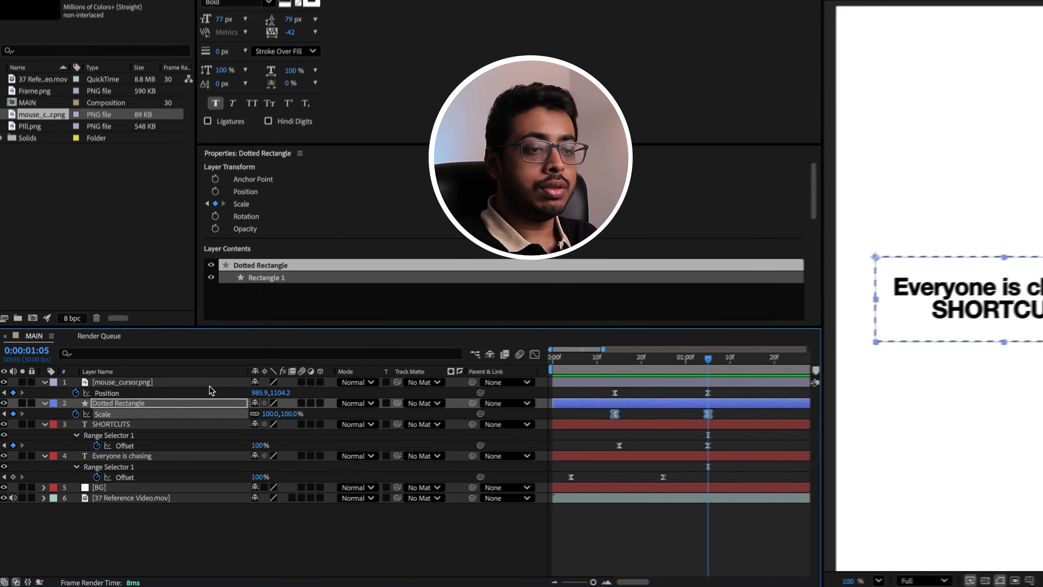
{"action": "left_click", "coordinate": [186, 406]}
{"action": "left_click", "coordinate": [217, 399], "text": "ctrl"}
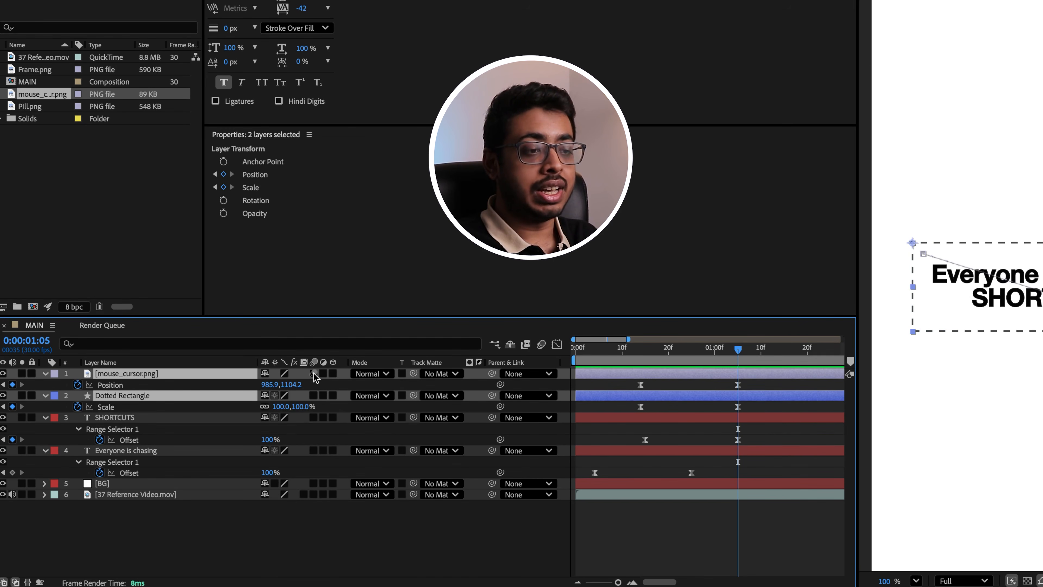
{"action": "left_click", "coordinate": [314, 373]}
{"action": "left_click_drag", "start_coordinate": [596, 355], "coordinate": [650, 391]}
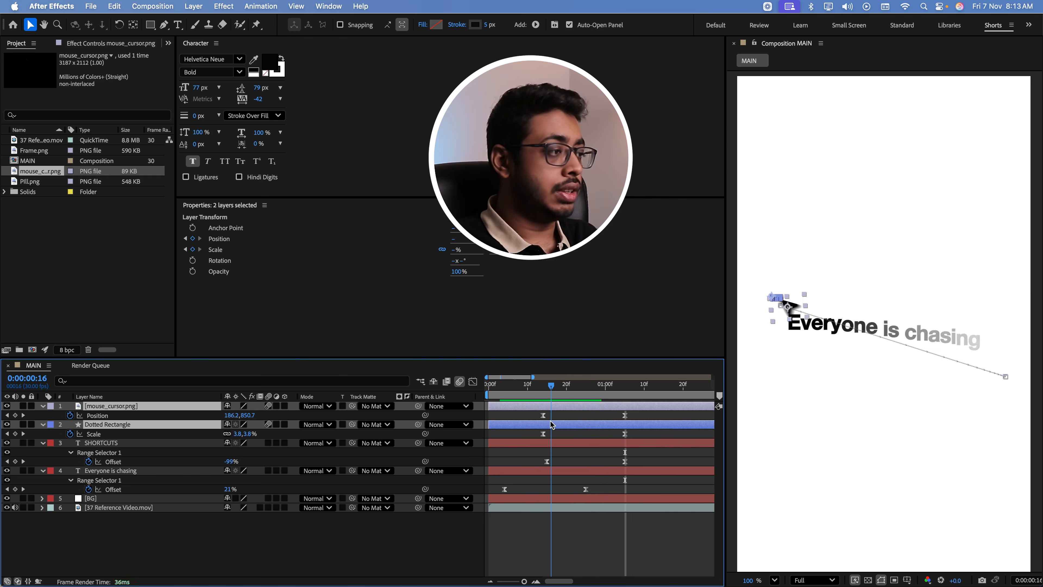
{"action": "left_click_drag", "start_coordinate": [551, 421], "coordinate": [539, 439]}
{"action": "key", "text": "space"}
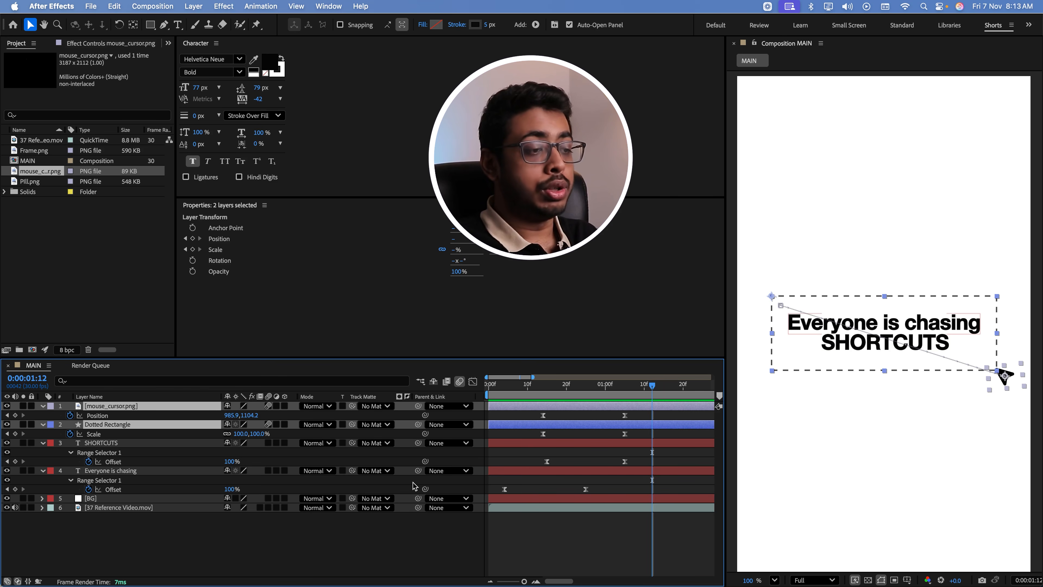
{"action": "left_click", "coordinate": [385, 540]}
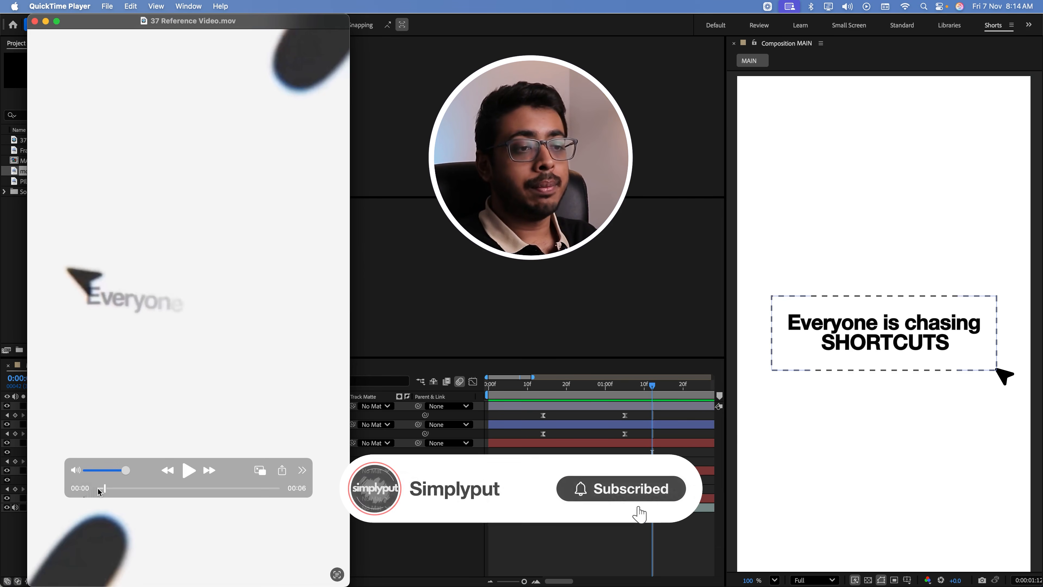
Following the reference video, add a starting Position keyframe at 0:00:00:00 with the cursor below the text area at about 801, 1261
{"action": "left_click_drag", "start_coordinate": [104, 488], "coordinate": [136, 498]}
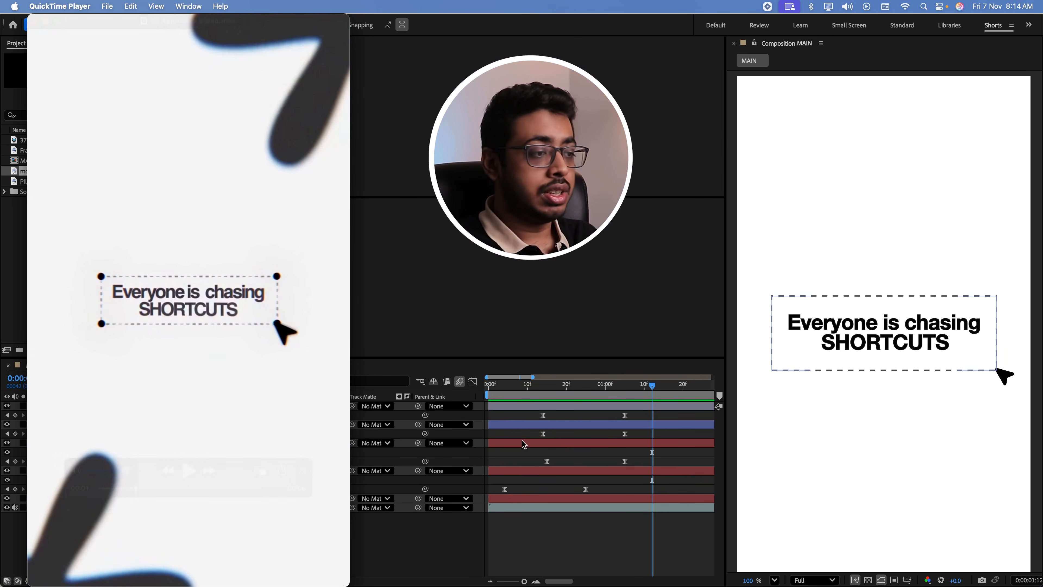
{"action": "left_click", "coordinate": [486, 391]}
{"action": "left_click_drag", "start_coordinate": [499, 391], "coordinate": [486, 393]}
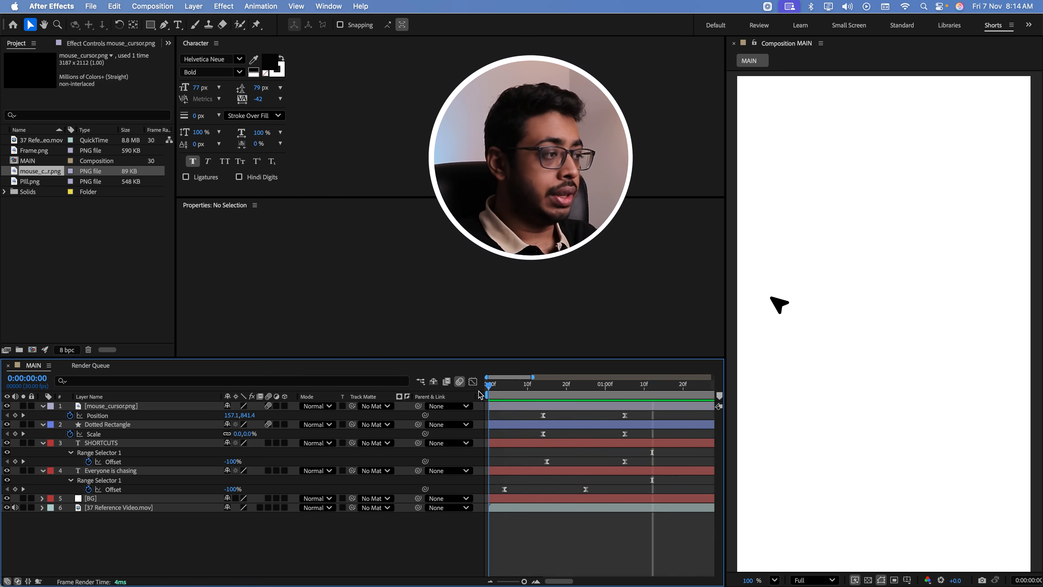
{"action": "left_click", "coordinate": [779, 304]}
{"action": "left_click_drag", "start_coordinate": [779, 305], "coordinate": [953, 417]}
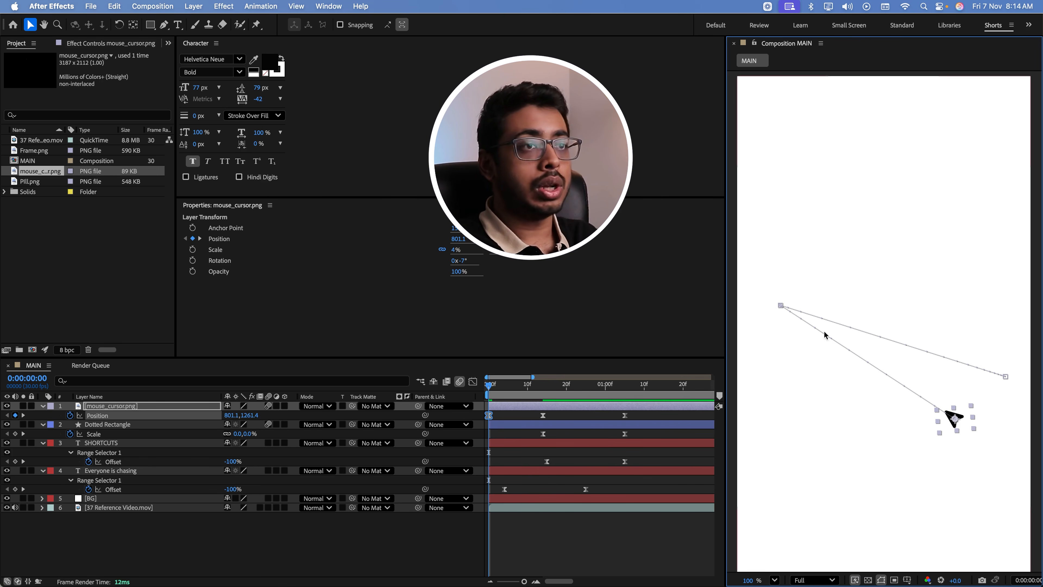
Curve the cursor's incoming motion path with the Pen tool and move its starting point to about 925, 1297
{"action": "left_click", "coordinate": [164, 24]}
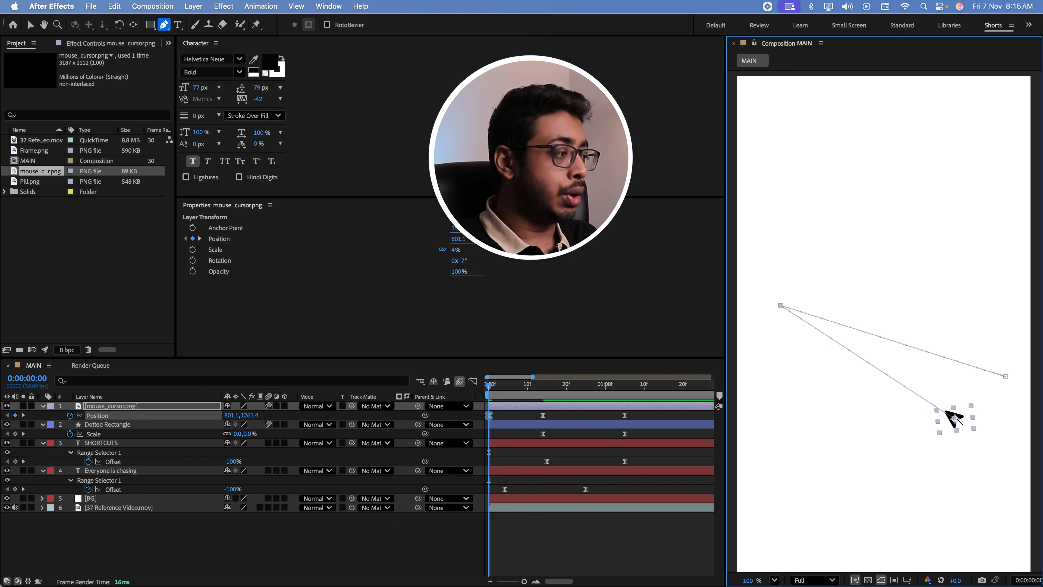
{"action": "left_click_drag", "start_coordinate": [956, 420], "coordinate": [780, 359]}
{"action": "key", "text": "space"}
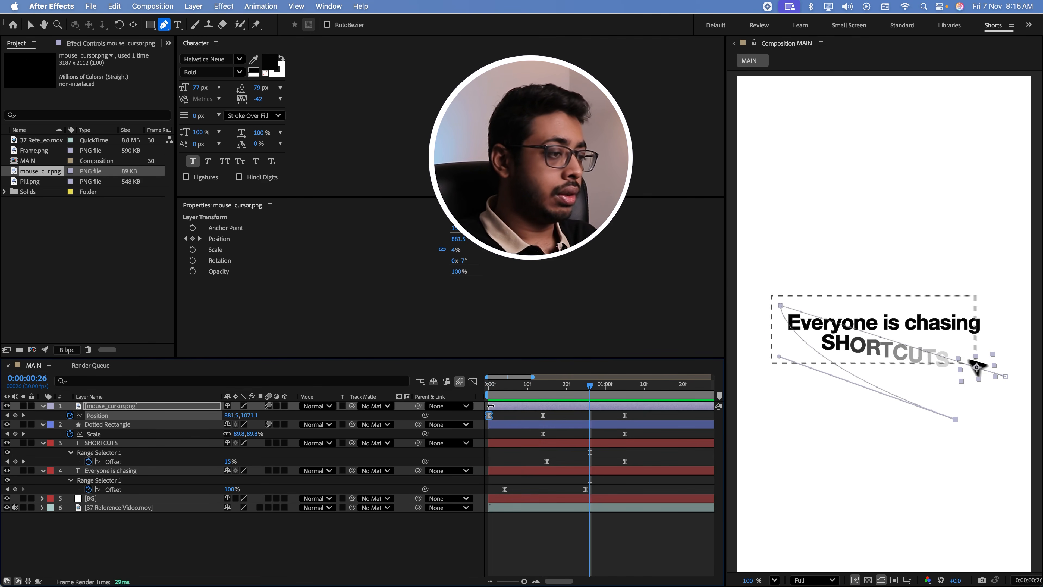
{"action": "key", "text": "space"}
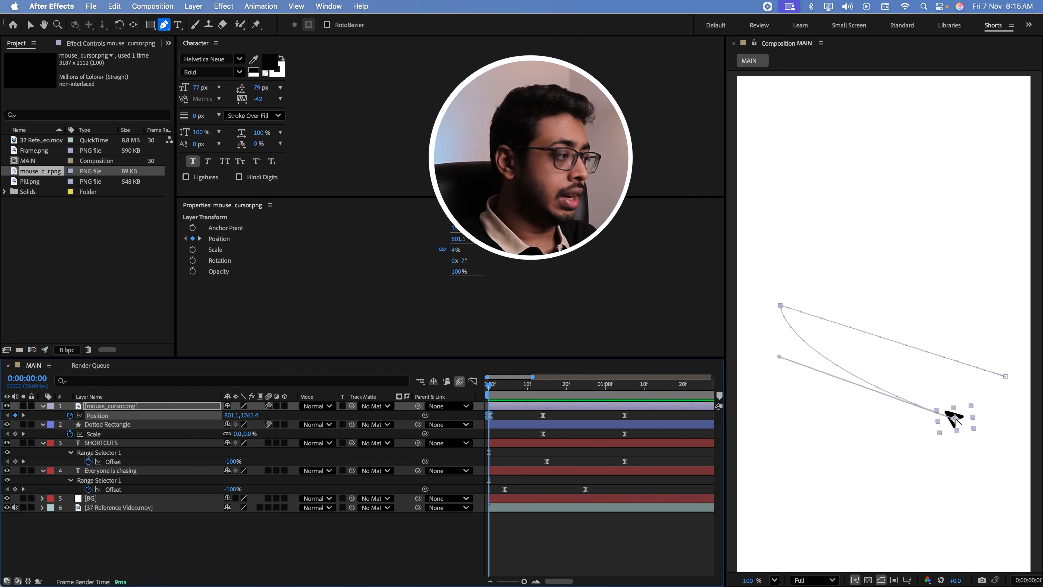
{"action": "key", "text": "v"}
{"action": "left_click_drag", "start_coordinate": [955, 420], "coordinate": [987, 431]}
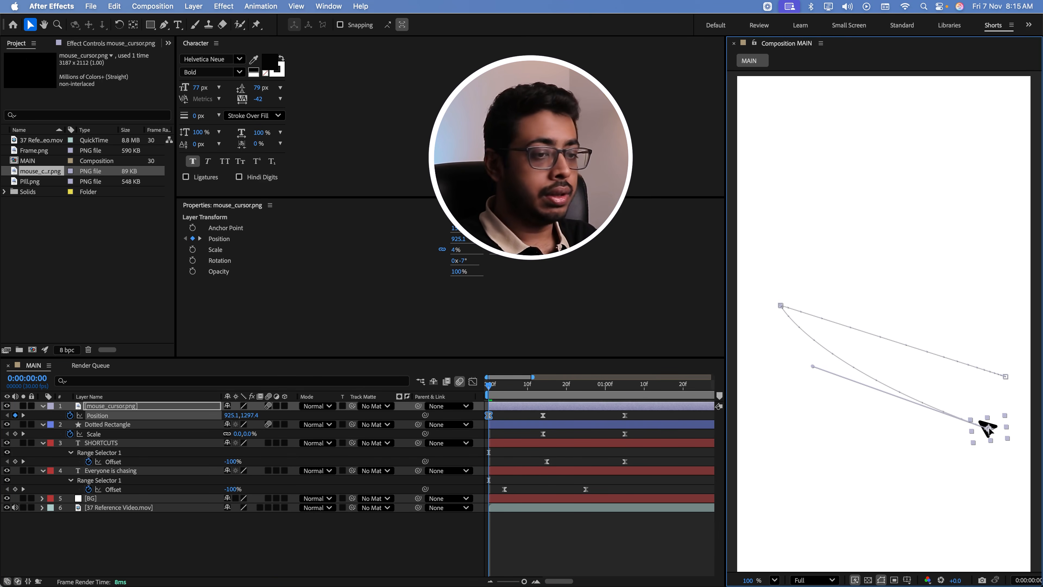
Add Rotation keyframes at -7° to the cursor layer at 0:00:00:00 and 0:00:00:14
{"action": "left_click", "coordinate": [127, 407]}
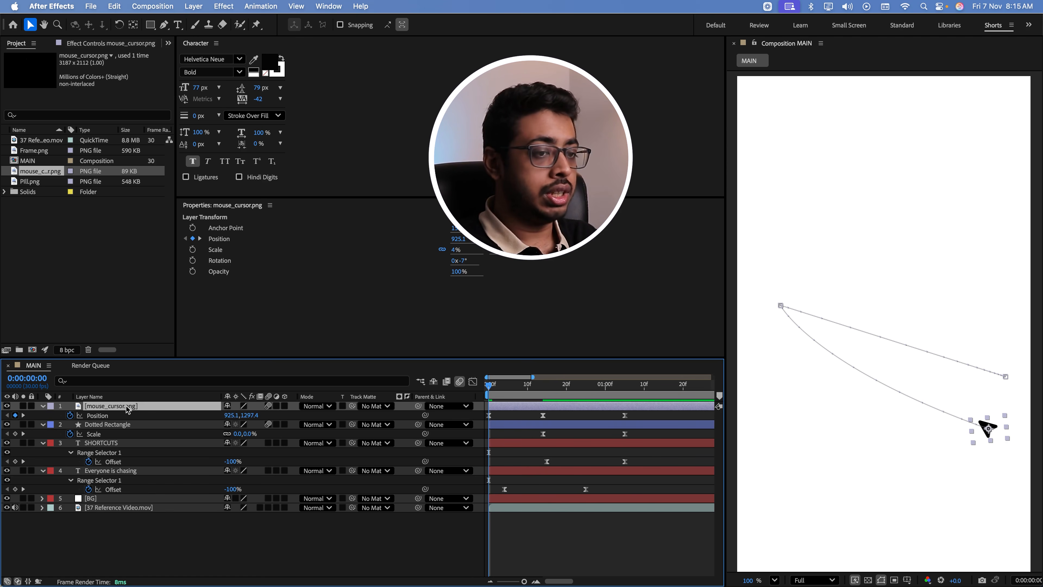
{"action": "key", "text": "shift+r"}
{"action": "left_click", "coordinate": [70, 425]}
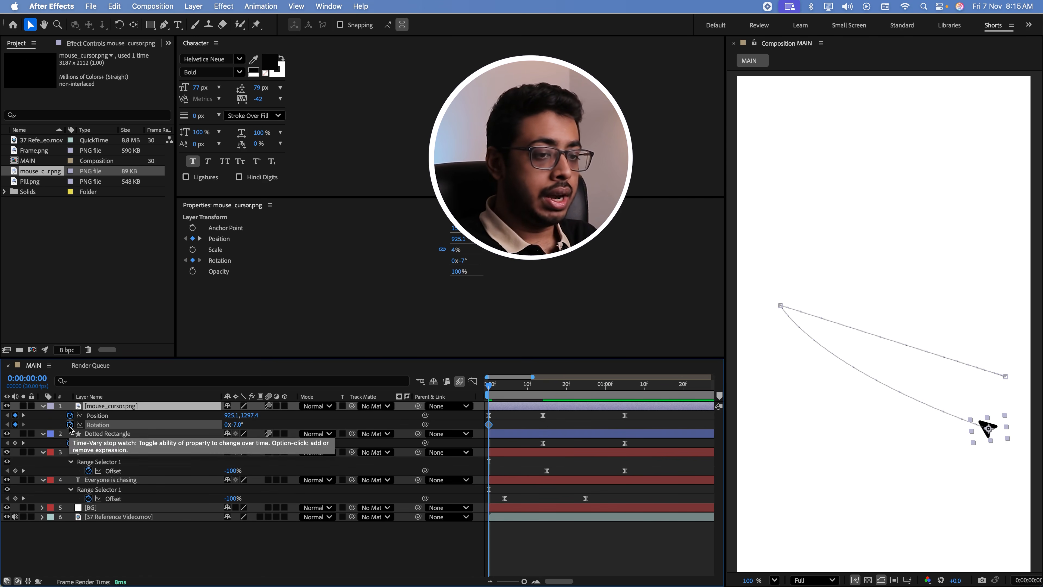
{"action": "left_click_drag", "start_coordinate": [535, 389], "coordinate": [543, 390]}
{"action": "left_click", "coordinate": [15, 425]}
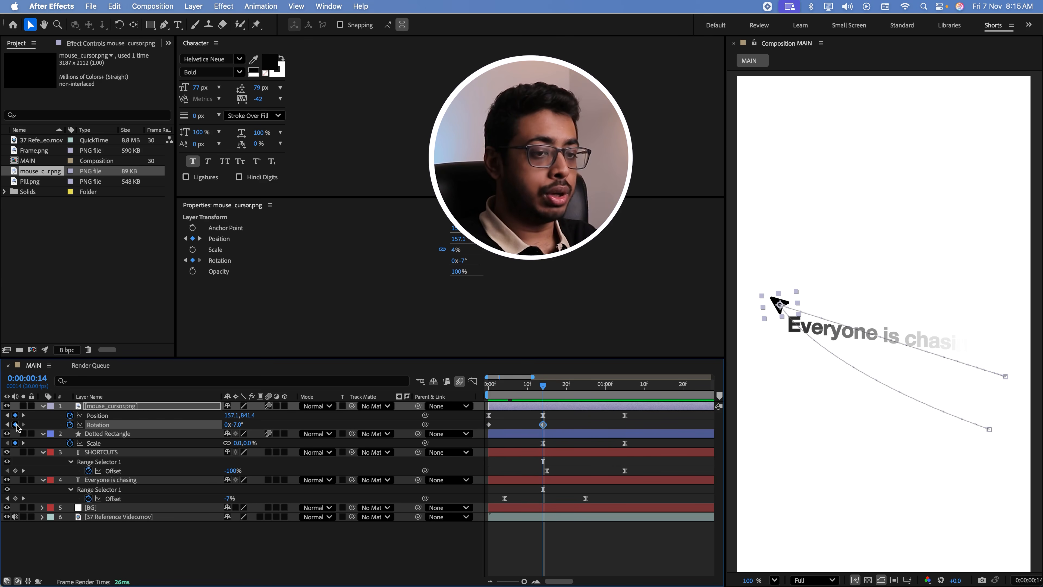
Set the cursor's first Rotation keyframe at 0:00:00:00 to -25° and preview the turn
{"action": "left_click", "coordinate": [7, 424]}
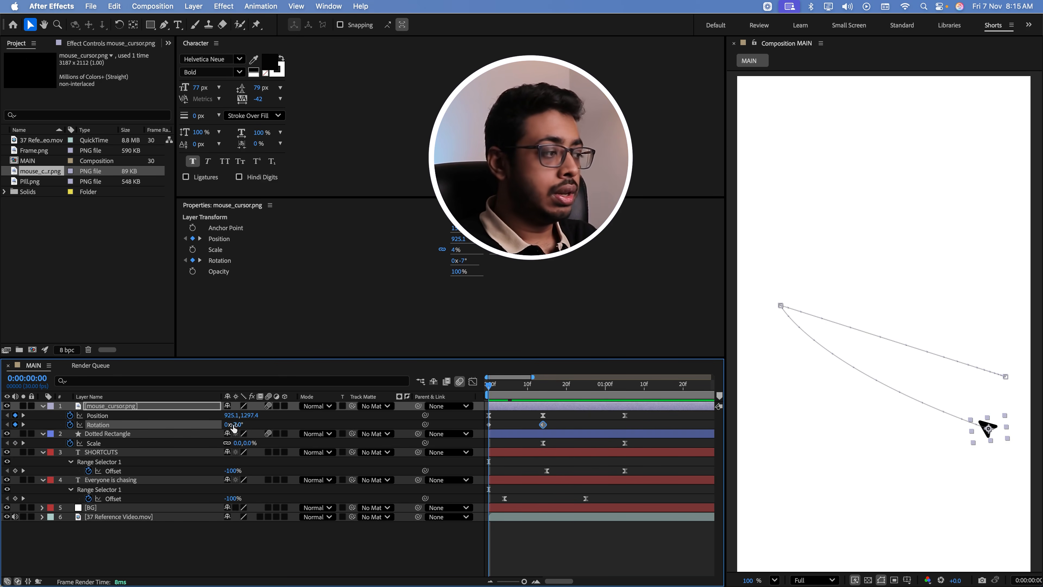
{"action": "left_click_drag", "start_coordinate": [232, 425], "coordinate": [229, 425]}
{"action": "key", "text": "super+z"}
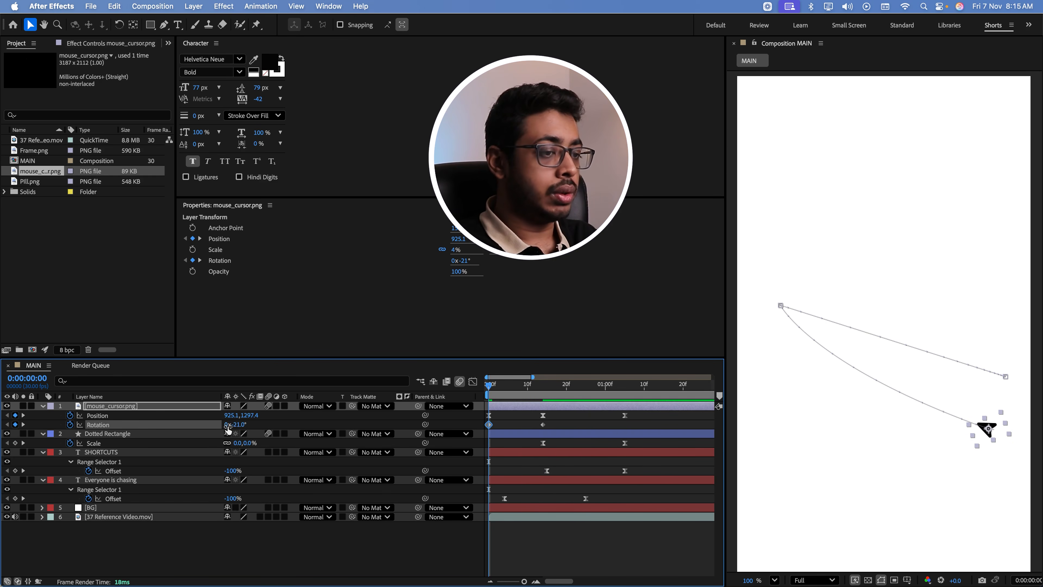
{"action": "left_click_drag", "start_coordinate": [237, 427], "coordinate": [228, 425]}
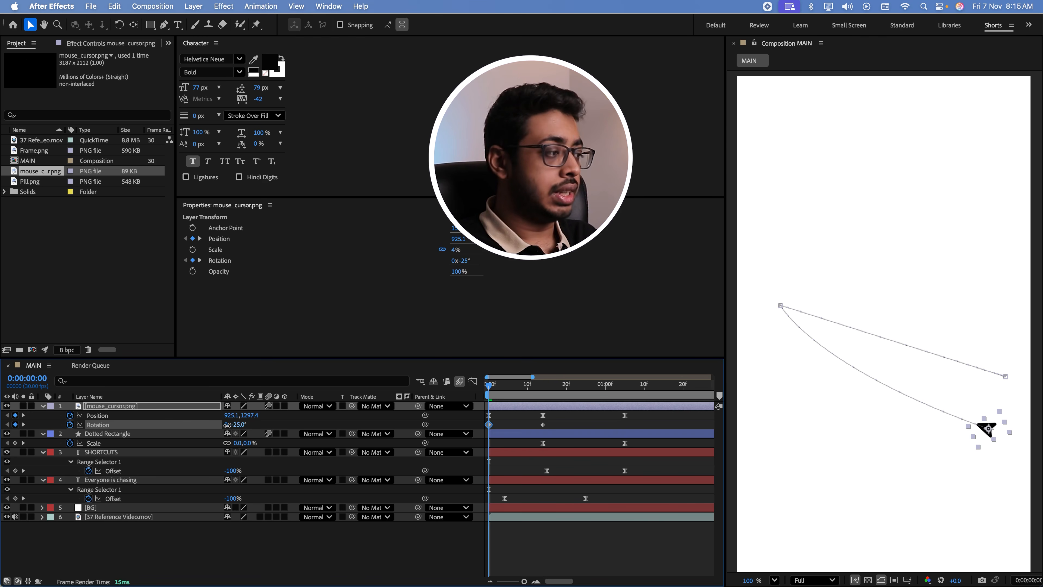
{"action": "key", "text": "space"}
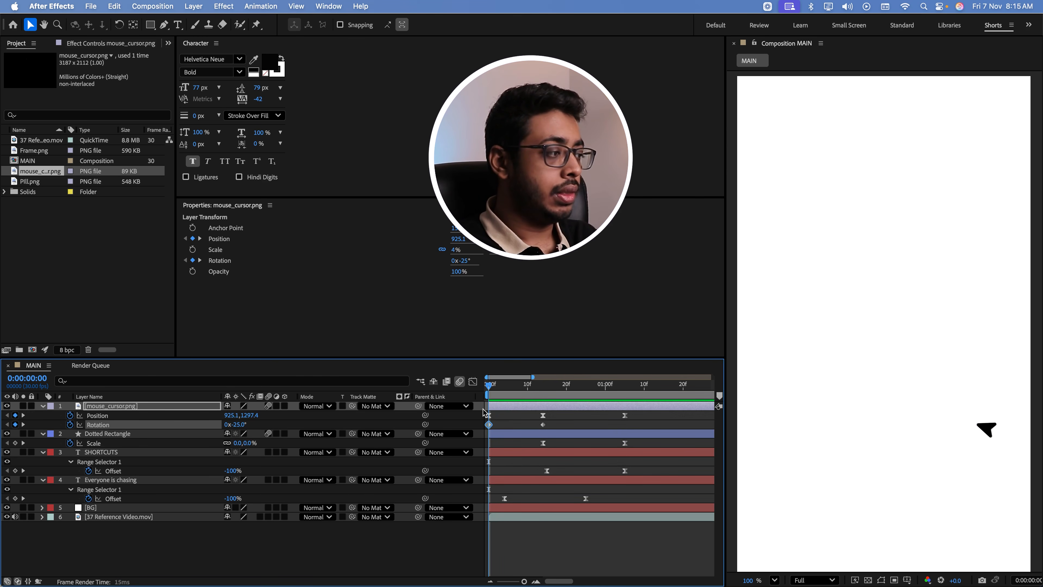
Add Opacity keyframes at 100% to the cursor layer at 0:00:00:00 and 0:00:00:14
{"action": "left_click", "coordinate": [499, 417]}
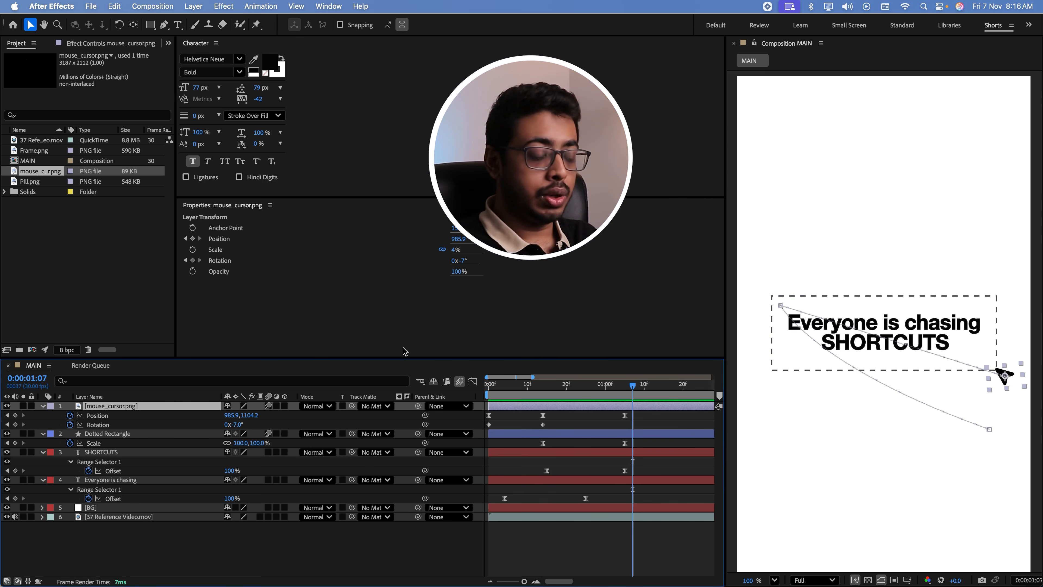
{"action": "key", "text": "shift+t"}
{"action": "key", "text": "Home"}
{"action": "left_click", "coordinate": [70, 434]}
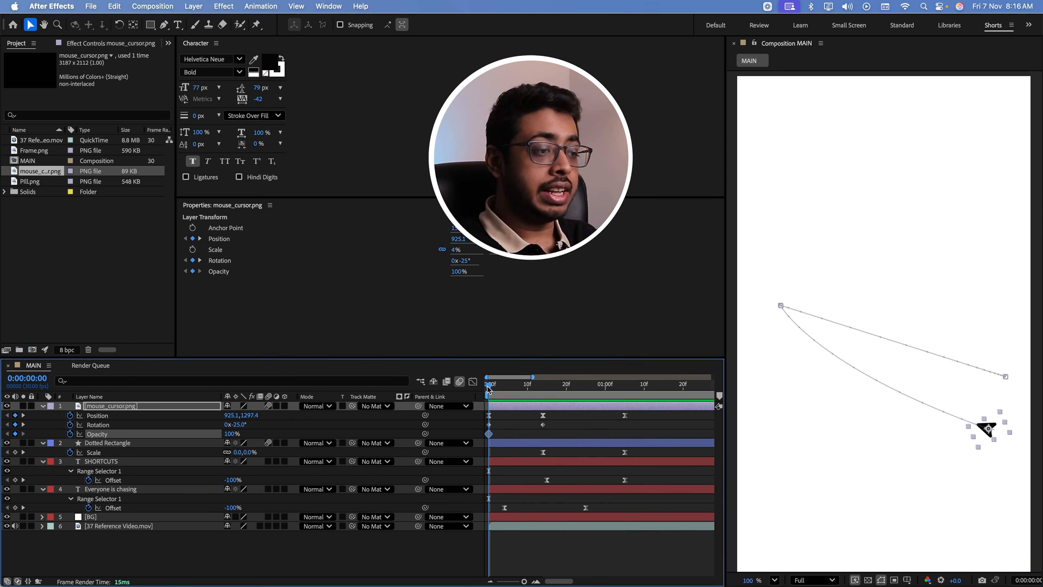
{"action": "left_click_drag", "start_coordinate": [489, 390], "coordinate": [544, 392]}
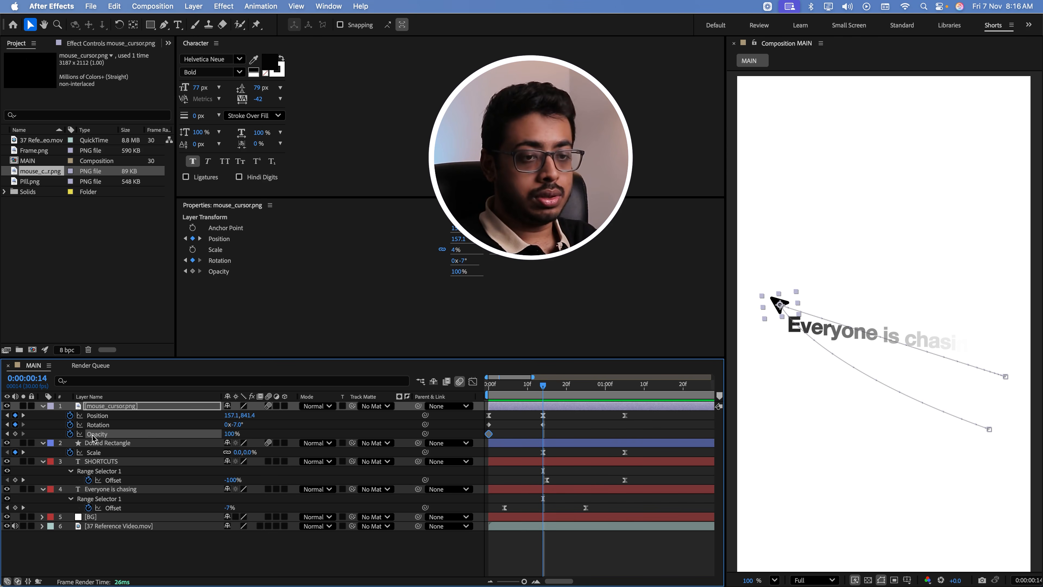
{"action": "left_click", "coordinate": [15, 433]}
Set the cursor's Opacity at 0:00:00:00 to 0% and preview the fade-in
{"action": "key", "text": "Home"}
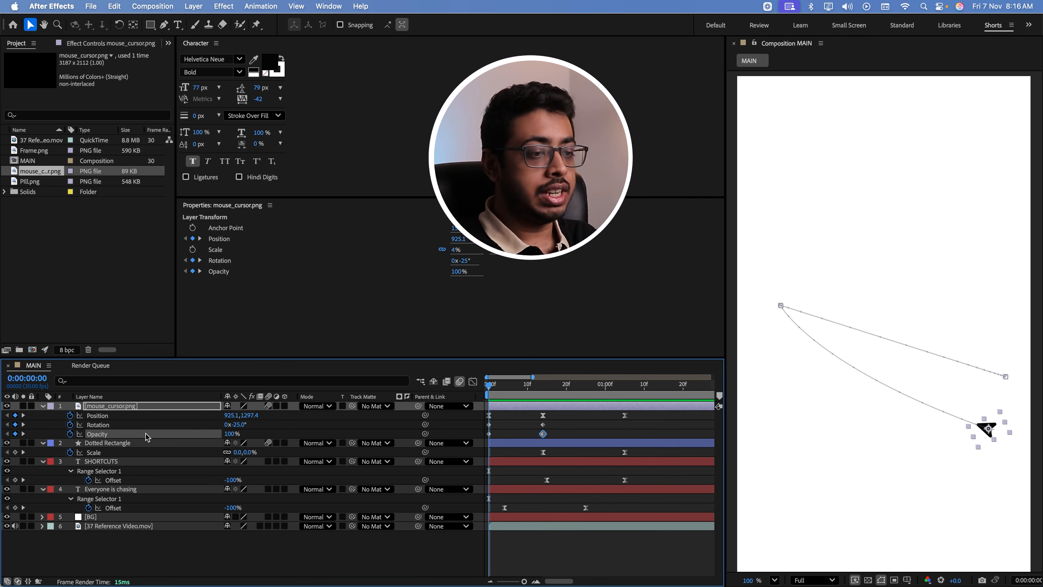
{"action": "left_click_drag", "start_coordinate": [229, 434], "coordinate": [179, 433]}
{"action": "mouse_move", "coordinate": [489, 388]}
{"action": "left_mouse_down"}
{"action": "mouse_move", "coordinate": [522, 391]}
{"action": "mouse_move", "coordinate": [480, 390]}
{"action": "left_mouse_up"}
{"action": "key", "text": "space"}
{"action": "key", "text": "space"}
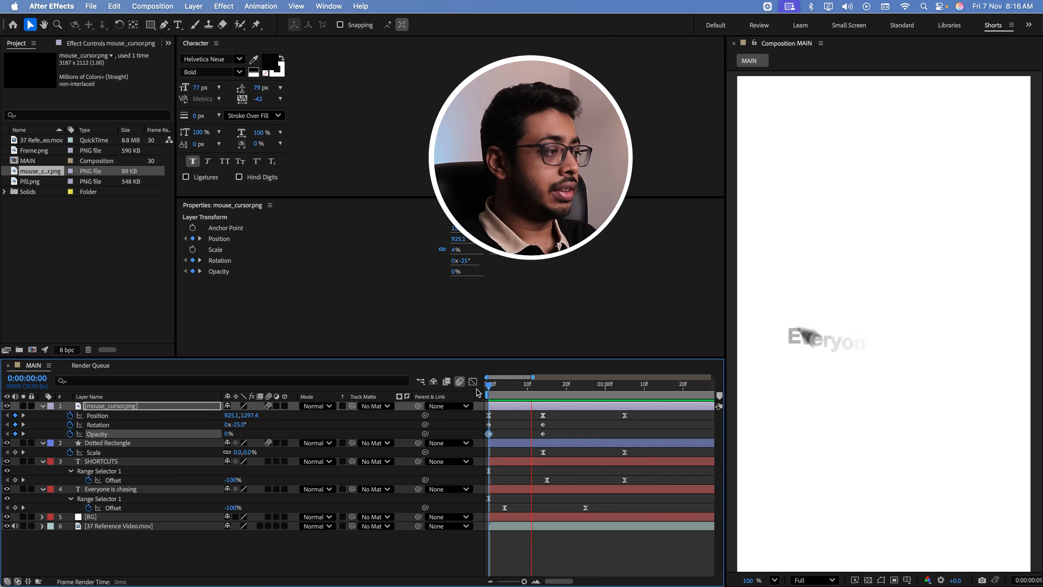
{"action": "key", "text": "space"}
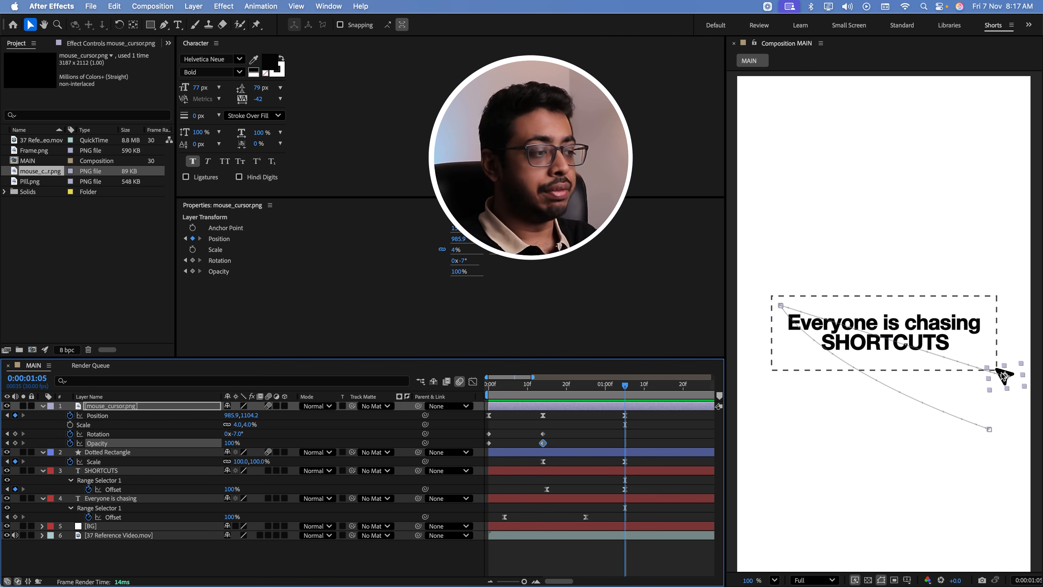
Add Scale keyframes to the cursor layer, 4% at 0:00:01:05 and 5% at 0:00:01:10, and preview the growth
{"action": "key", "text": "alt+shift+s"}
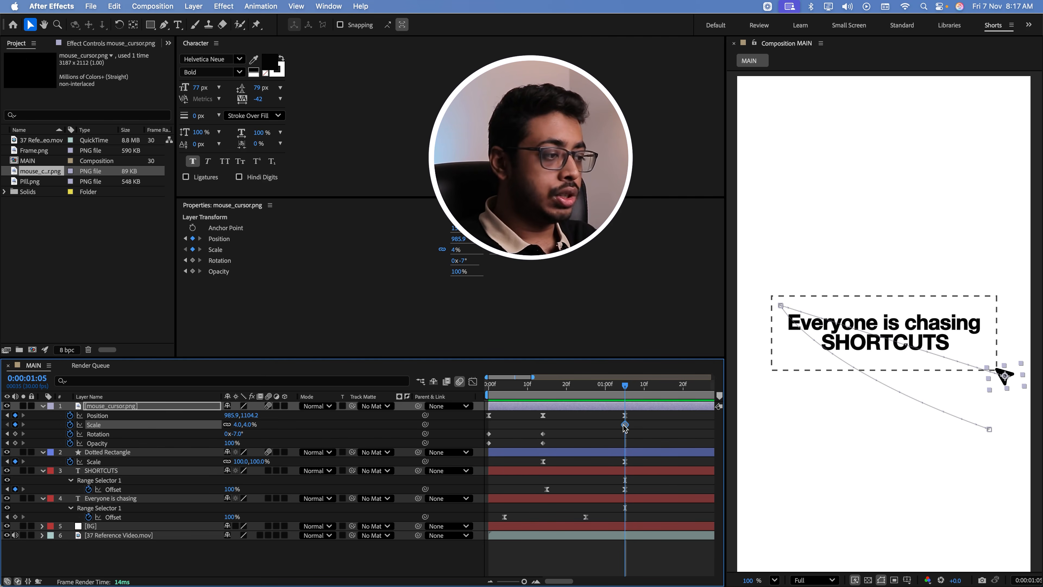
{"action": "left_click", "coordinate": [633, 390]}
{"action": "left_click_drag", "start_coordinate": [633, 390], "coordinate": [643, 390]}
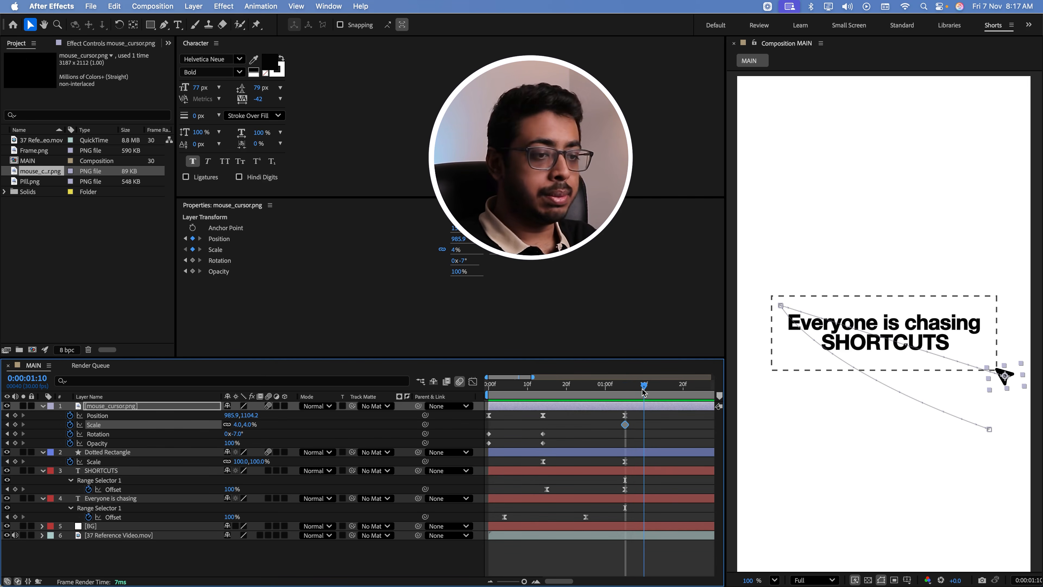
{"action": "left_click", "coordinate": [15, 425]}
{"action": "left_click", "coordinate": [248, 424]}
{"action": "key", "text": "Return"}
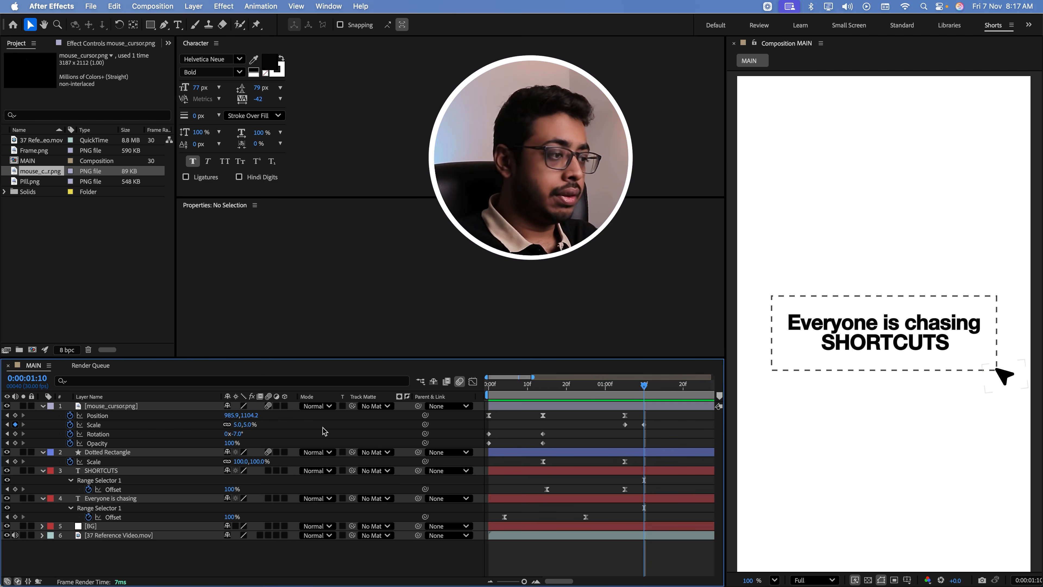
{"action": "key", "text": "space"}
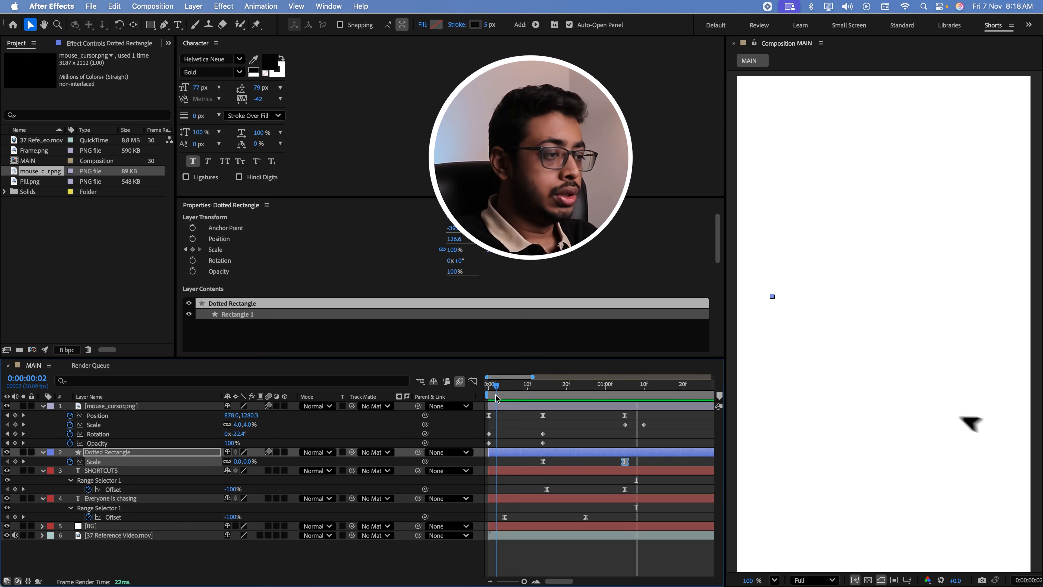
Move the cursor's second Scale keyframe slightly earlier, fit the composition in the viewer, and preview the whole animation
{"action": "left_click_drag", "start_coordinate": [496, 395], "coordinate": [640, 425]}
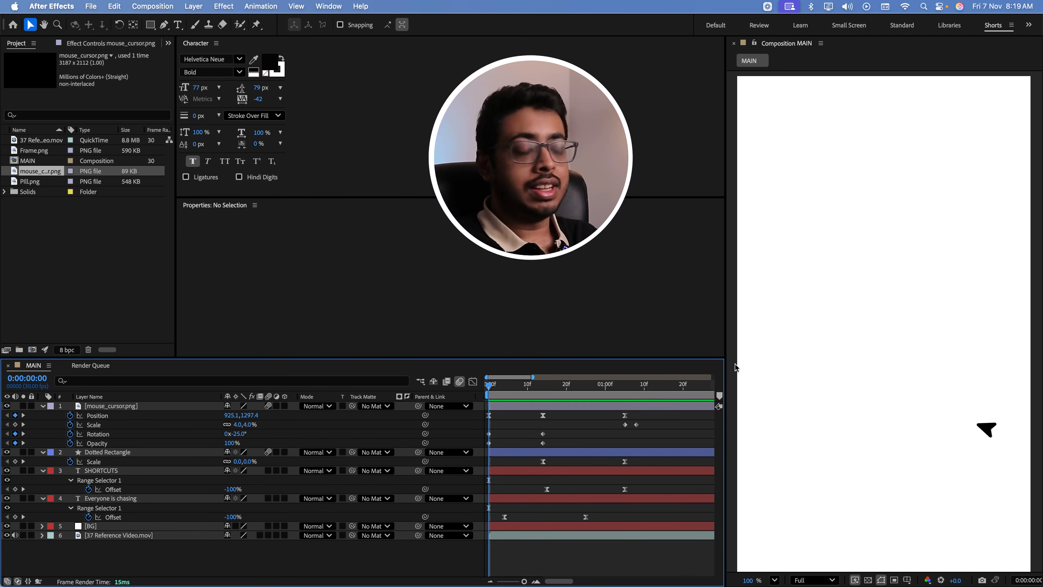
{"action": "scroll", "coordinate": [1036, 338], "scroll_direction": "down", "scroll_amount": 3}
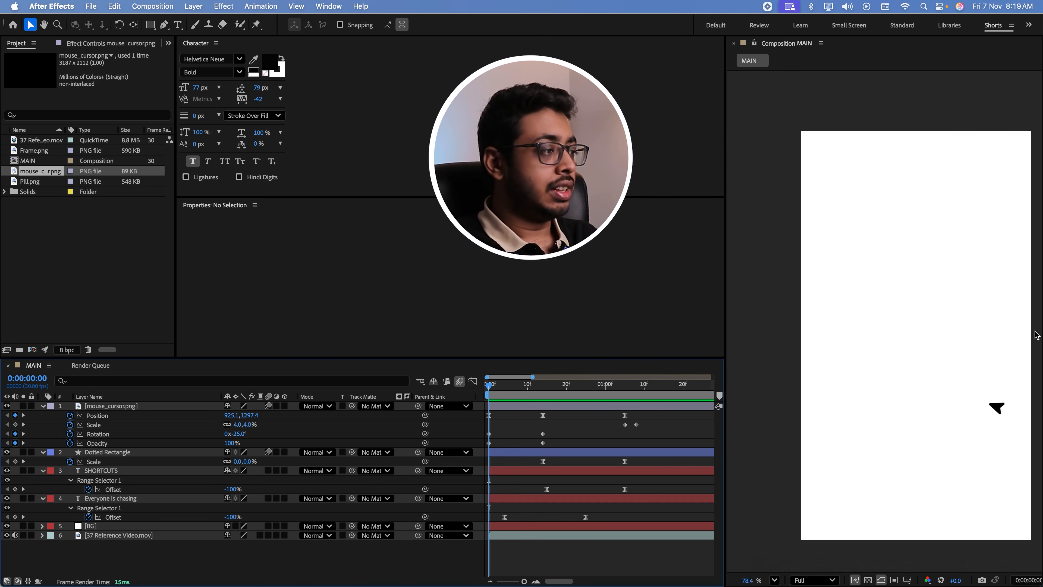
{"action": "left_click", "coordinate": [774, 580]}
{"action": "key", "text": "space"}
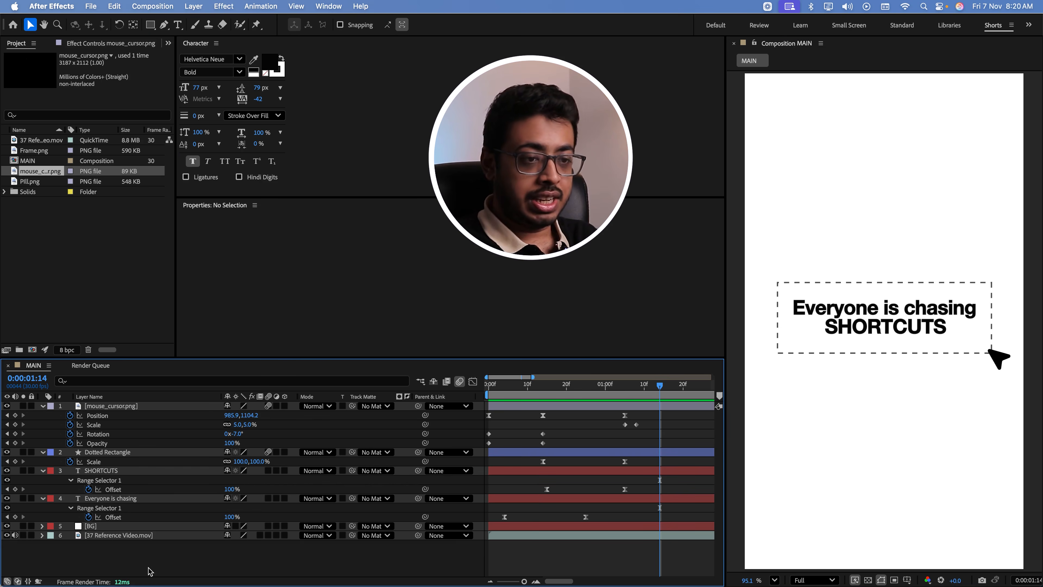
Collapse the properties of all layers and create a new empty shape layer in the MAIN composition
{"action": "key", "text": "super+a"}
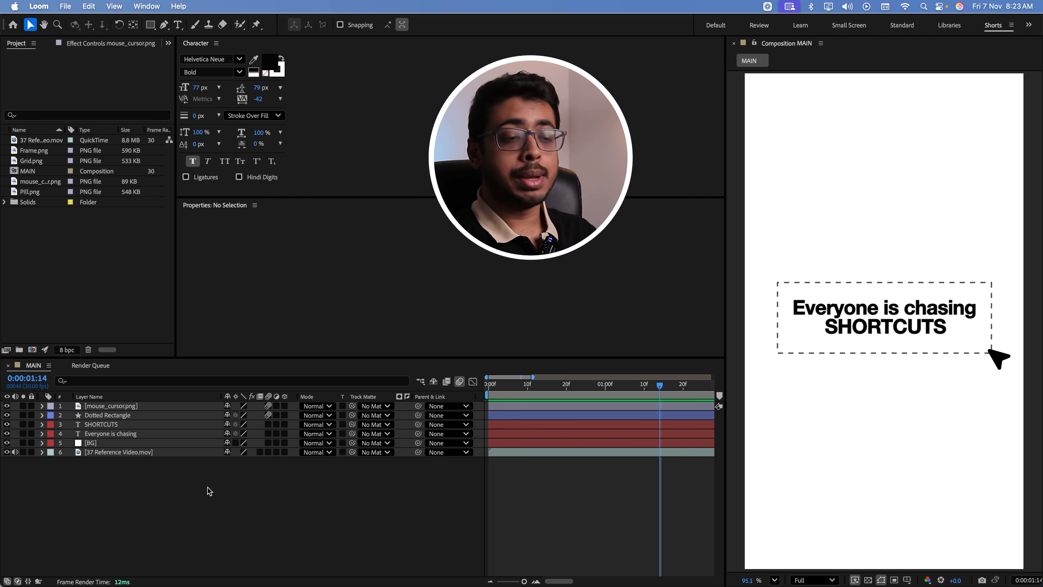
{"action": "right_click", "coordinate": [207, 488]}
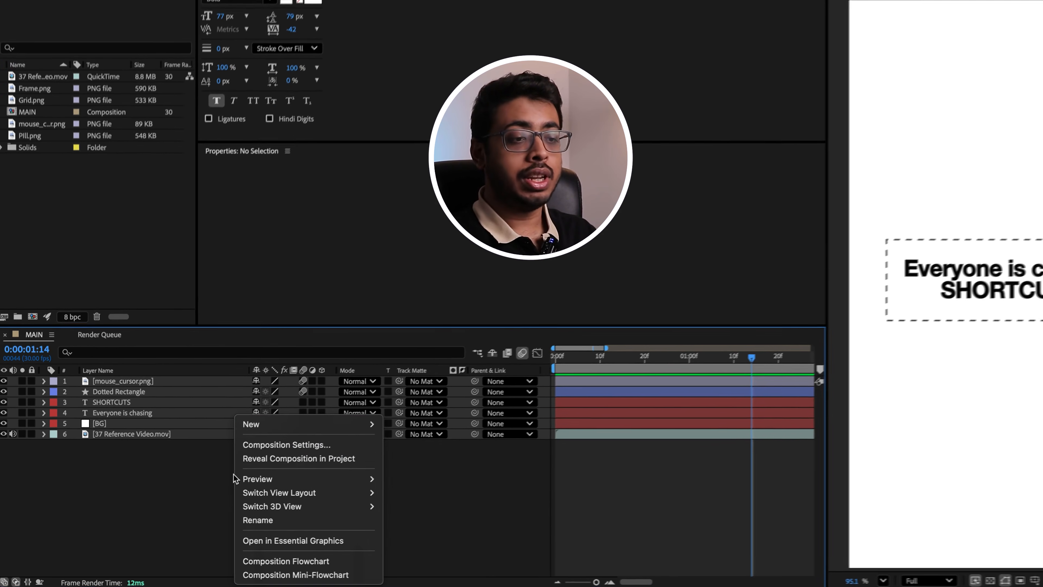
{"action": "mouse_move", "coordinate": [233, 449]}
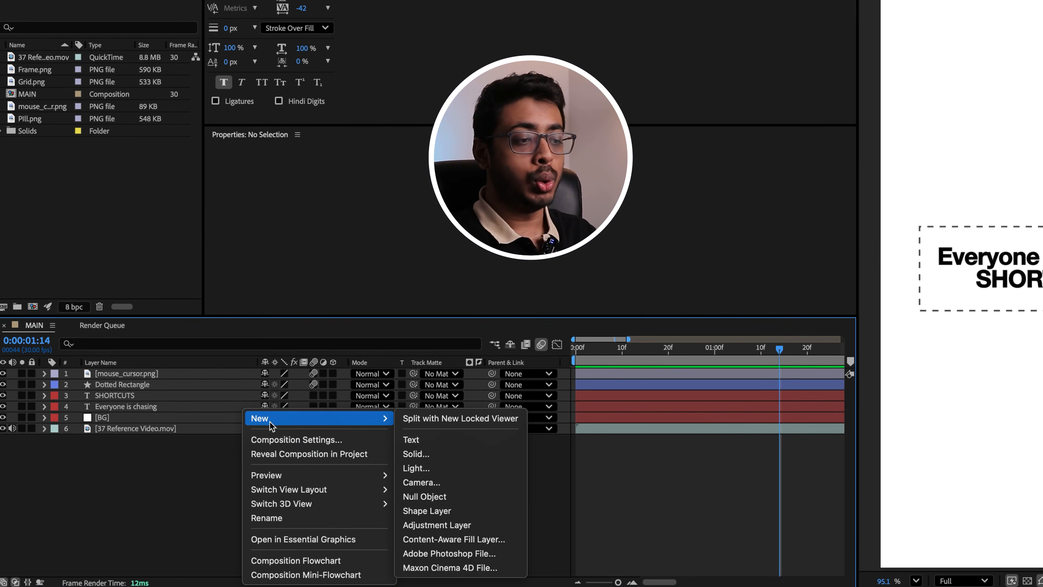
{"action": "left_click", "coordinate": [427, 511]}
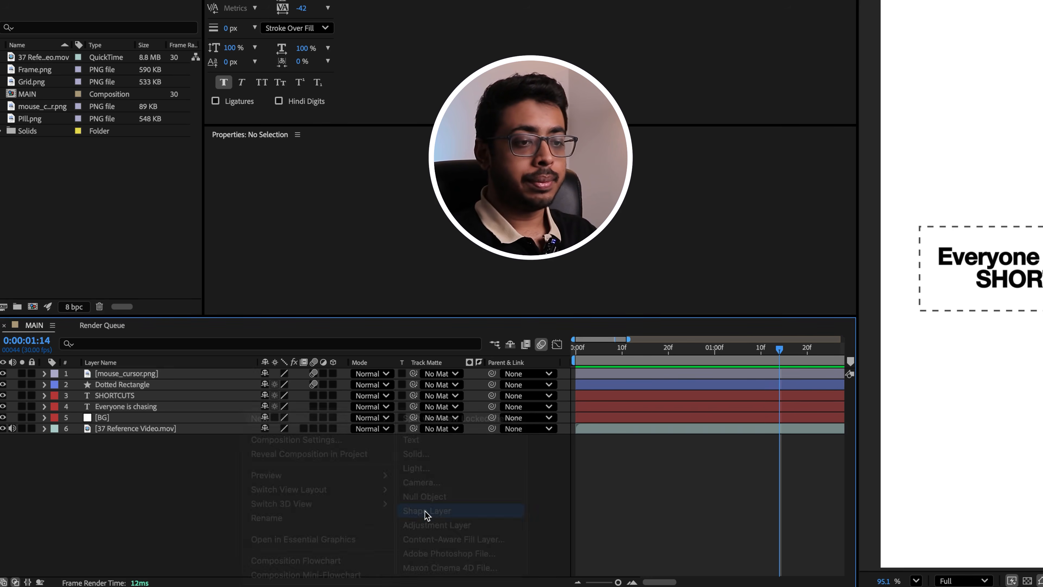
Add a Polystar path and a Fill to the contents of the new shape layer
{"action": "left_click", "coordinate": [45, 373]}
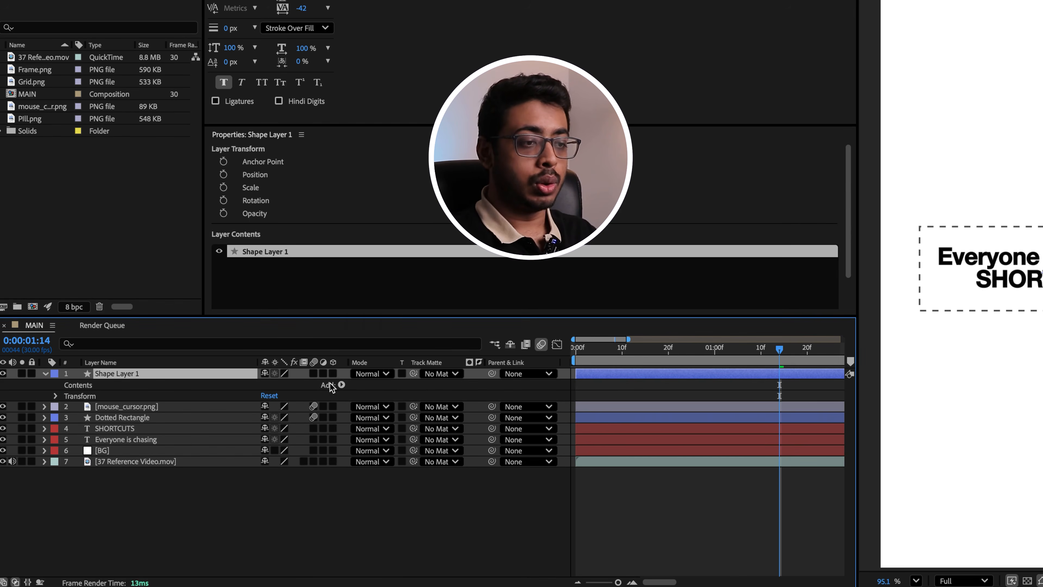
{"action": "left_click", "coordinate": [338, 385]}
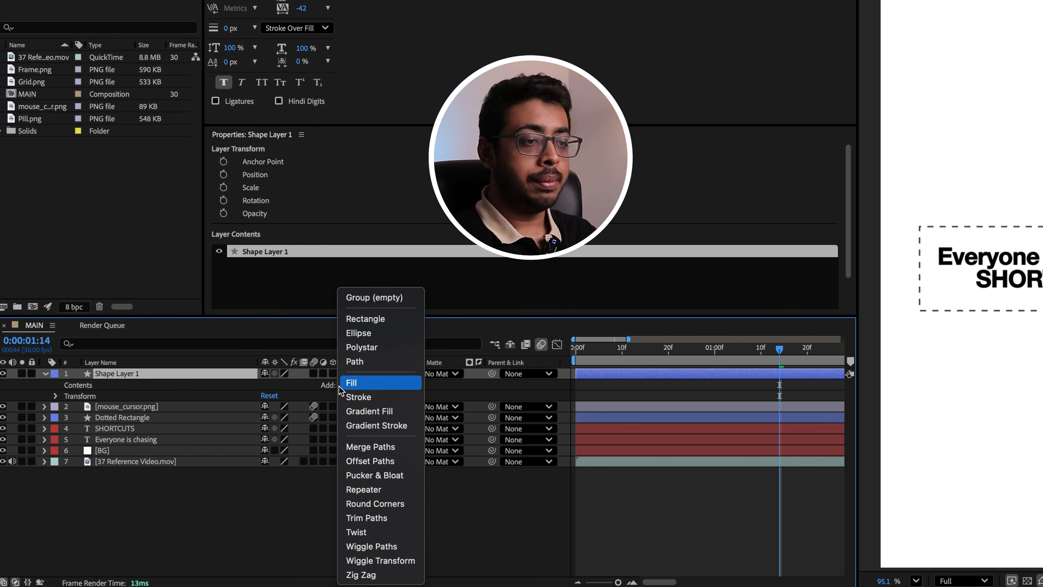
{"action": "left_click", "coordinate": [354, 348]}
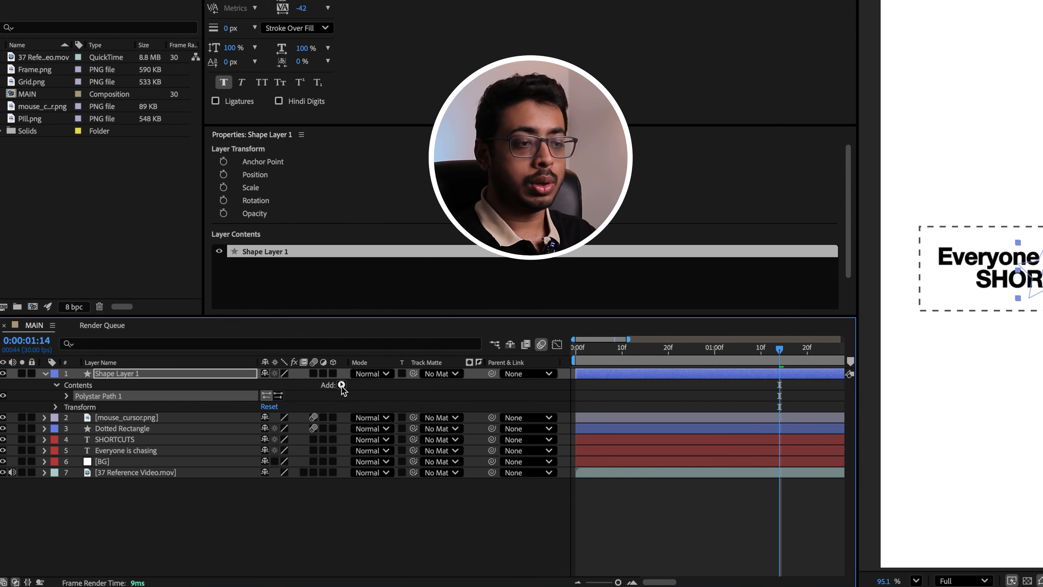
{"action": "left_click", "coordinate": [342, 384]}
{"action": "left_click", "coordinate": [366, 384]}
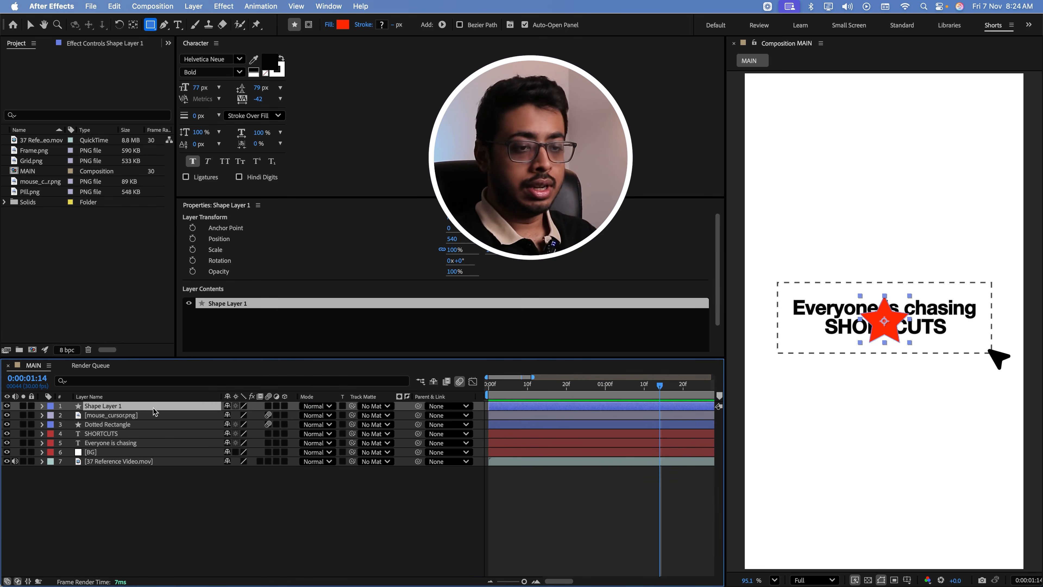
Scale the star shape layer up to 468% and change its fill color to dark gray 272727
{"action": "key", "text": "s"}
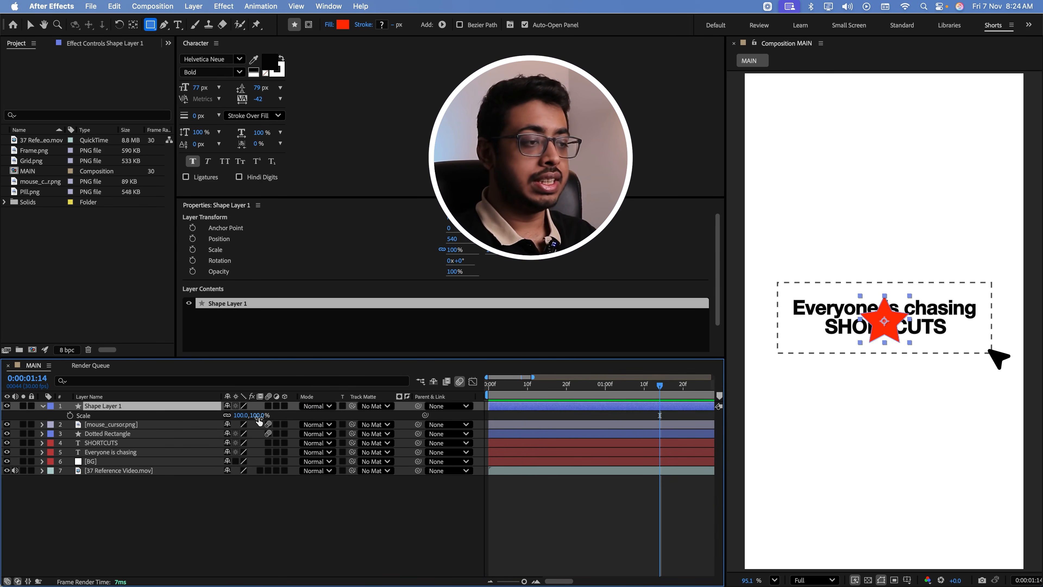
{"action": "left_click_drag", "start_coordinate": [265, 416], "coordinate": [452, 415]}
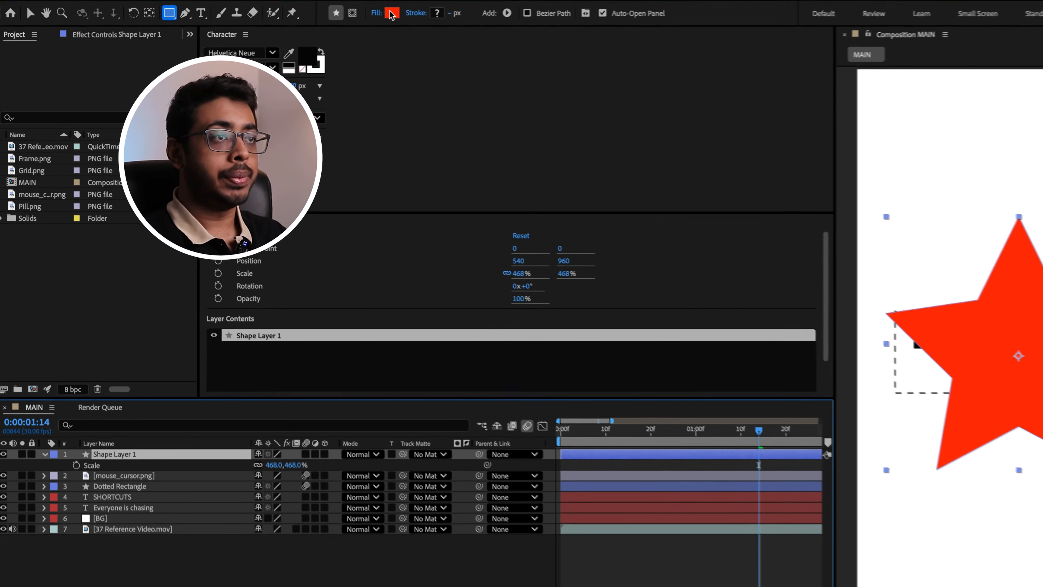
{"action": "left_click", "coordinate": [342, 25]}
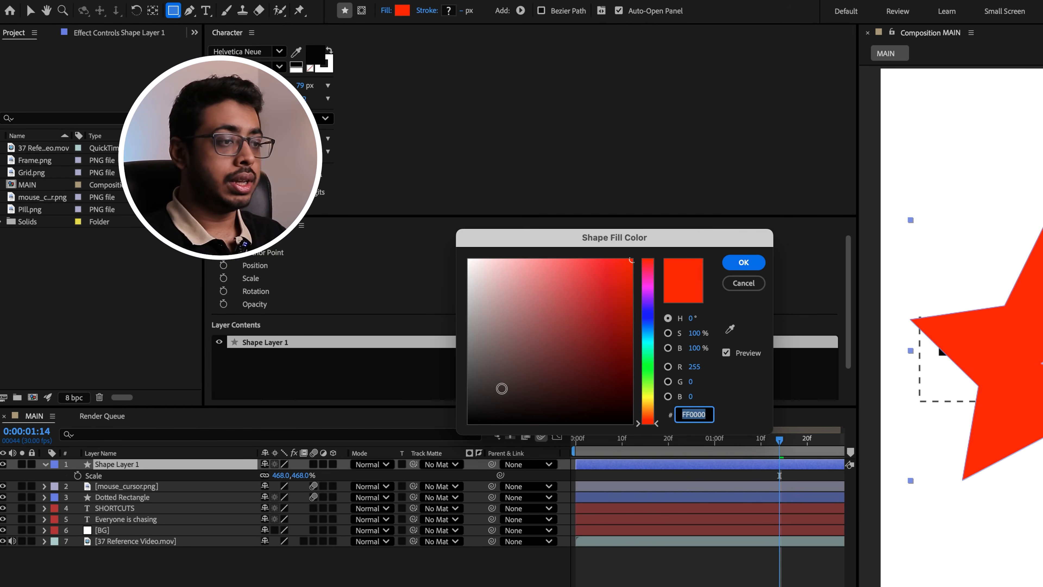
{"action": "left_click_drag", "start_coordinate": [500, 384], "coordinate": [442, 398]}
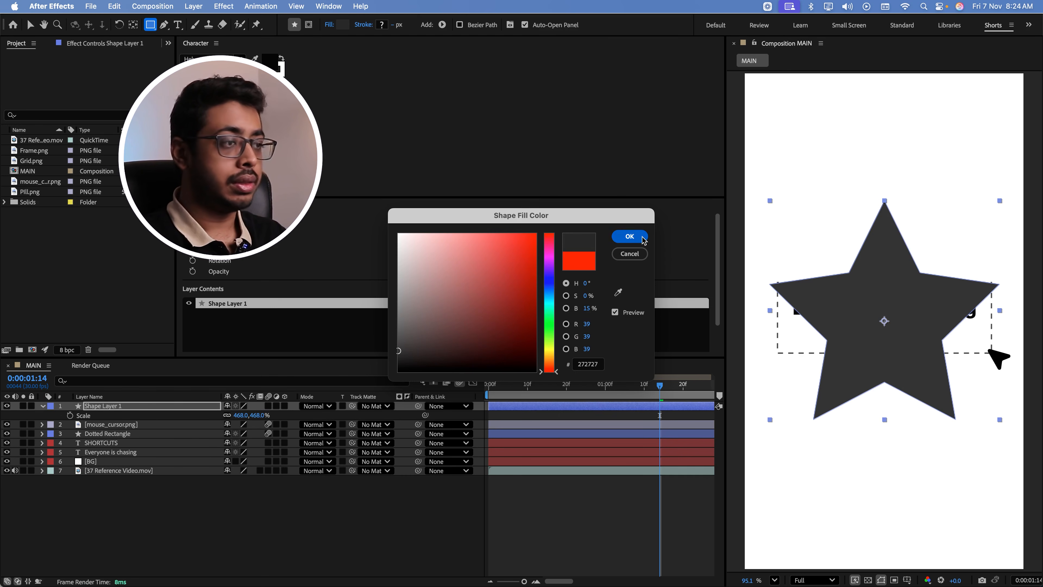
{"action": "left_click", "coordinate": [642, 237]}
{"action": "left_click", "coordinate": [123, 509]}
Turn the star into a flower with Inner Radius 32, Outer Radius 177, Inner Roundness 179% and Outer Roundness 82%
{"action": "double_click", "coordinate": [45, 406]}
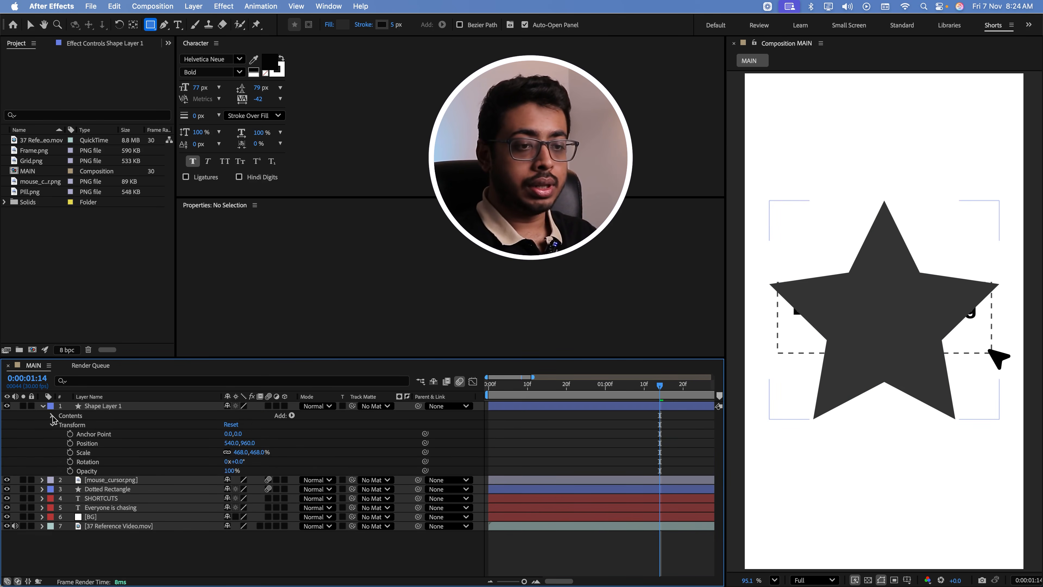
{"action": "left_click", "coordinate": [53, 416]}
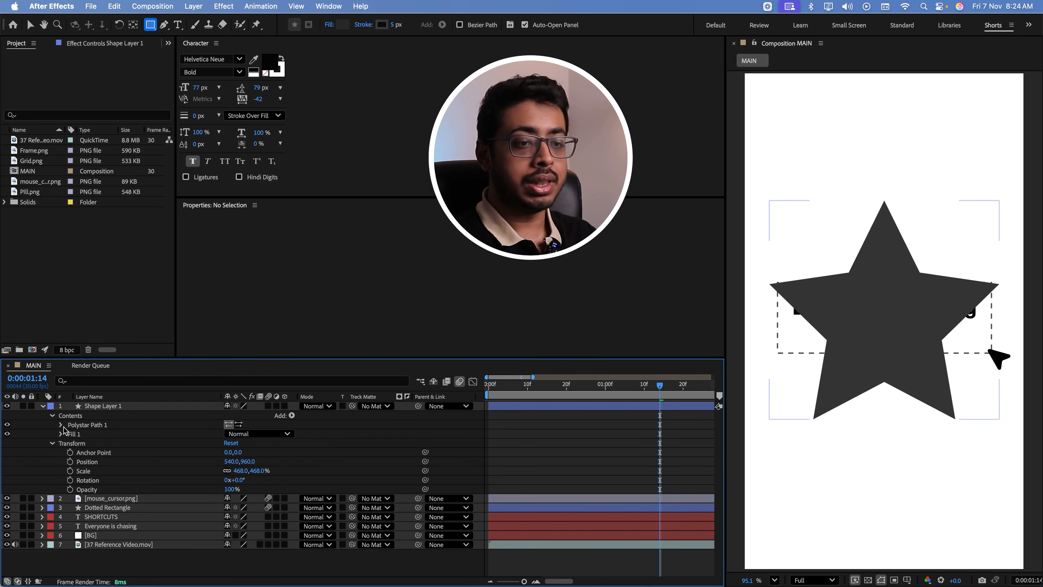
{"action": "left_click", "coordinate": [60, 424]}
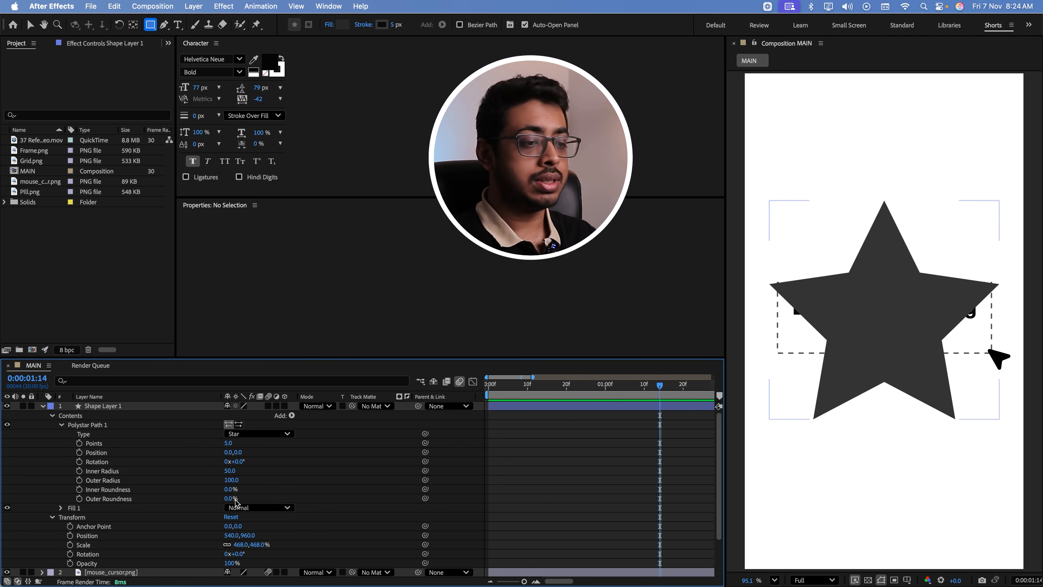
{"action": "left_click_drag", "start_coordinate": [236, 498], "coordinate": [283, 509]}
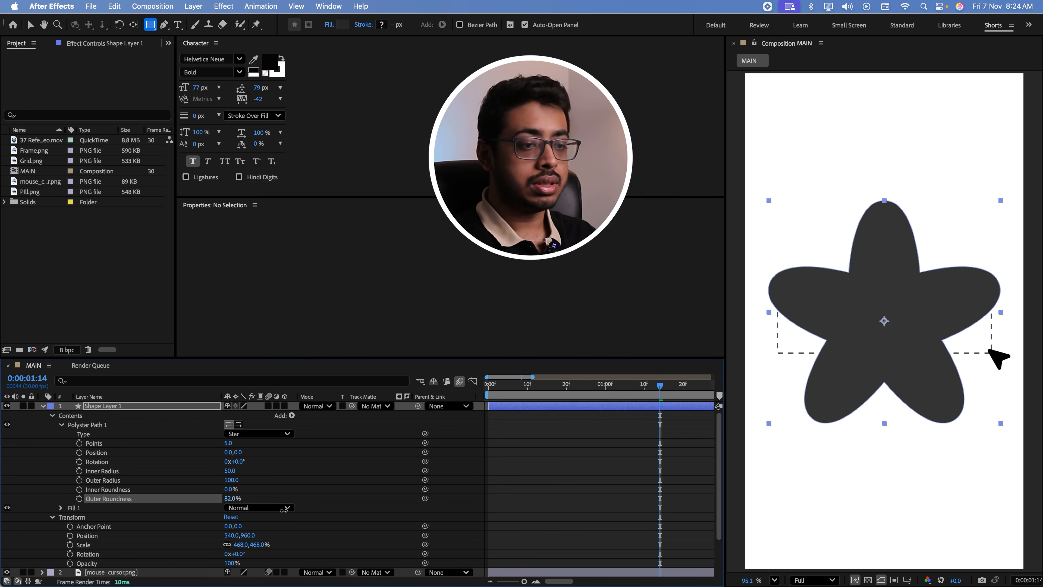
{"action": "left_click_drag", "start_coordinate": [229, 491], "coordinate": [219, 473]}
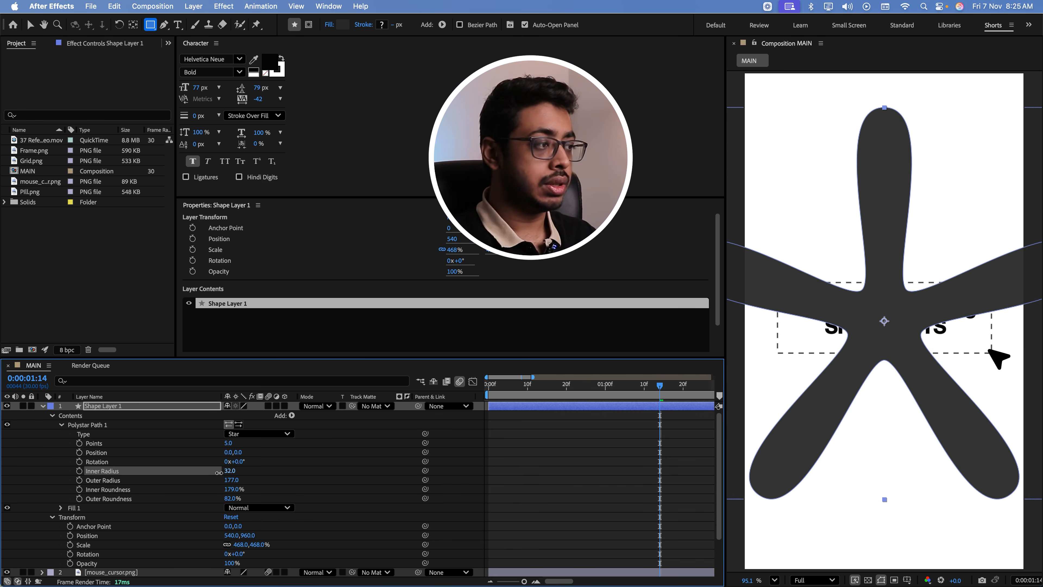
Scale the flower shape layer to 292% and check the flower's look in the reference video in QuickTime Player
{"action": "left_click", "coordinate": [115, 406]}
{"action": "key", "text": "s"}
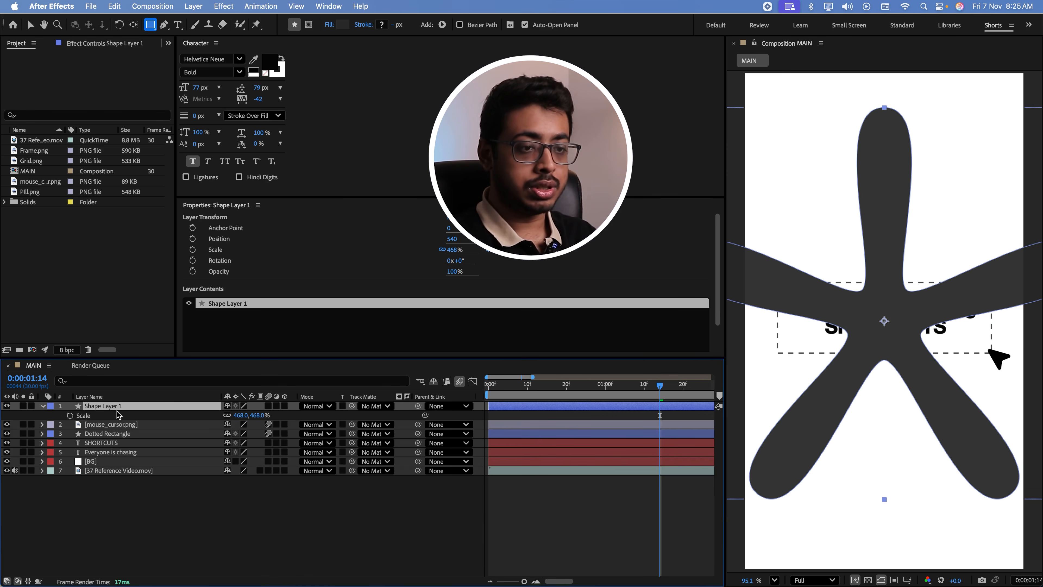
{"action": "left_click_drag", "start_coordinate": [252, 417], "coordinate": [181, 444]}
{"action": "key", "text": "super+Tab"}
{"action": "left_click", "coordinate": [146, 489]}
{"action": "left_click_drag", "start_coordinate": [147, 492], "coordinate": [156, 483]}
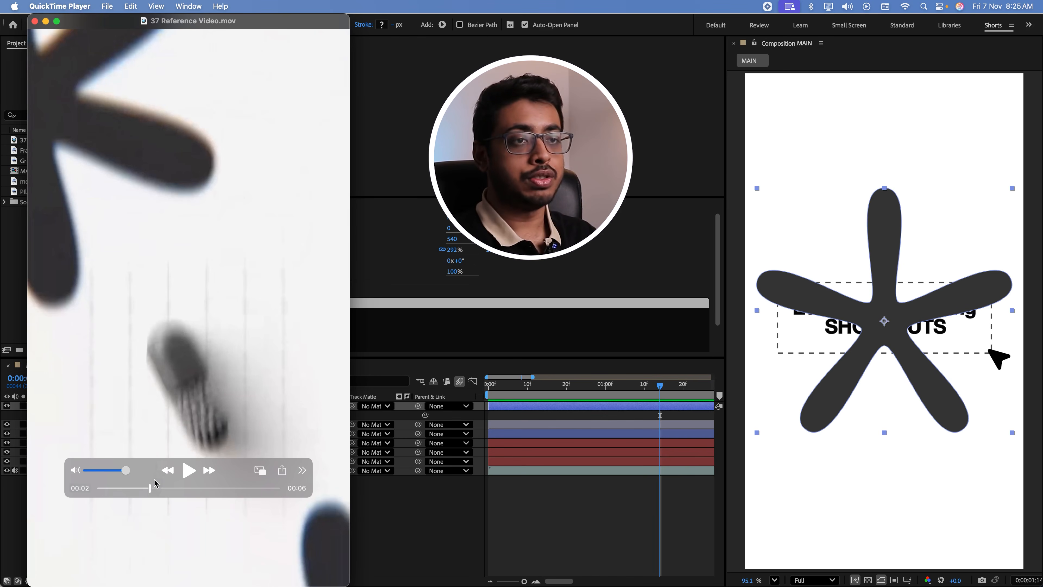
{"action": "left_click", "coordinate": [432, 335]}
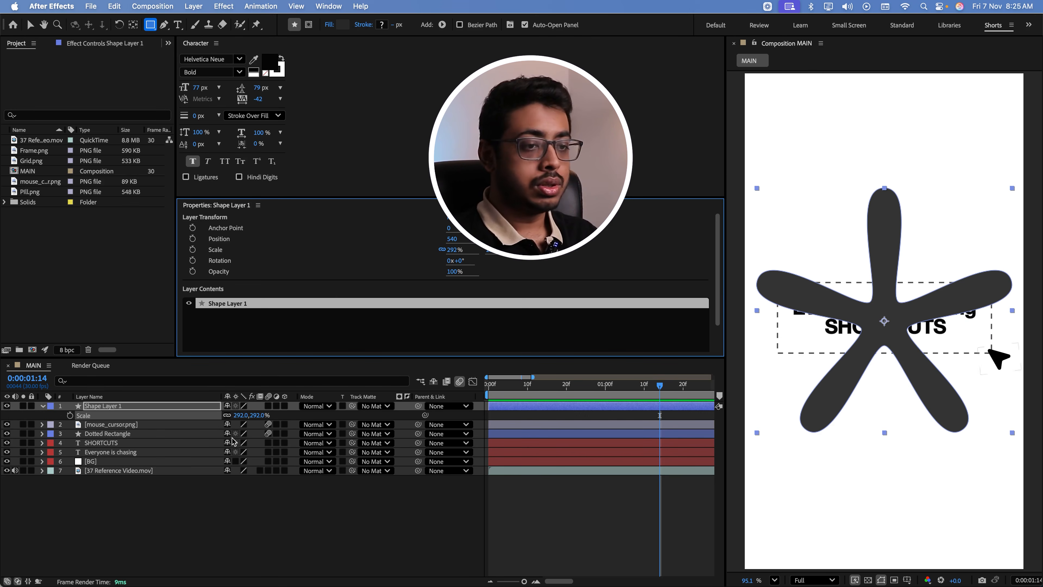
Rename the shape layer to Flower 1
{"action": "left_click", "coordinate": [138, 406]}
{"action": "key", "text": "Return"}
{"action": "type", "text": "Flower"}
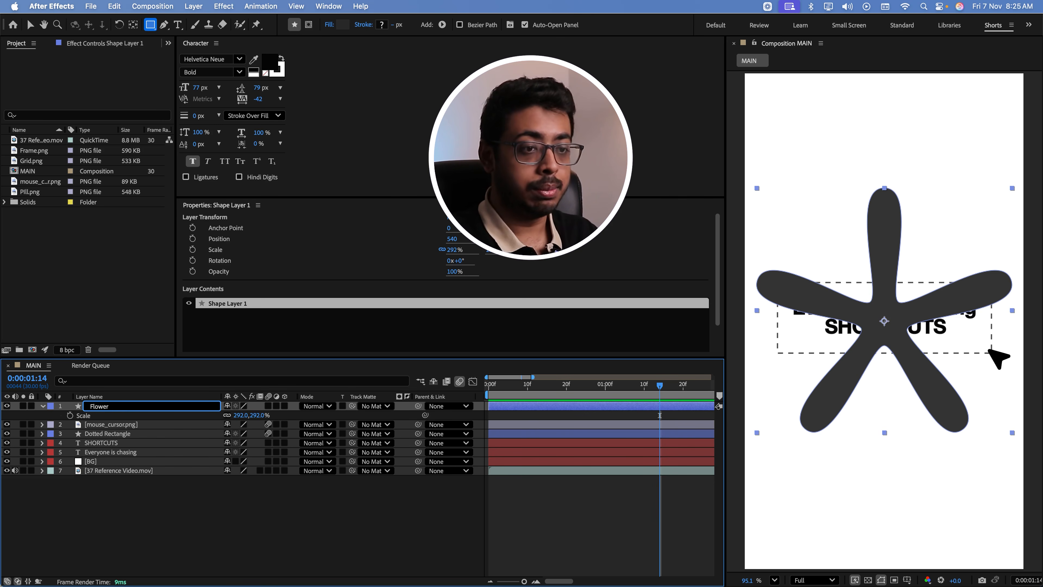
{"action": "type", "text": "1"}
{"action": "left_click", "coordinate": [128, 481]}
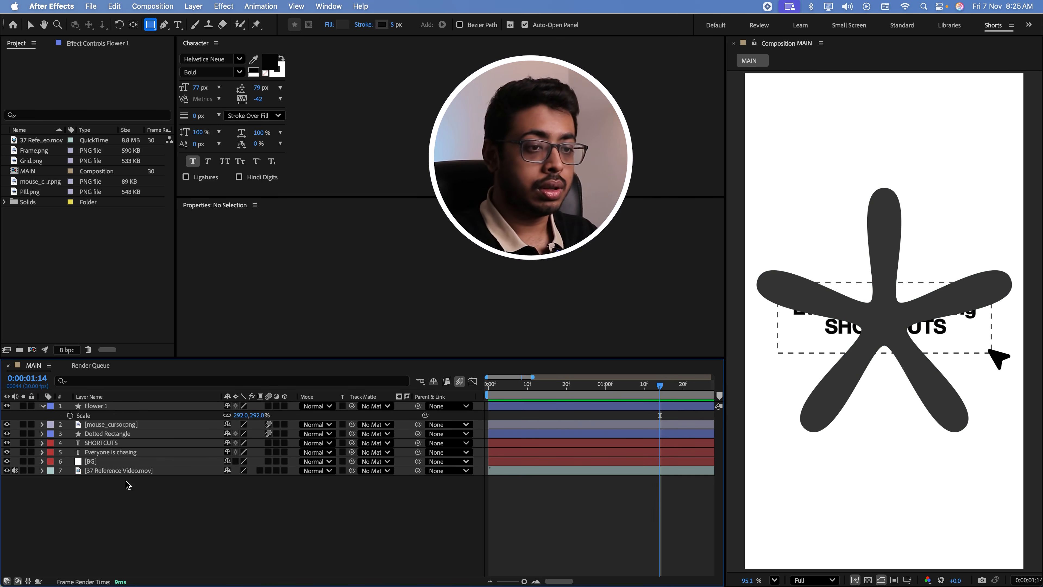
Move the Flower 1 shape to the composition's upper-right corner, at about 1049, 35, so it is partly off-frame
{"action": "key", "text": "v"}
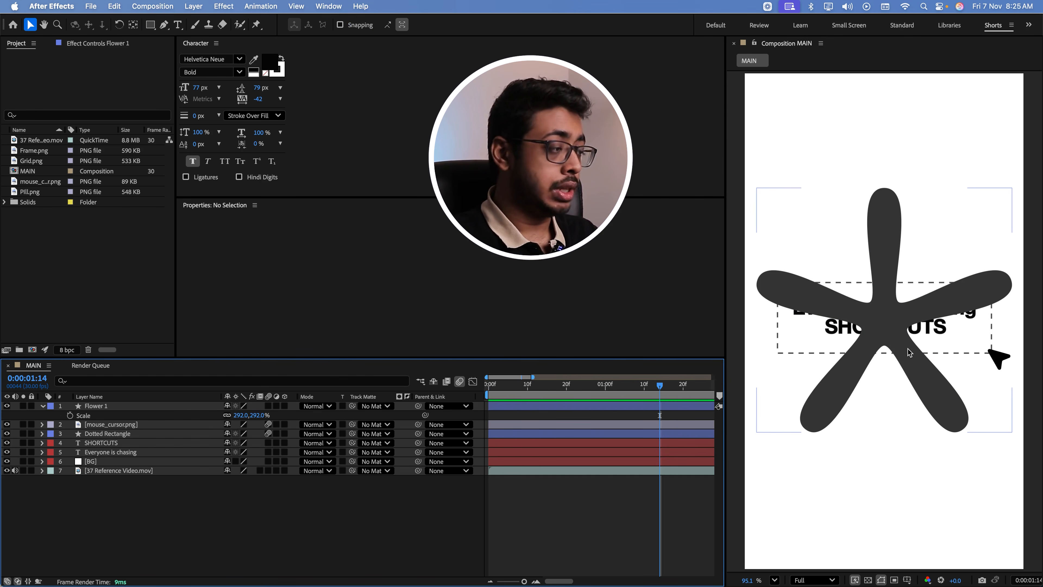
{"action": "left_click_drag", "start_coordinate": [907, 348], "coordinate": [1036, 111]}
{"action": "left_click", "coordinate": [65, 546]}
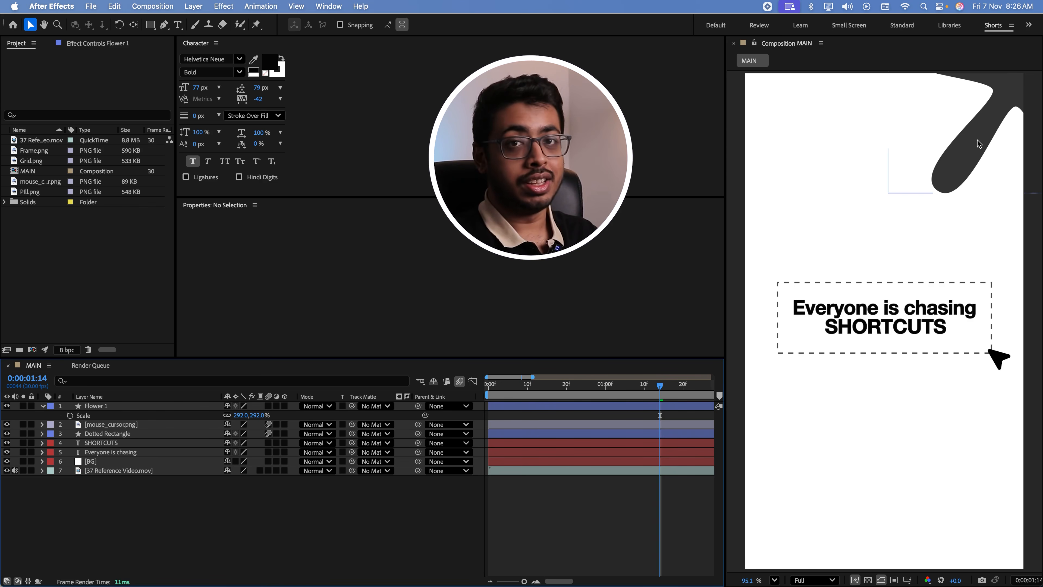
Add the expression time*40 to Flower 1's Rotation and preview the spin from the start of the composition
{"action": "key", "text": "Home"}
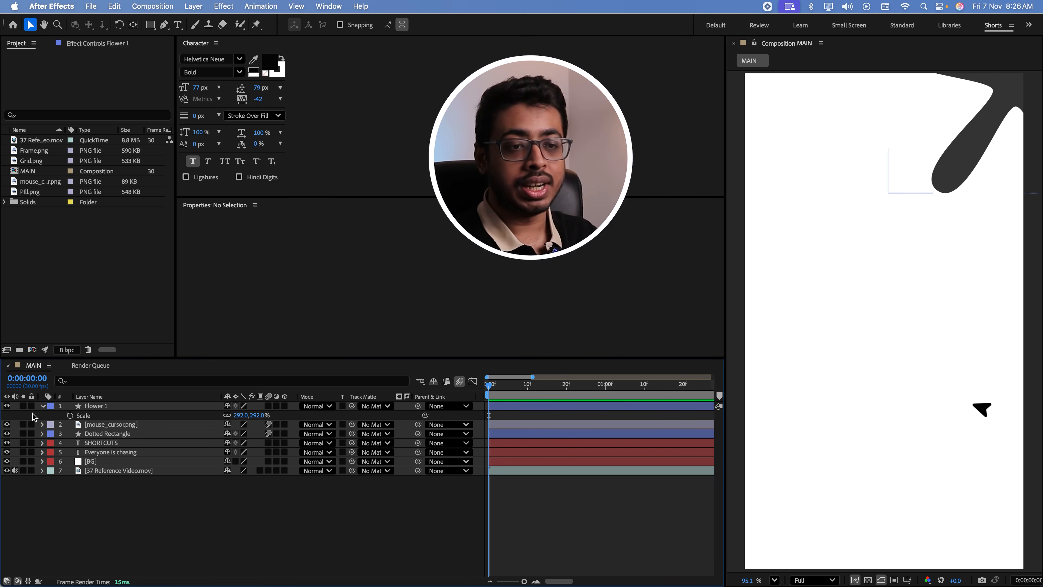
{"action": "left_click", "coordinate": [42, 406]}
{"action": "left_click", "coordinate": [42, 407]}
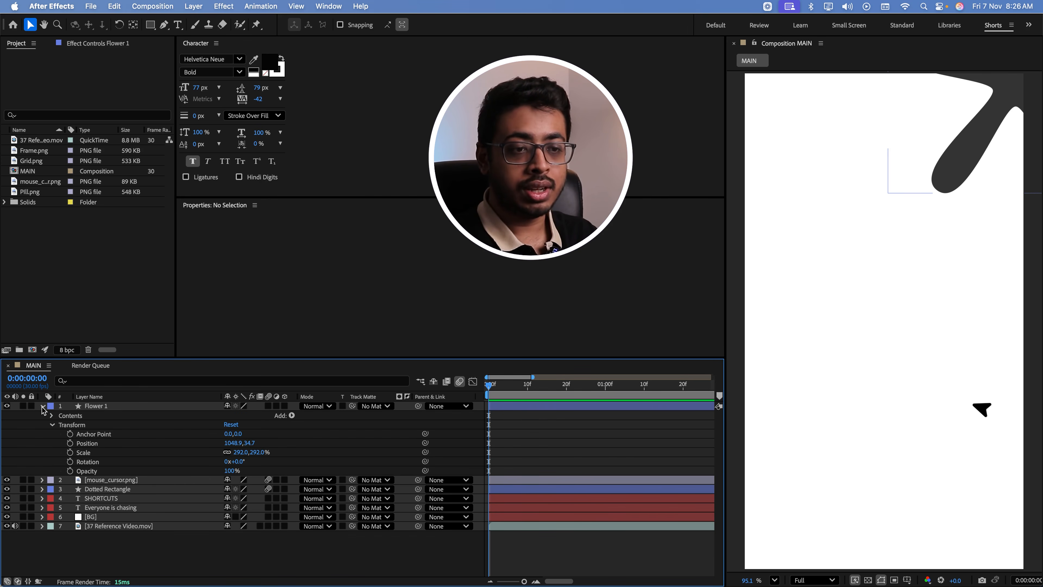
{"action": "left_click", "coordinate": [70, 462], "text": "alt"}
{"action": "type", "text": "time*40"}
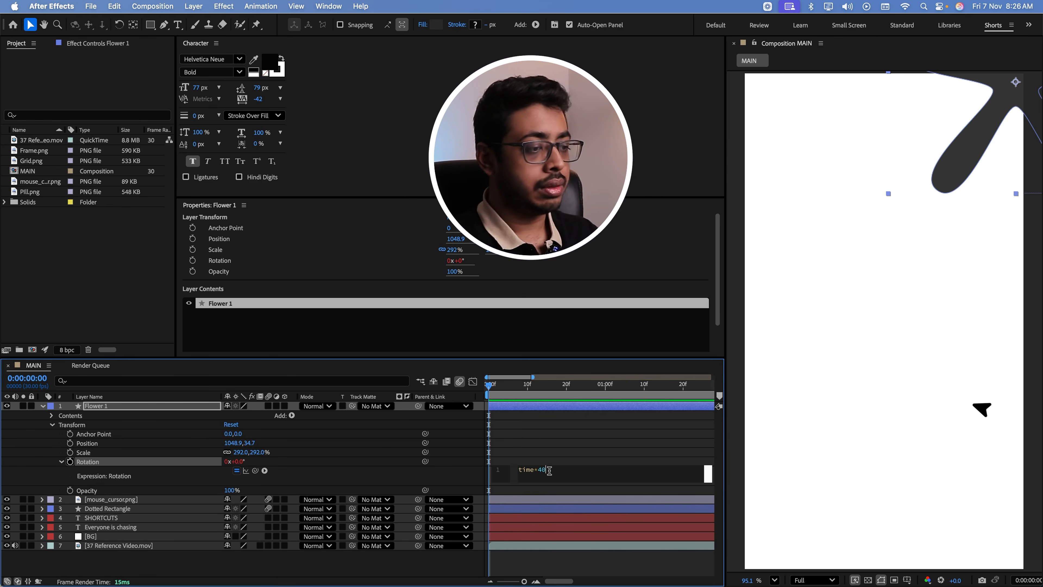
{"action": "left_click", "coordinate": [497, 420]}
{"action": "key", "text": "space"}
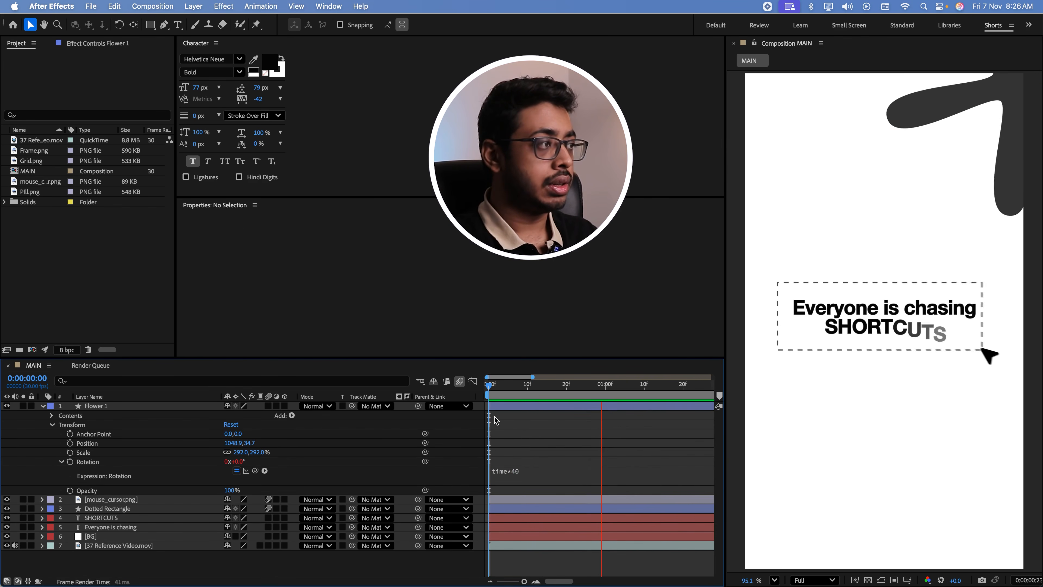
Duplicate Flower 1 as Flower 2 and move the copy to the composition's lower-left corner, partly off-frame at about X 46
{"action": "key", "text": "space"}
{"action": "left_click_drag", "start_coordinate": [494, 388], "coordinate": [454, 400]}
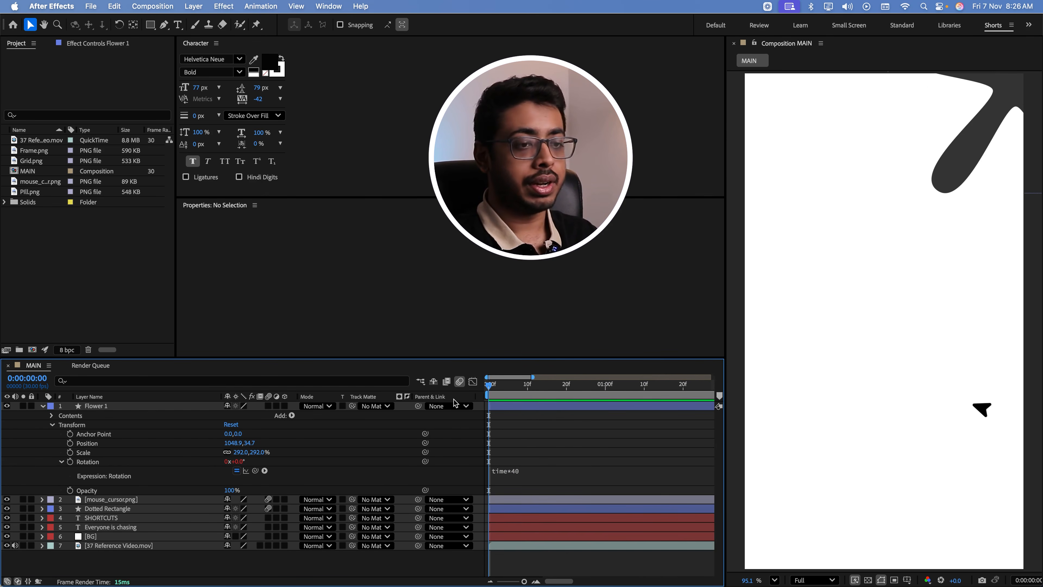
{"action": "left_click", "coordinate": [114, 409]}
{"action": "key", "text": "super+d"}
{"action": "left_click_drag", "start_coordinate": [982, 130], "coordinate": [741, 569]}
{"action": "left_click_drag", "start_coordinate": [782, 489], "coordinate": [763, 531]}
{"action": "left_click_drag", "start_coordinate": [488, 385], "coordinate": [436, 433]}
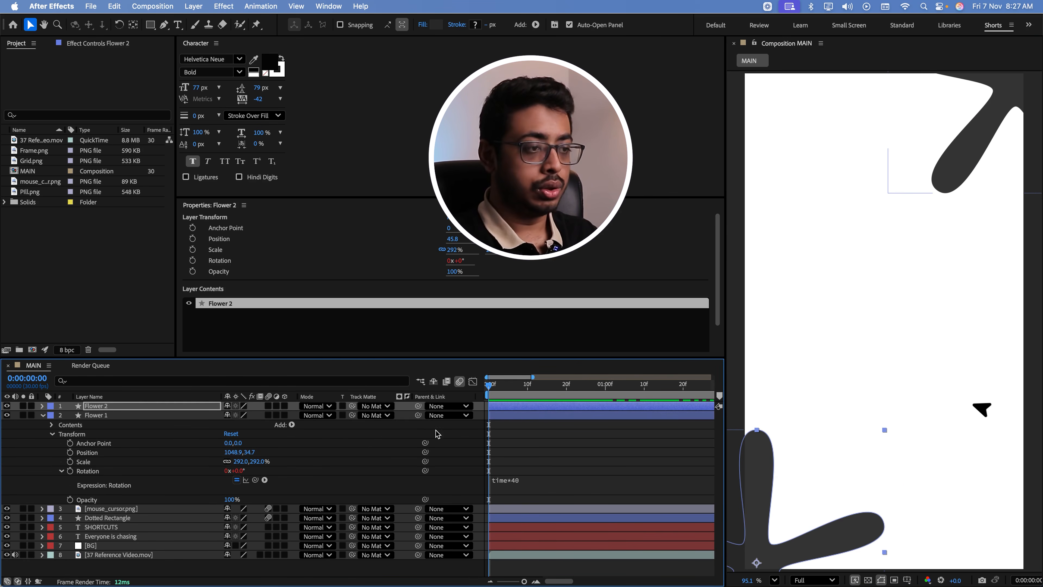
{"action": "left_click", "coordinate": [43, 415]}
{"action": "left_click", "coordinate": [91, 497]}
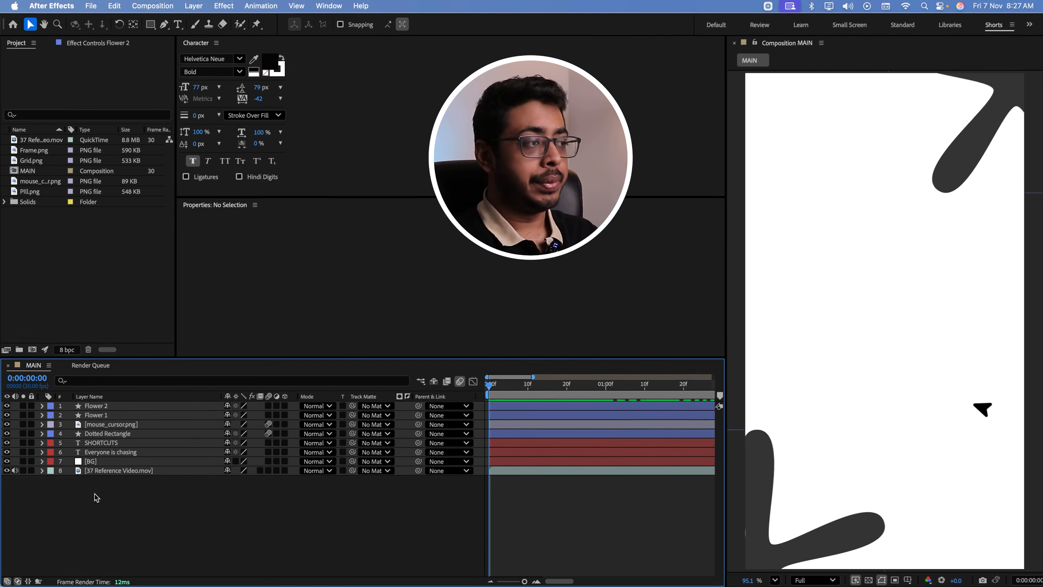
Create a two-node 35mm camera layer named Camera
{"action": "right_click", "coordinate": [137, 495]}
{"action": "mouse_move", "coordinate": [195, 443]}
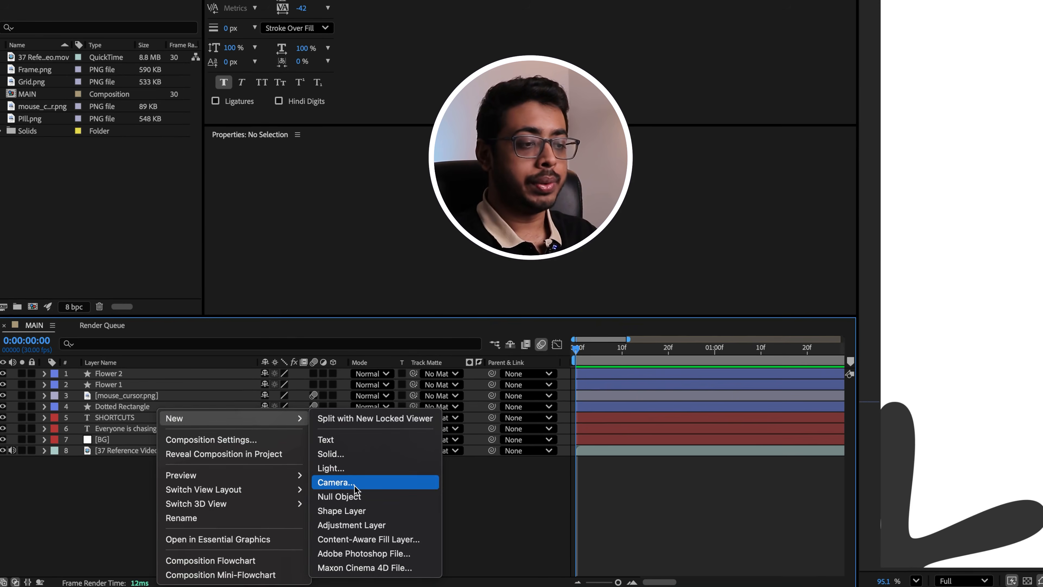
{"action": "left_click", "coordinate": [354, 483]}
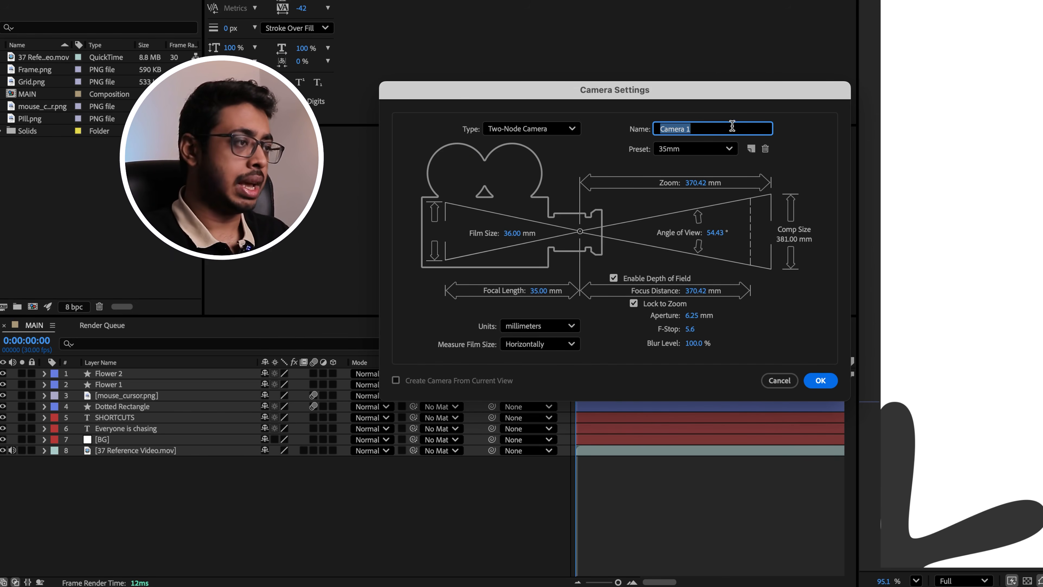
{"action": "type", "text": "Camera"}
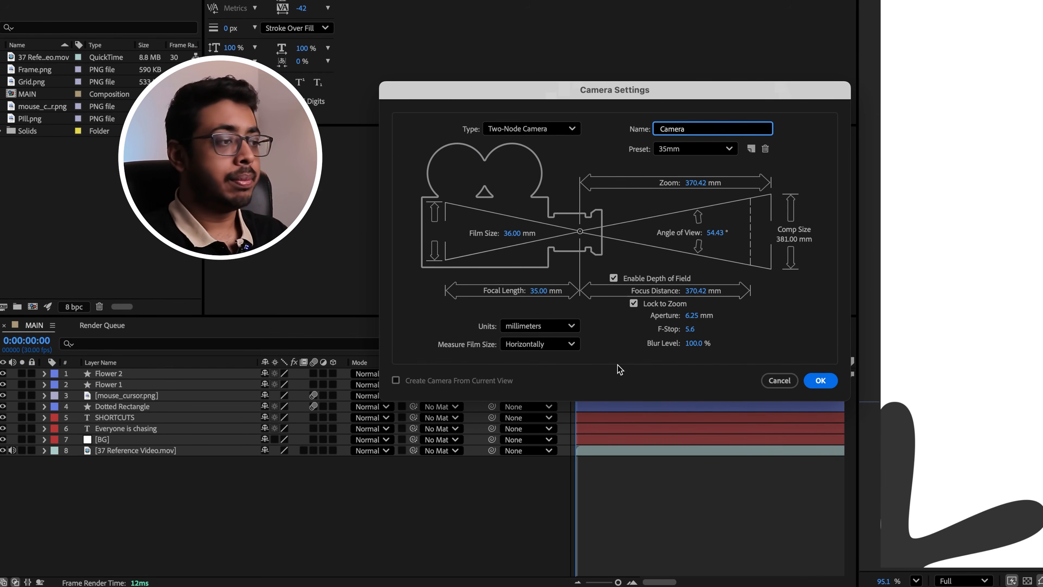
{"action": "left_click", "coordinate": [820, 380]}
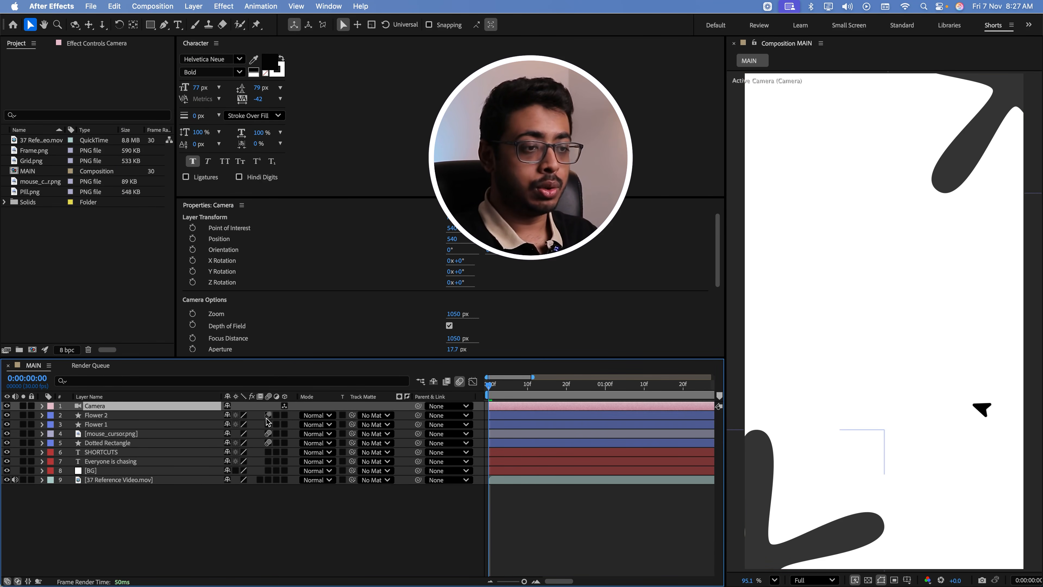
Make the flower, cursor, Dotted Rectangle and two text layers 3D, keeping BG and the reference video 2D
{"action": "left_click", "coordinate": [285, 415]}
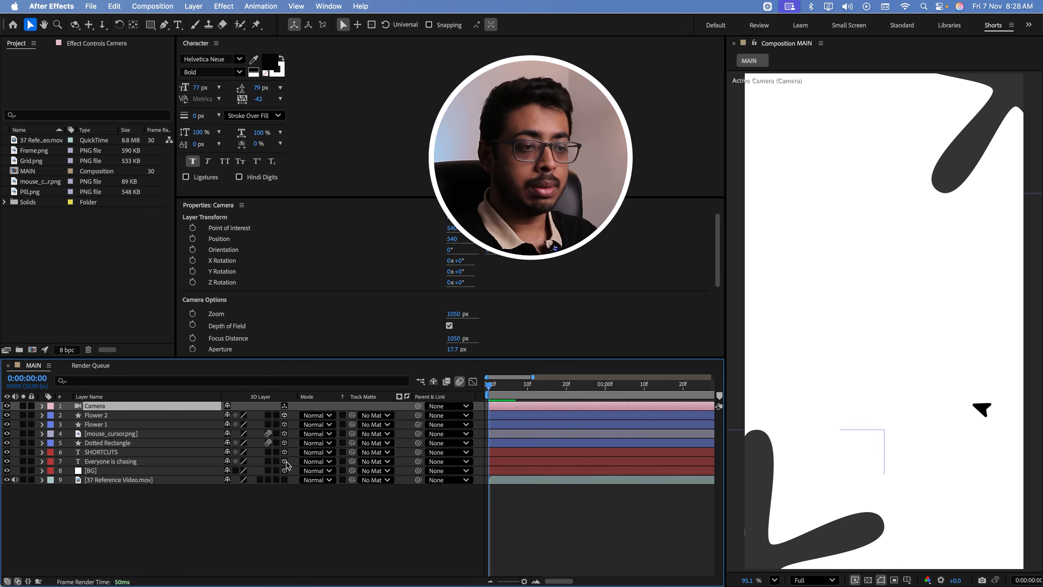
{"action": "left_click_drag", "start_coordinate": [284, 460], "coordinate": [286, 471]}
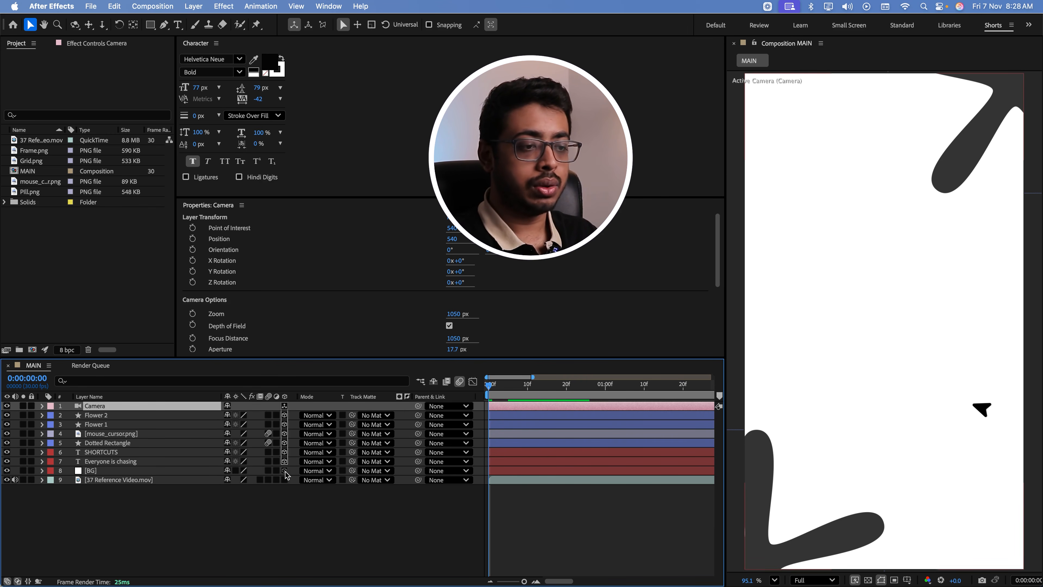
{"action": "left_click", "coordinate": [246, 534]}
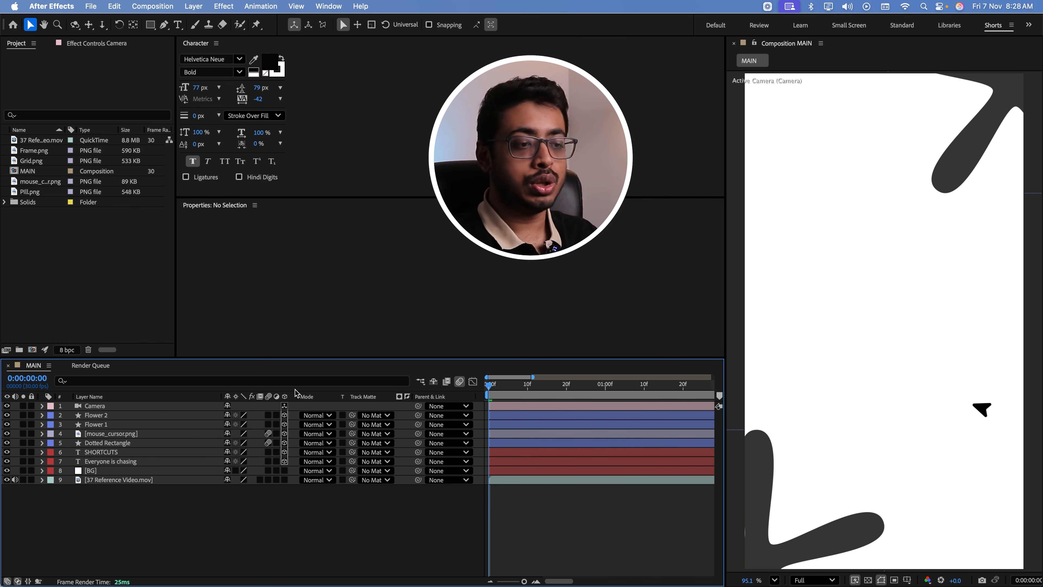
Create a null object, make it 3D and parent the Camera layer to it
{"action": "right_click", "coordinate": [210, 514]}
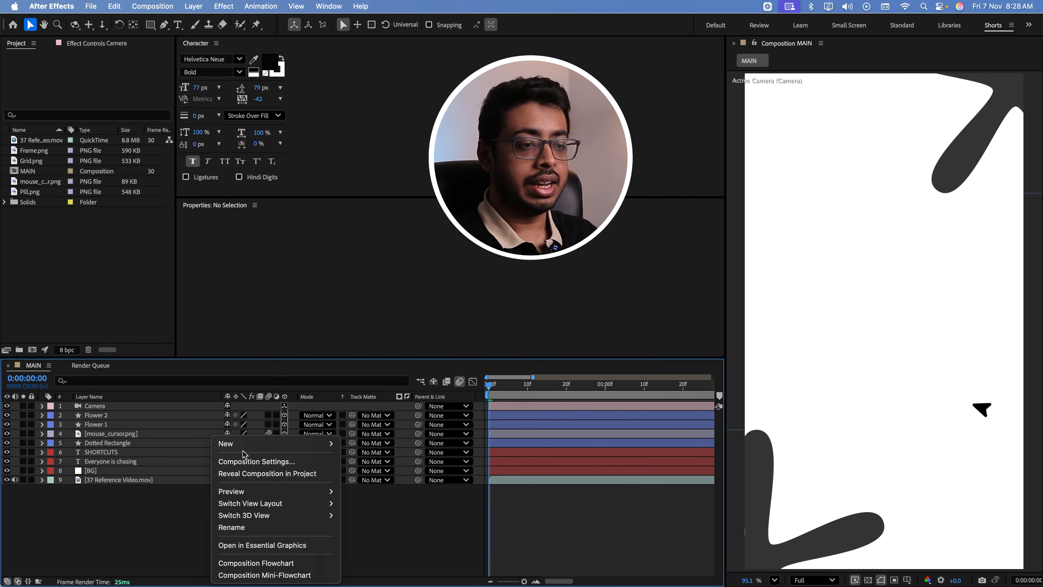
{"action": "mouse_move", "coordinate": [288, 443]}
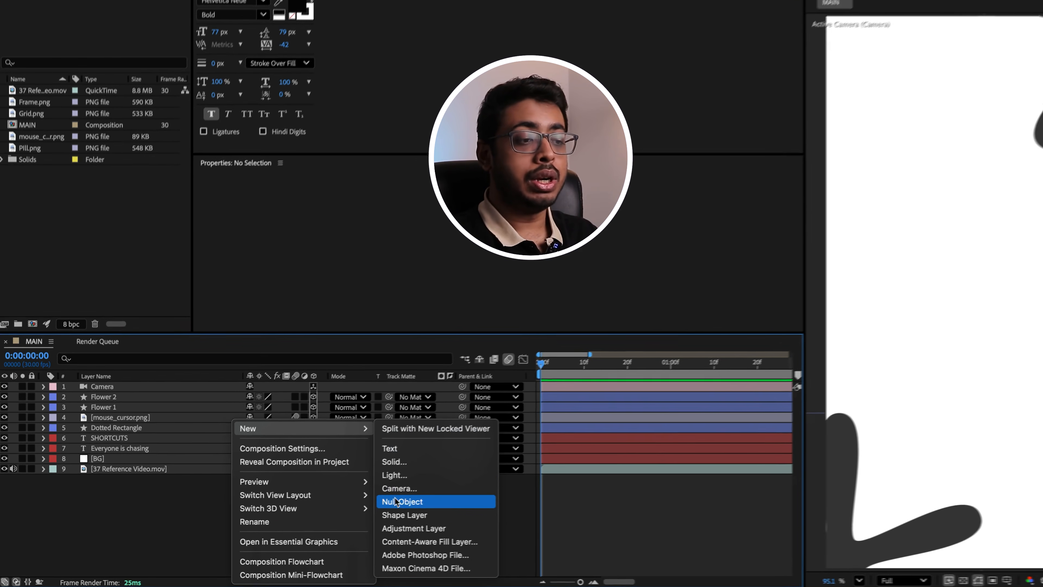
{"action": "left_click", "coordinate": [367, 511]}
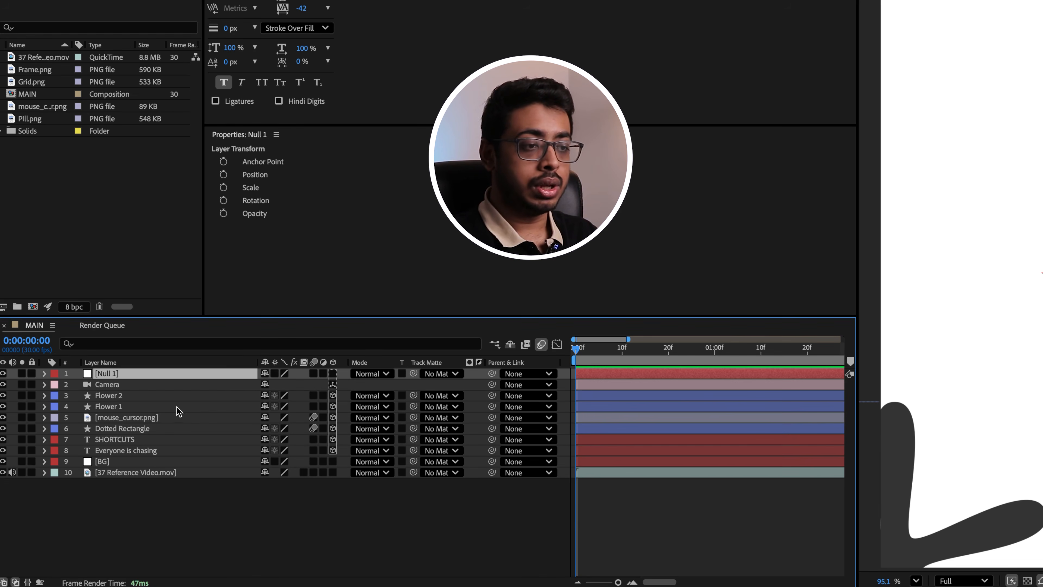
{"action": "left_click", "coordinate": [333, 374]}
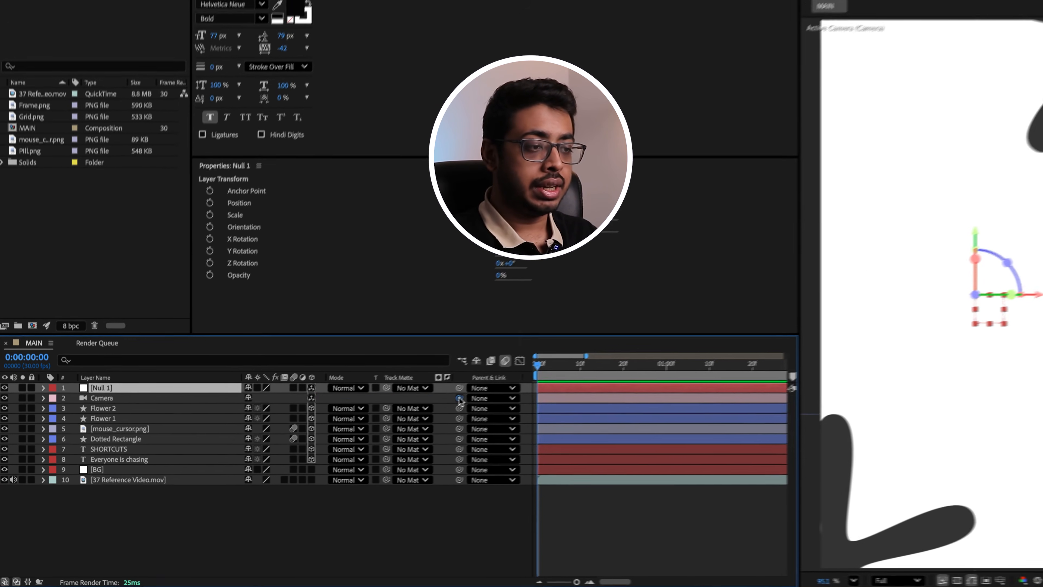
{"action": "left_click_drag", "start_coordinate": [491, 385], "coordinate": [145, 405]}
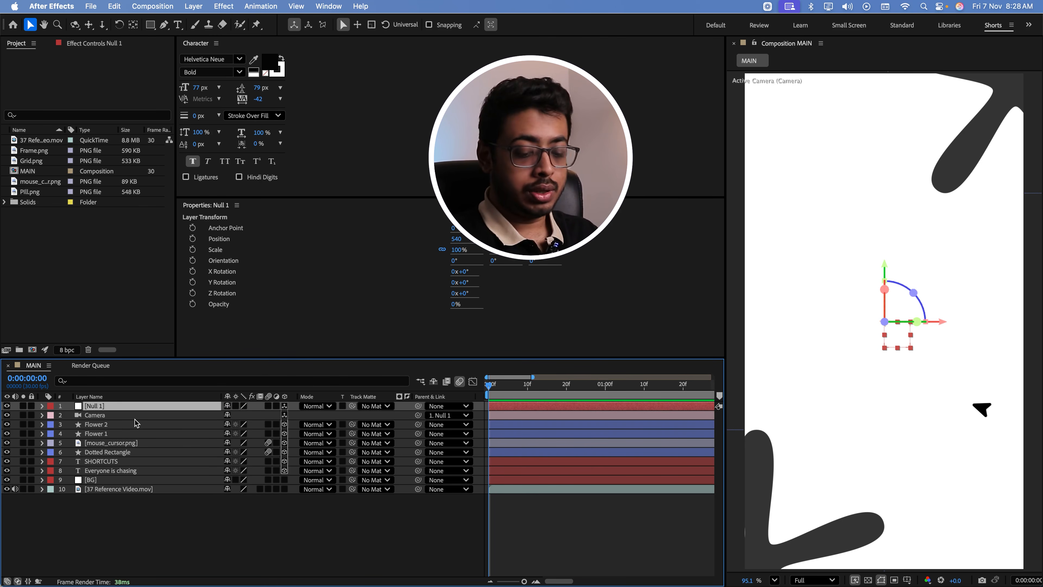
Keyframe the null's Scale from 83% at the start of the composition to 112% at frame 10
{"action": "key", "text": "s"}
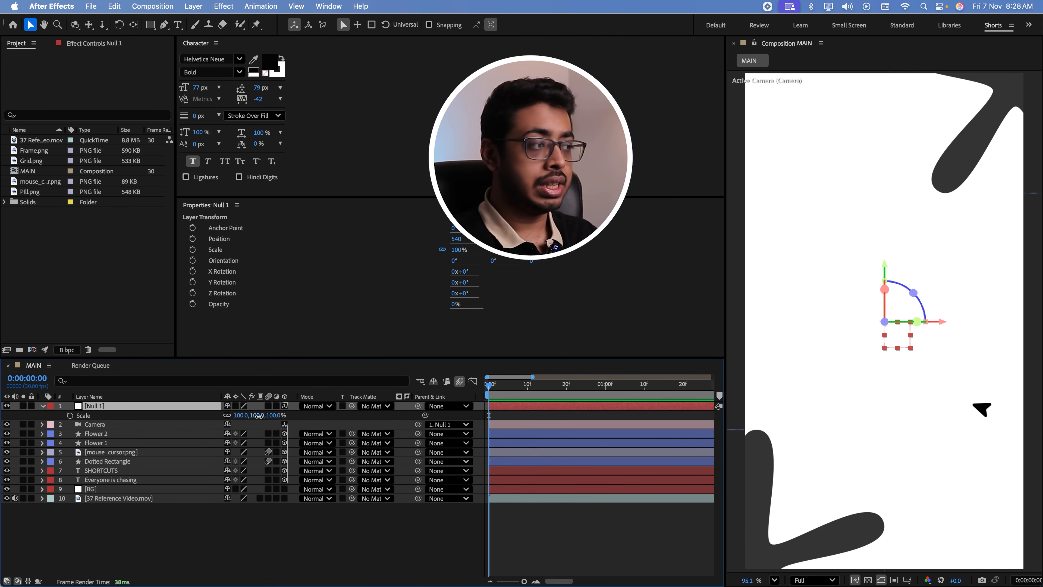
{"action": "left_click_drag", "start_coordinate": [258, 415], "coordinate": [313, 448]}
{"action": "key", "text": "super+z"}
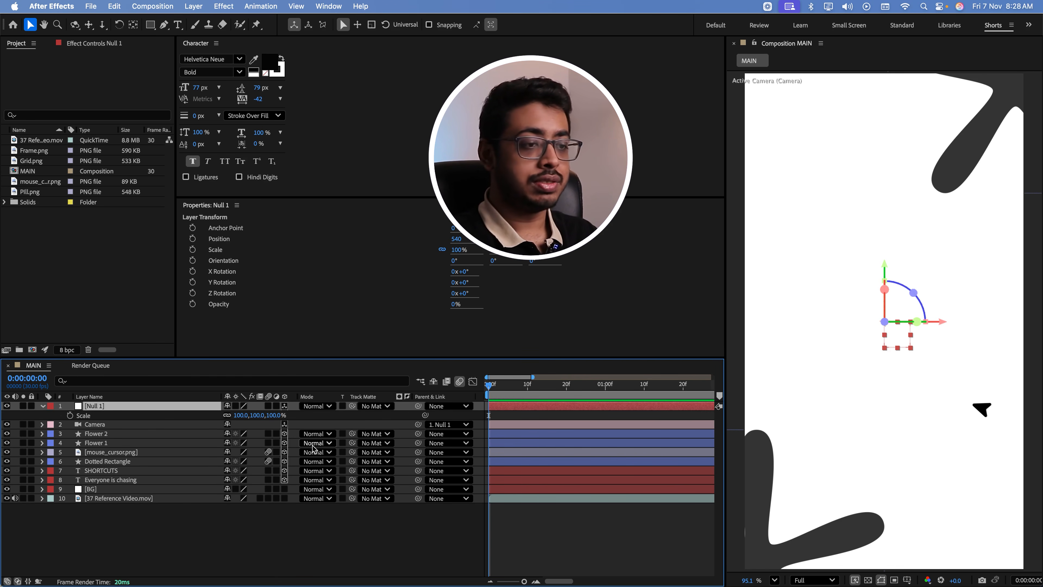
{"action": "left_click_drag", "start_coordinate": [258, 416], "coordinate": [251, 416]}
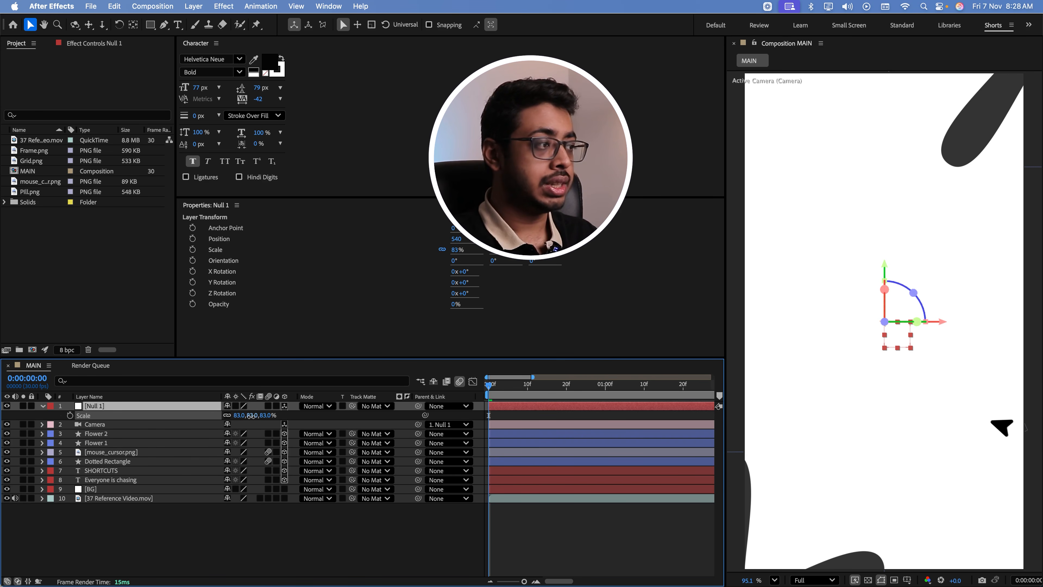
{"action": "left_click", "coordinate": [70, 415]}
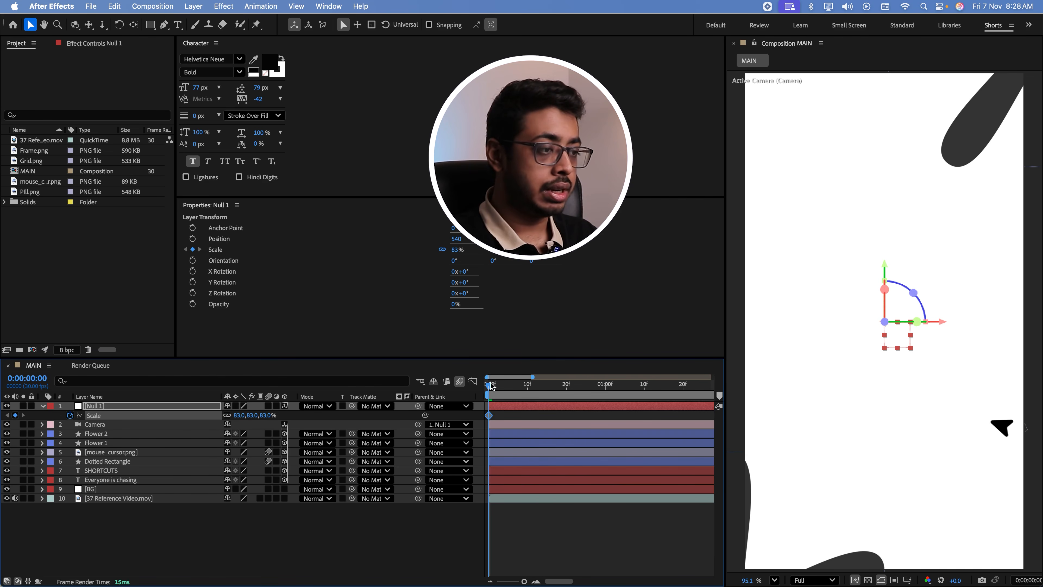
{"action": "left_click_drag", "start_coordinate": [492, 385], "coordinate": [528, 385]}
{"action": "left_click_drag", "start_coordinate": [253, 416], "coordinate": [274, 418]}
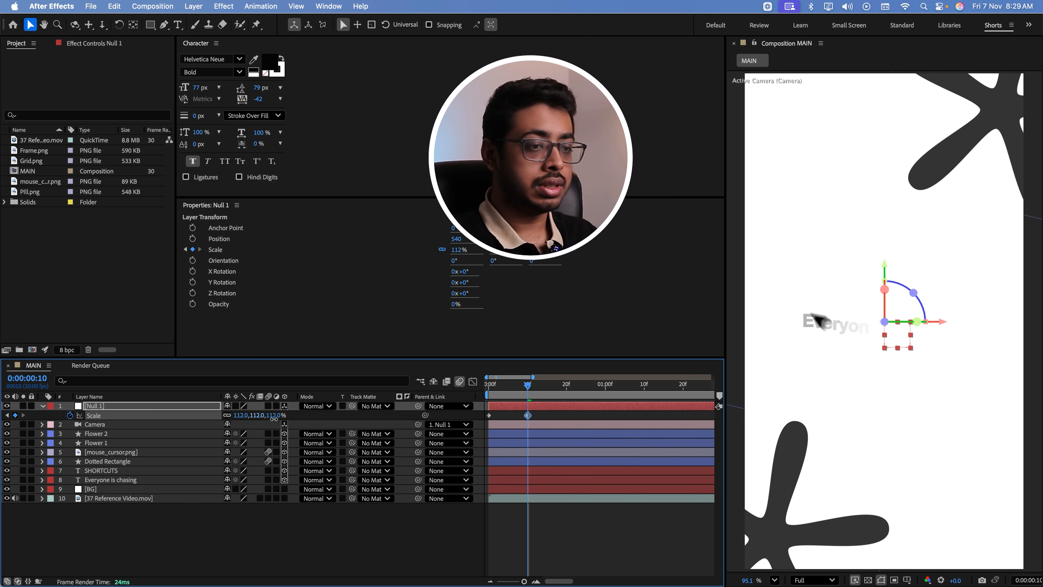
{"action": "left_click", "coordinate": [170, 526]}
Enlarge Flower 2 to 354% and Flower 1 to 327%, and preview the camera zoom
{"action": "left_click", "coordinate": [115, 435]}
{"action": "key", "text": "s"}
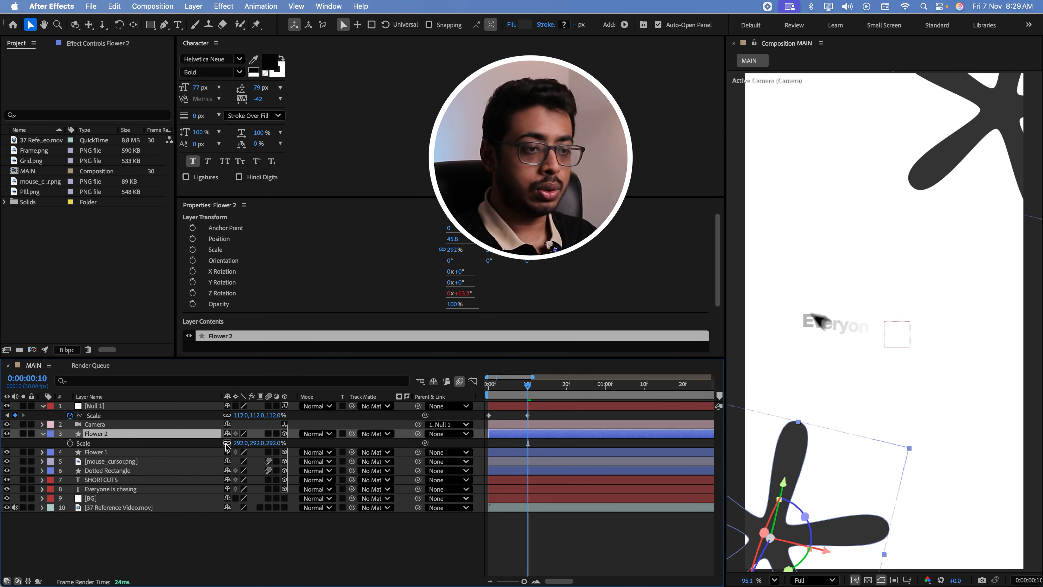
{"action": "left_click_drag", "start_coordinate": [253, 443], "coordinate": [292, 446]}
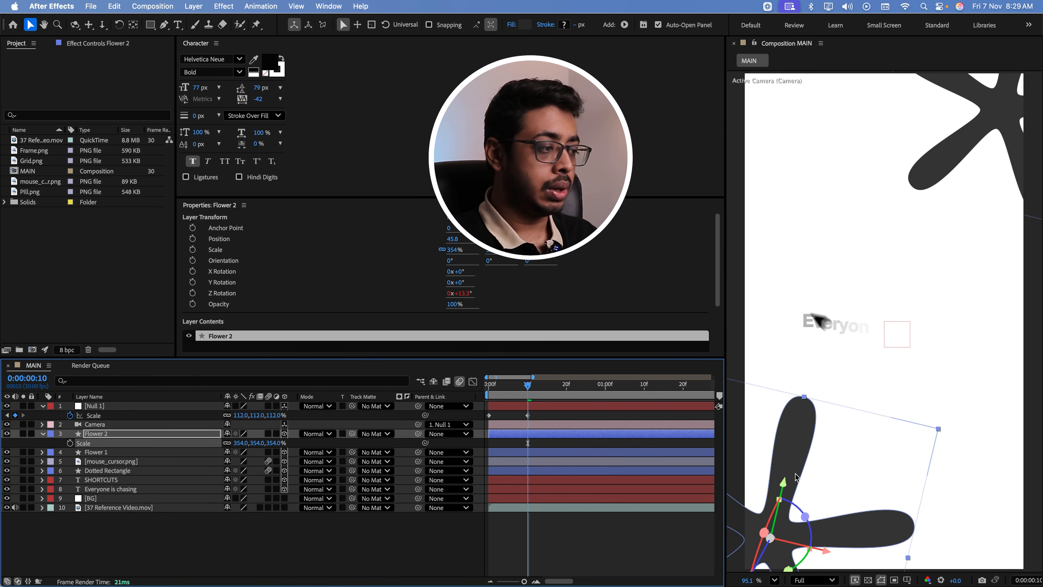
{"action": "left_click", "coordinate": [175, 452]}
{"action": "key", "text": "s"}
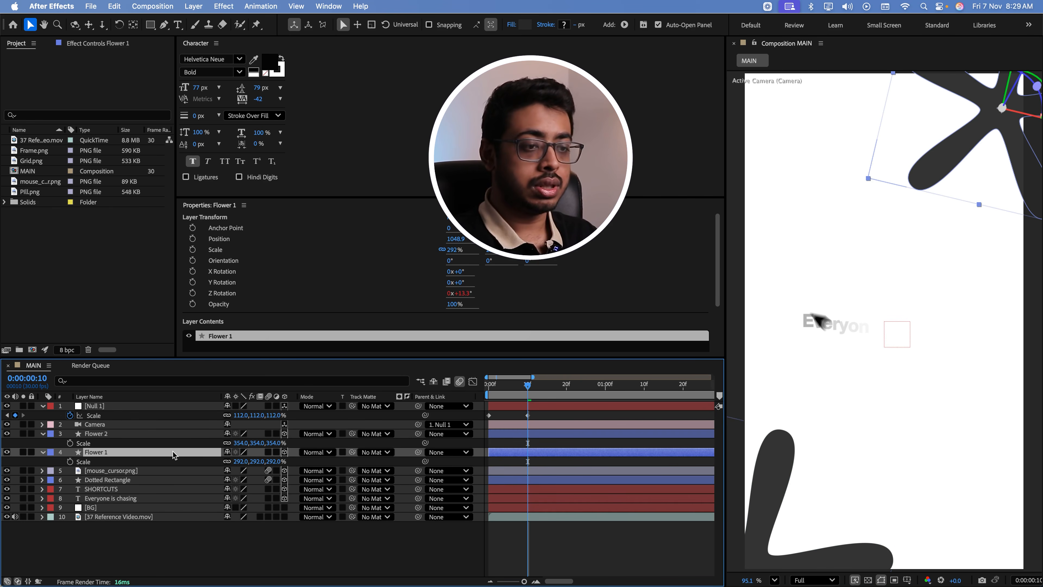
{"action": "left_click_drag", "start_coordinate": [247, 461], "coordinate": [325, 444]}
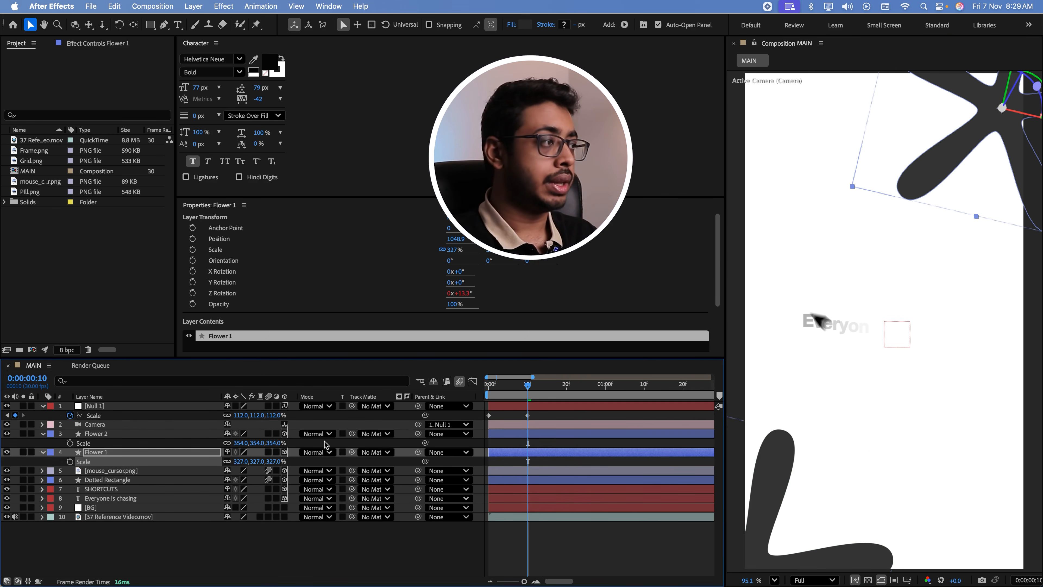
{"action": "key", "text": "space"}
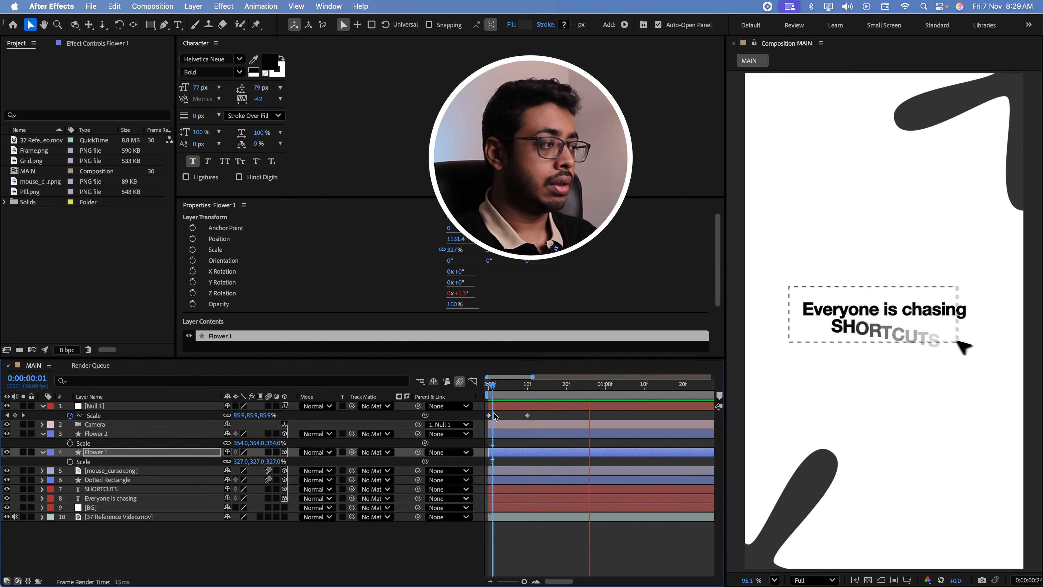
Move the null's second Scale keyframe to about frame 15, set the starting Scale to 70% and preview the zoom
{"action": "left_click_drag", "start_coordinate": [528, 415], "coordinate": [550, 420]}
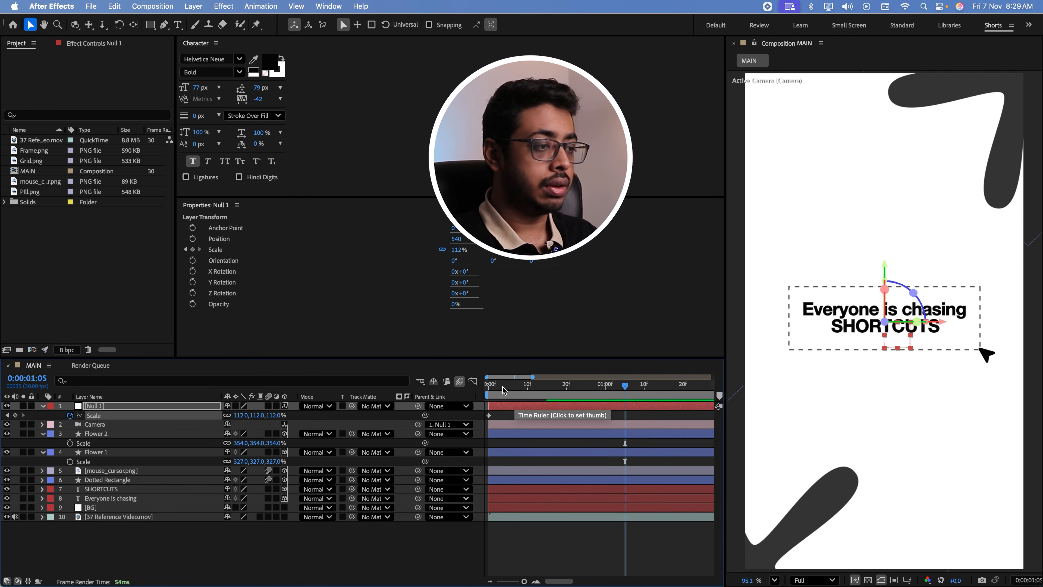
{"action": "key", "text": "Home"}
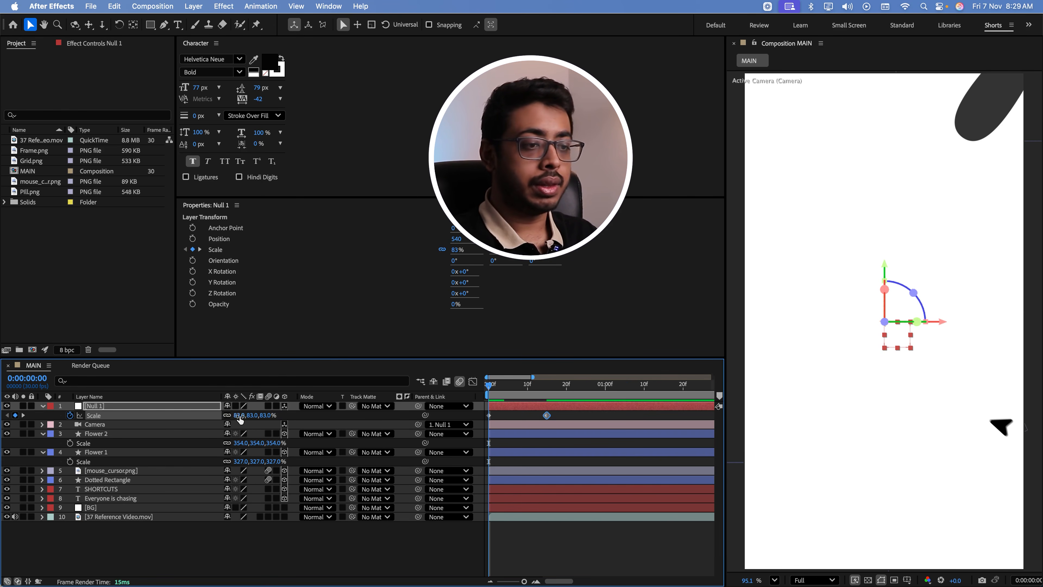
{"action": "left_click_drag", "start_coordinate": [252, 416], "coordinate": [247, 416]}
{"action": "key", "text": "space"}
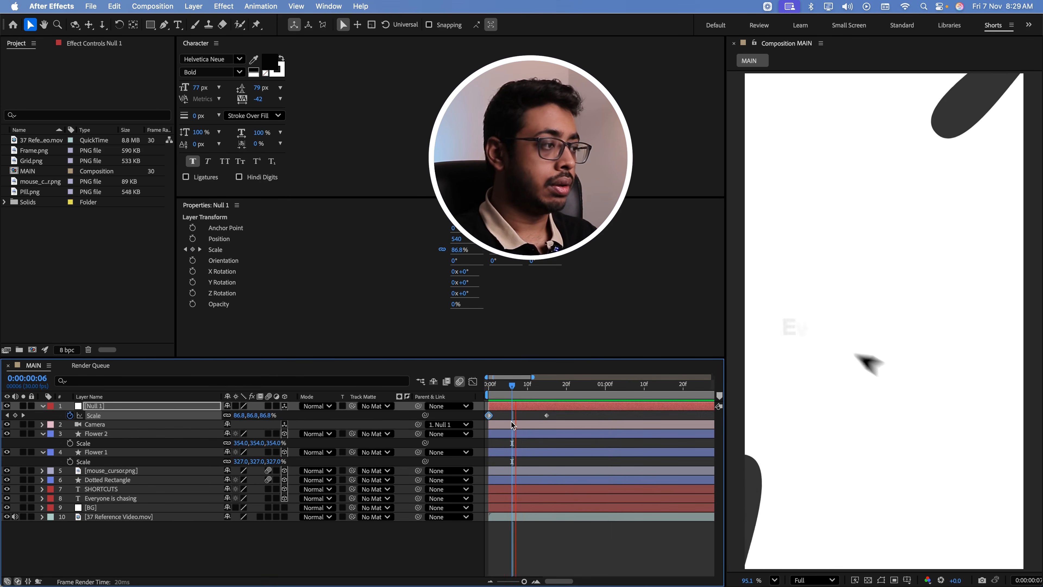
{"action": "key", "text": "space"}
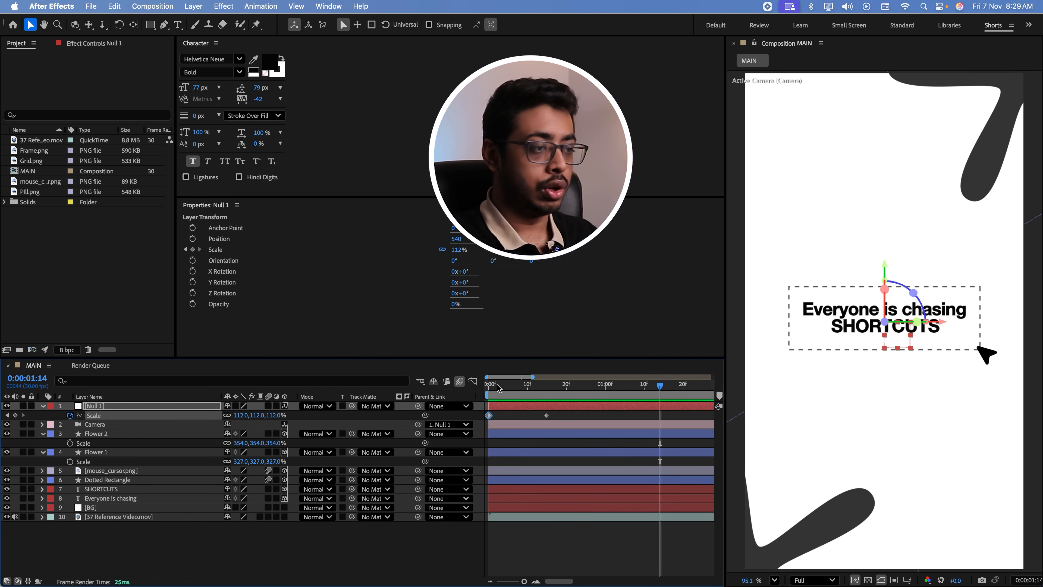
{"action": "left_click", "coordinate": [493, 385]}
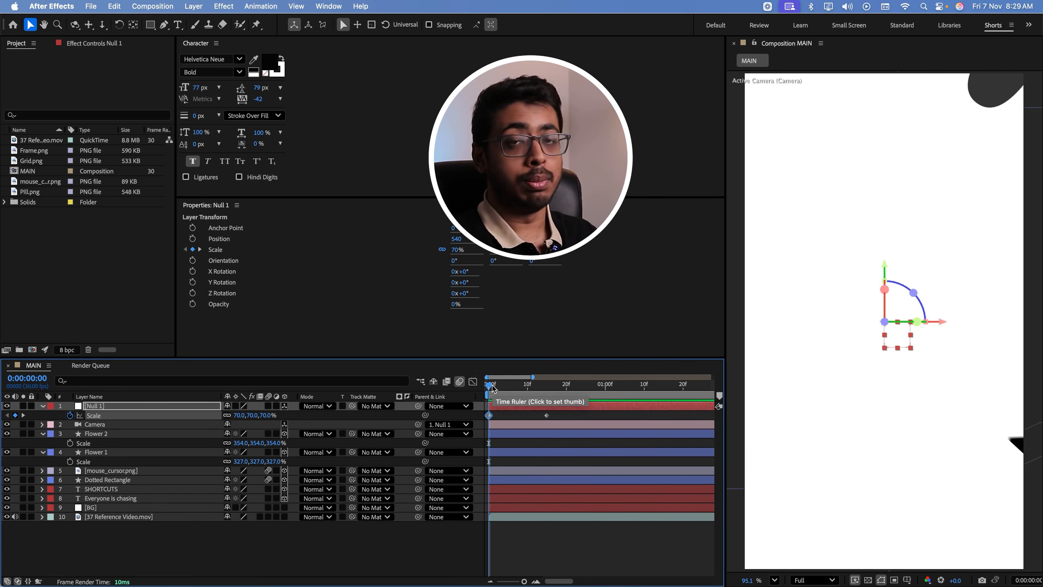
{"action": "key", "text": "space"}
{"action": "key", "text": "space"}
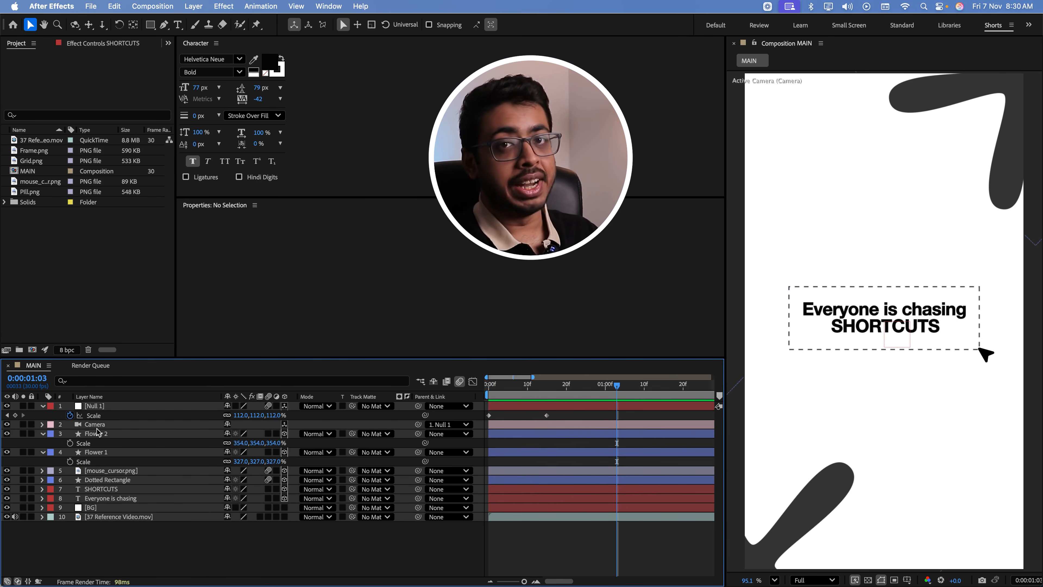
Switch to QuickTime Player and examine the blur and colour fringing toward the frame edges in the reference video
{"action": "key", "text": "super+Tab"}
{"action": "left_click_drag", "start_coordinate": [109, 489], "coordinate": [155, 491]}
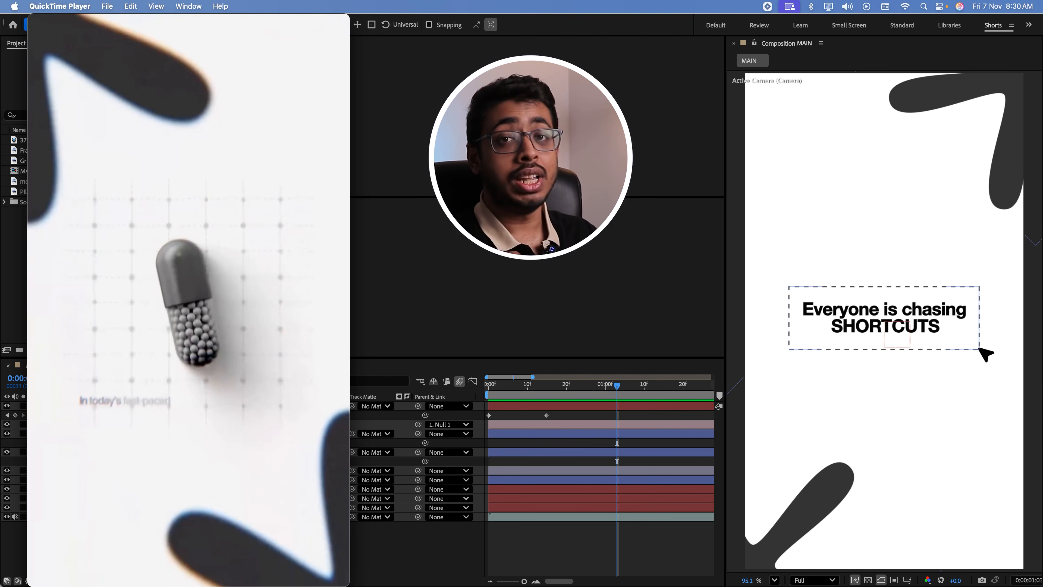
{"action": "left_click", "coordinate": [412, 549]}
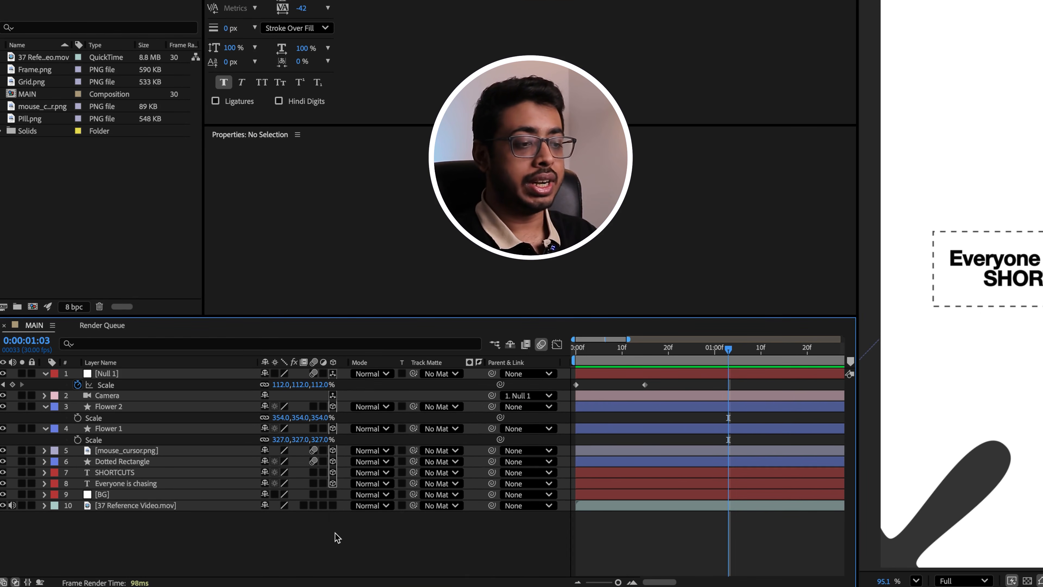
Add an adjustment layer above all layers, apply Gaussian Blur to it and show the effect's settings
{"action": "right_click", "coordinate": [337, 537]}
{"action": "mouse_move", "coordinate": [400, 418]}
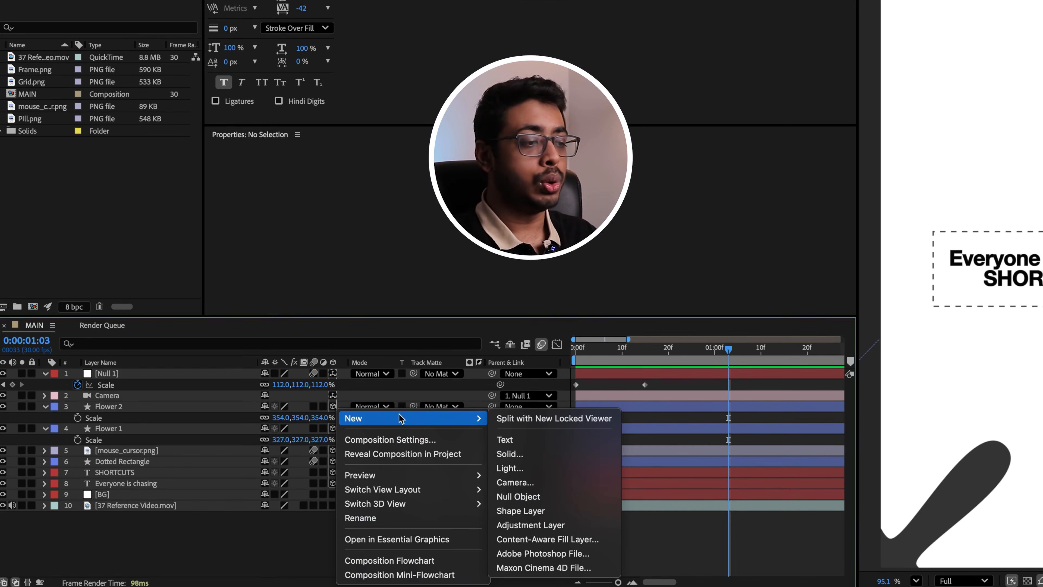
{"action": "left_click", "coordinate": [524, 526]}
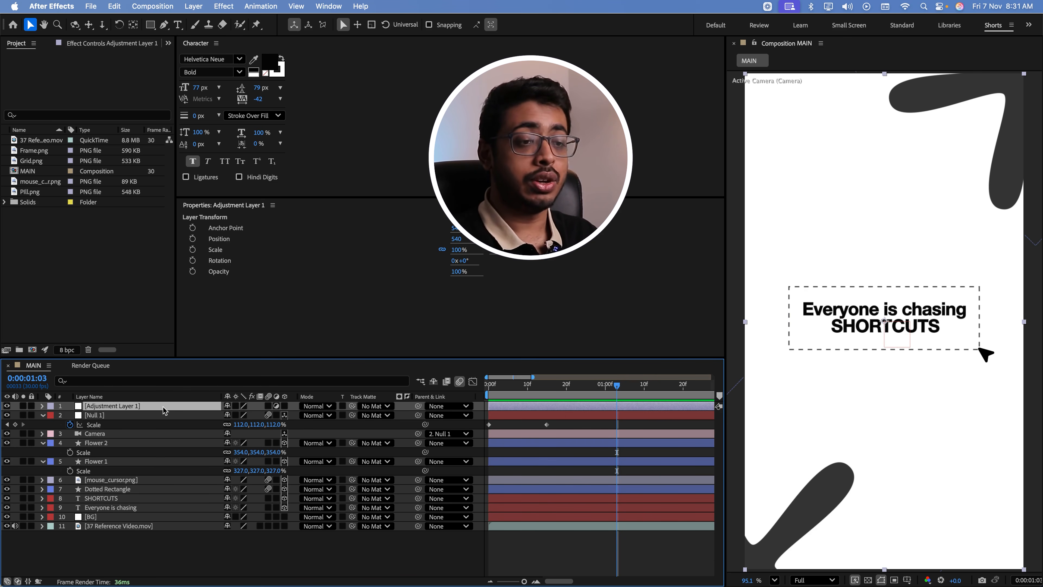
{"action": "key", "text": "ctrl+space"}
{"action": "type", "text": "gaus"}
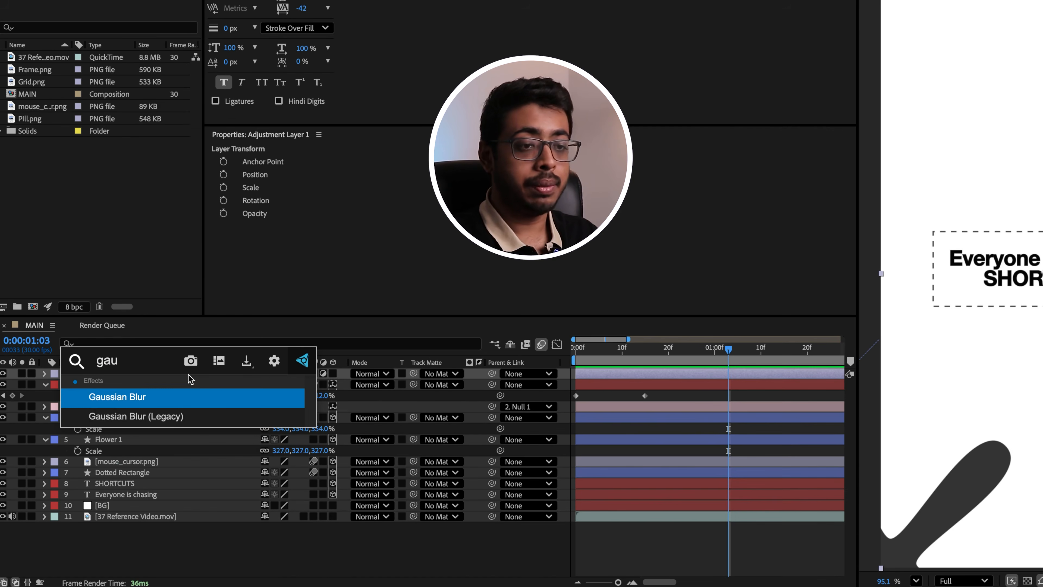
{"action": "key", "text": "Return"}
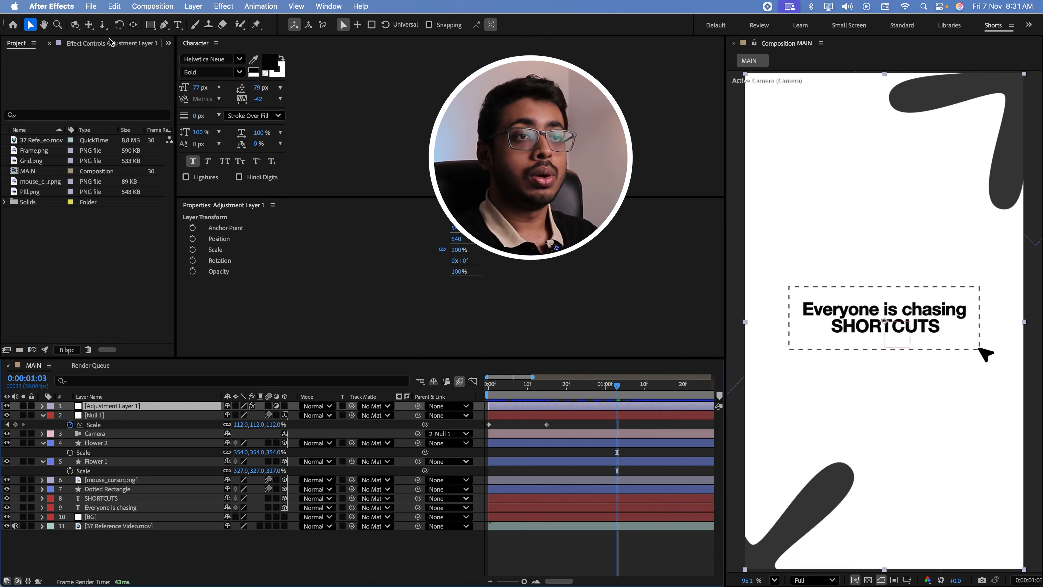
{"action": "left_click", "coordinate": [110, 43]}
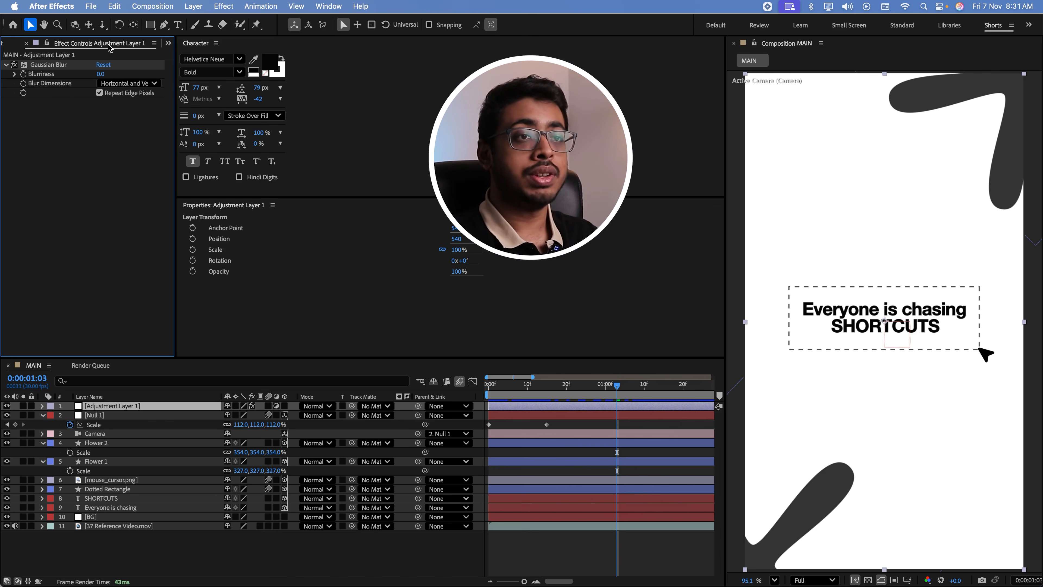
Set the Gaussian Blur's Blurriness on the adjustment layer to 25
{"action": "left_click_drag", "start_coordinate": [98, 77], "coordinate": [273, 90]}
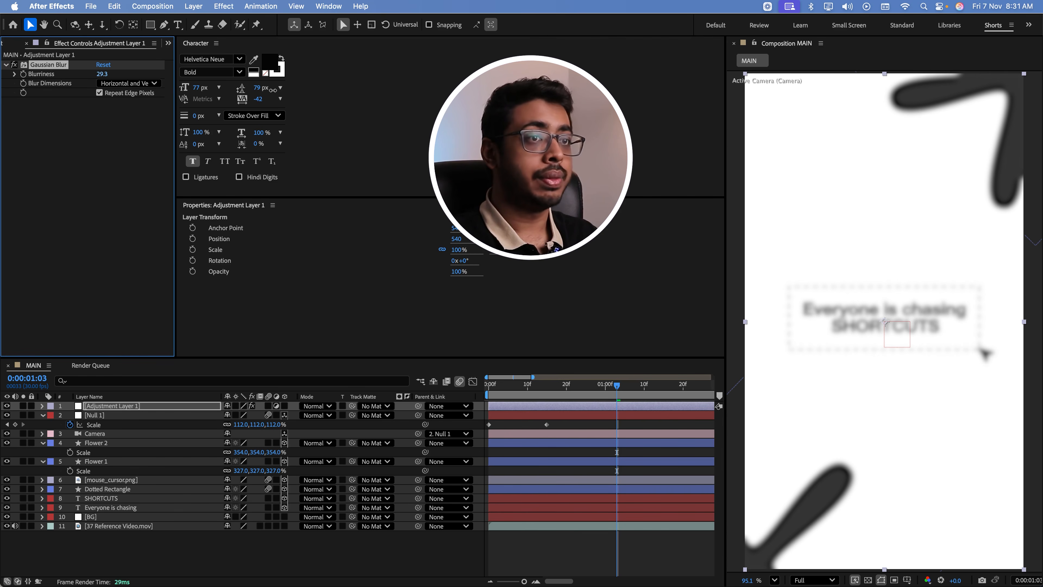
{"action": "left_click", "coordinate": [102, 74]}
{"action": "type", "text": "25"}
{"action": "key", "text": "Return"}
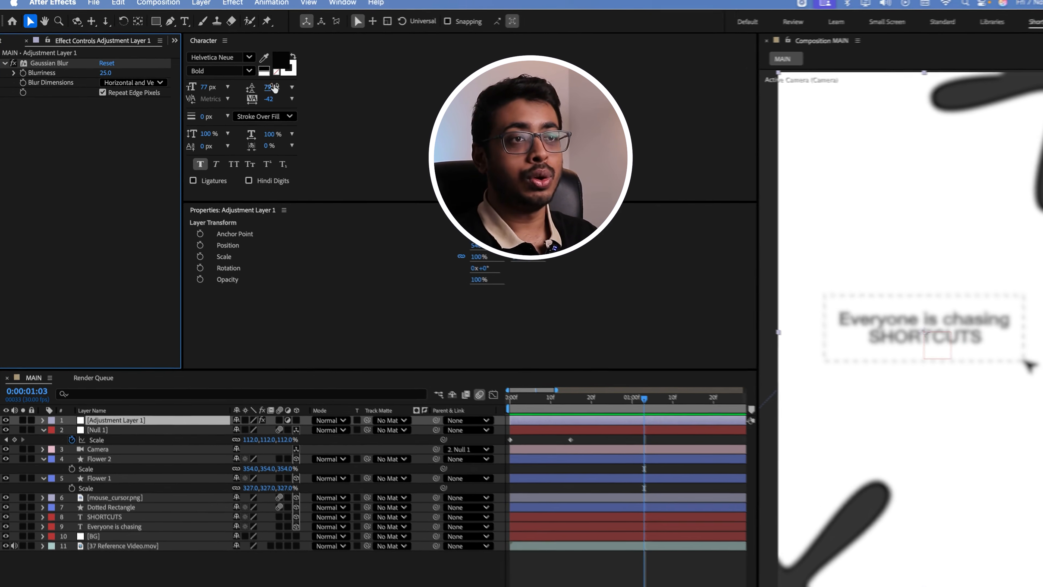
Draw an elliptical mask around the dashed text box on the adjustment layer and centre it in the frame
{"action": "left_click", "coordinate": [151, 25]}
{"action": "left_click_drag", "start_coordinate": [177, 18], "coordinate": [235, 43]}
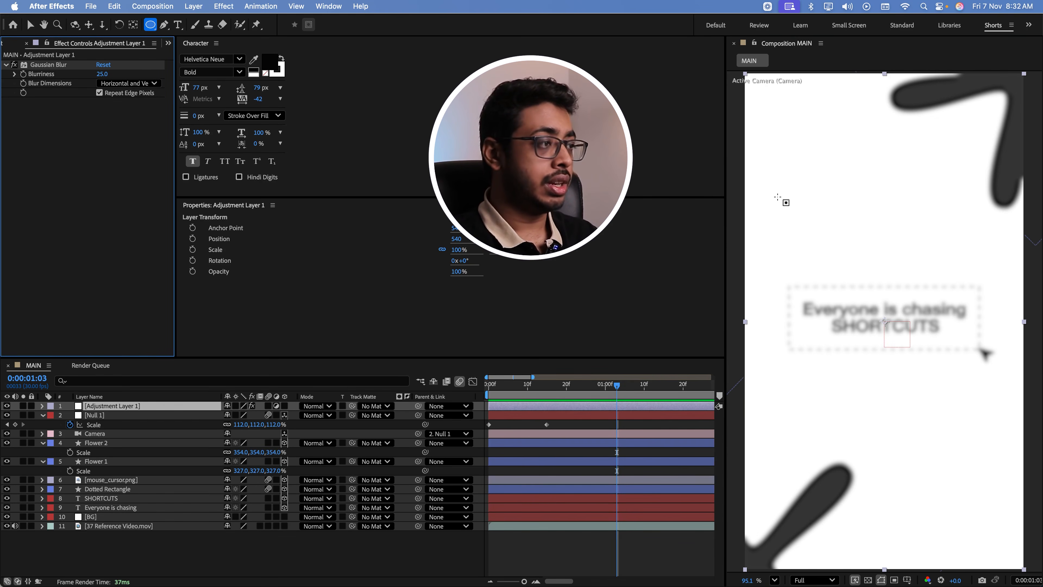
{"action": "left_click_drag", "start_coordinate": [779, 190], "coordinate": [1021, 450]}
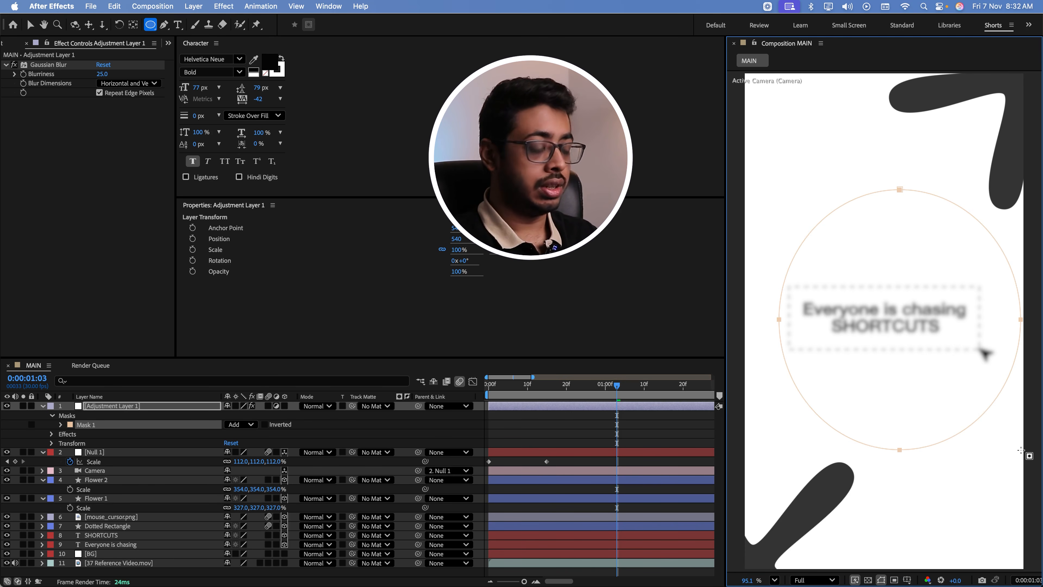
{"action": "left_click", "coordinate": [61, 425]}
{"action": "left_click", "coordinate": [117, 438]}
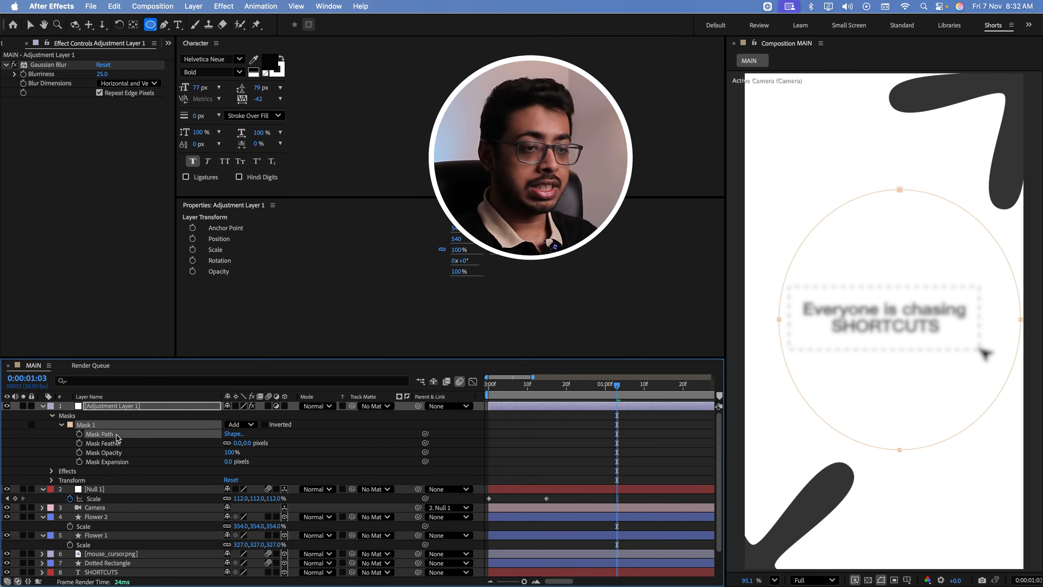
{"action": "key", "text": "v"}
{"action": "left_click_drag", "start_coordinate": [785, 359], "coordinate": [773, 356]}
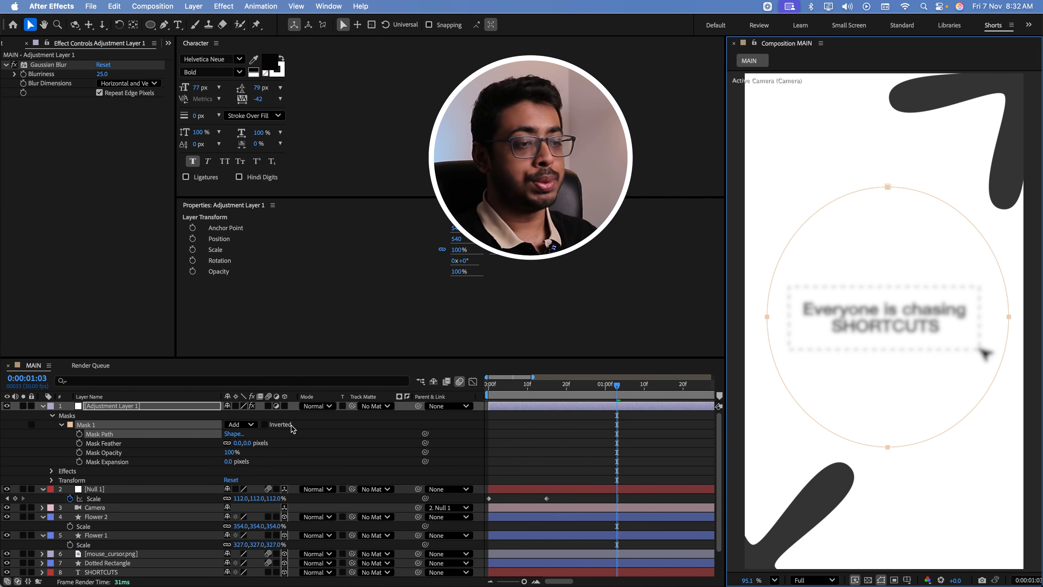
Invert the elliptical mask, feather it by 116 pixels and preview the edge blur from the first frame
{"action": "left_click", "coordinate": [264, 425]}
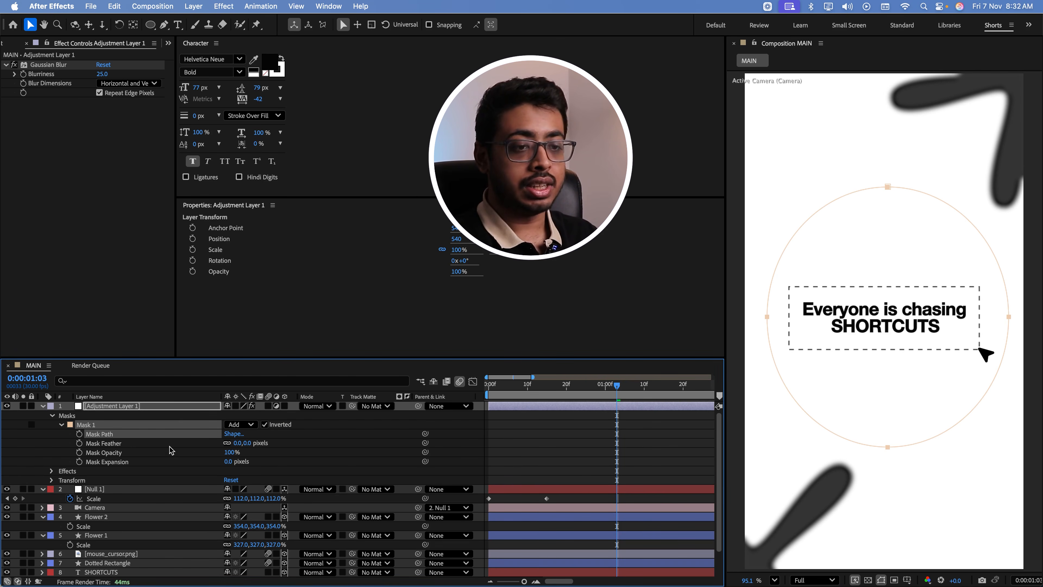
{"action": "left_click_drag", "start_coordinate": [245, 443], "coordinate": [308, 444]}
{"action": "key", "text": "Home"}
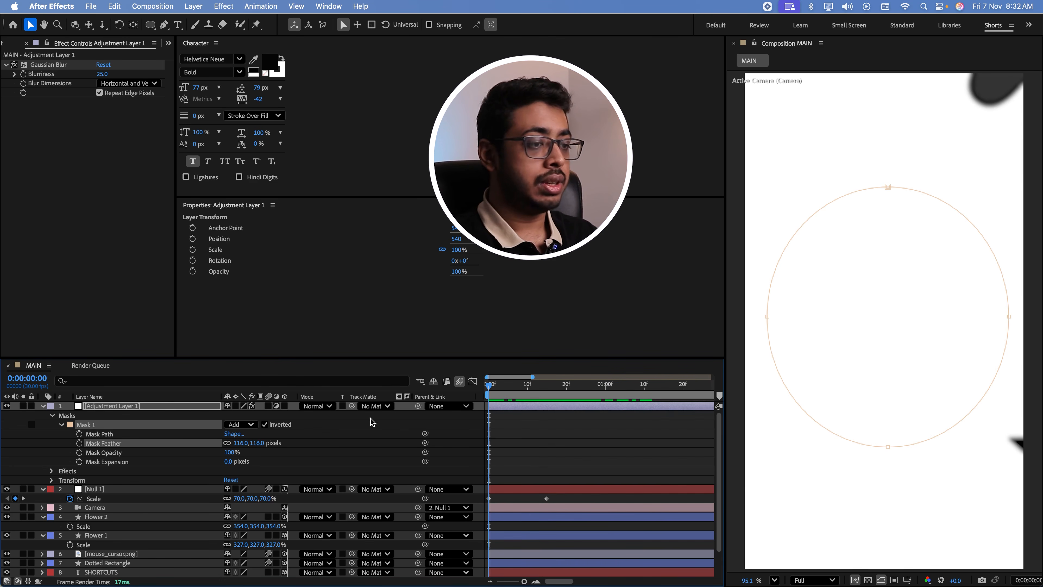
{"action": "key", "text": "space"}
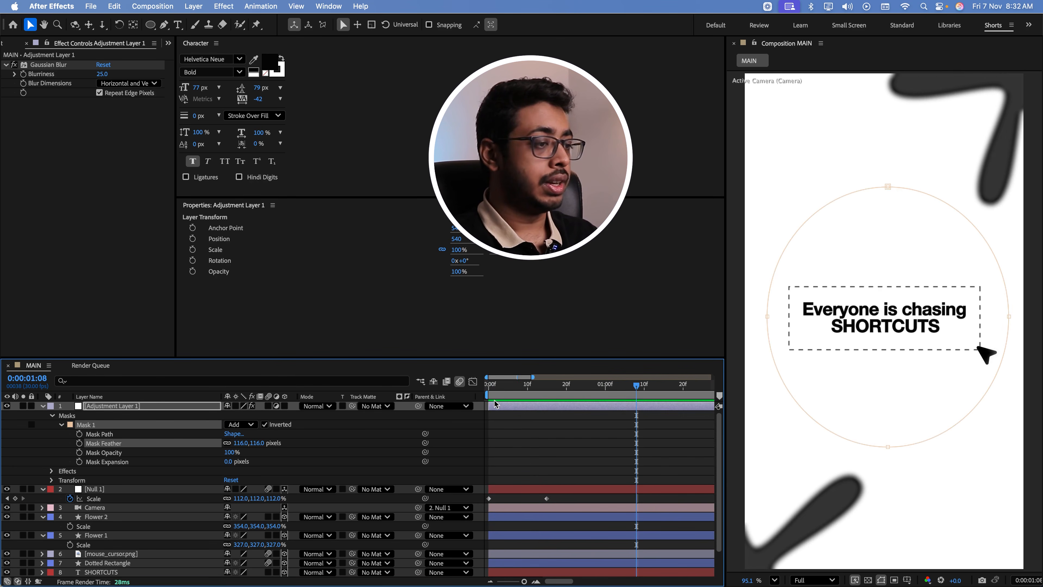
{"action": "left_click", "coordinate": [495, 401]}
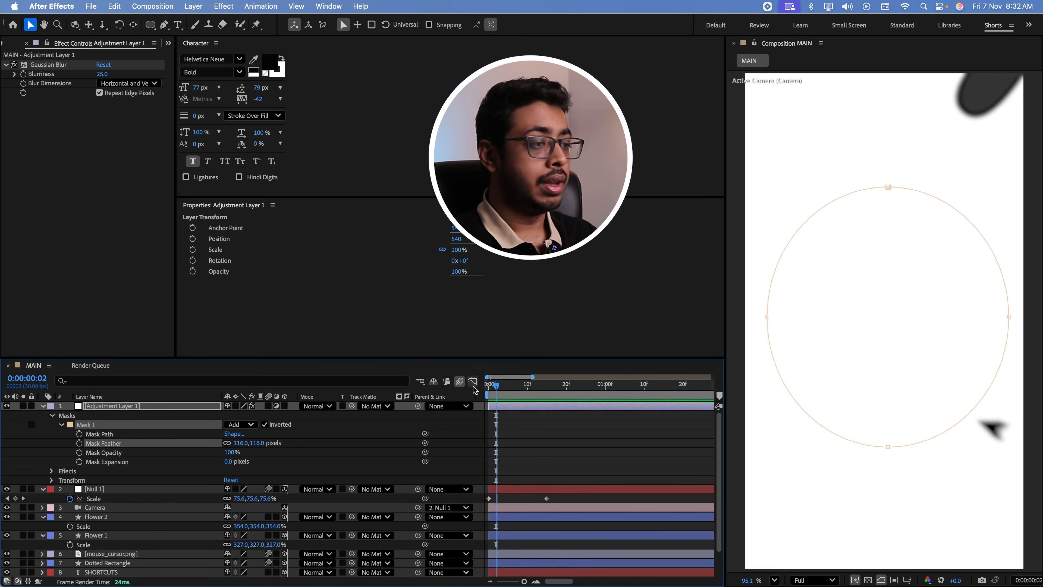
{"action": "left_click", "coordinate": [486, 387]}
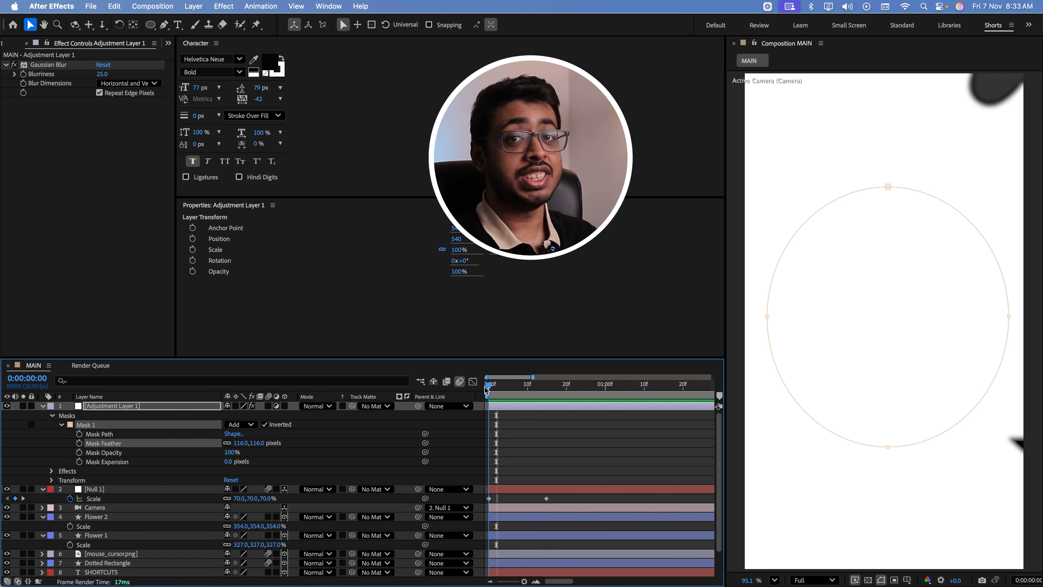
{"action": "key", "text": "space"}
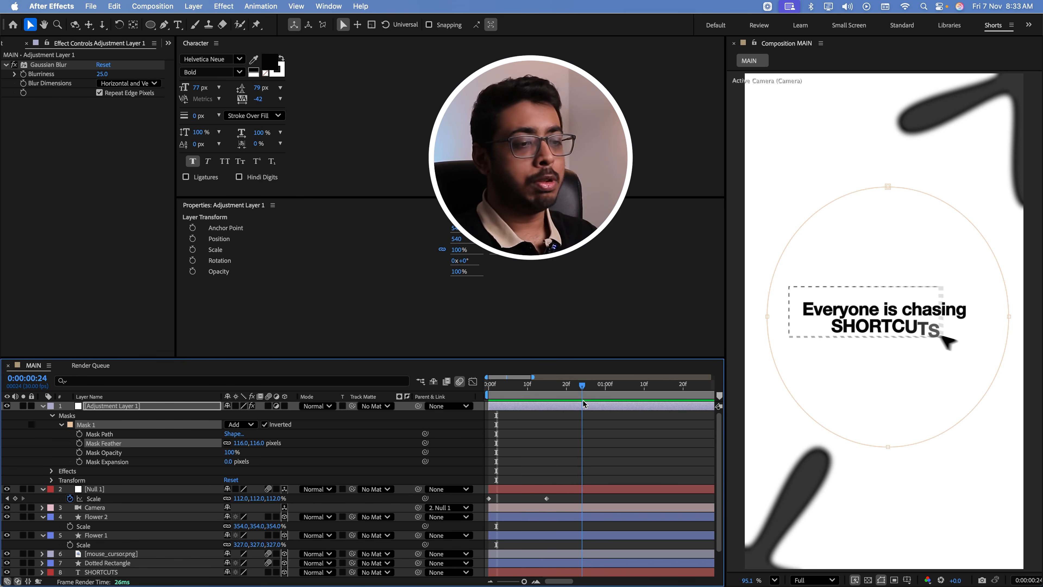
{"action": "key", "text": "space"}
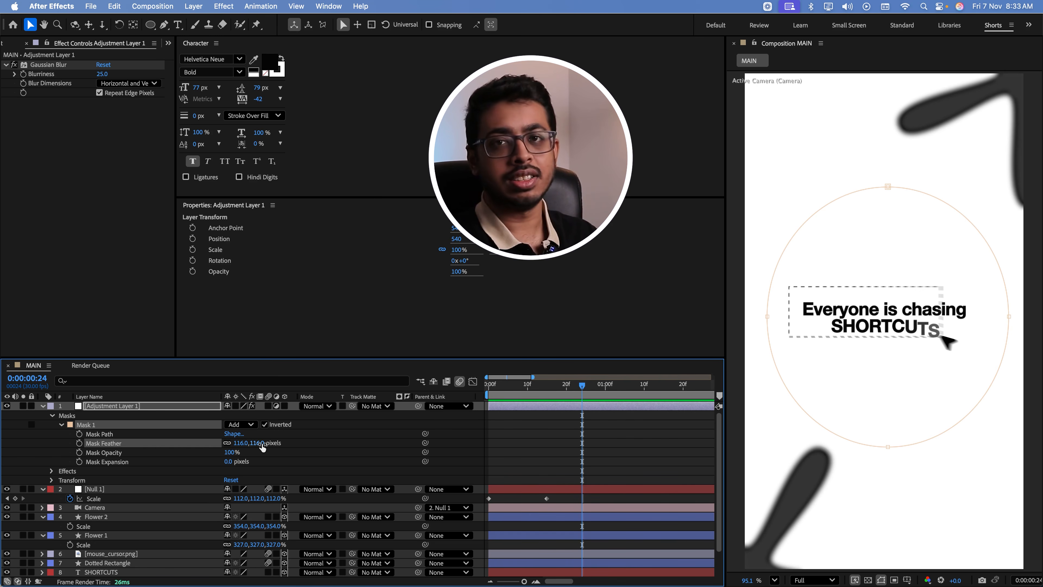
{"action": "key", "text": "Home"}
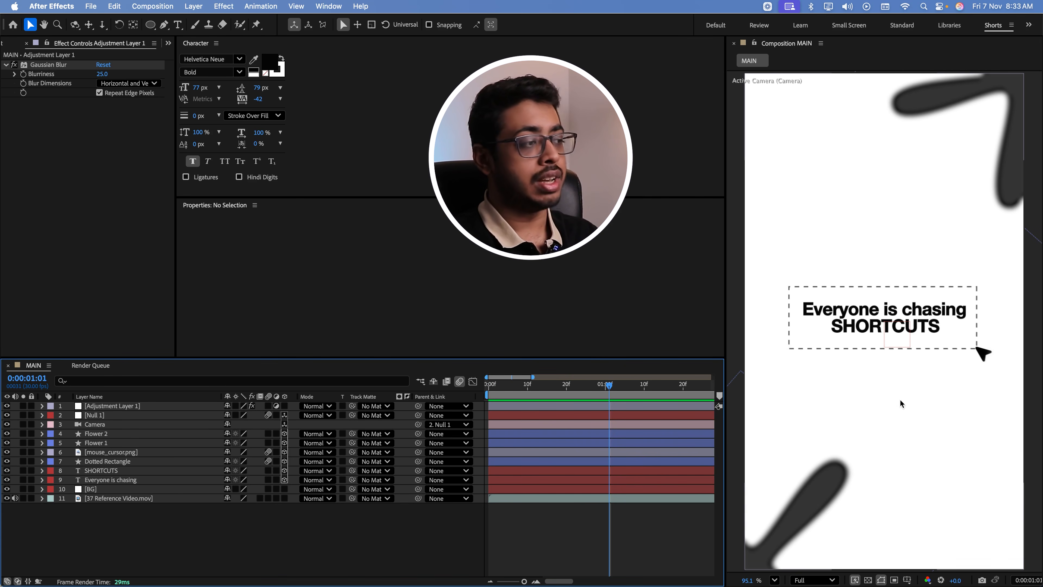
Rename the Null 1 layer to Camera Controller
{"action": "left_click", "coordinate": [108, 416]}
{"action": "key", "text": "Return"}
{"action": "type", "text": "c"}
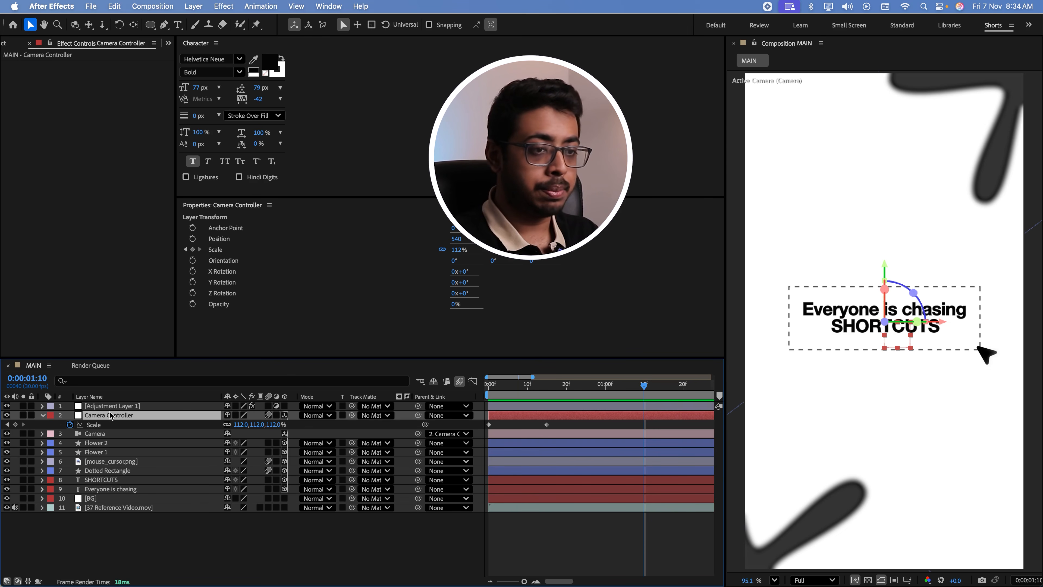
Keyframe Camera Controller's Position at about 0:00:01:06, and set its Y value to 3054 at 0:00:01:10
{"action": "key", "text": "p"}
{"action": "left_click", "coordinate": [70, 424]}
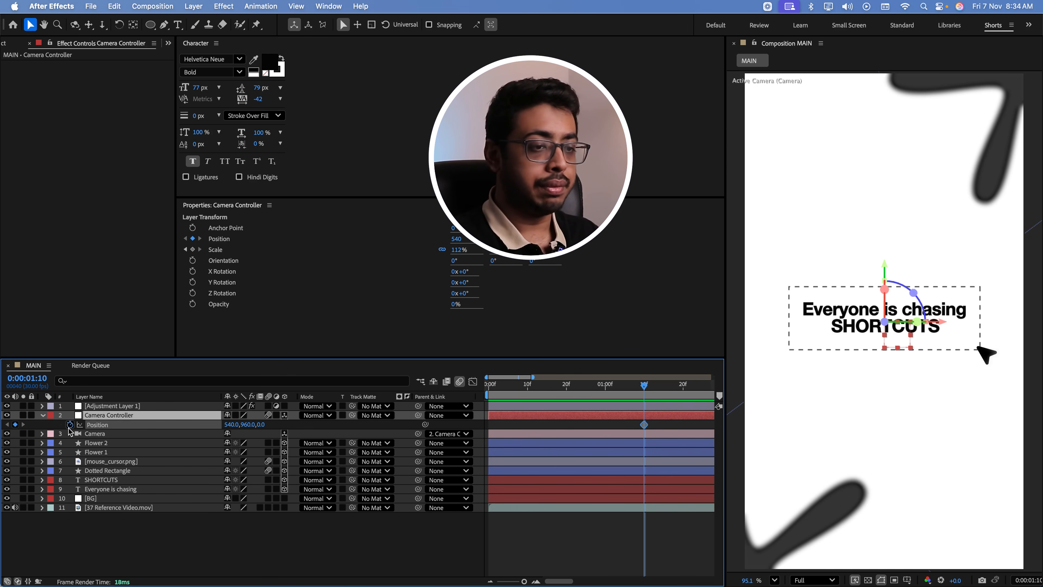
{"action": "left_click_drag", "start_coordinate": [644, 424], "coordinate": [628, 427]}
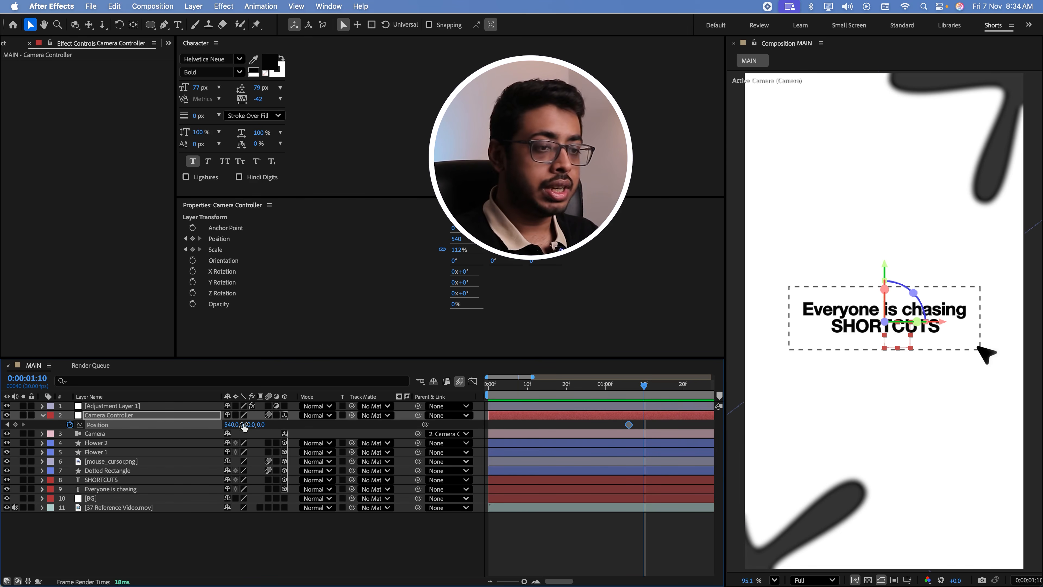
{"action": "left_click_drag", "start_coordinate": [246, 425], "coordinate": [783, 408]}
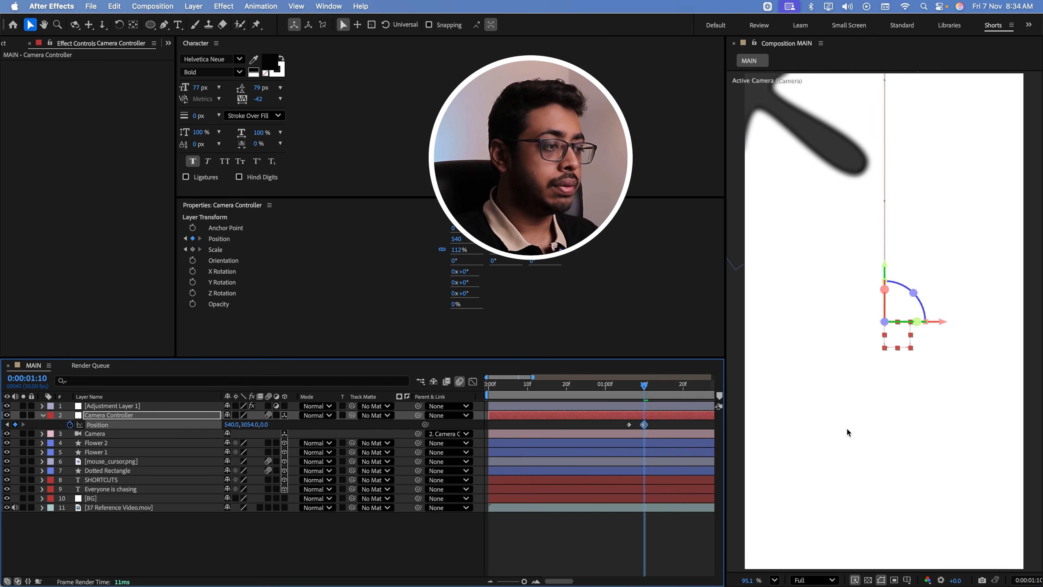
Retime the Position keyframes to about 0:00:01:09 and 0:00:01:21 and preview the camera's downward move
{"action": "left_click", "coordinate": [625, 394]}
{"action": "key", "text": "space"}
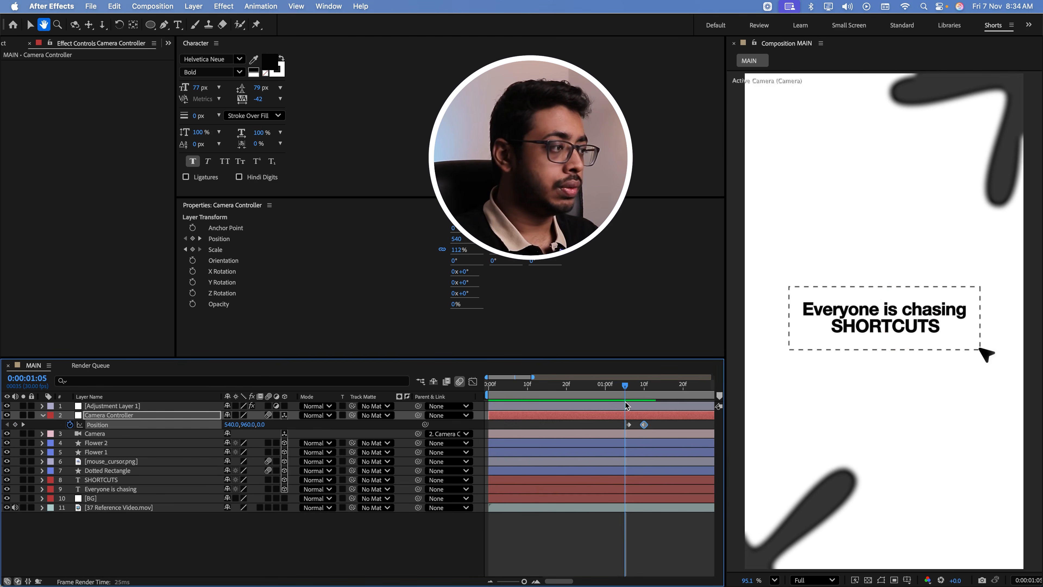
{"action": "left_click", "coordinate": [658, 430]}
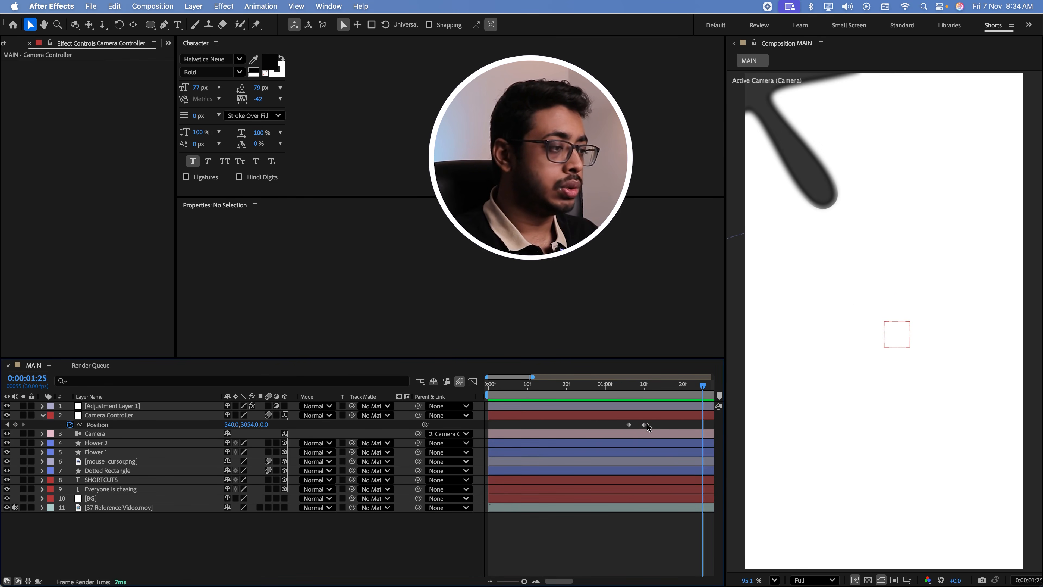
{"action": "left_click_drag", "start_coordinate": [644, 425], "coordinate": [687, 425]}
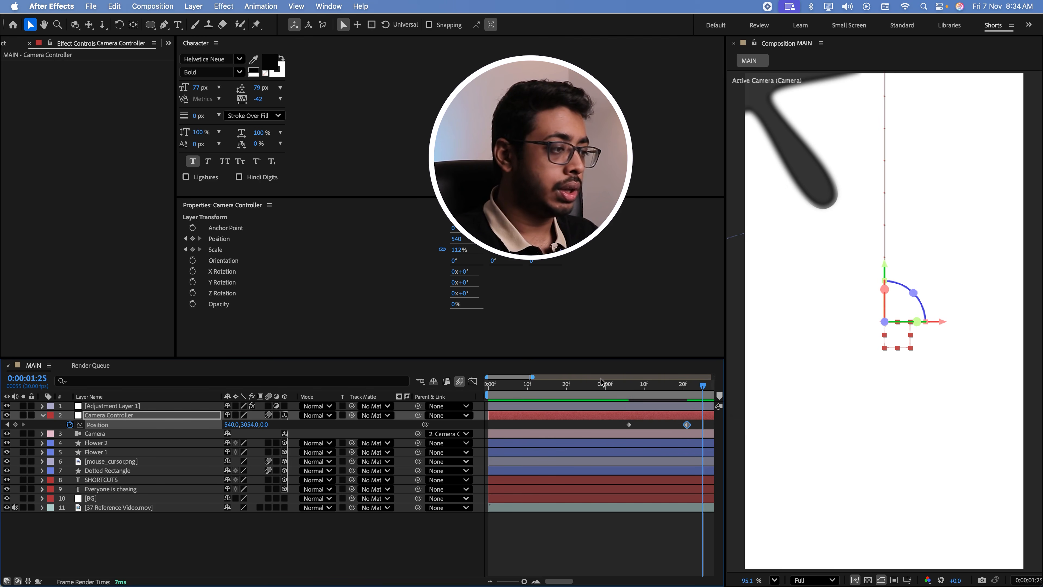
{"action": "key", "text": "space"}
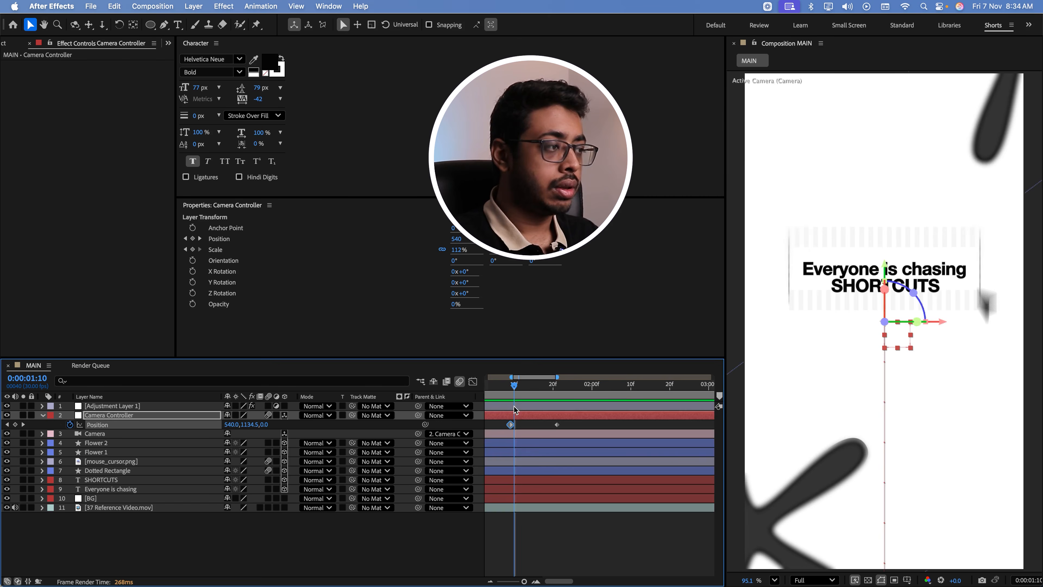
{"action": "key", "text": "space"}
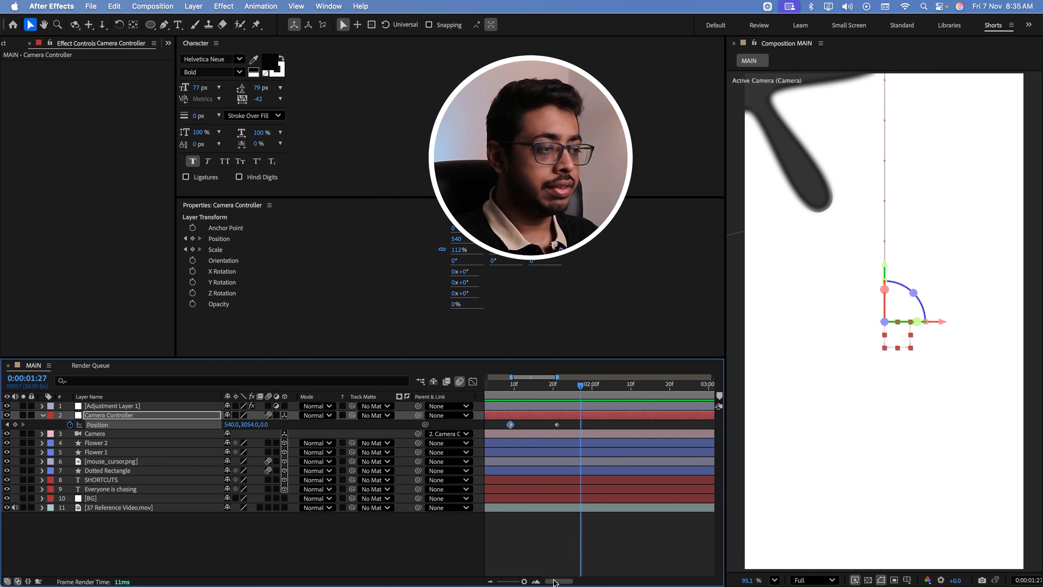
Apply Easy Ease to both Camera Controller Position keyframes and preview the eased move
{"action": "left_click_drag", "start_coordinate": [569, 421], "coordinate": [488, 430]}
{"action": "left_click", "coordinate": [571, 421]}
{"action": "left_click_drag", "start_coordinate": [573, 423], "coordinate": [499, 437]}
{"action": "key", "text": "F9"}
{"action": "left_click", "coordinate": [495, 384]}
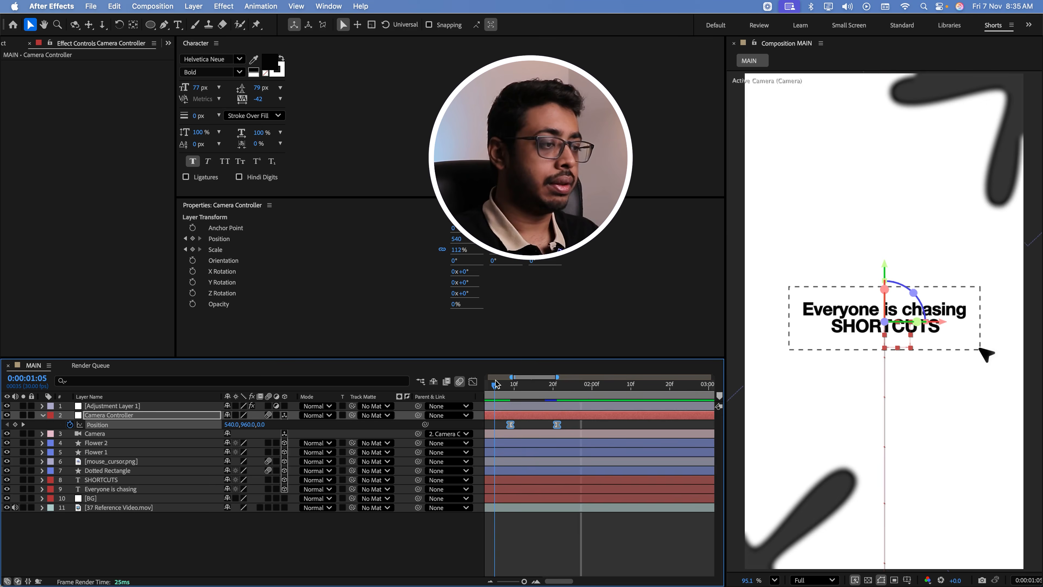
{"action": "key", "text": "space"}
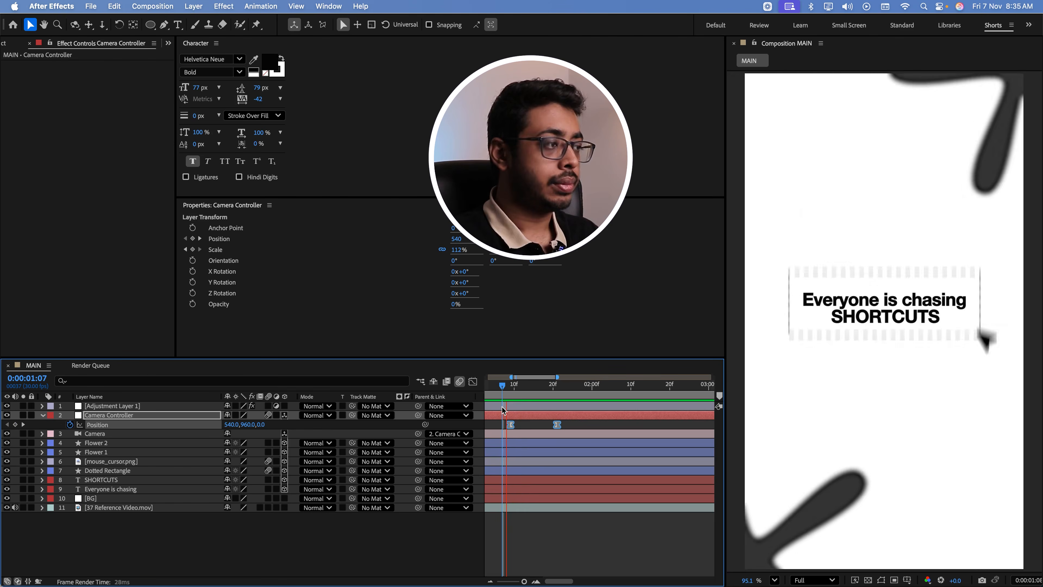
{"action": "left_click_drag", "start_coordinate": [510, 391], "coordinate": [563, 396]}
Switch to QuickTime Player, examine the reference video's pill-and-grid scene, and return to After Effects
{"action": "key", "text": "super+Tab"}
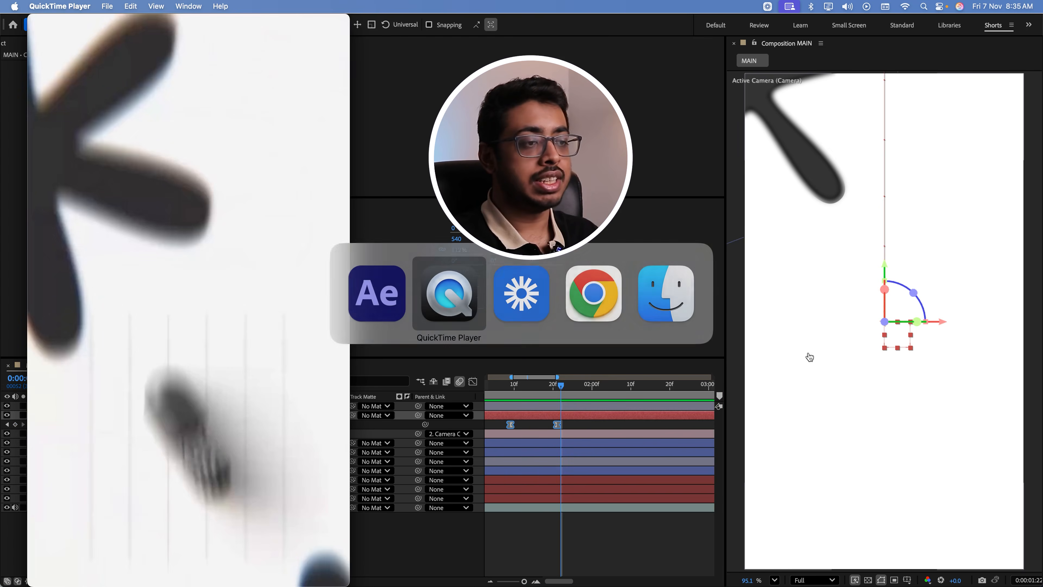
{"action": "left_click_drag", "start_coordinate": [149, 489], "coordinate": [169, 494]}
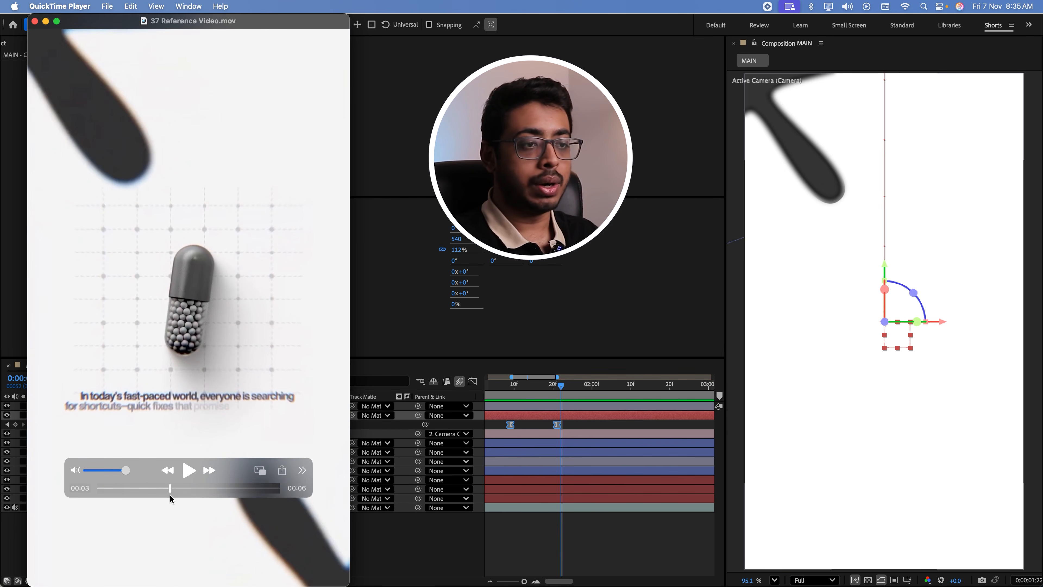
{"action": "key", "text": "super+Tab"}
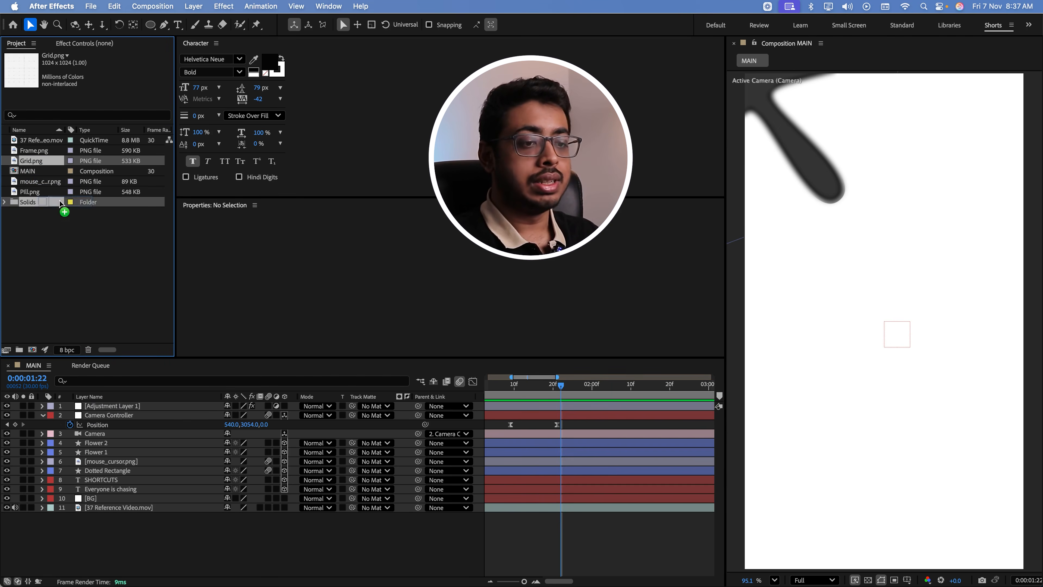
Add Grid.png to the MAIN composition below Camera Controller and scale it to 73%
{"action": "left_click_drag", "start_coordinate": [63, 208], "coordinate": [116, 423]}
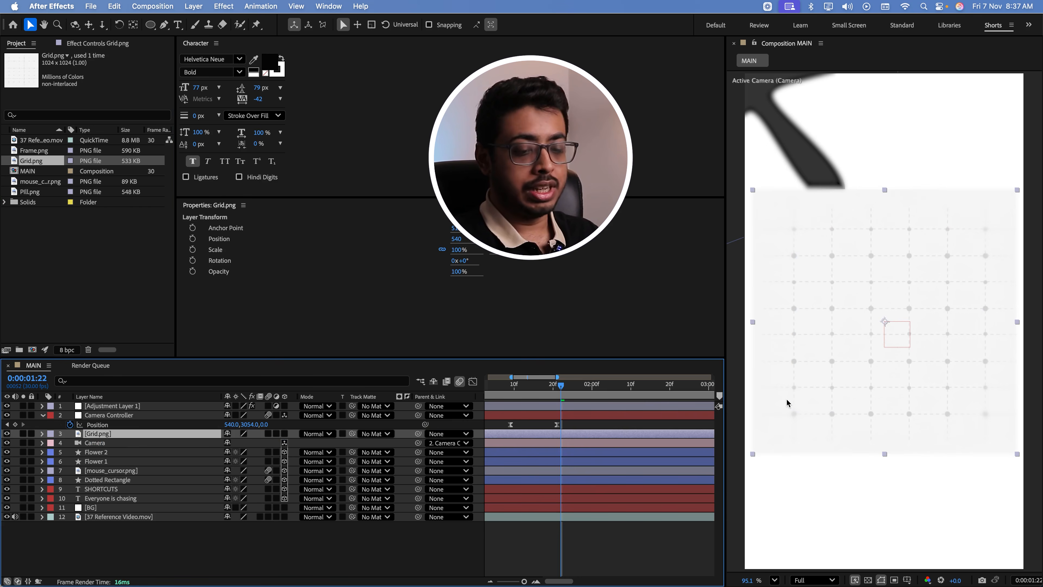
{"action": "key", "text": "s"}
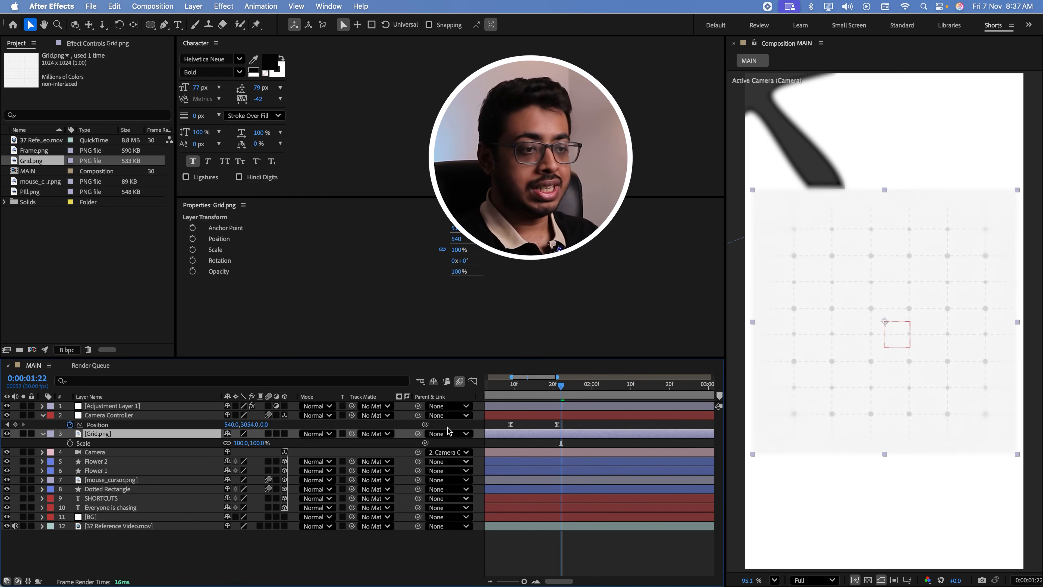
{"action": "left_click_drag", "start_coordinate": [255, 443], "coordinate": [249, 446]}
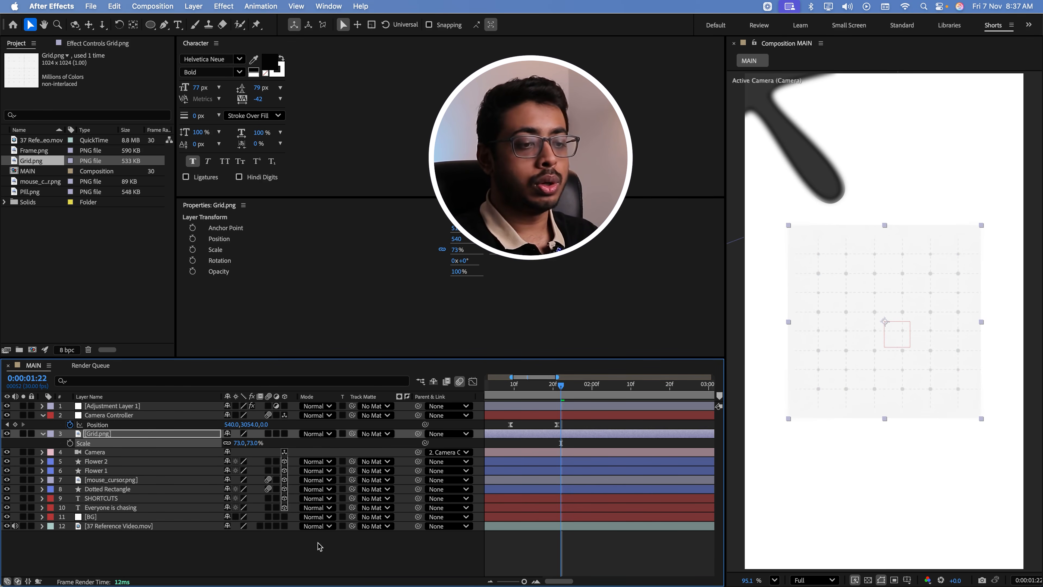
Change the BG solid's colour to the off-white sampled from the grid image's background
{"action": "left_click", "coordinate": [94, 517]}
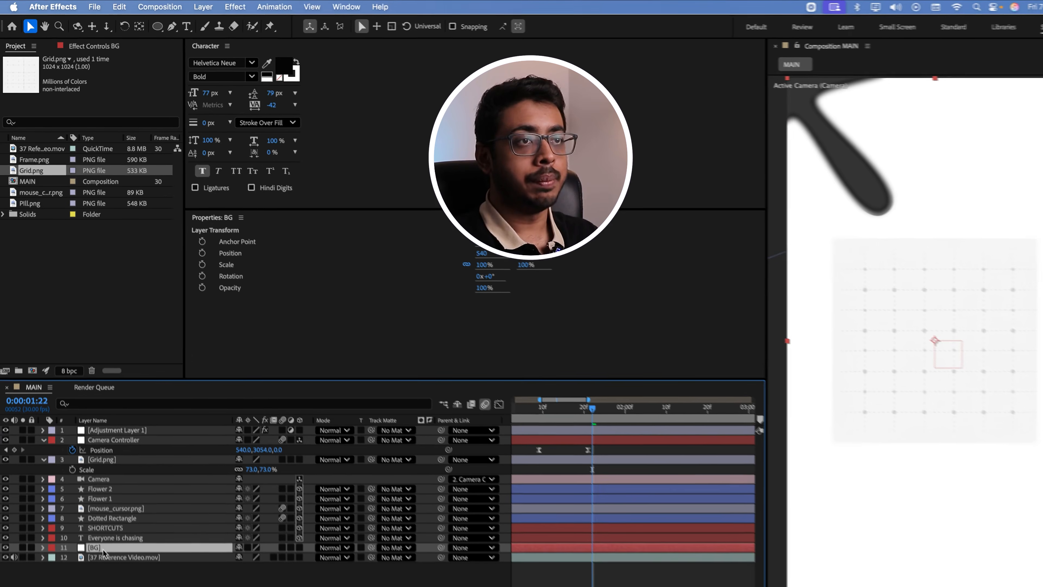
{"action": "left_click", "coordinate": [153, 5]}
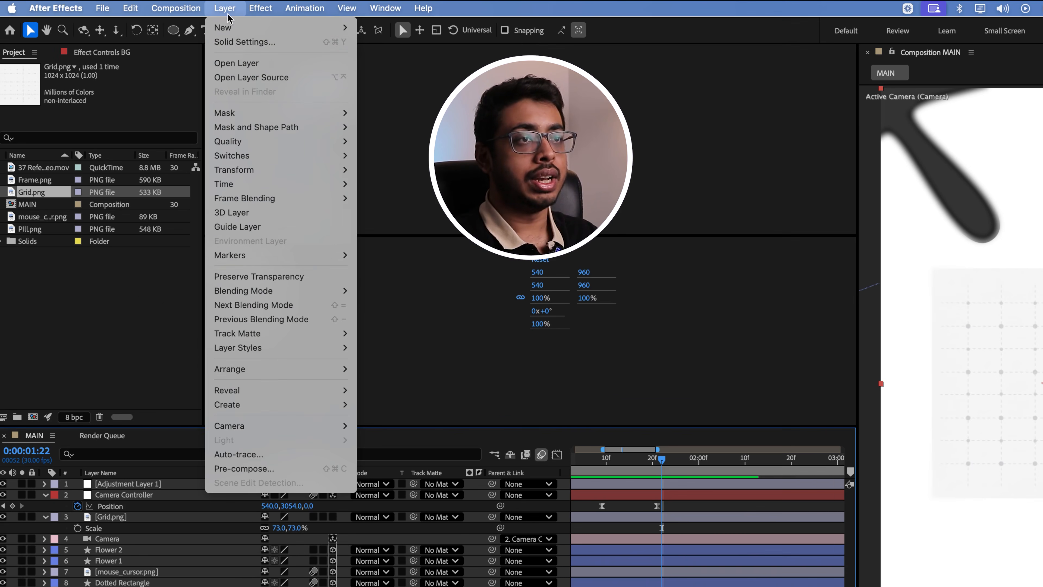
{"action": "left_click", "coordinate": [228, 42]}
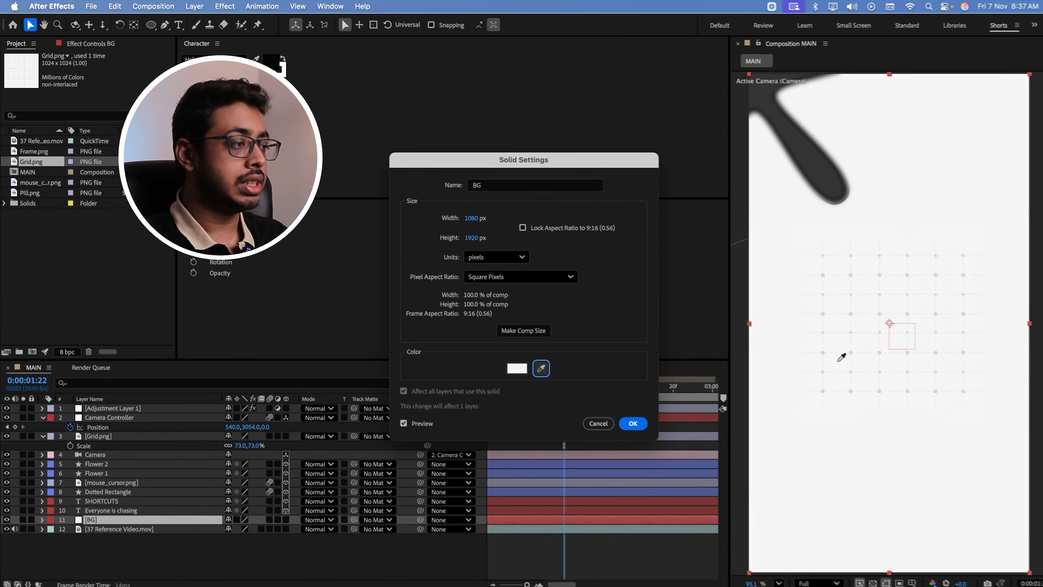
{"action": "left_click", "coordinate": [857, 375]}
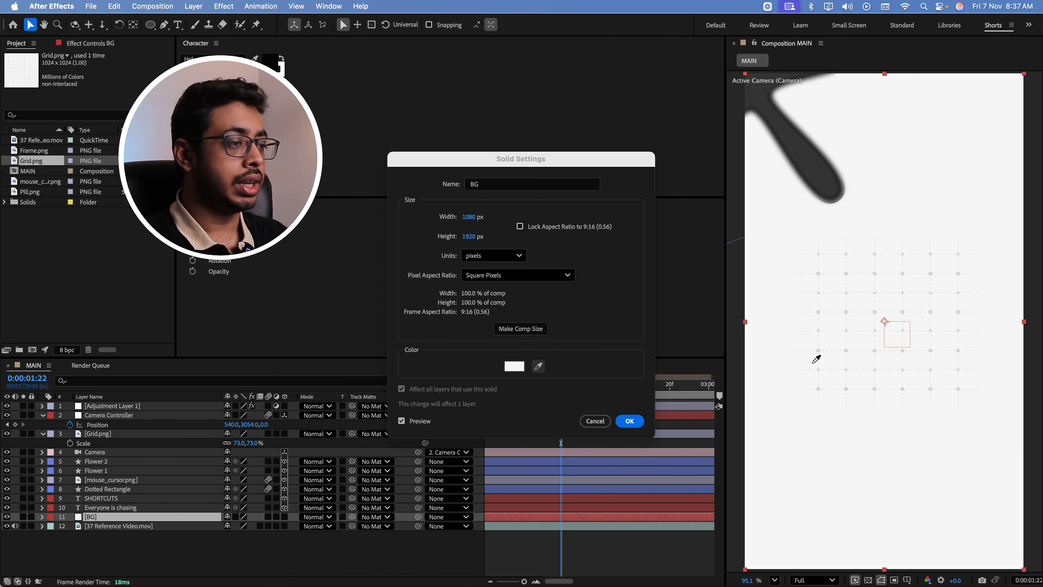
{"action": "left_click", "coordinate": [629, 420]}
{"action": "left_click", "coordinate": [684, 393]}
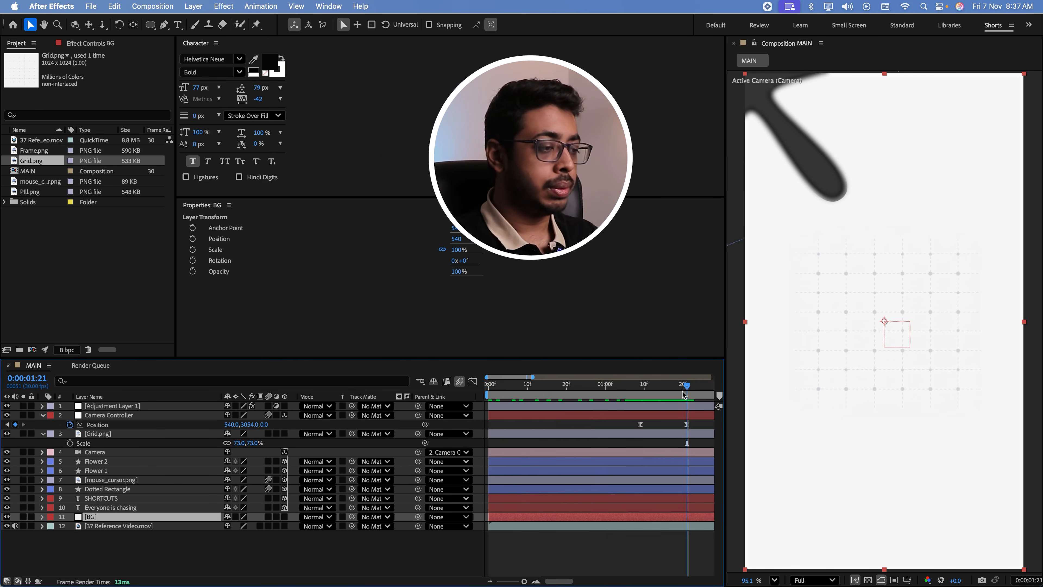
Add Pill.png to the MAIN composition directly above the Grid.png layer and scale it to 32%
{"action": "left_click_drag", "start_coordinate": [562, 581], "coordinate": [576, 581]}
{"action": "left_click", "coordinate": [76, 287]}
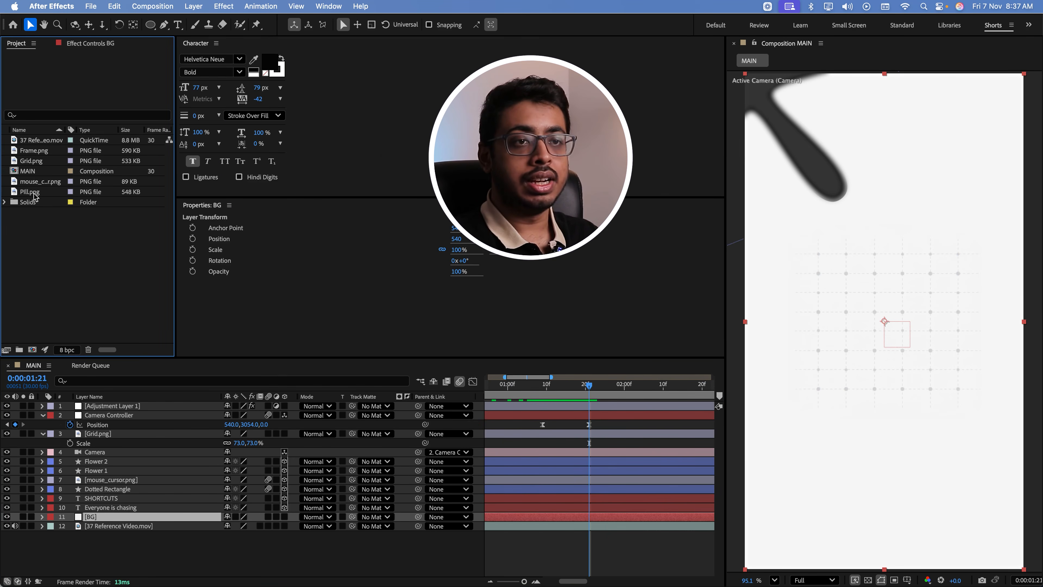
{"action": "left_click_drag", "start_coordinate": [31, 192], "coordinate": [125, 434]}
{"action": "key", "text": "s"}
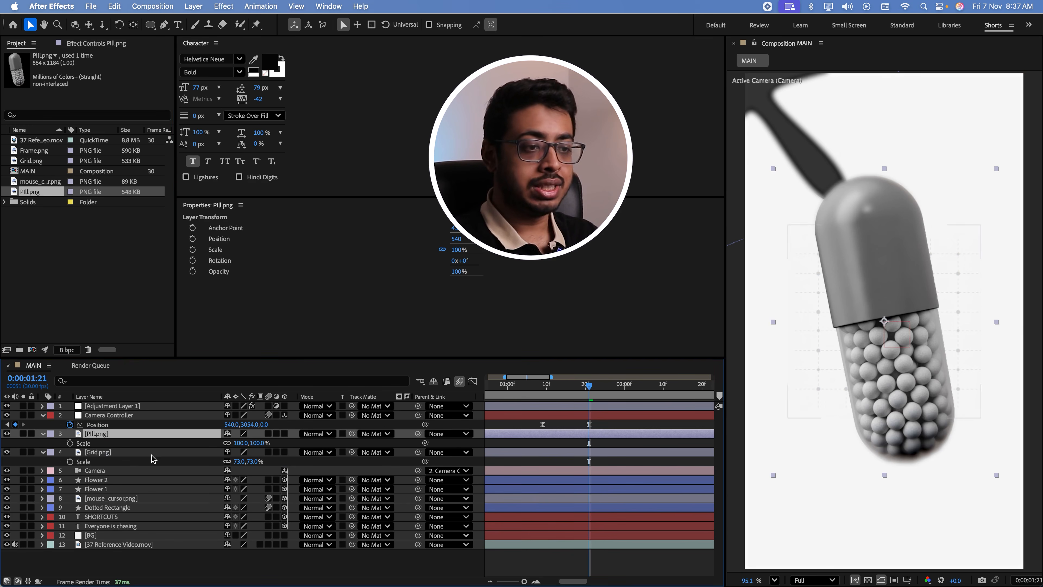
{"action": "mouse_move", "coordinate": [261, 443]}
{"action": "left_mouse_down"}
{"action": "mouse_move", "coordinate": [230, 452]}
{"action": "mouse_move", "coordinate": [272, 450]}
{"action": "left_mouse_up"}
{"action": "left_click", "coordinate": [289, 446]}
{"action": "left_click", "coordinate": [177, 436]}
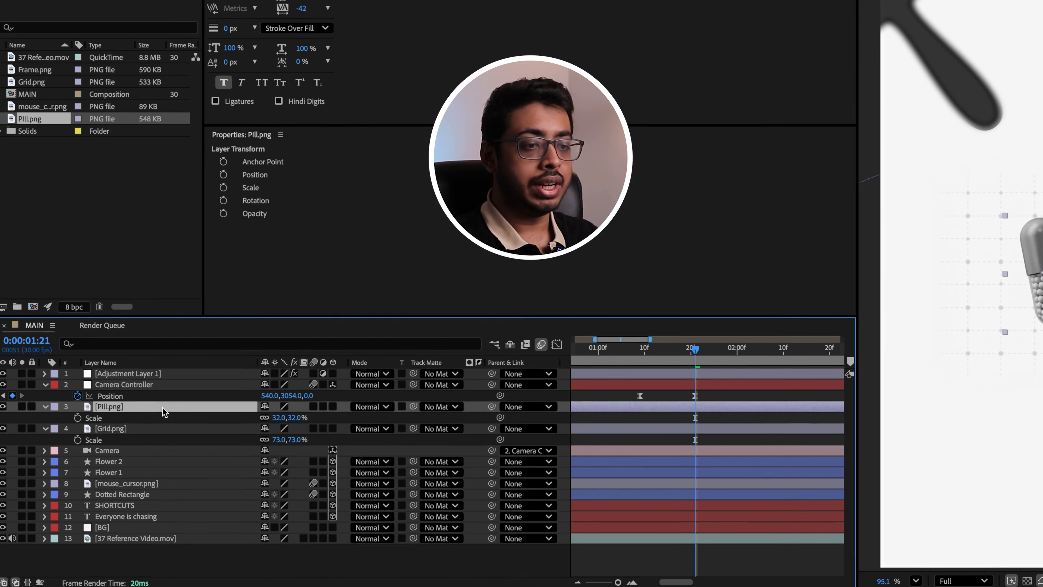
Add a Drop Shadow layer style to the pill with angle 141°, distance 14, size 29 and opacity 50%
{"action": "right_click", "coordinate": [162, 407]}
{"action": "mouse_move", "coordinate": [226, 362]}
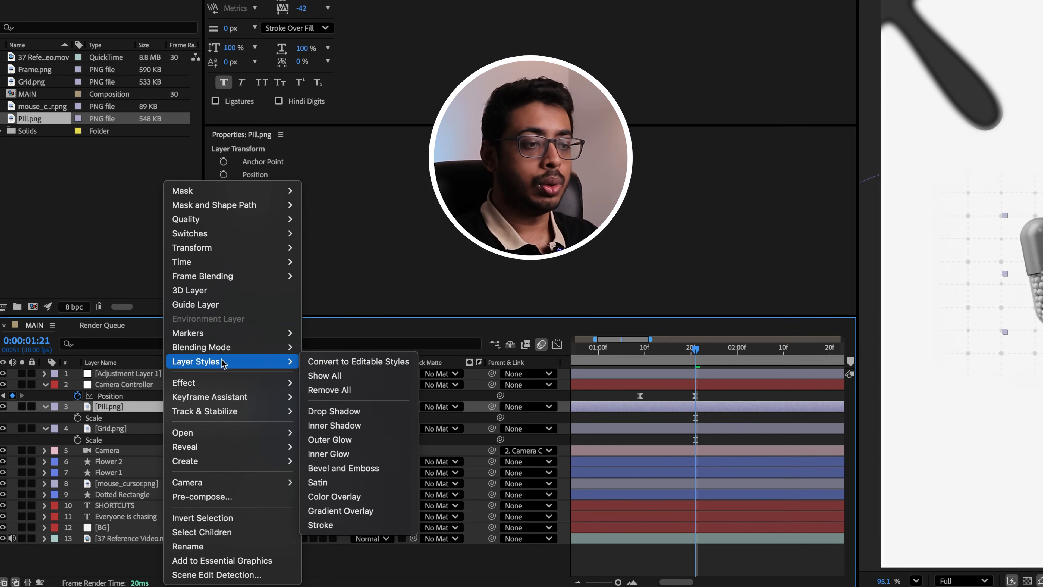
{"action": "left_click", "coordinate": [334, 411]}
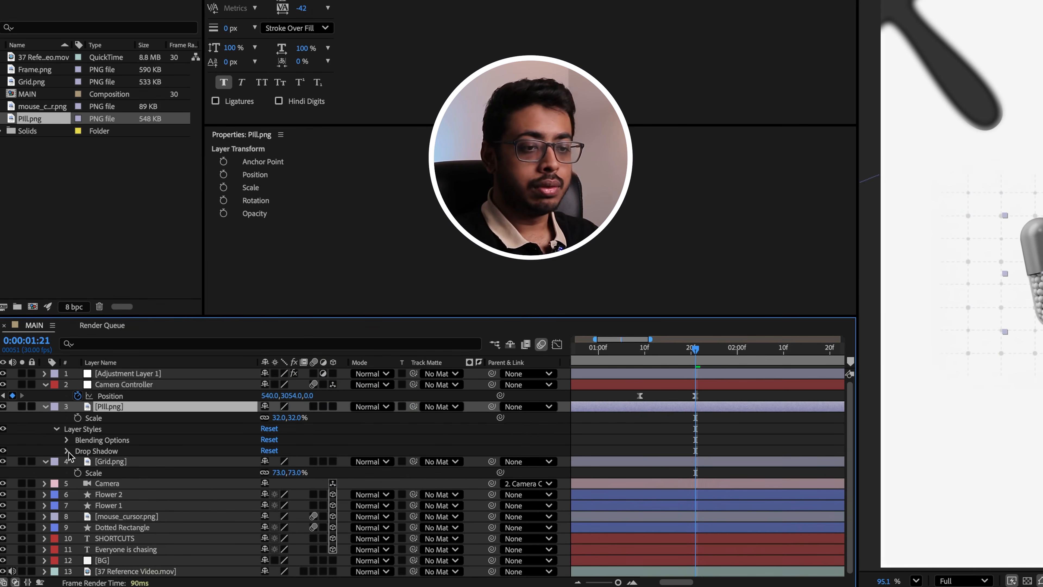
{"action": "left_click", "coordinate": [68, 450]}
{"action": "left_click_drag", "start_coordinate": [265, 517], "coordinate": [254, 544]}
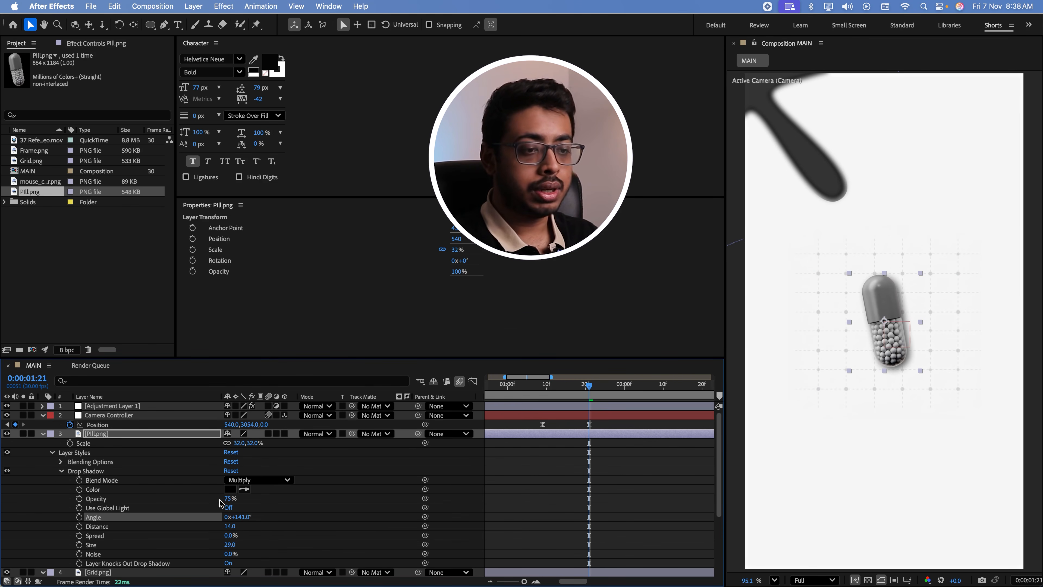
{"action": "left_click", "coordinate": [230, 498]}
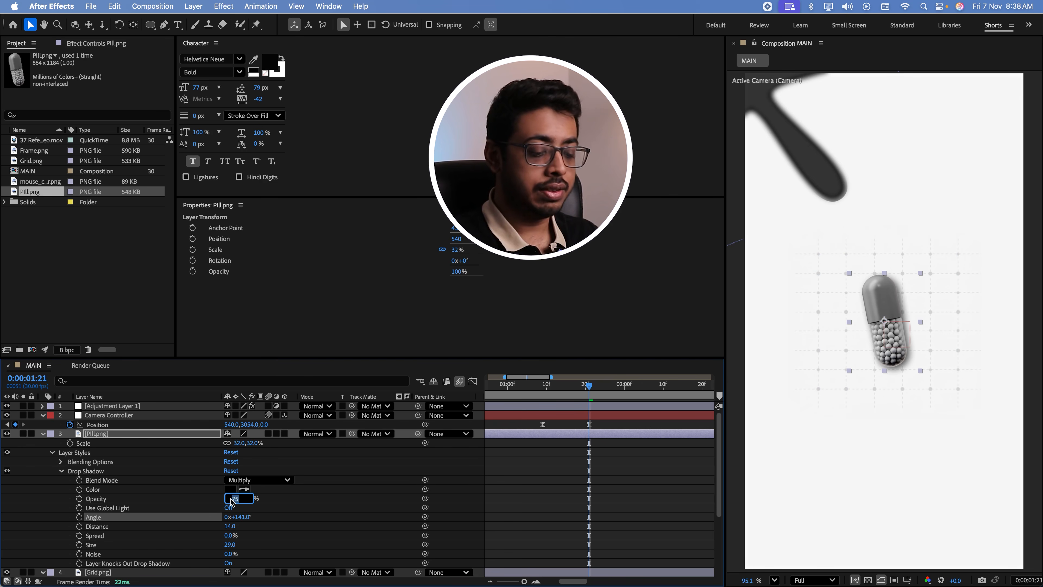
{"action": "left_click", "coordinate": [398, 538]}
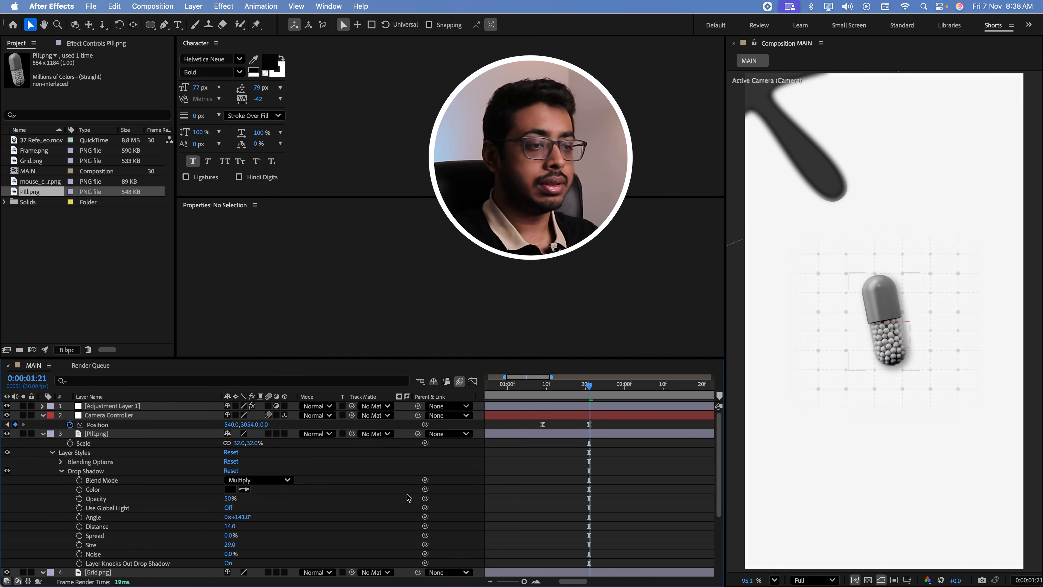
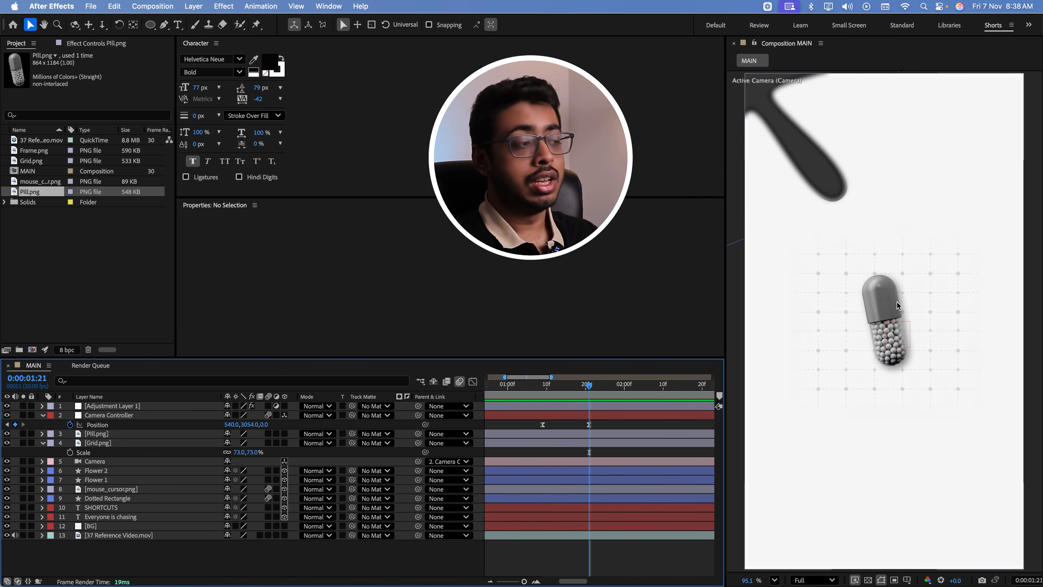
{"action": "right_click", "coordinate": [258, 550]}
{"action": "mouse_move", "coordinate": [294, 446]}
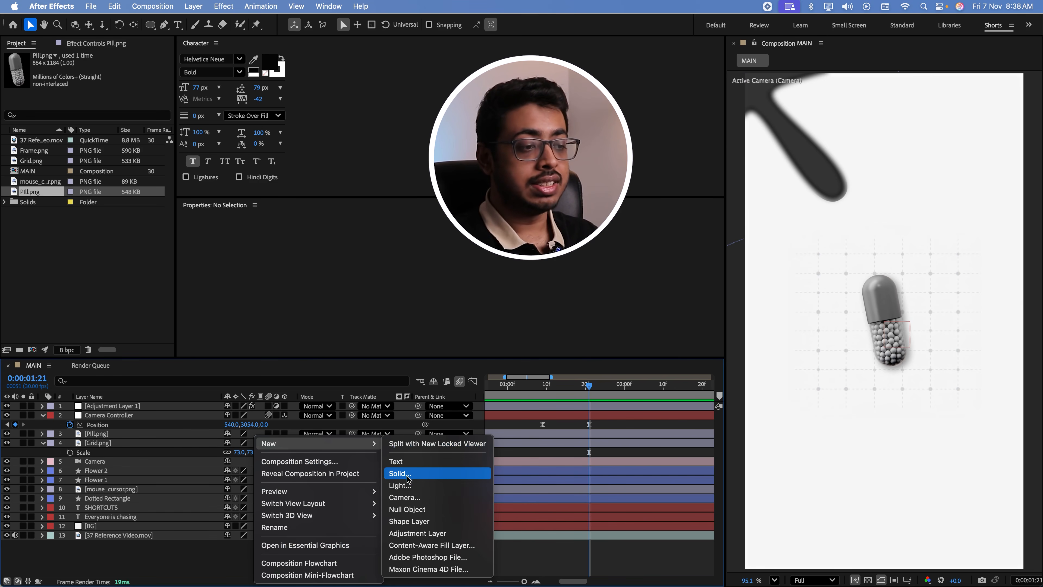
{"action": "left_click", "coordinate": [401, 486]}
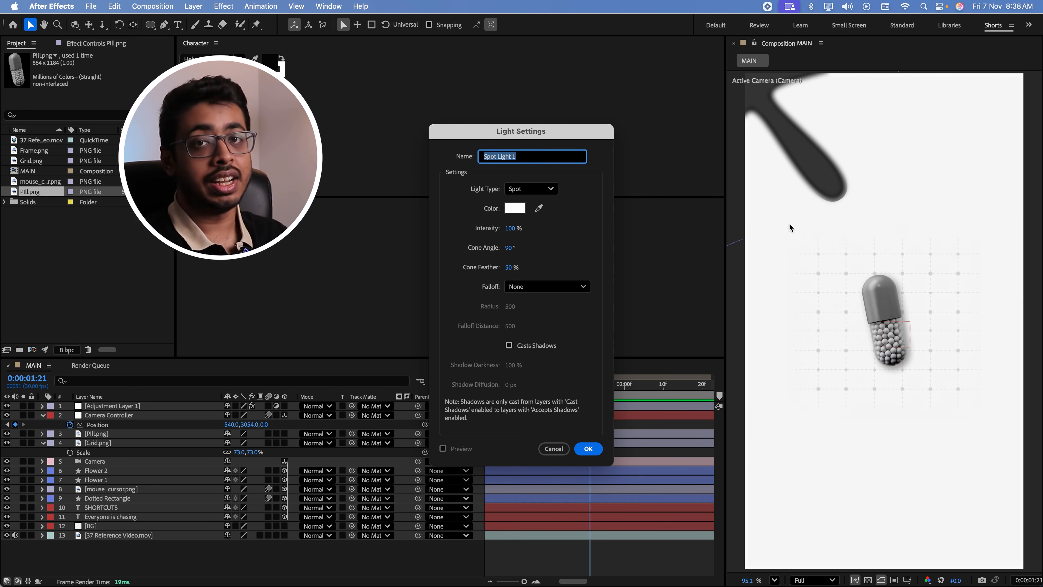
{"action": "left_click", "coordinate": [552, 448]}
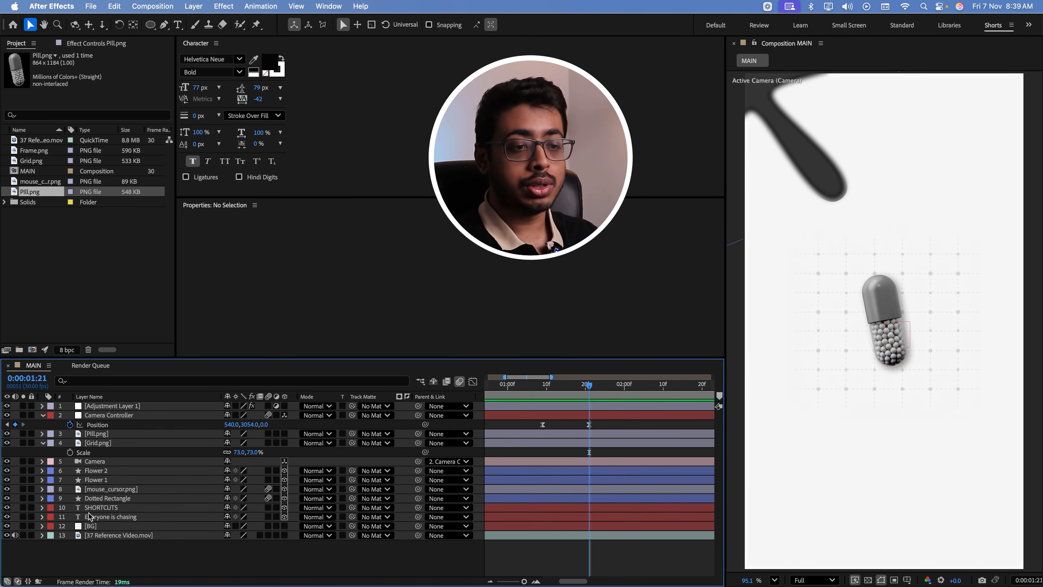
Pre-compose the Pill.png layer as "Pill", moving all attributes into the new composition
{"action": "left_click", "coordinate": [103, 434]}
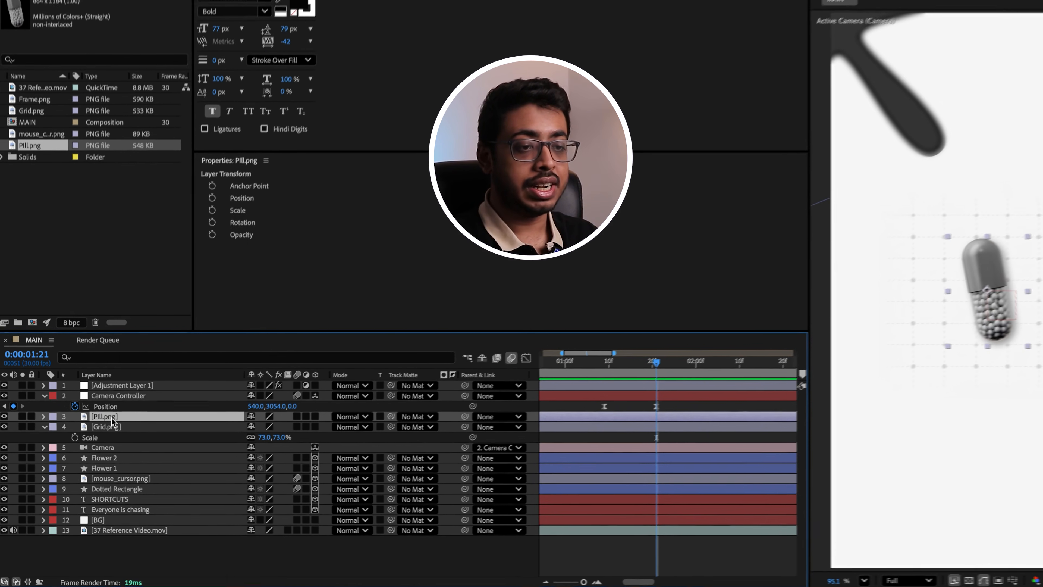
{"action": "right_click", "coordinate": [103, 431]}
{"action": "left_click", "coordinate": [141, 497]}
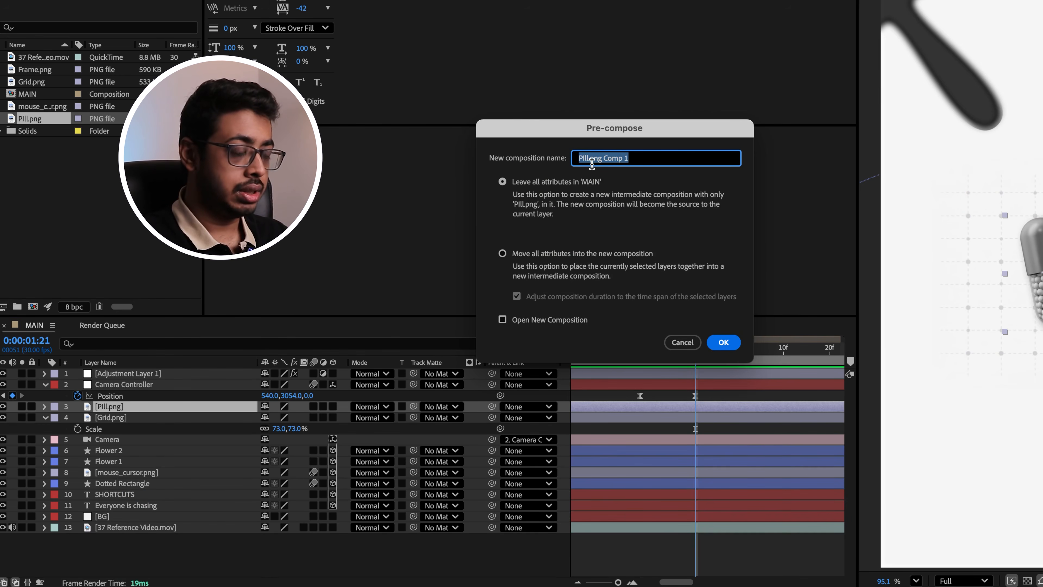
{"action": "type", "text": "Pill"}
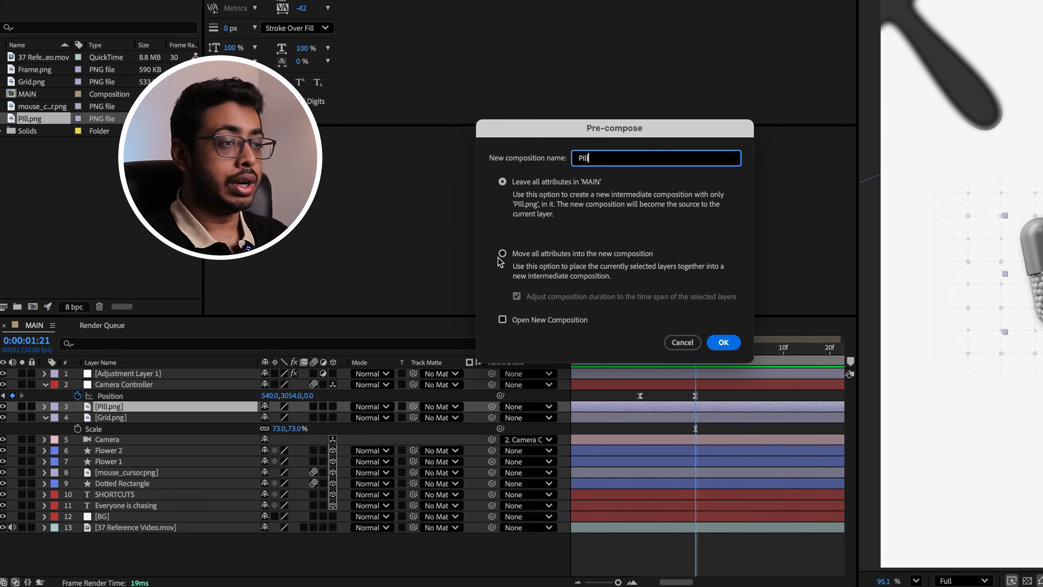
{"action": "left_click", "coordinate": [616, 253]}
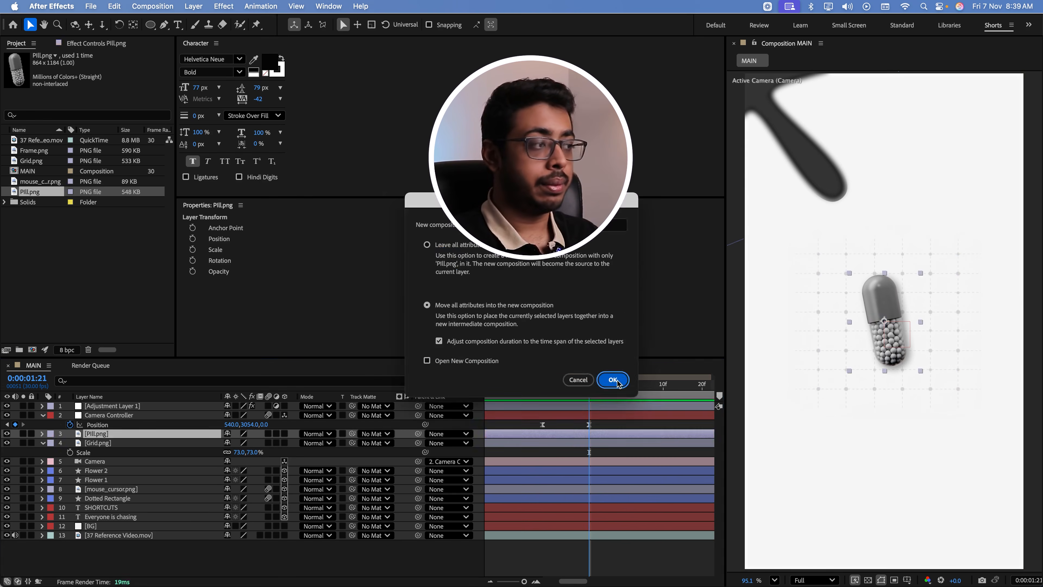
{"action": "left_click", "coordinate": [729, 346]}
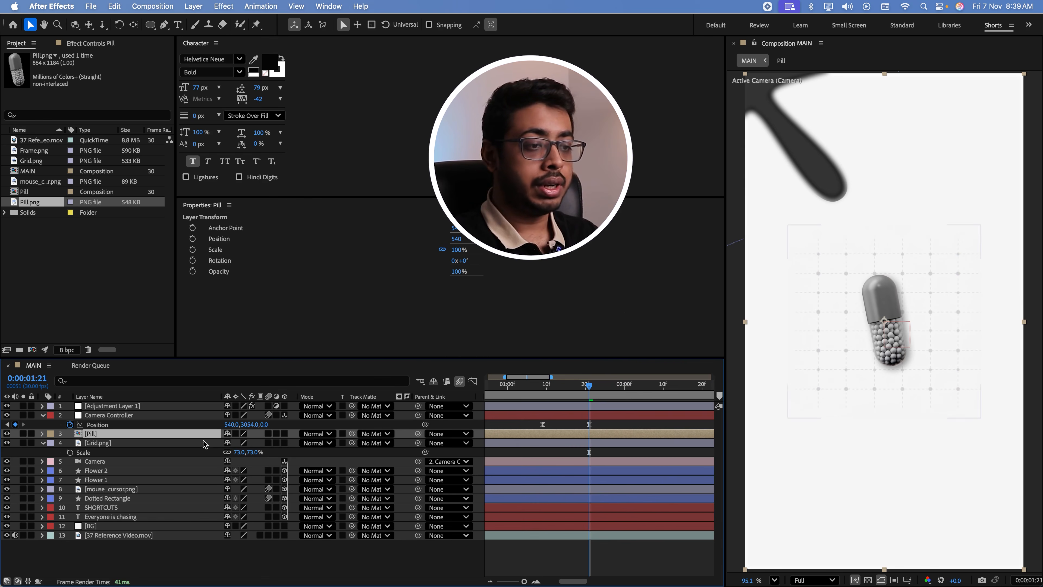
Turn the Pill and Grid.png layers into 3D layers and reposition the pill over the centre of the grid
{"action": "left_click", "coordinate": [284, 435]}
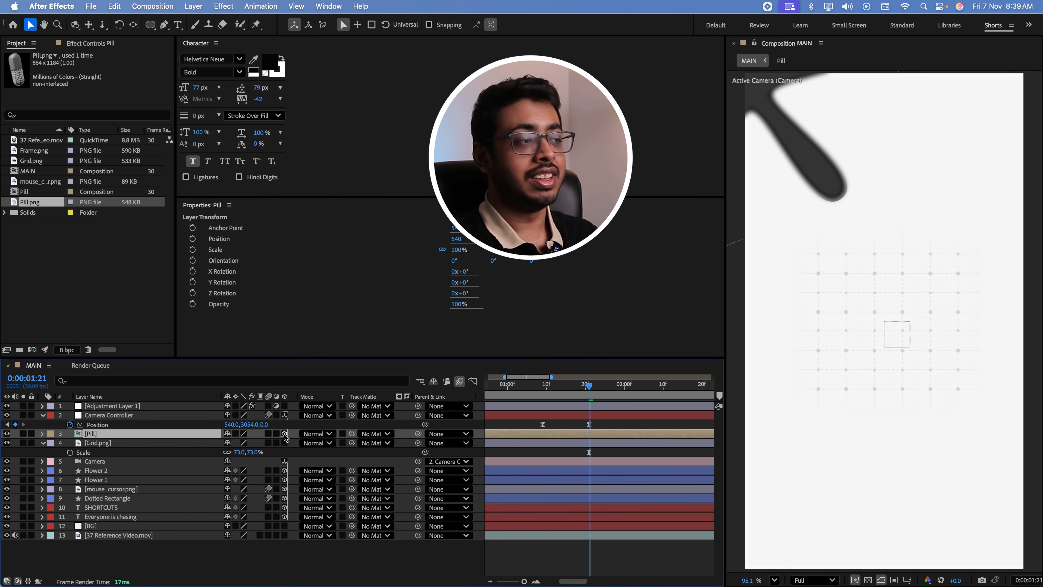
{"action": "scroll", "coordinate": [892, 304], "scroll_direction": "down", "scroll_amount": 5}
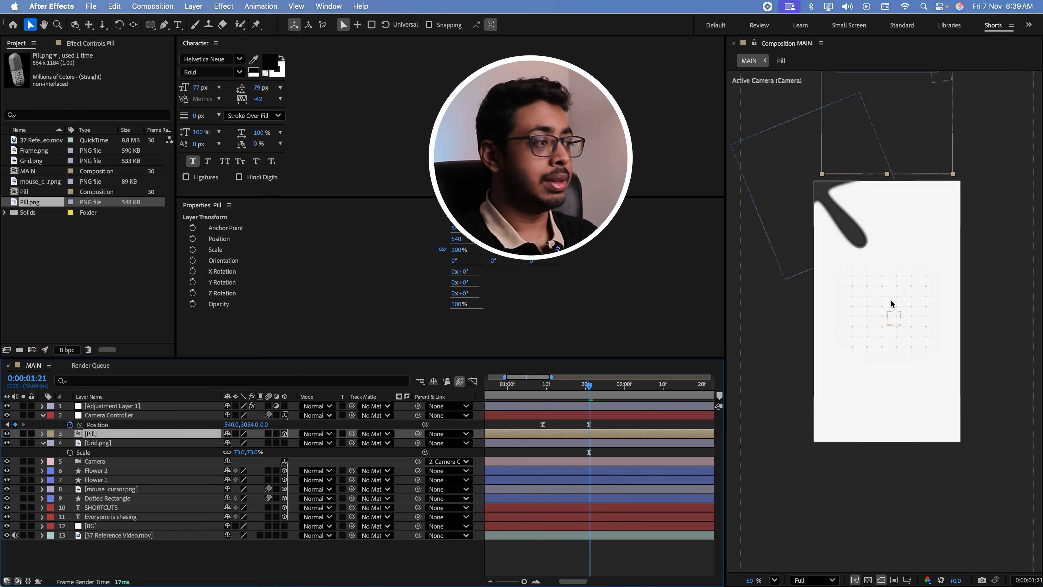
{"action": "scroll", "coordinate": [892, 304], "scroll_direction": "up", "scroll_amount": 2}
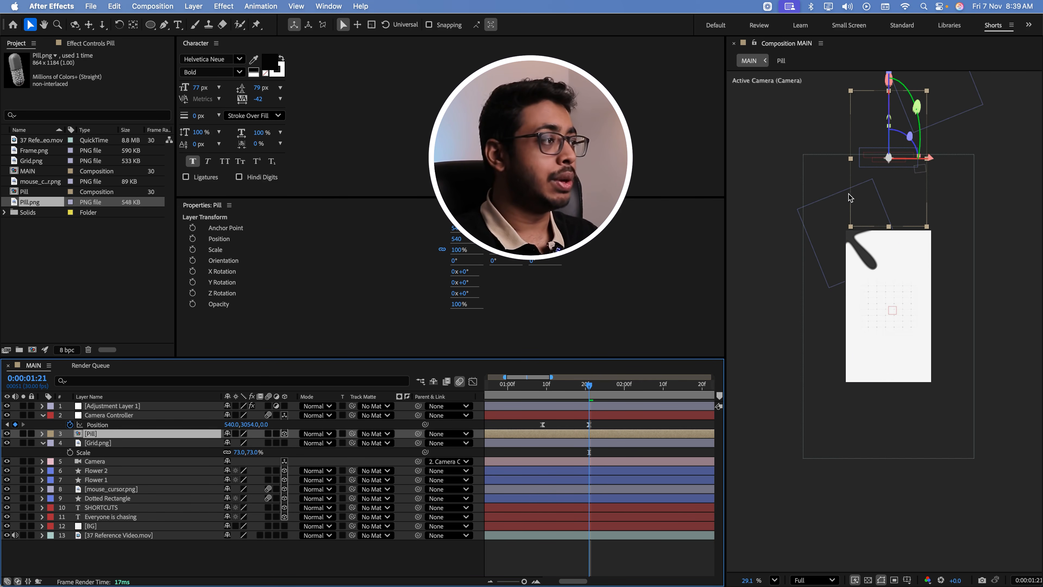
{"action": "scroll", "coordinate": [888, 295], "scroll_direction": "up", "scroll_amount": 4}
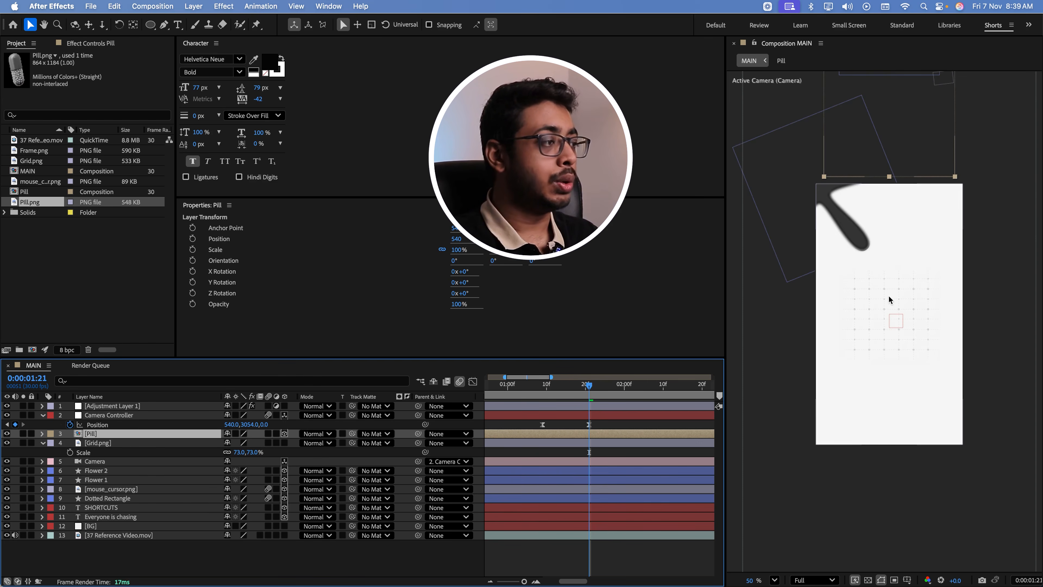
{"action": "scroll", "coordinate": [901, 271], "scroll_direction": "up", "scroll_amount": 1}
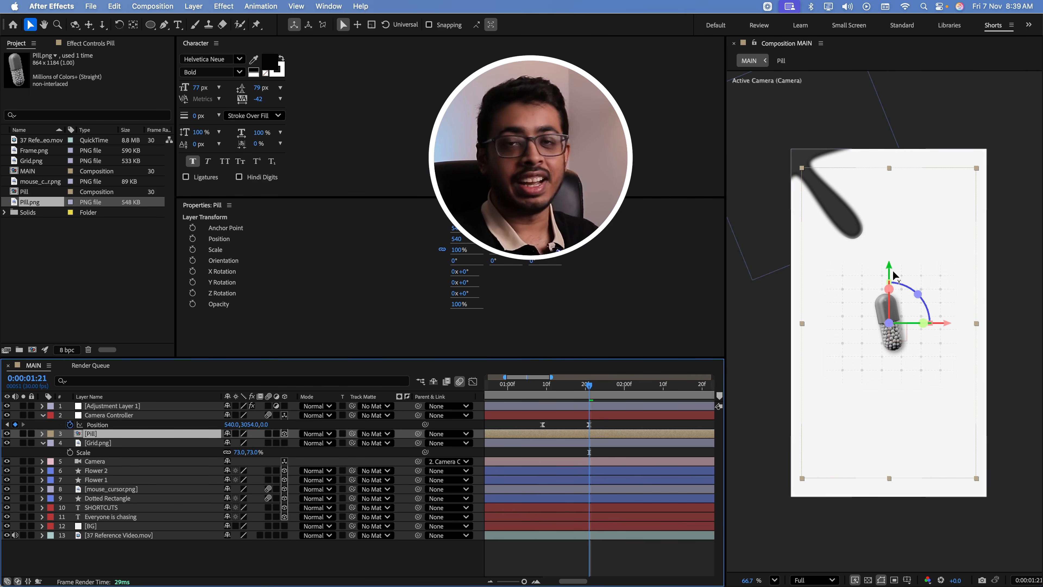
{"action": "key", "text": "slash"}
{"action": "left_click_drag", "start_coordinate": [524, 389], "coordinate": [592, 406]}
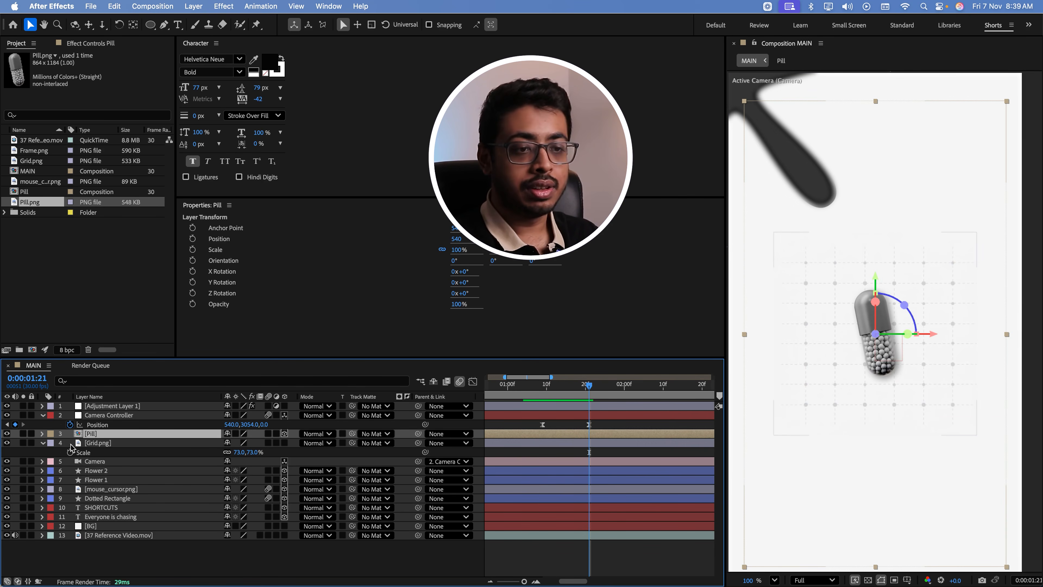
{"action": "left_click", "coordinate": [101, 444]}
{"action": "left_click", "coordinate": [285, 443]}
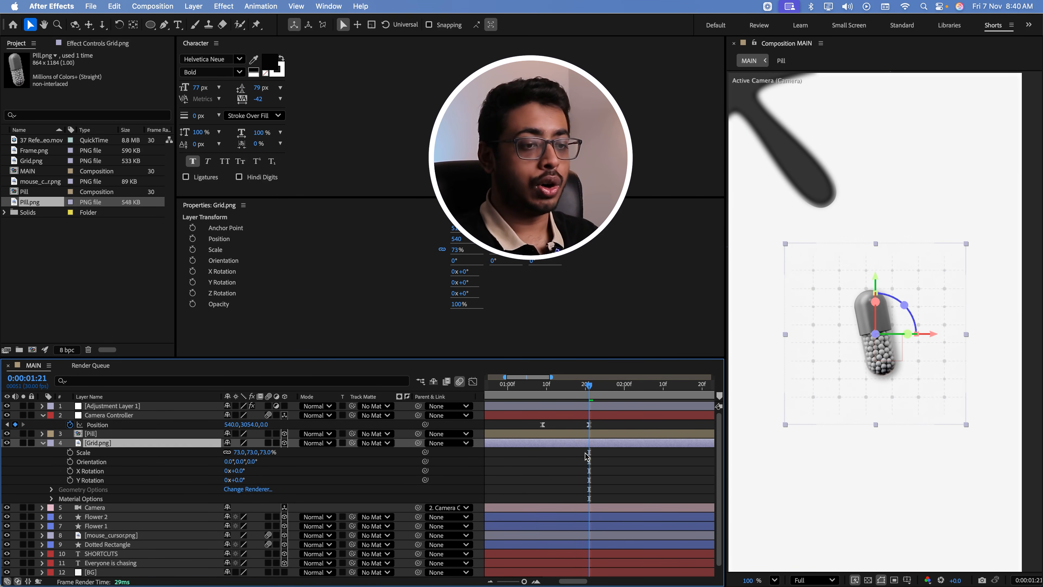
Trim the start of the Pill and Grid.png layers to 0:00:01:09 and preview the camera move
{"action": "left_click", "coordinate": [587, 433], "text": "shift"}
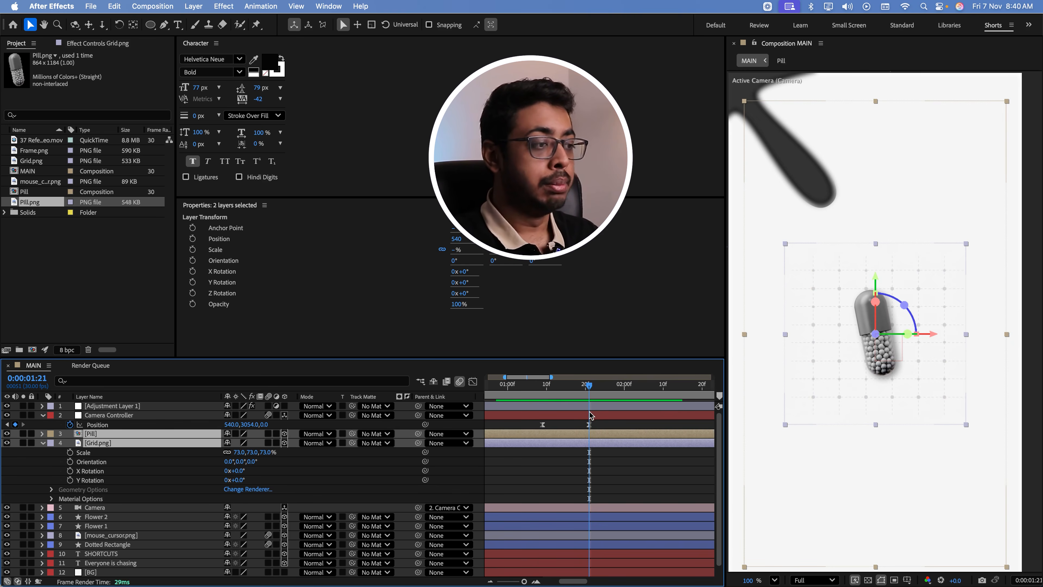
{"action": "left_click", "coordinate": [544, 394]}
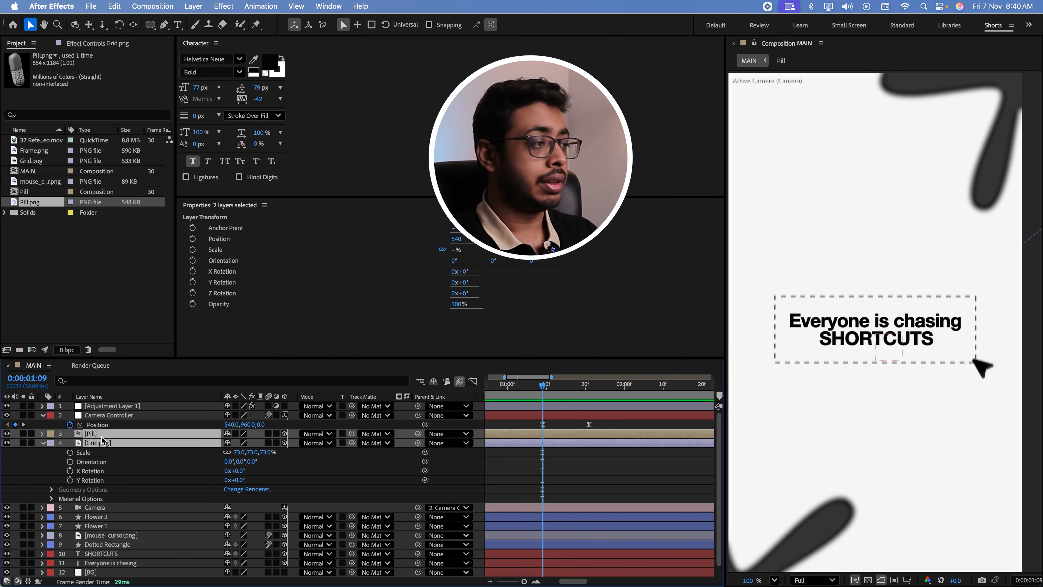
{"action": "key", "text": "alt+bracketleft"}
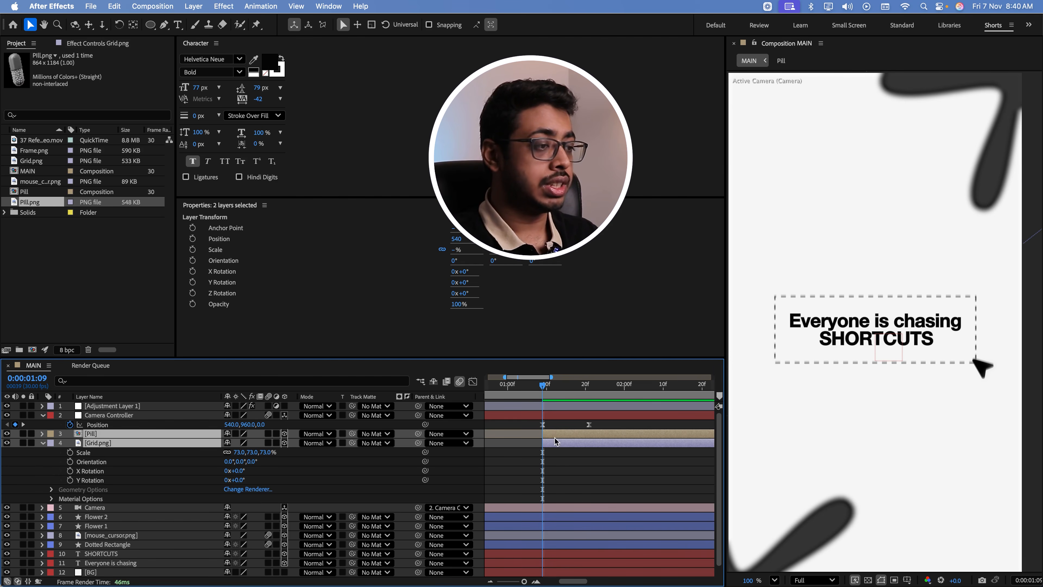
{"action": "left_click_drag", "start_coordinate": [542, 388], "coordinate": [509, 395]}
{"action": "key", "text": "space"}
Move the Camera Controller's second Position keyframe to 0:00:01:25 and check the slower move
{"action": "key", "text": "space"}
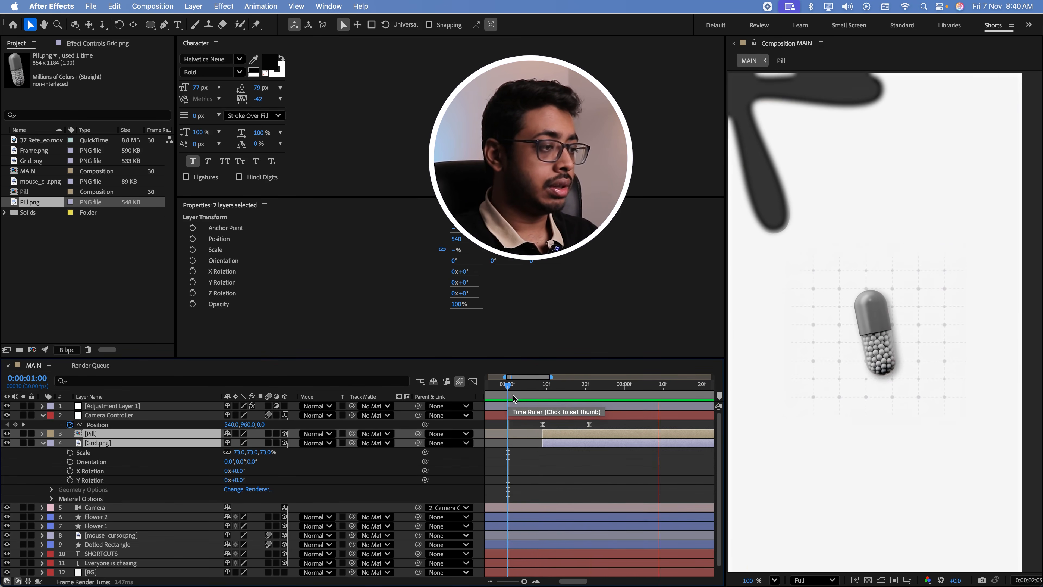
{"action": "left_click", "coordinate": [581, 423]}
{"action": "left_click_drag", "start_coordinate": [589, 425], "coordinate": [601, 425]}
{"action": "key", "text": "space"}
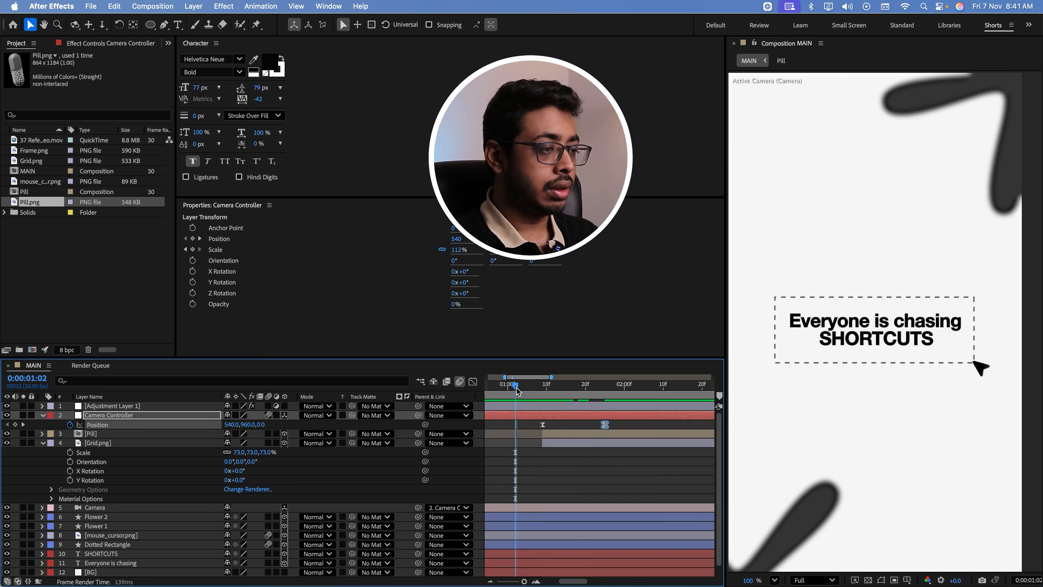
{"action": "left_click_drag", "start_coordinate": [624, 420], "coordinate": [532, 431]}
Reshape the Camera Controller's Position speed graph to peak early with a long ease-out, extend its end slightly, and preview it
{"action": "left_click", "coordinate": [473, 381]}
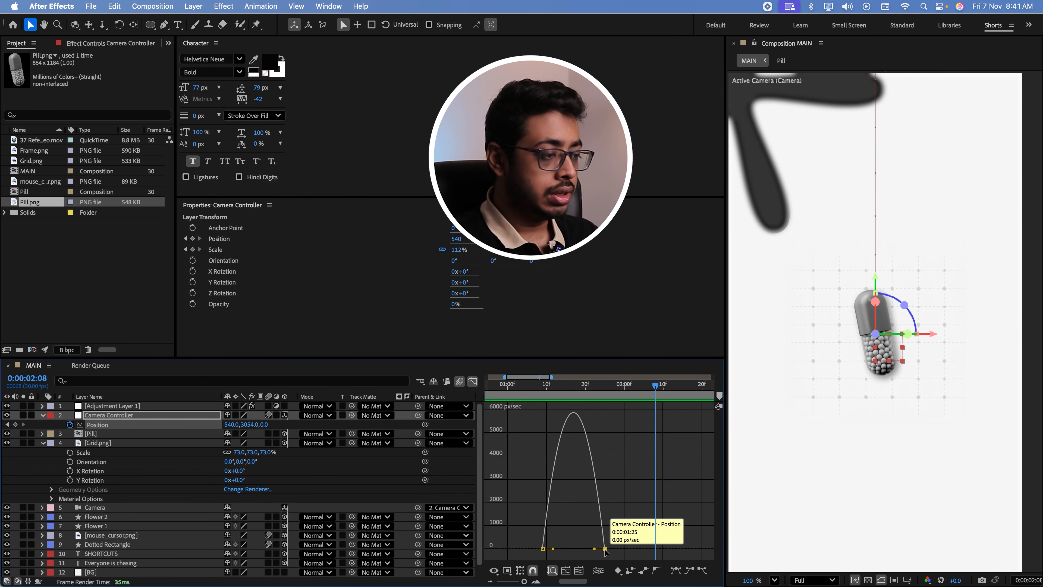
{"action": "left_click_drag", "start_coordinate": [594, 551], "coordinate": [584, 549]}
{"action": "left_click", "coordinate": [538, 386]}
{"action": "key", "text": "space"}
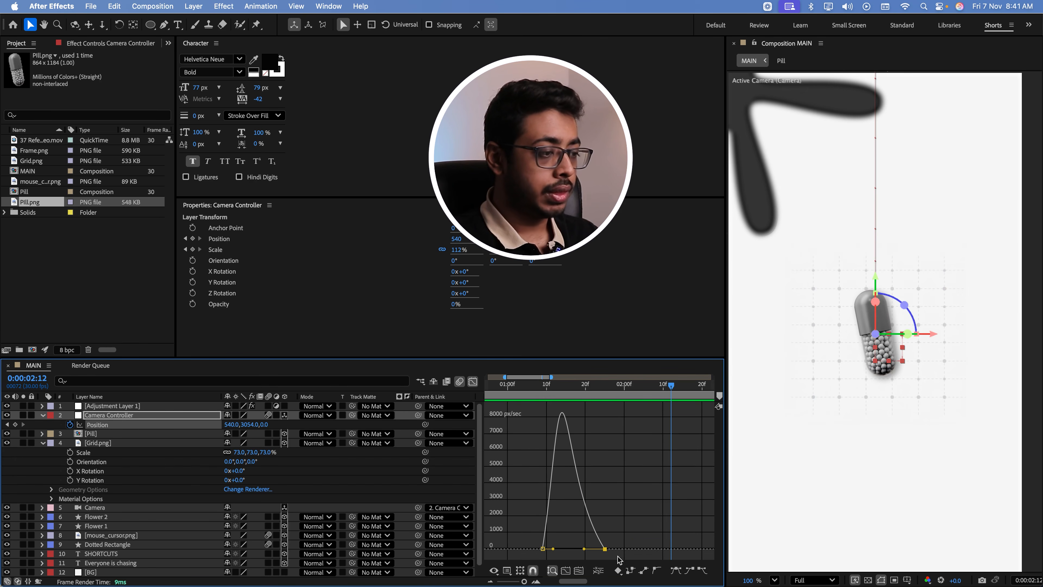
{"action": "left_click_drag", "start_coordinate": [585, 550], "coordinate": [616, 549]}
{"action": "left_click", "coordinate": [532, 387]}
{"action": "key", "text": "space"}
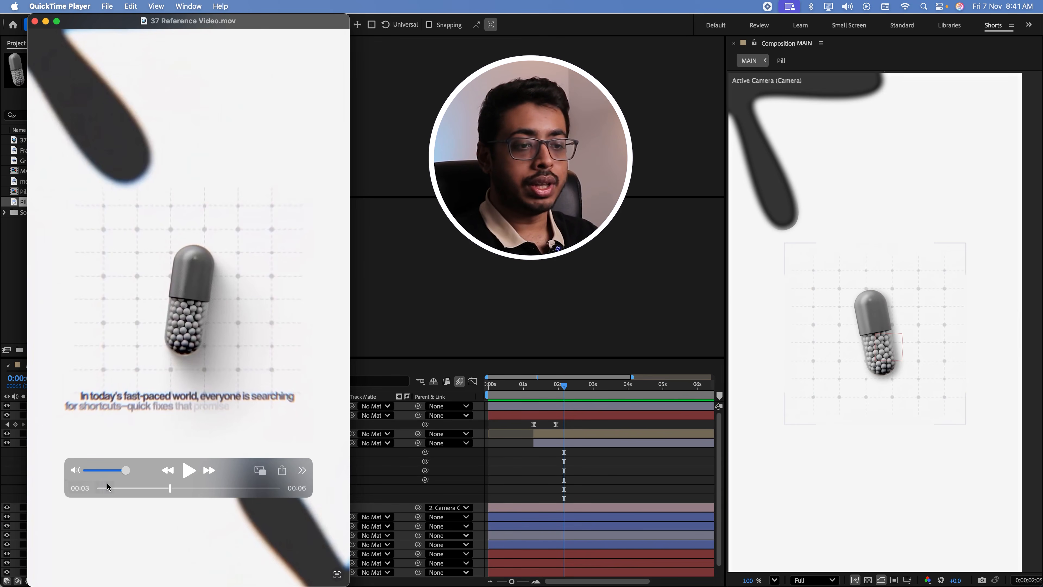
Check the pill scene in the reference video, and scale the Pill layer to 125% and the Grid.png layer to 98%
{"action": "mouse_move", "coordinate": [144, 488]}
{"action": "left_mouse_down"}
{"action": "mouse_move", "coordinate": [189, 495]}
{"action": "mouse_move", "coordinate": [160, 499]}
{"action": "left_mouse_up"}
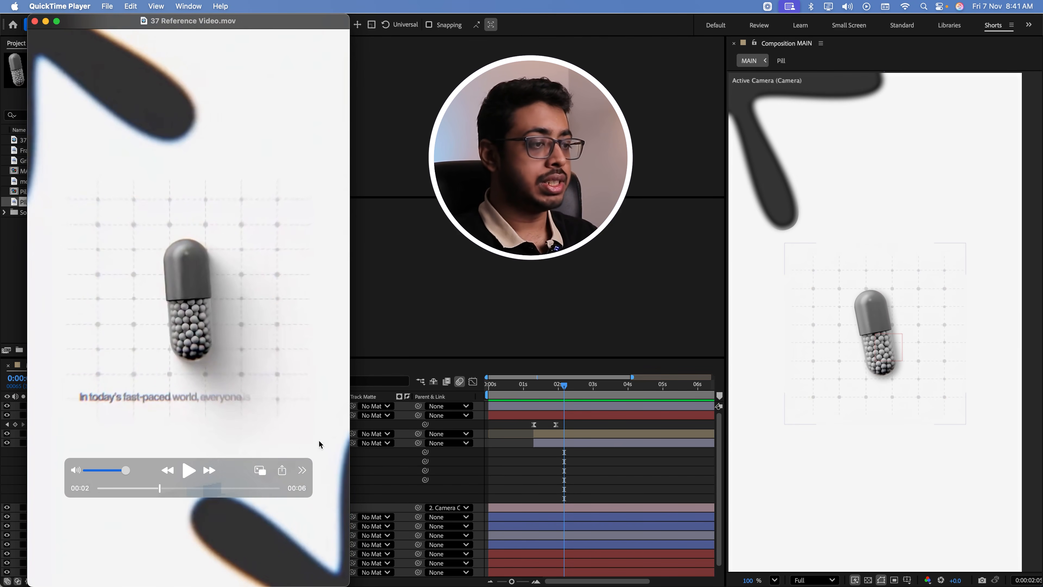
{"action": "left_click", "coordinate": [389, 367]}
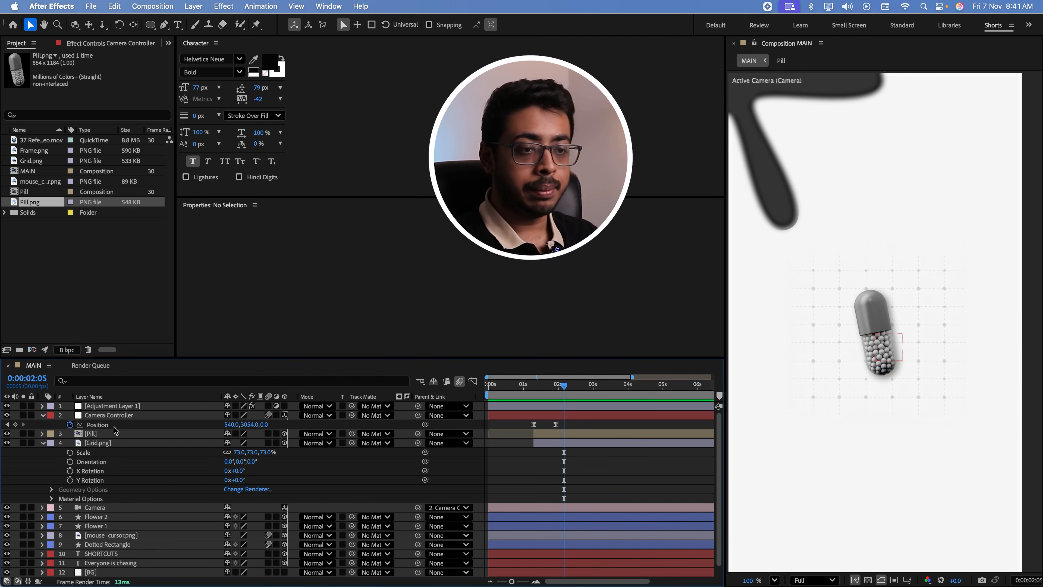
{"action": "left_click", "coordinate": [105, 416]}
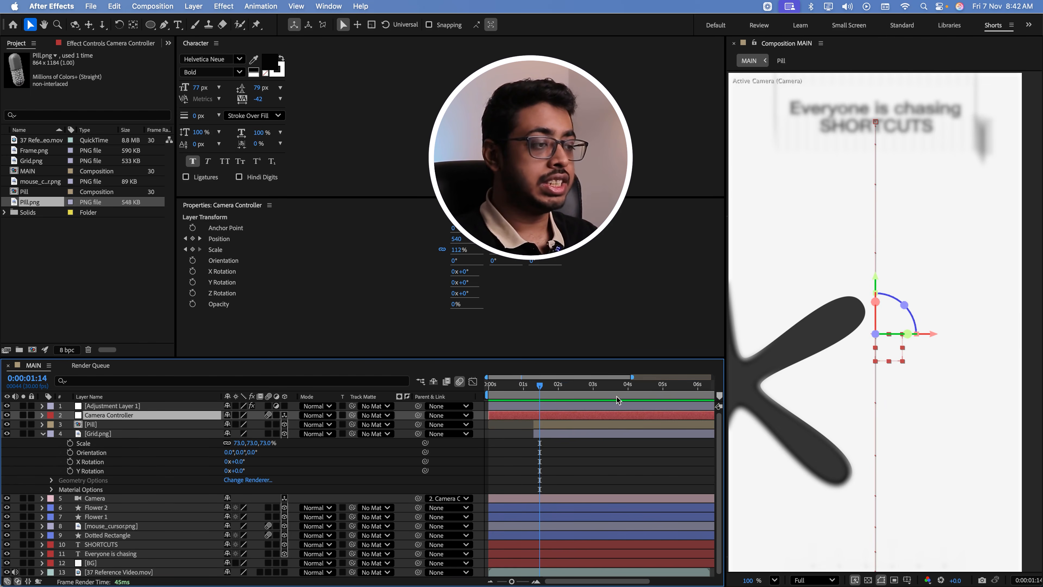
{"action": "left_click_drag", "start_coordinate": [533, 387], "coordinate": [558, 386]}
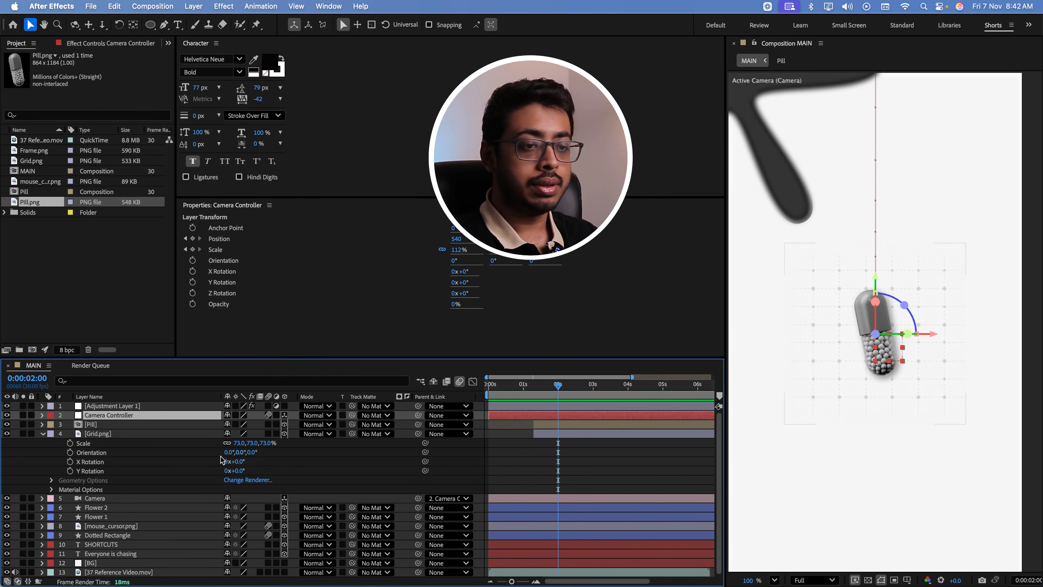
{"action": "left_click", "coordinate": [111, 425]}
{"action": "left_click", "coordinate": [115, 435], "text": "shift"}
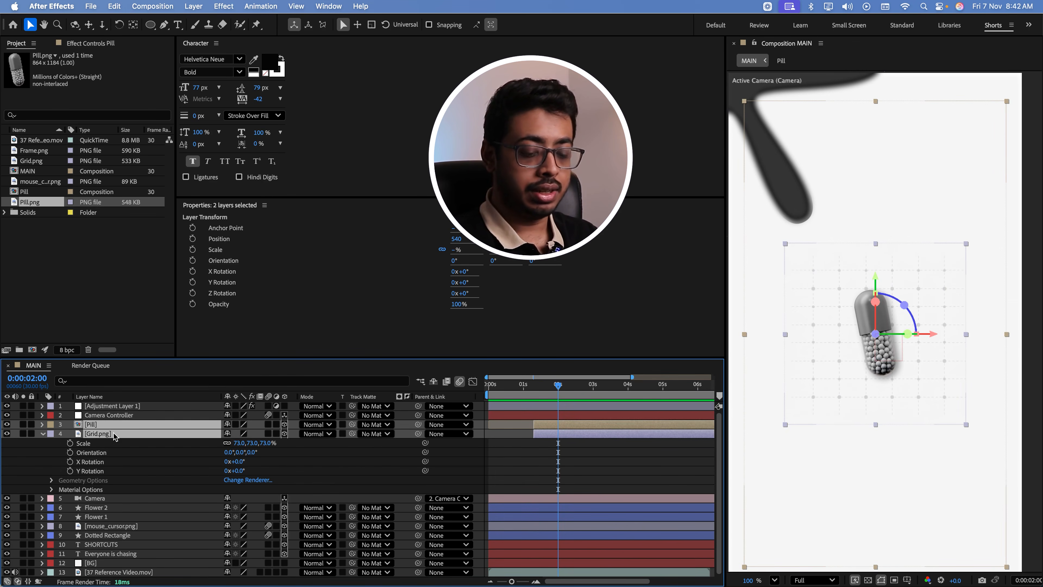
{"action": "key", "text": "s"}
{"action": "left_click_drag", "start_coordinate": [257, 435], "coordinate": [274, 435]}
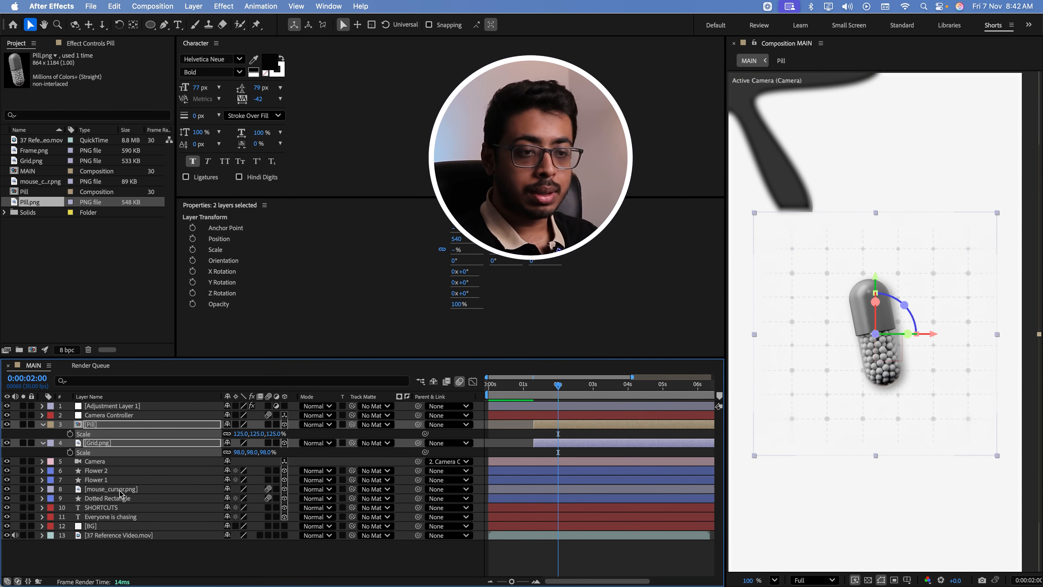
Move the Flower 1 and Flower 2 layers directly below Adjustment Layer 1, above the pill and grid, and scrub through the transition
{"action": "left_click", "coordinate": [110, 473]}
{"action": "left_click", "coordinate": [109, 479], "text": "shift"}
{"action": "left_click_drag", "start_coordinate": [109, 479], "coordinate": [112, 411]}
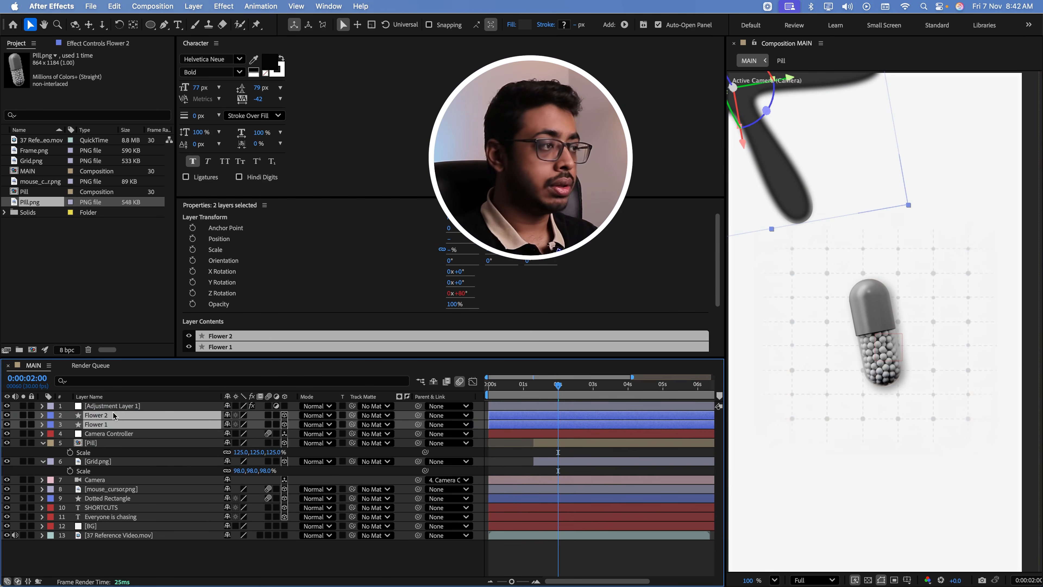
{"action": "left_click_drag", "start_coordinate": [526, 394], "coordinate": [557, 394]}
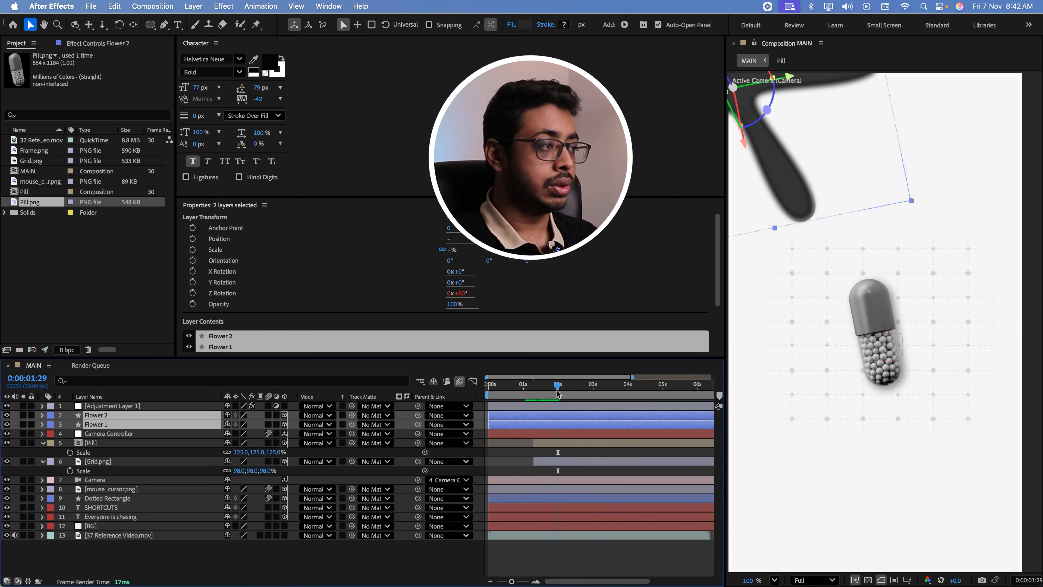
Keyframe the Camera Controller's Scale at 112% on 0:00:01:16 and at 126% on 0:00:03:10
{"action": "left_click", "coordinate": [109, 435]}
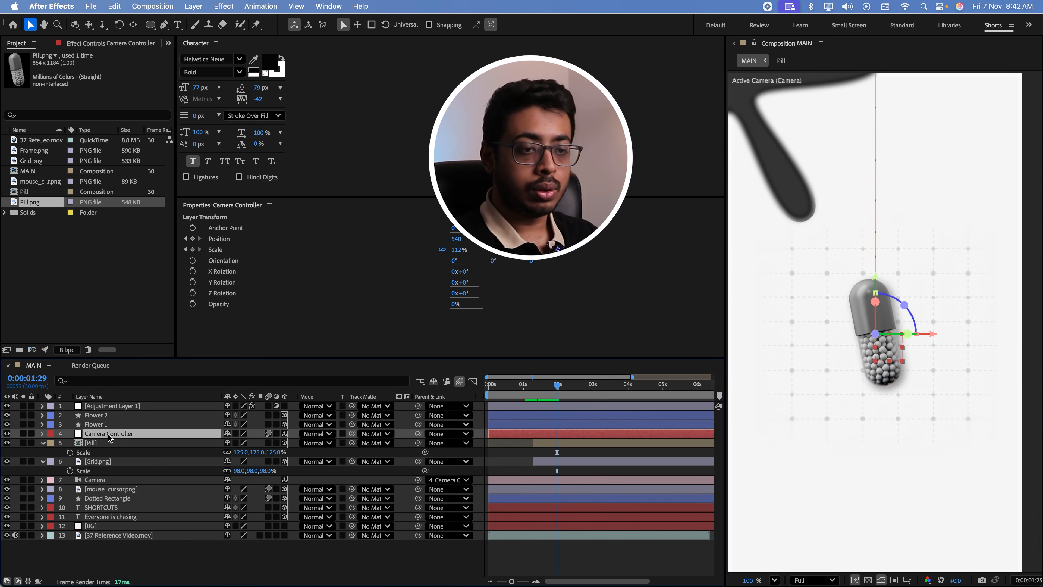
{"action": "key", "text": "s"}
{"action": "left_click_drag", "start_coordinate": [534, 386], "coordinate": [544, 387]}
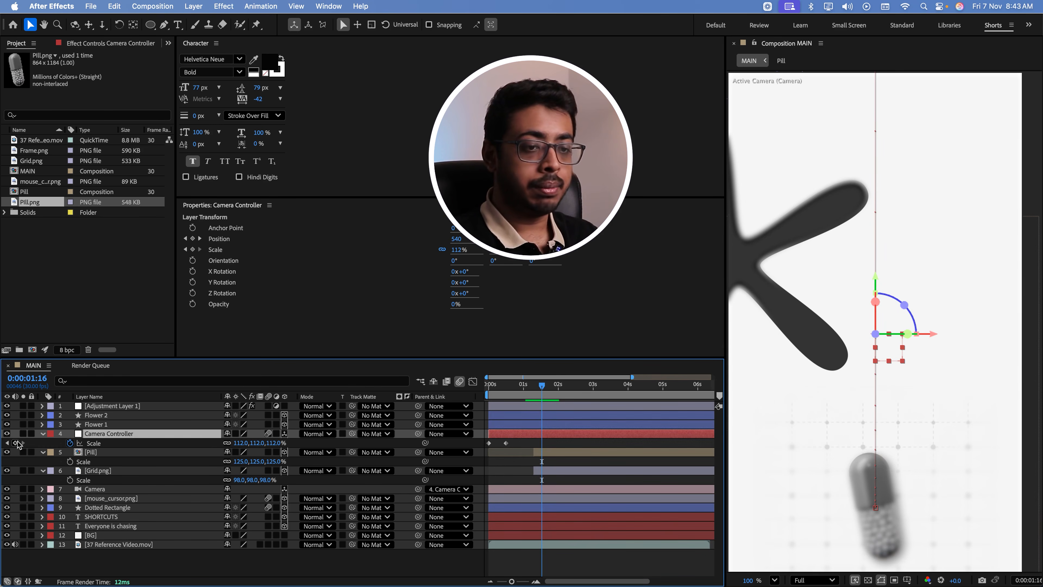
{"action": "left_click", "coordinate": [15, 443]}
{"action": "left_click", "coordinate": [571, 390]}
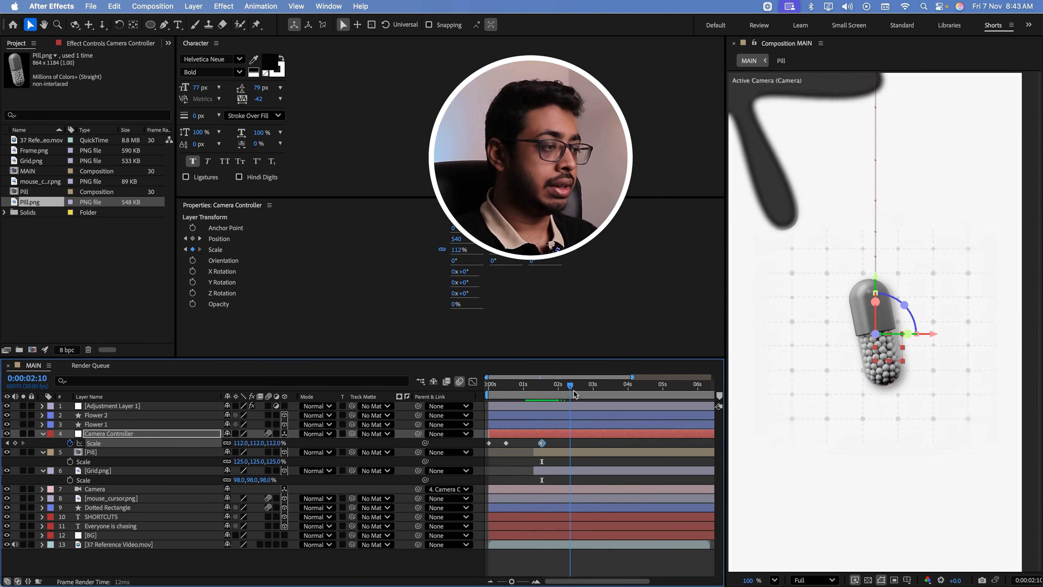
{"action": "left_click_drag", "start_coordinate": [574, 393], "coordinate": [603, 394]}
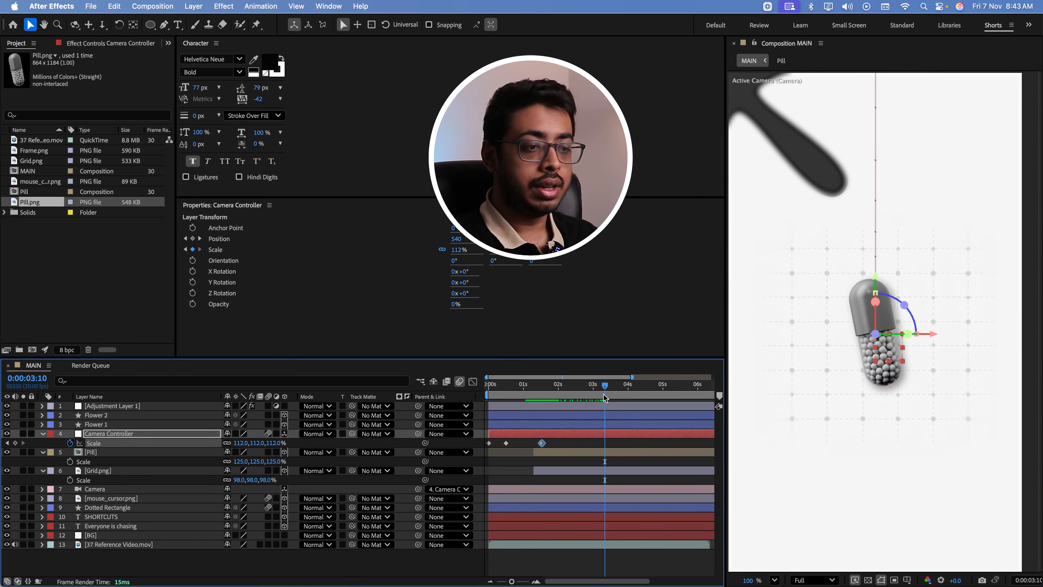
{"action": "left_click_drag", "start_coordinate": [261, 448], "coordinate": [268, 447]}
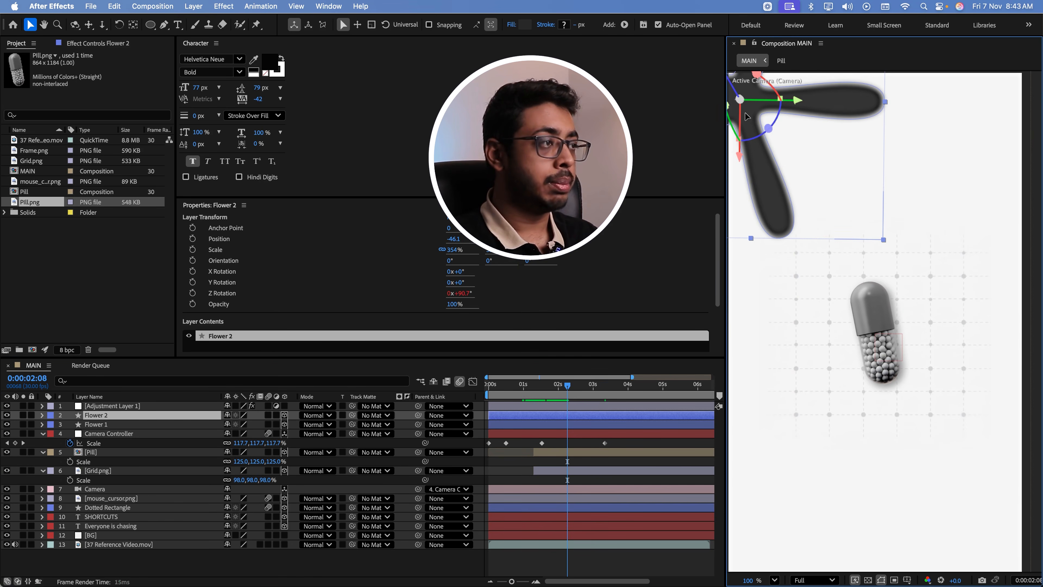
Move Flower 2 further out toward the frame's upper-left corner, to an X position of about -123.7, preview the transition and save the project
{"action": "left_click_drag", "start_coordinate": [751, 118], "coordinate": [743, 93]}
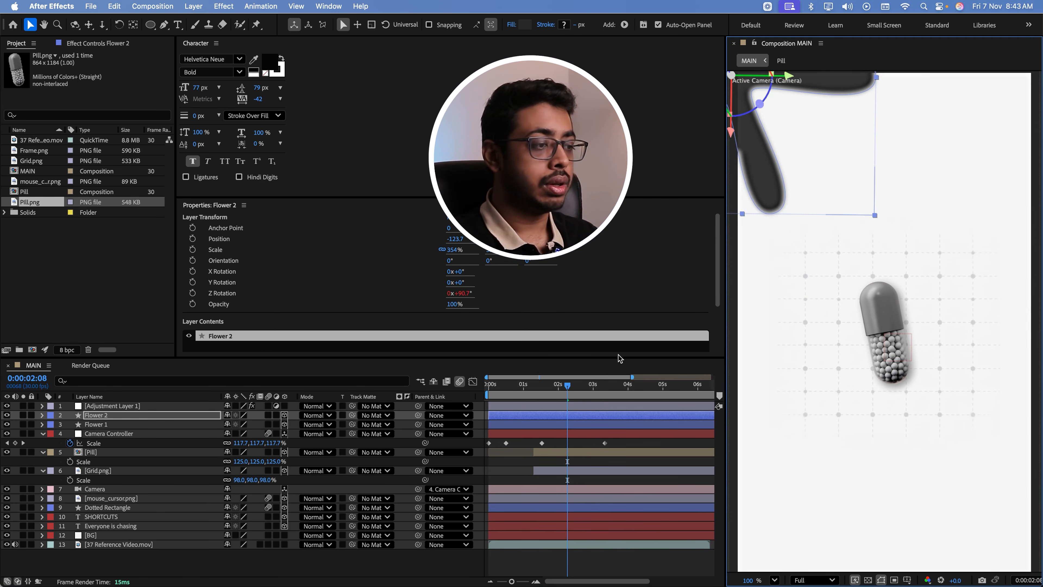
{"action": "left_click_drag", "start_coordinate": [597, 390], "coordinate": [514, 407]}
{"action": "key", "text": "space"}
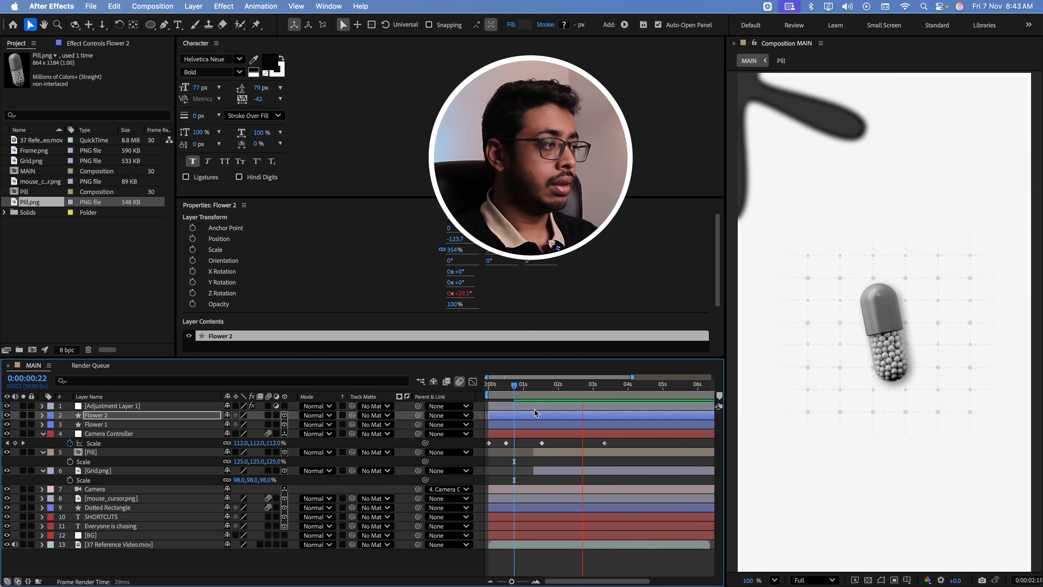
{"action": "key", "text": "space"}
{"action": "key", "text": "super+s"}
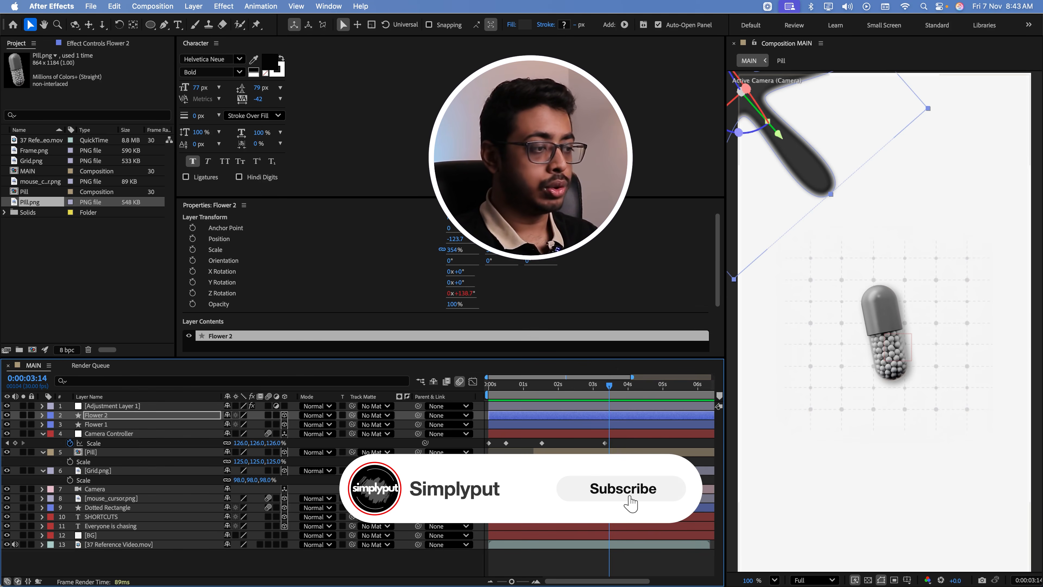
Check the pill scene's corner flowers in the reference video, and place a duplicate of Flower 2 in the frame's lower-right corner, at X 1232
{"action": "left_click", "coordinate": [626, 387]}
{"action": "key", "text": "super+Tab"}
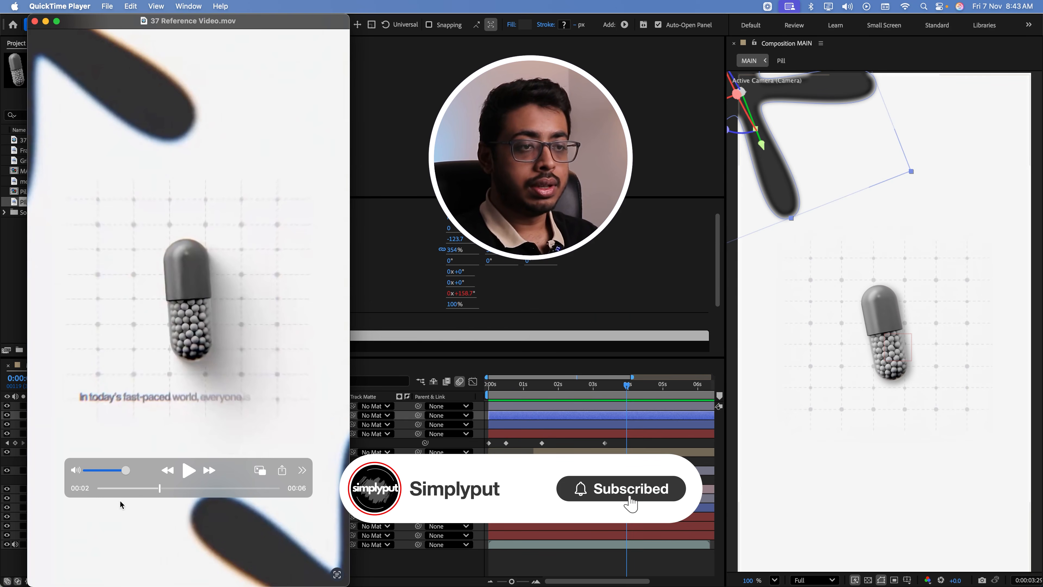
{"action": "left_click_drag", "start_coordinate": [158, 489], "coordinate": [169, 489]}
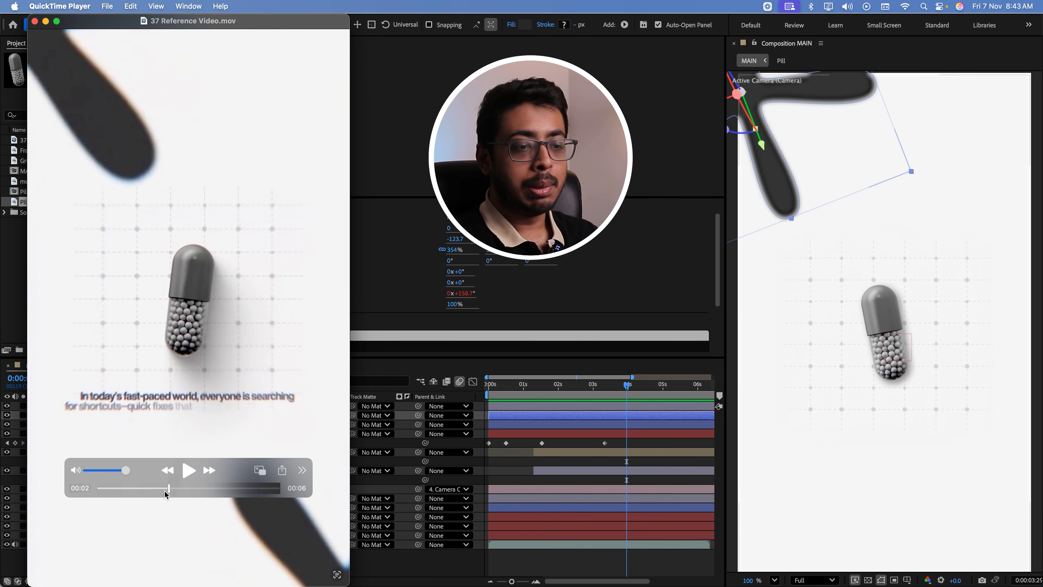
{"action": "left_click_drag", "start_coordinate": [166, 494], "coordinate": [177, 491]}
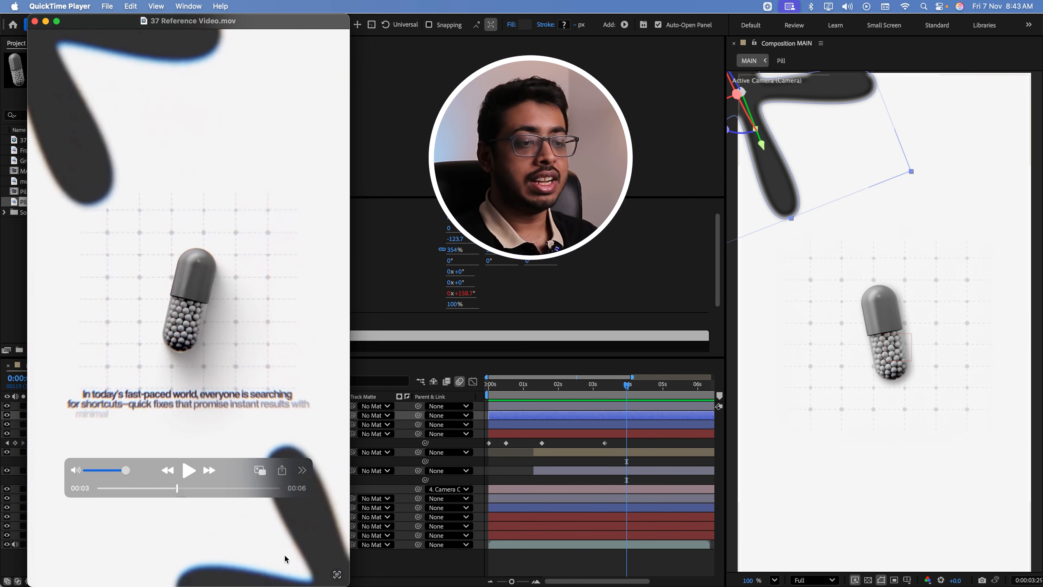
{"action": "key", "text": "super+Tab"}
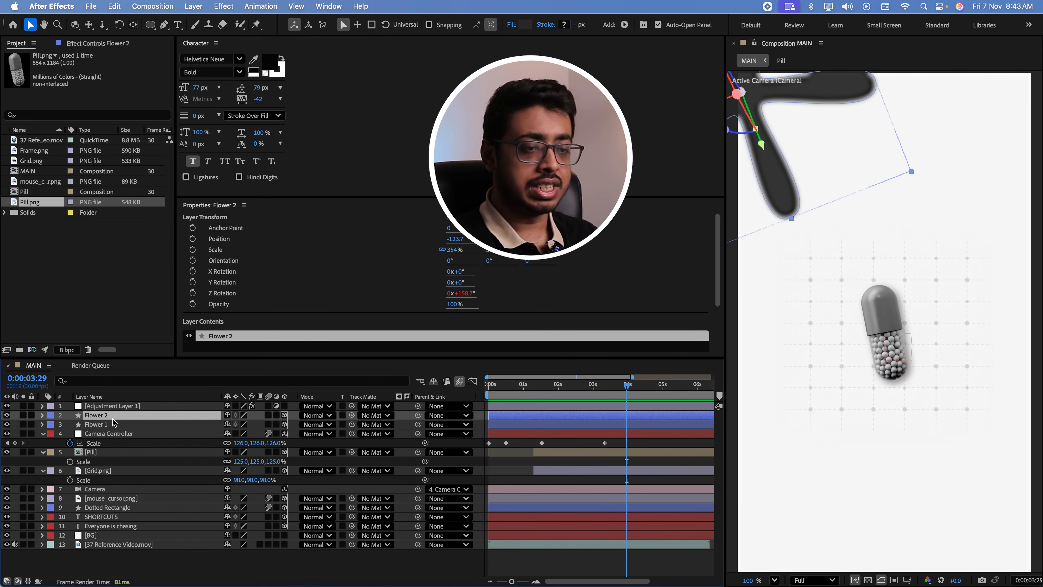
{"action": "key", "text": "super+d"}
{"action": "left_click_drag", "start_coordinate": [774, 181], "coordinate": [1038, 580]}
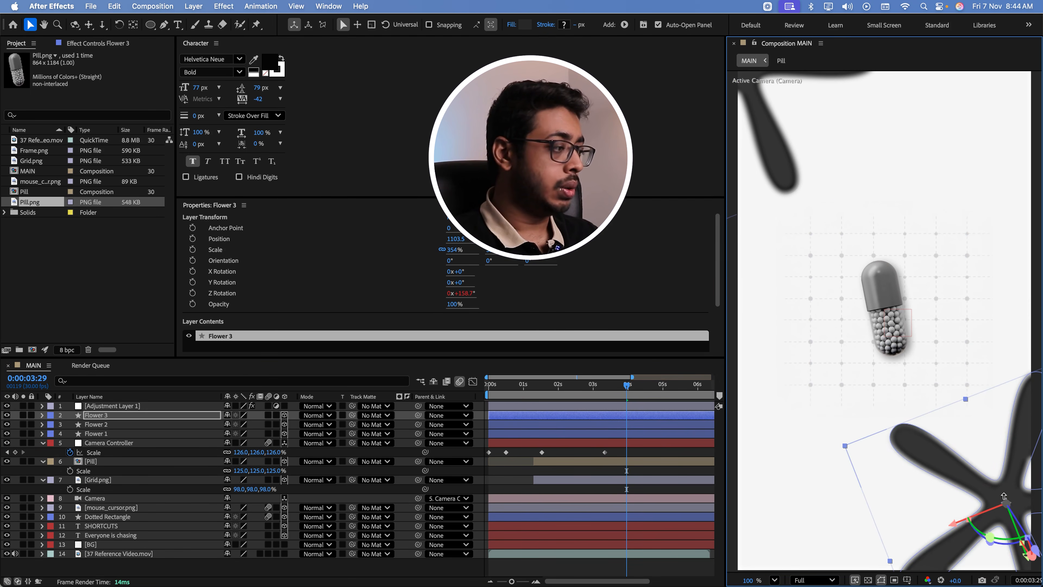
{"action": "left_click_drag", "start_coordinate": [986, 494], "coordinate": [1014, 551]}
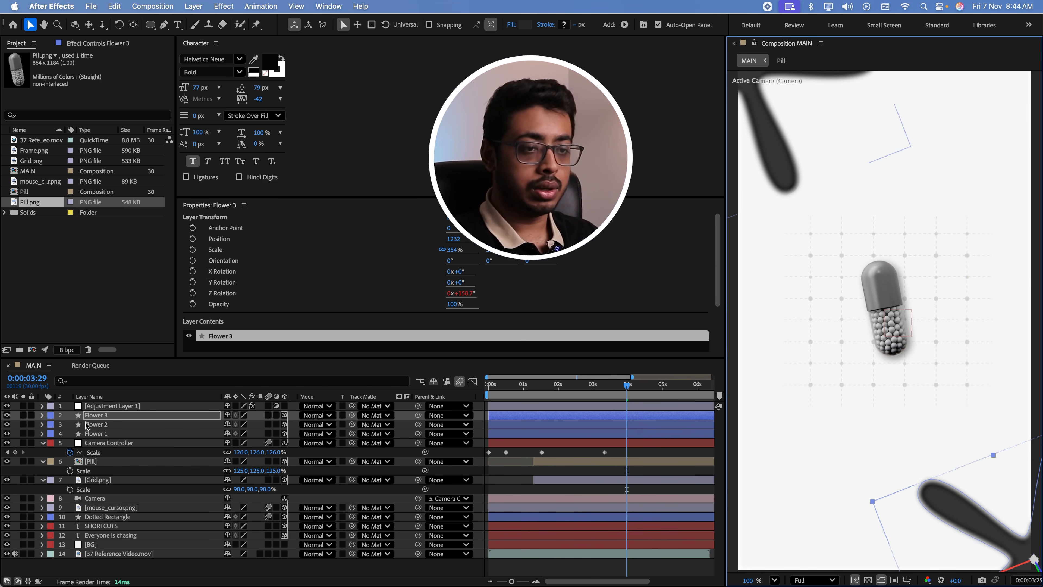
Scale the Flower 3 layer to 416% and preview the transition into the pill scene
{"action": "left_click", "coordinate": [97, 415]}
{"action": "key", "text": "s"}
{"action": "left_click_drag", "start_coordinate": [254, 424], "coordinate": [305, 442]}
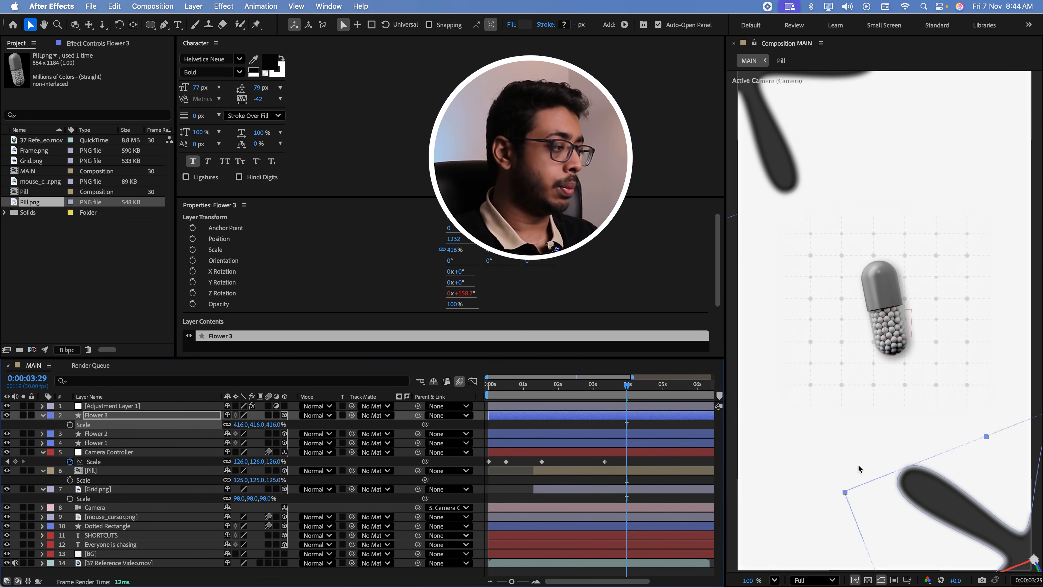
{"action": "left_click_drag", "start_coordinate": [626, 386], "coordinate": [536, 435]}
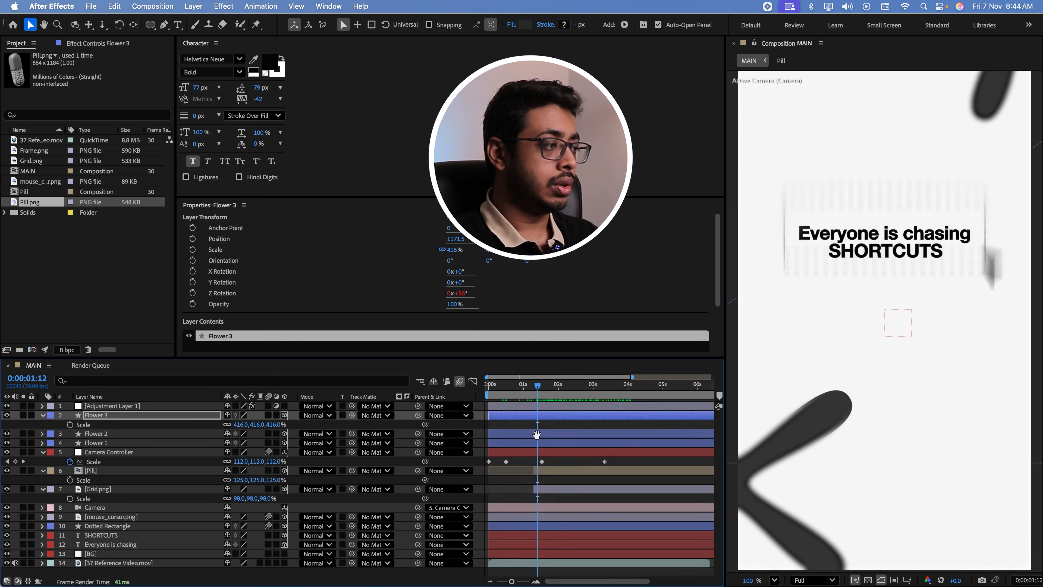
{"action": "key", "text": "space"}
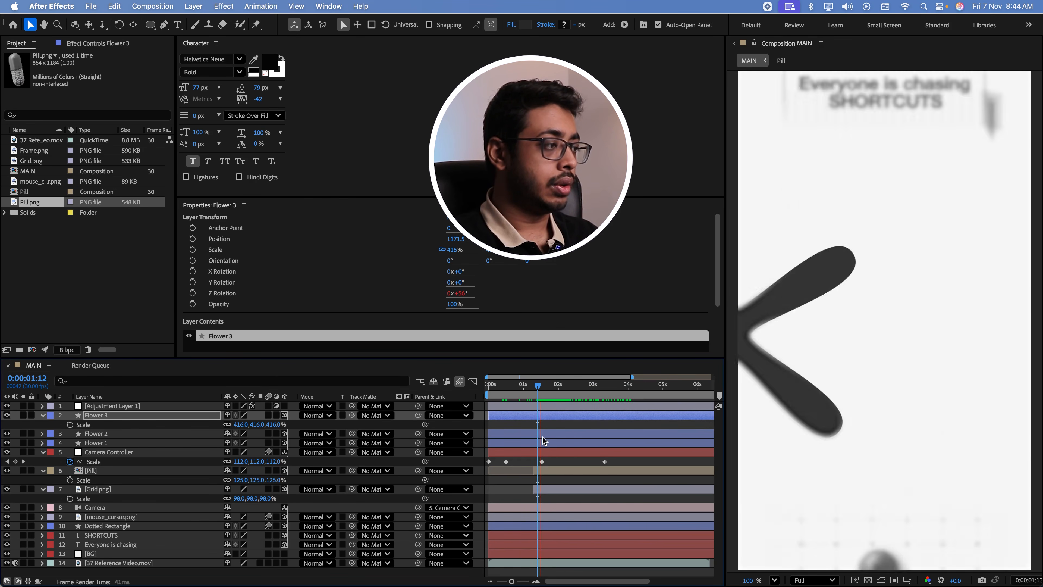
{"action": "key", "text": "space"}
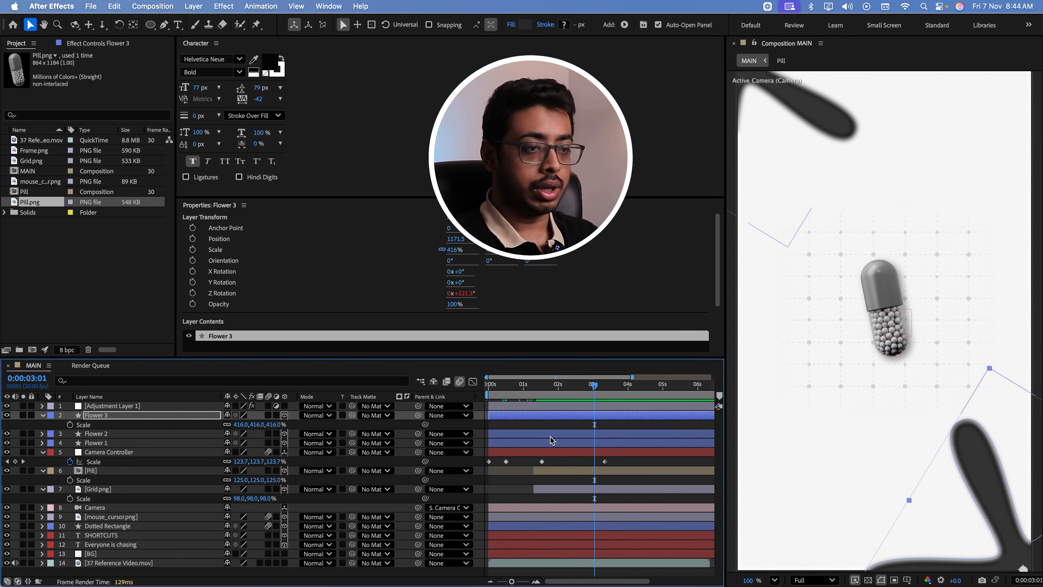
In the Pill composition, keyframe Pill.png's Rotation at -44° on 0:00:02:26 and at 37° on 0:00:04:00
{"action": "left_click", "coordinate": [141, 474]}
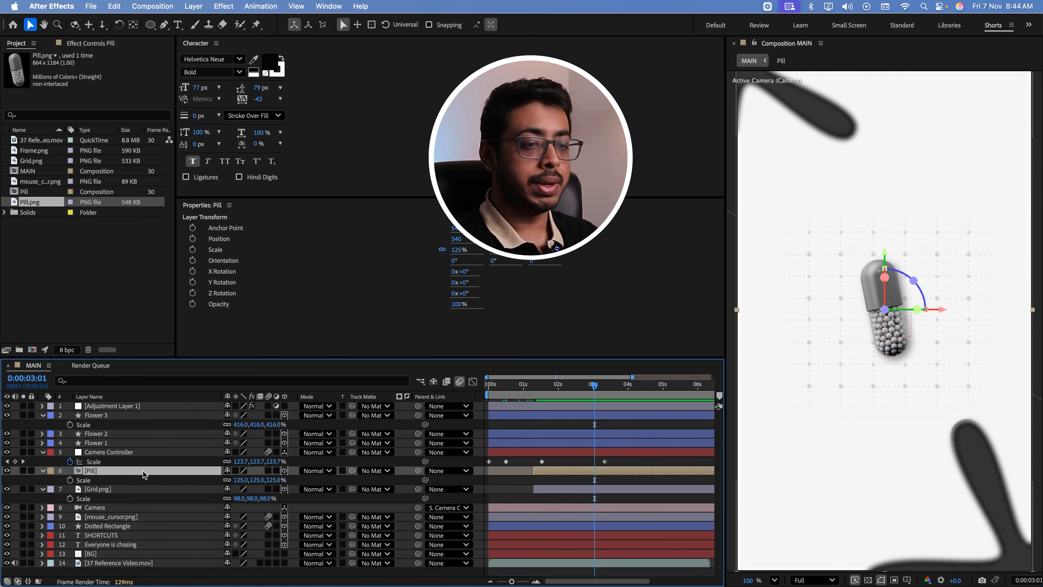
{"action": "double_click", "coordinate": [141, 475]}
{"action": "left_click", "coordinate": [556, 388]}
{"action": "left_click_drag", "start_coordinate": [556, 388], "coordinate": [552, 388]}
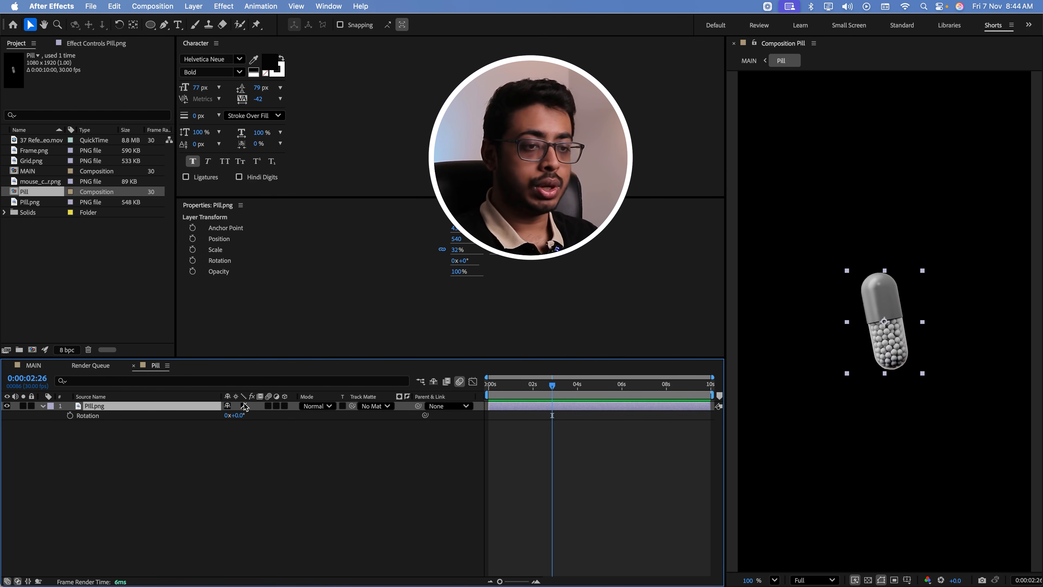
{"action": "left_click", "coordinate": [70, 415]}
{"action": "left_click_drag", "start_coordinate": [233, 415], "coordinate": [215, 415]}
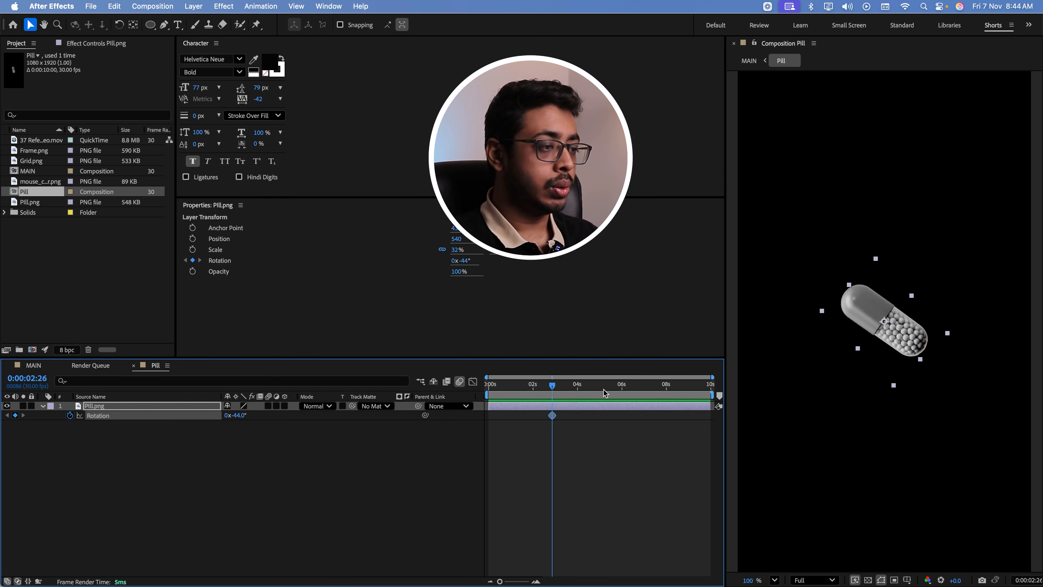
{"action": "left_click_drag", "start_coordinate": [543, 388], "coordinate": [578, 388]}
{"action": "left_click_drag", "start_coordinate": [246, 415], "coordinate": [296, 426]}
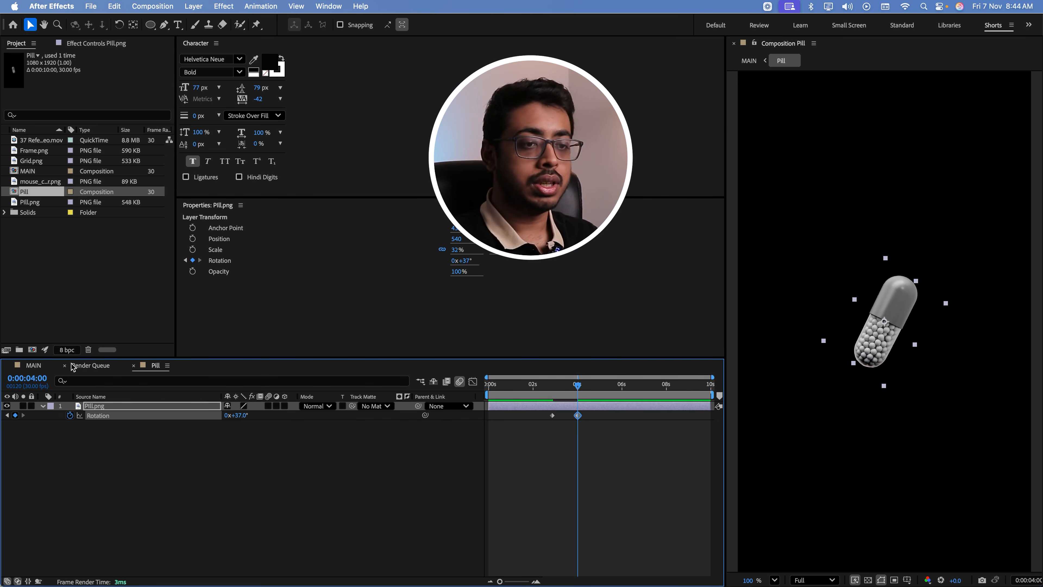
Move Pill.png's first Rotation keyframe to 0:00:01:14, and preview the pill's spin in the MAIN composition
{"action": "left_click", "coordinate": [40, 365]}
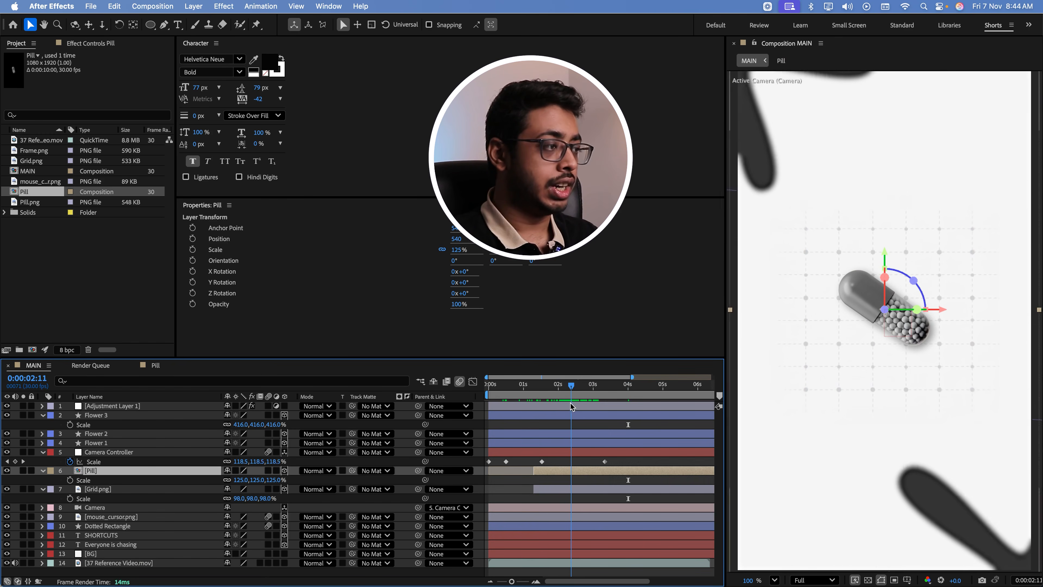
{"action": "left_click_drag", "start_coordinate": [573, 406], "coordinate": [540, 408]}
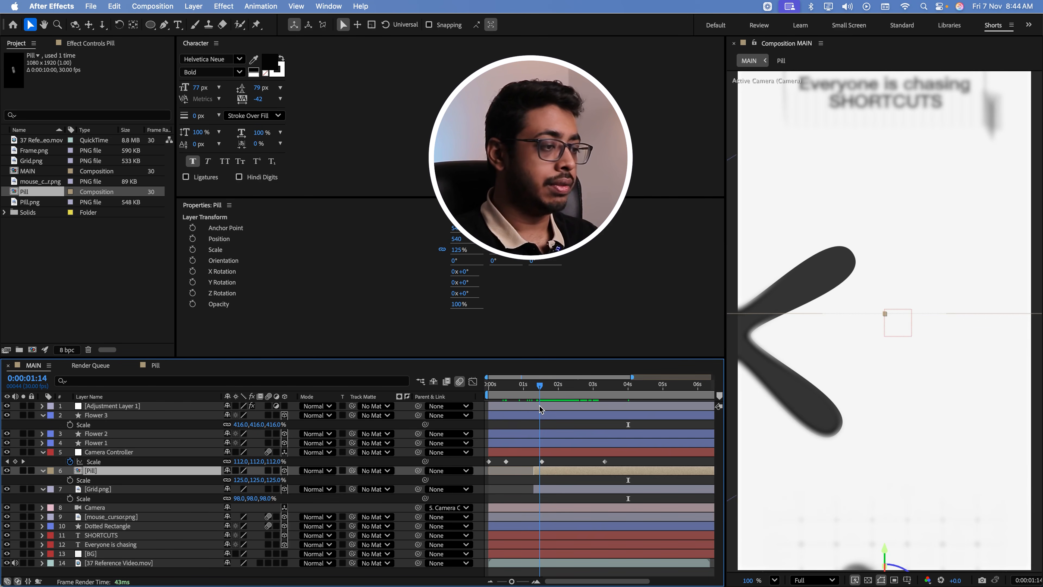
{"action": "double_click", "coordinate": [540, 470]}
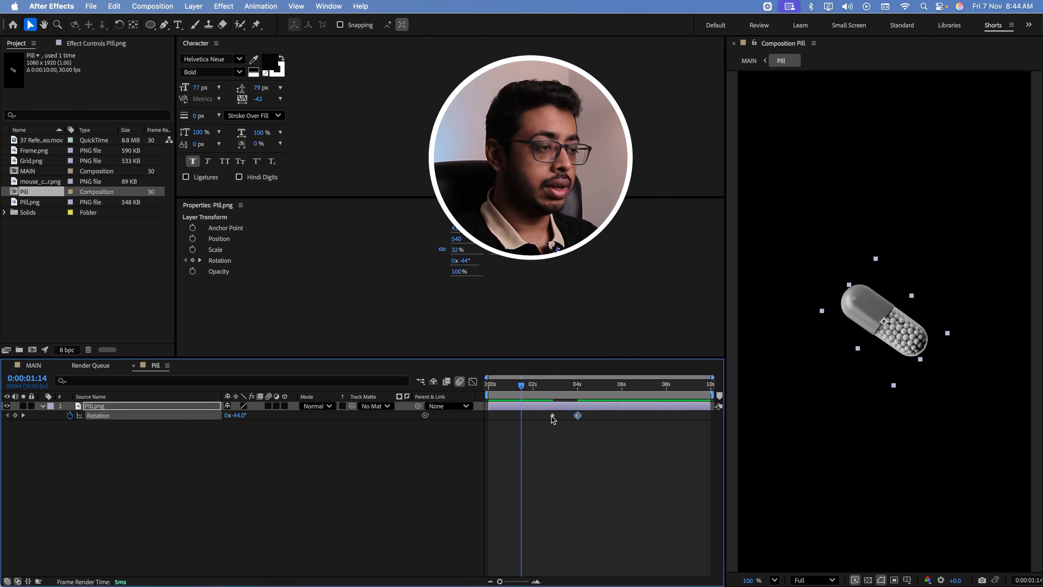
{"action": "left_click_drag", "start_coordinate": [527, 416], "coordinate": [564, 386]}
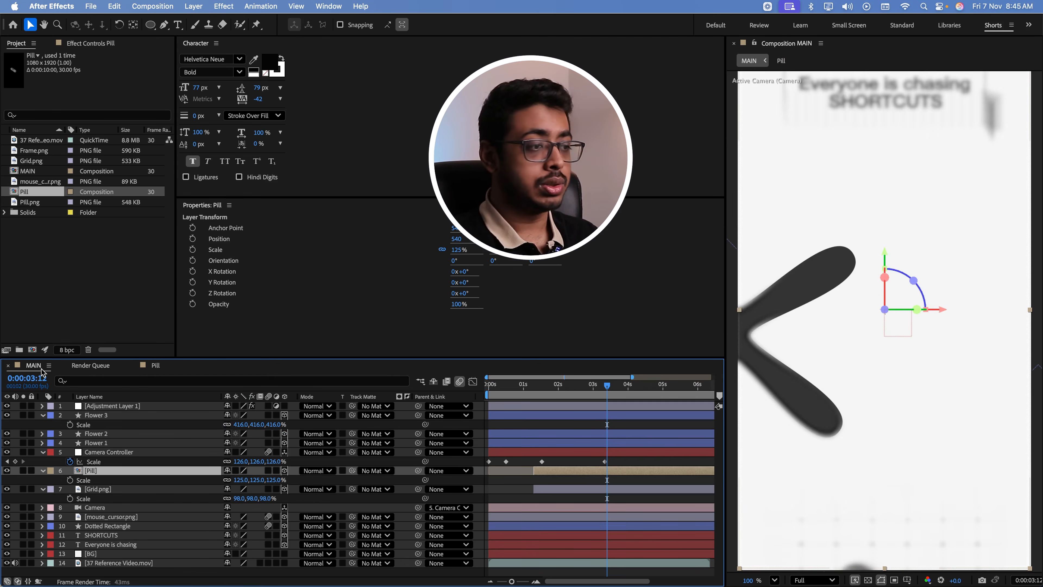
{"action": "left_click", "coordinate": [42, 369]}
{"action": "key", "text": "space"}
{"action": "left_click_drag", "start_coordinate": [528, 386], "coordinate": [536, 412]}
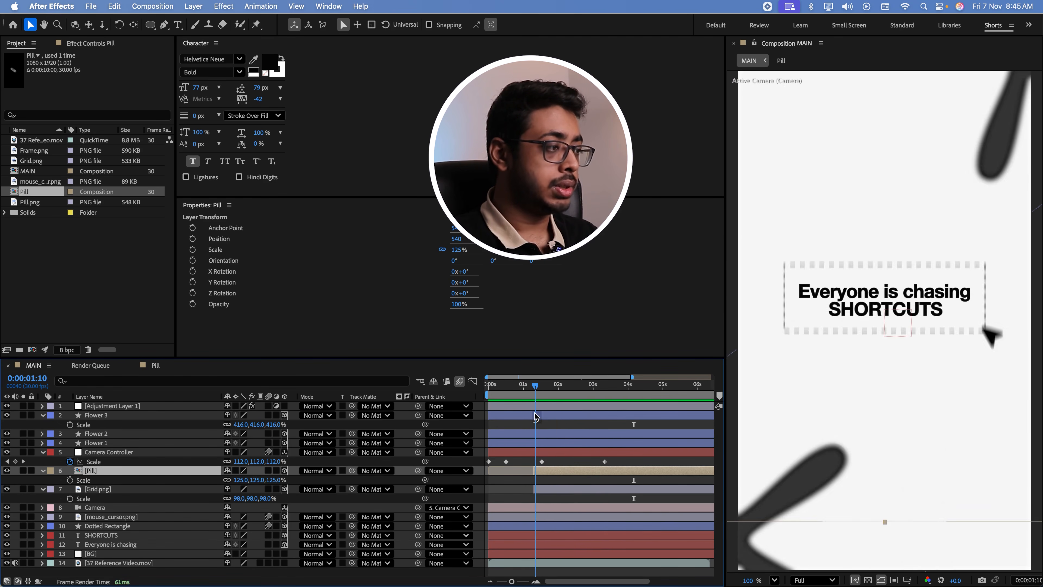
{"action": "key", "text": "space"}
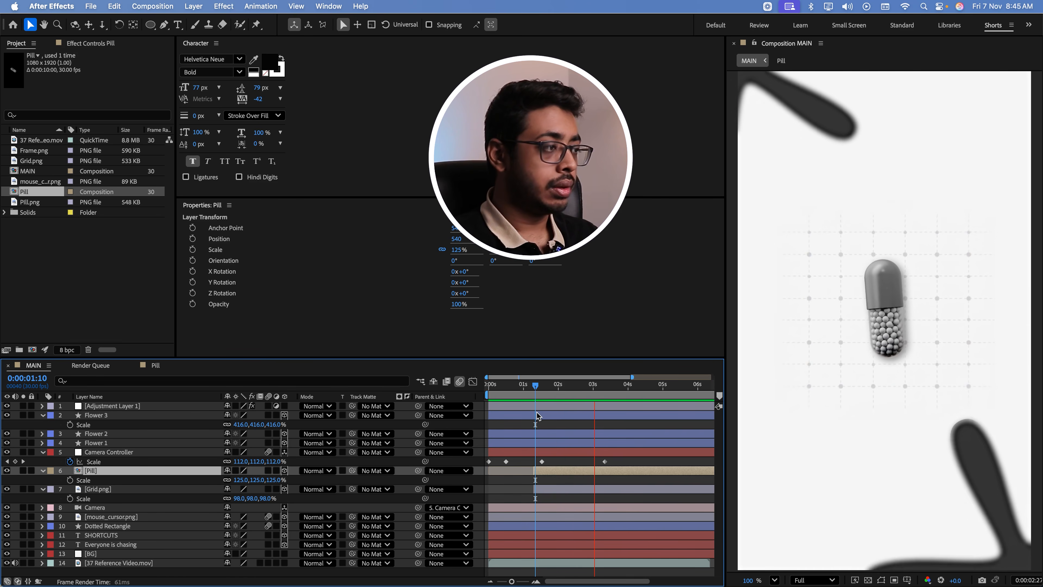
{"action": "key", "text": "space"}
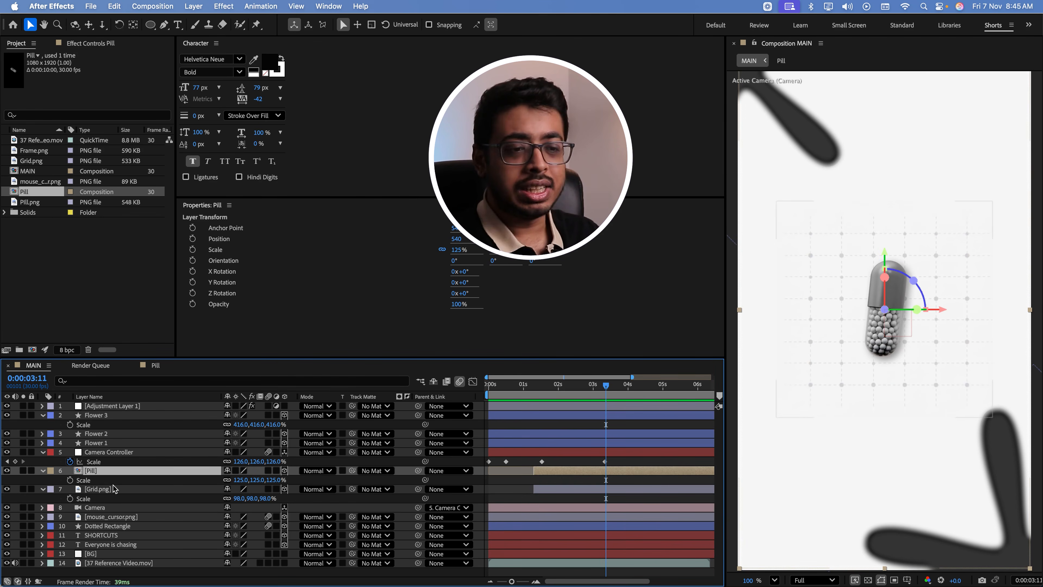
Set the label colour of the Everyone is chasing, SHORTCUTS, Dotted Rectangle and mouse cursor layers to Yellow
{"action": "left_click", "coordinate": [108, 545]}
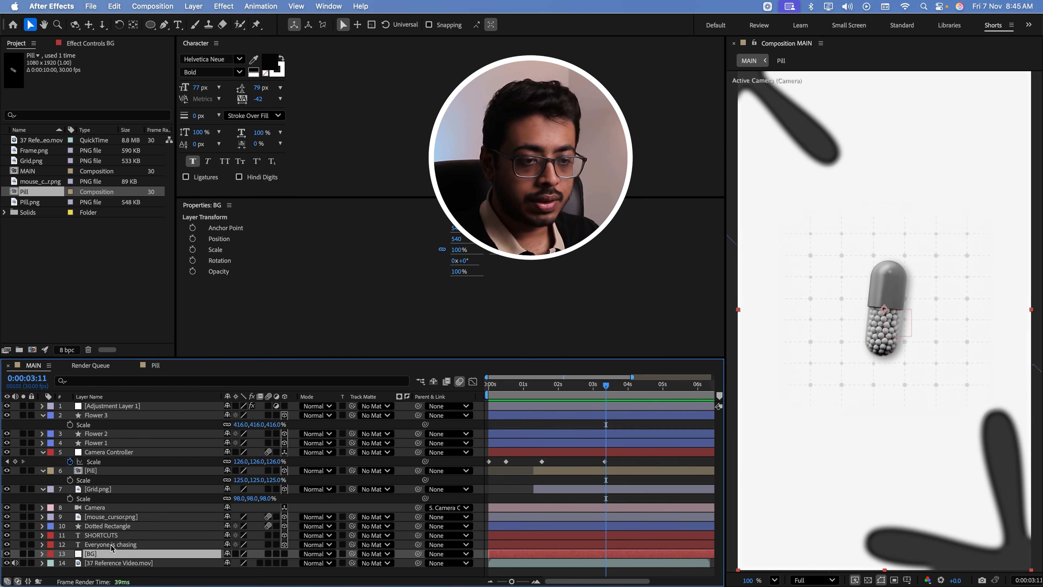
{"action": "left_click", "coordinate": [111, 535], "text": "shift"}
{"action": "left_click", "coordinate": [108, 526], "text": "shift"}
{"action": "left_click", "coordinate": [109, 517], "text": "shift"}
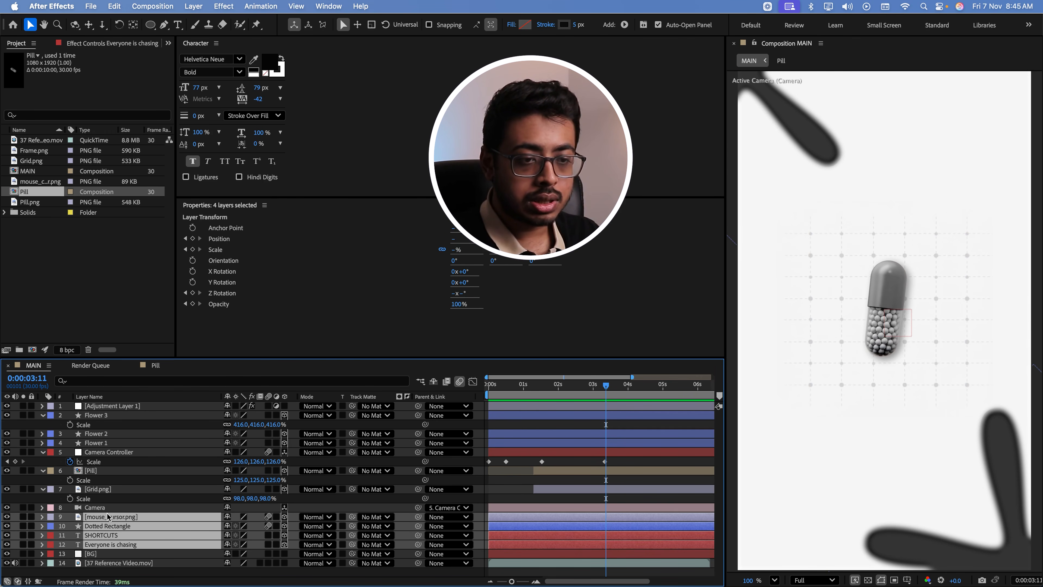
{"action": "left_click", "coordinate": [50, 517]}
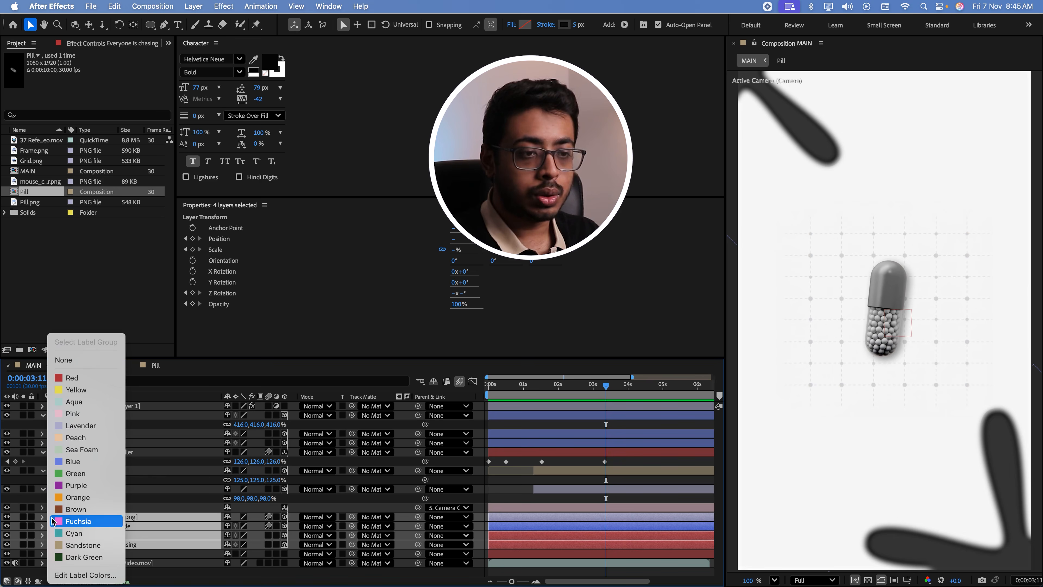
{"action": "left_click", "coordinate": [61, 401]}
Move the Flower 1 layer directly above the mouse cursor layer and set its label colour to Yellow
{"action": "left_click_drag", "start_coordinate": [117, 443], "coordinate": [98, 511]}
{"action": "left_click", "coordinate": [50, 508]}
{"action": "left_click", "coordinate": [62, 391]}
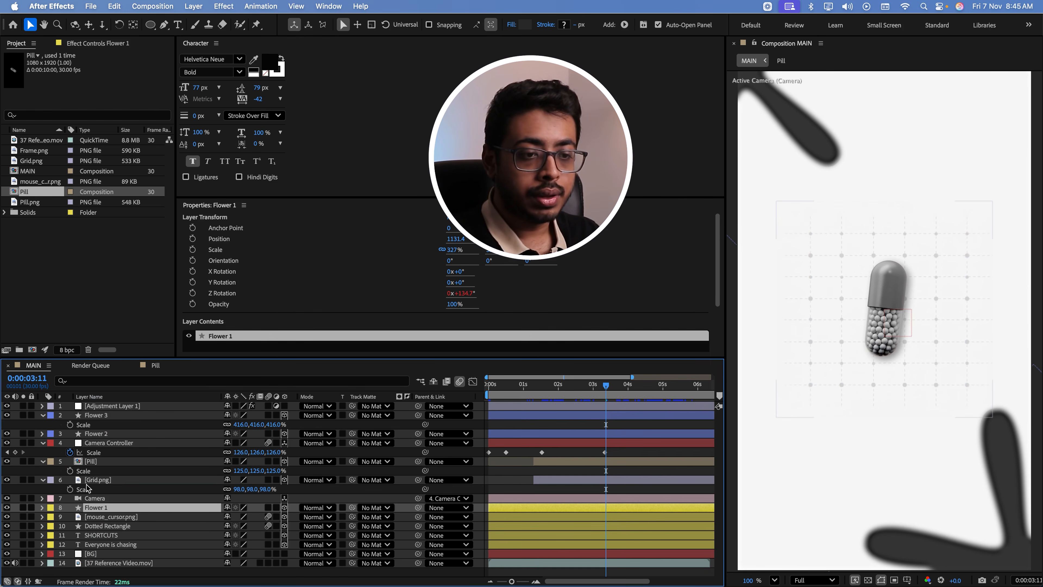
Stack the Camera Controller and Camera layers directly below Adjustment Layer 1, and label all three layers Cyan
{"action": "left_click", "coordinate": [97, 499]}
{"action": "left_click_drag", "start_coordinate": [98, 498], "coordinate": [104, 413]}
{"action": "left_click_drag", "start_coordinate": [107, 453], "coordinate": [115, 413]}
{"action": "left_click", "coordinate": [115, 407]}
{"action": "left_click", "coordinate": [110, 433], "text": "shift"}
{"action": "left_click", "coordinate": [51, 416]}
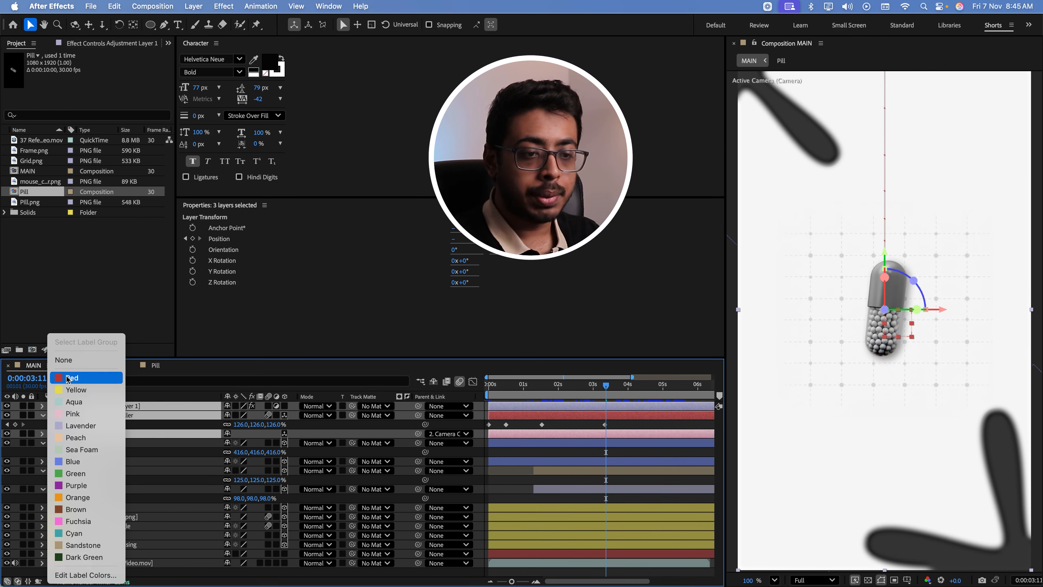
{"action": "left_click", "coordinate": [73, 533]}
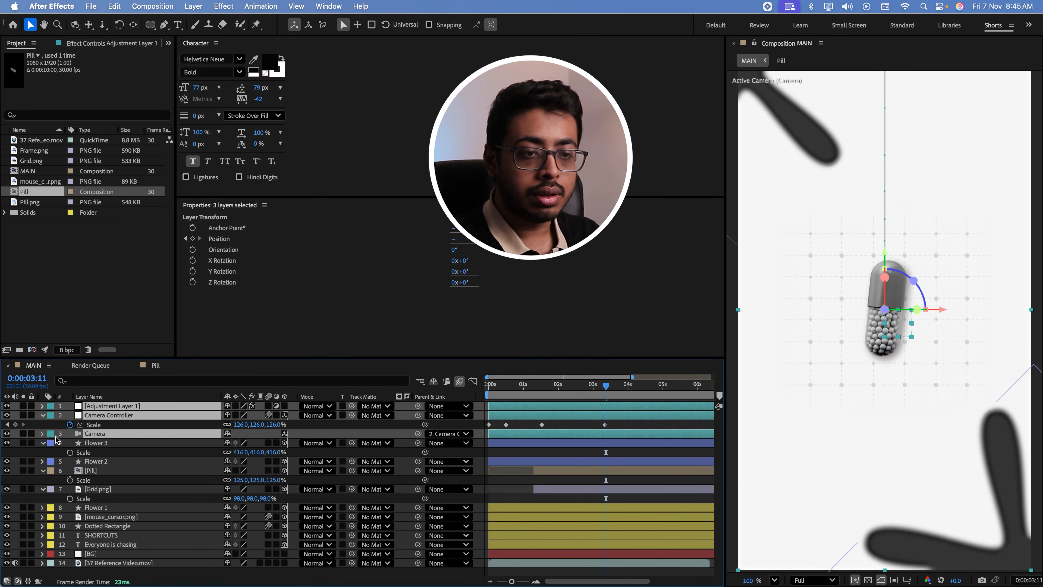
Reveal the modified properties of the Adjustment Layer 1, Camera Controller and Camera layers
{"action": "key", "text": "u"}
Collapse the expanded properties of every layer in the MAIN composition and clear the layer selection
{"action": "key", "text": "u"}
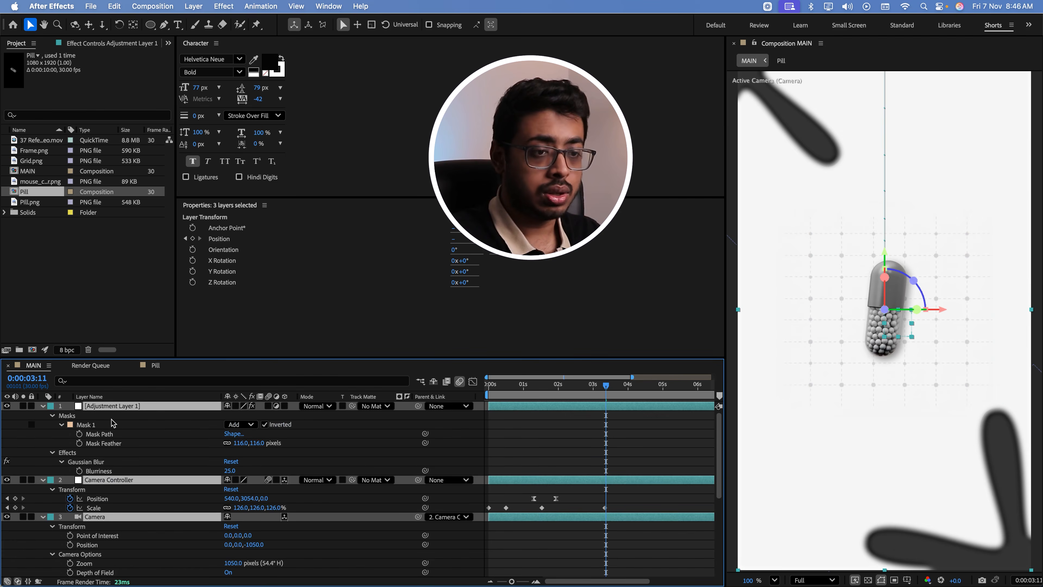
{"action": "key", "text": "u"}
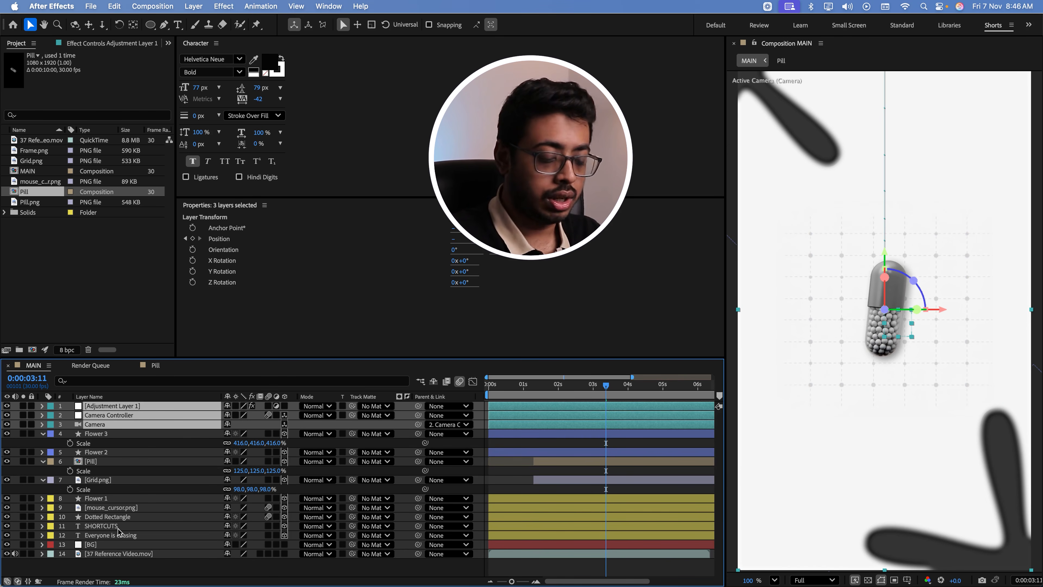
{"action": "key", "text": "super+a"}
{"action": "key", "text": "u"}
{"action": "left_click", "coordinate": [116, 539]}
Set the label colour of the Flower 3, Flower 2, Pill and Grid.png layers to Pink
{"action": "left_click", "coordinate": [117, 435]}
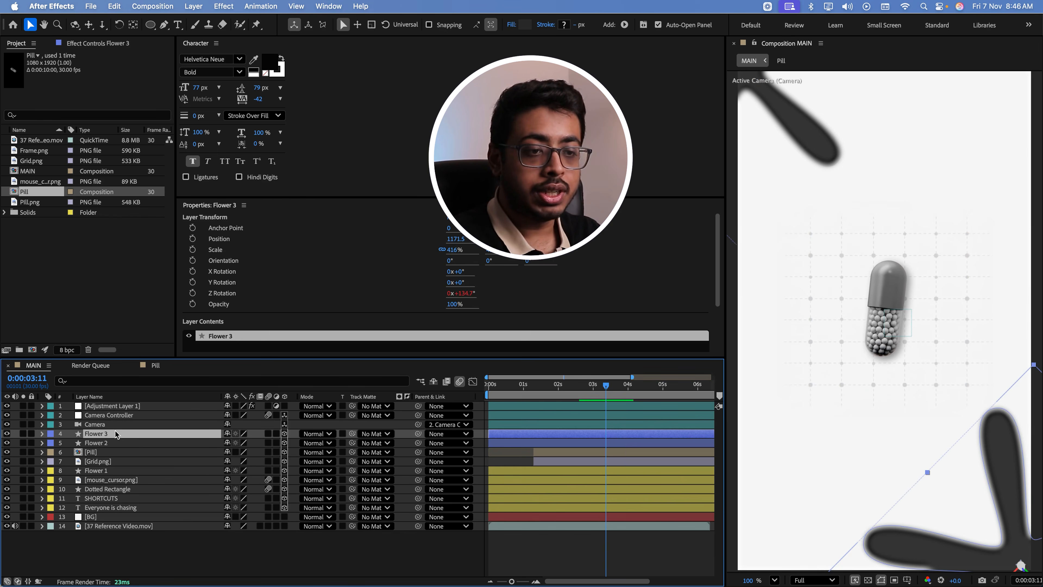
{"action": "left_click", "coordinate": [115, 452], "text": "shift"}
{"action": "left_click", "coordinate": [114, 462], "text": "shift"}
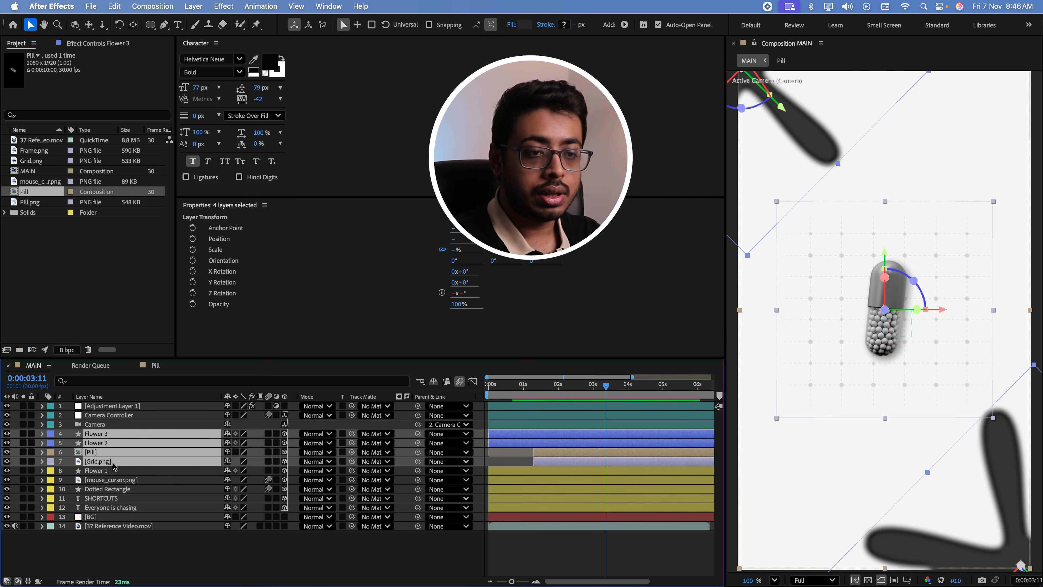
{"action": "left_click", "coordinate": [48, 446]}
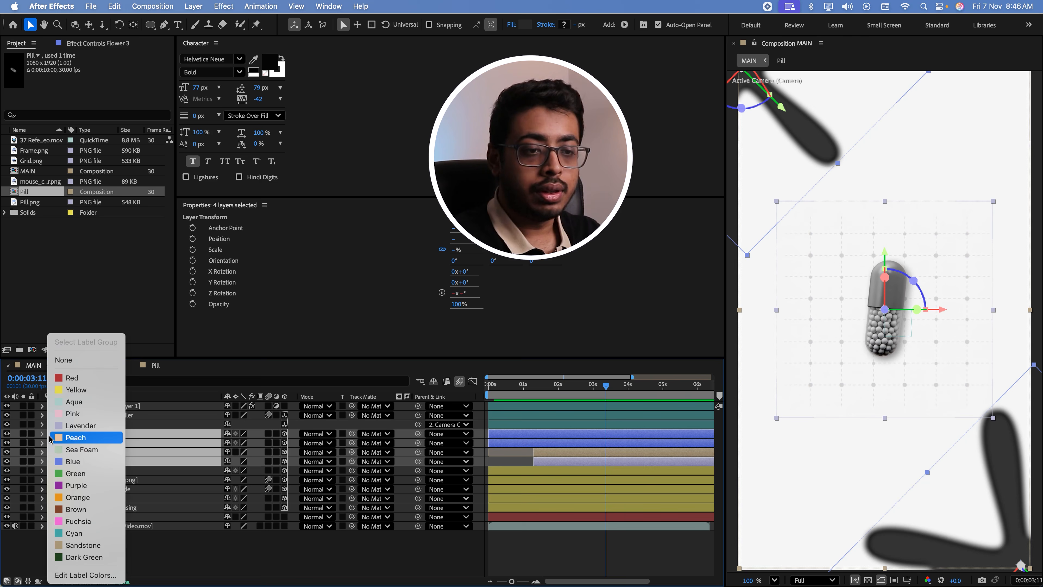
{"action": "left_click", "coordinate": [76, 475]}
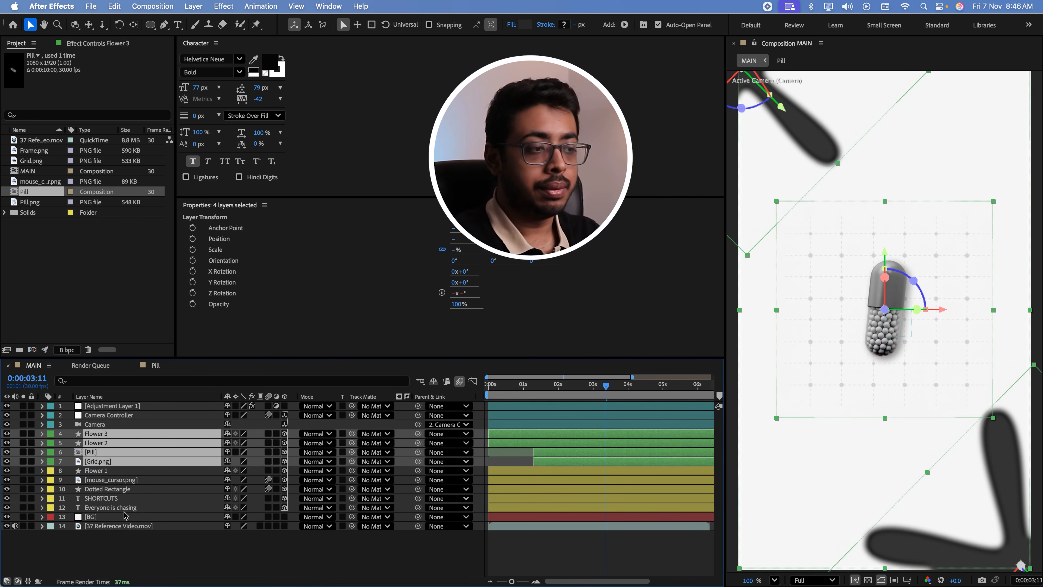
{"action": "left_click", "coordinate": [50, 437]}
{"action": "left_click", "coordinate": [82, 413]}
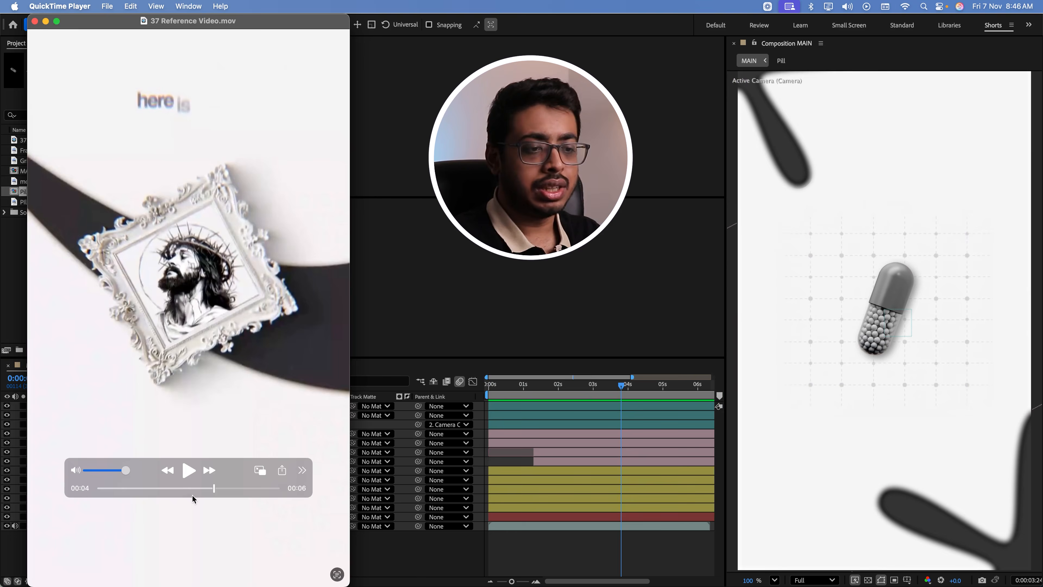
Switch to QuickTime Player to examine the paragraph below the pill at about 3 seconds in the reference video, and return to After Effects
{"action": "left_click", "coordinate": [192, 493]}
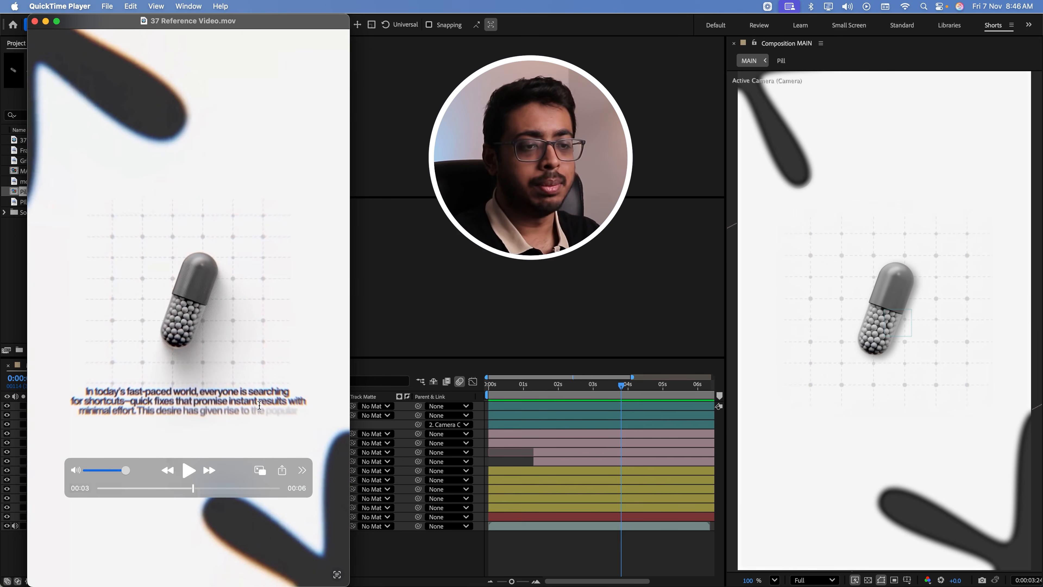
{"action": "left_click", "coordinate": [394, 554]}
{"action": "left_click", "coordinate": [192, 525]}
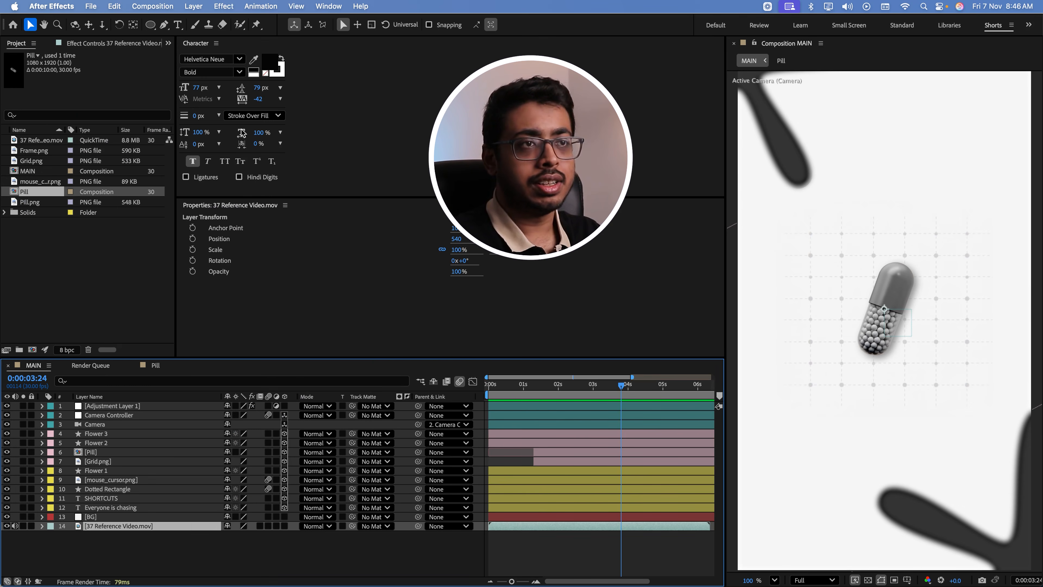
Add the three-line text "In today's fast paced world everyone is looking for shorcuts but its takes a real man to take the path of hardwork and consistency"
{"action": "left_click", "coordinate": [178, 28]}
{"action": "left_click", "coordinate": [789, 382]}
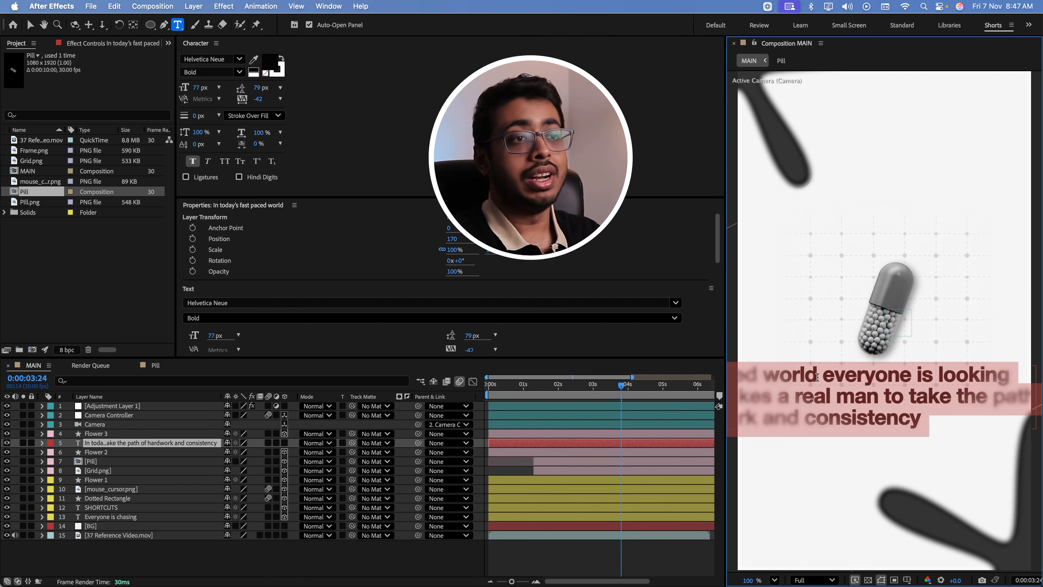
Centre-align the paragraph text below the pill and set its font size to 30 px and leading to 33 px
{"action": "left_click_drag", "start_coordinate": [195, 87], "coordinate": [183, 98]}
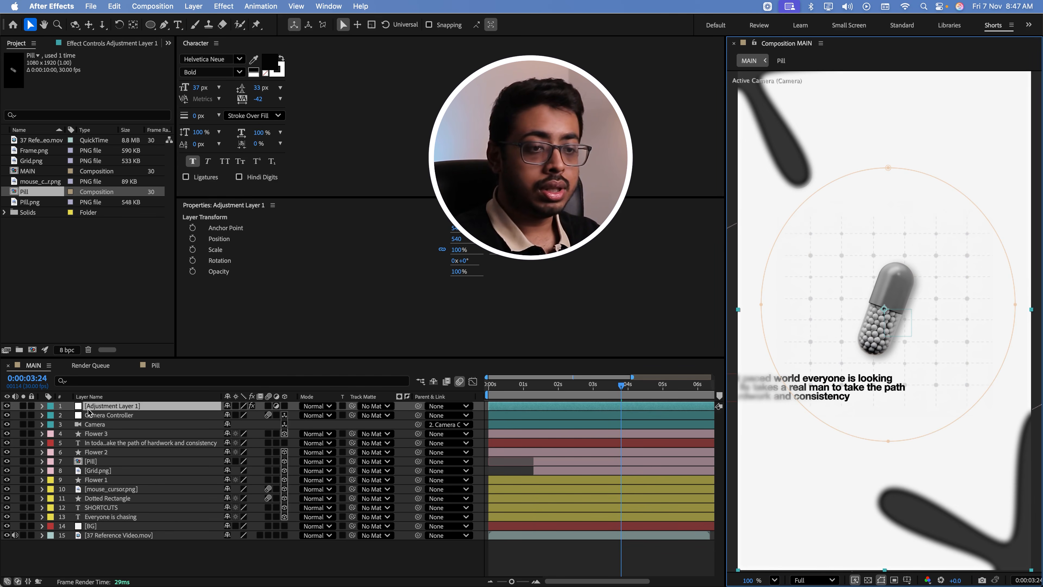
{"action": "left_click", "coordinate": [115, 443]}
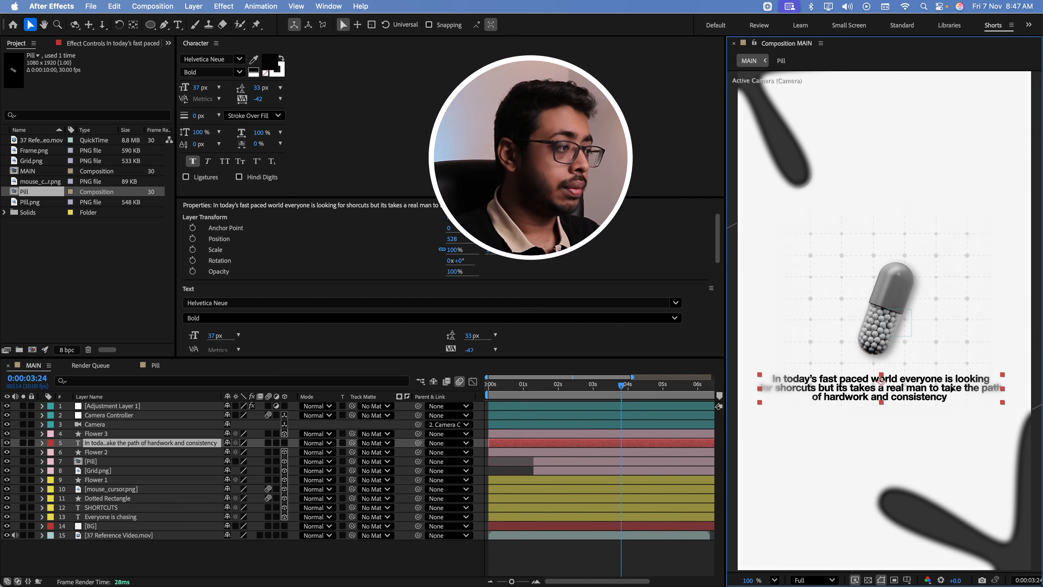
{"action": "left_click", "coordinate": [219, 88]}
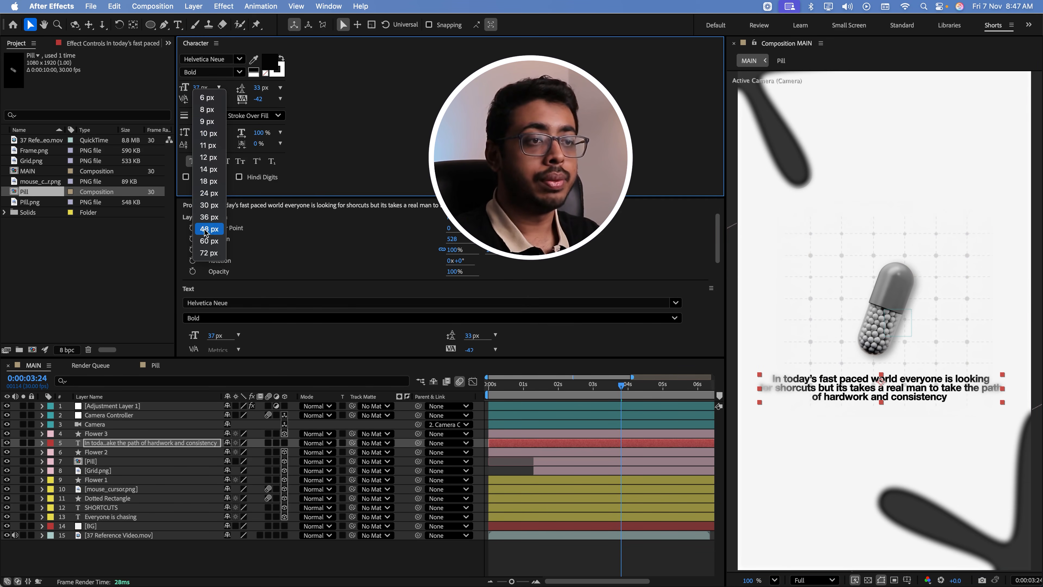
{"action": "left_click", "coordinate": [209, 205]}
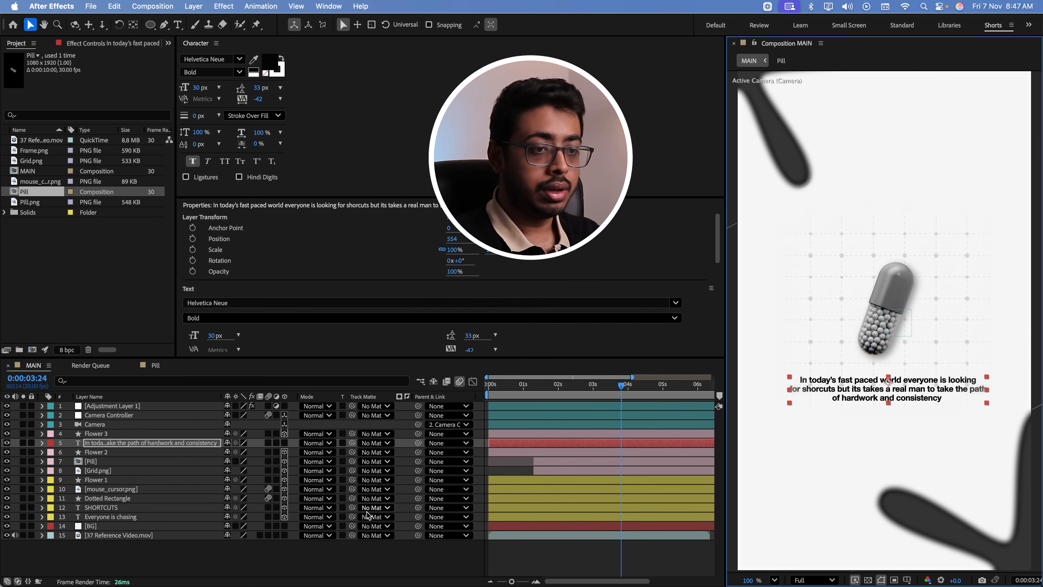
{"action": "left_click", "coordinate": [165, 558]}
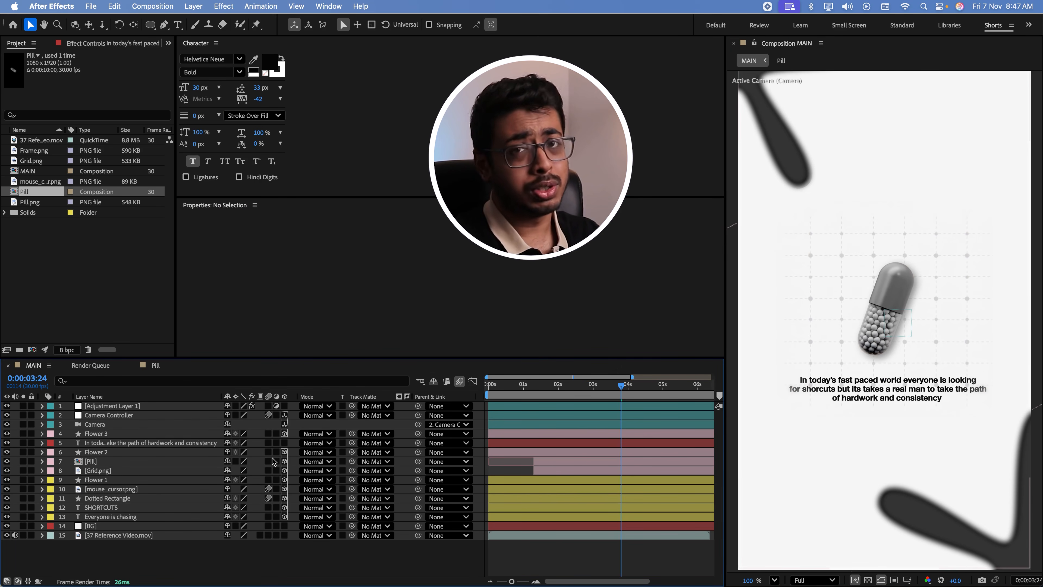
Make the paragraph text layer 3D, centre it in the composition and move it just below the pill's grid
{"action": "left_click", "coordinate": [284, 443]}
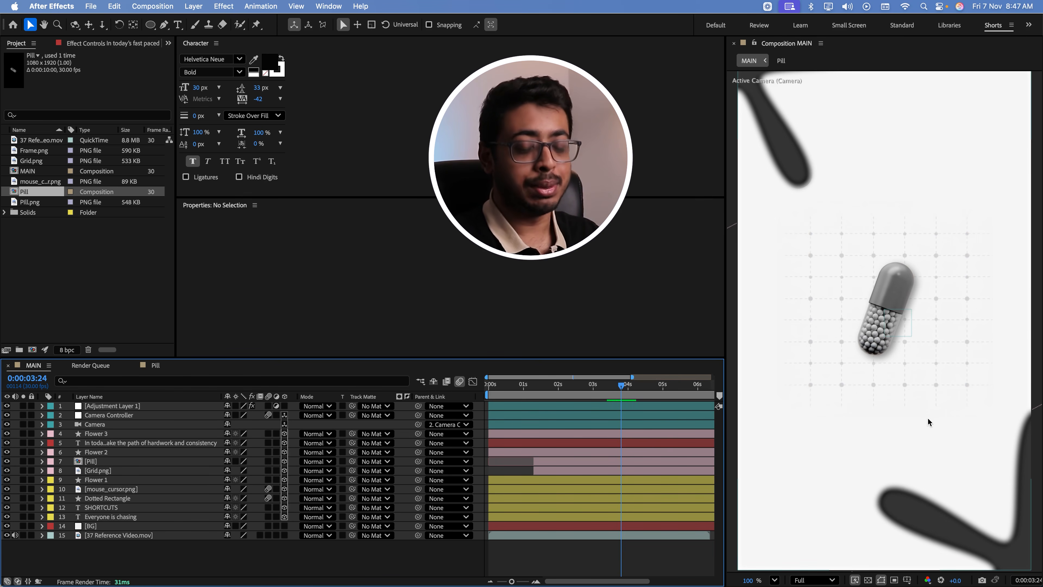
{"action": "left_click", "coordinate": [145, 442]}
{"action": "key", "text": "super+Home"}
{"action": "left_click_drag", "start_coordinate": [784, 321], "coordinate": [786, 395]}
Scale the paragraph text layer to 122%
{"action": "left_click", "coordinate": [158, 443]}
{"action": "key", "text": "s"}
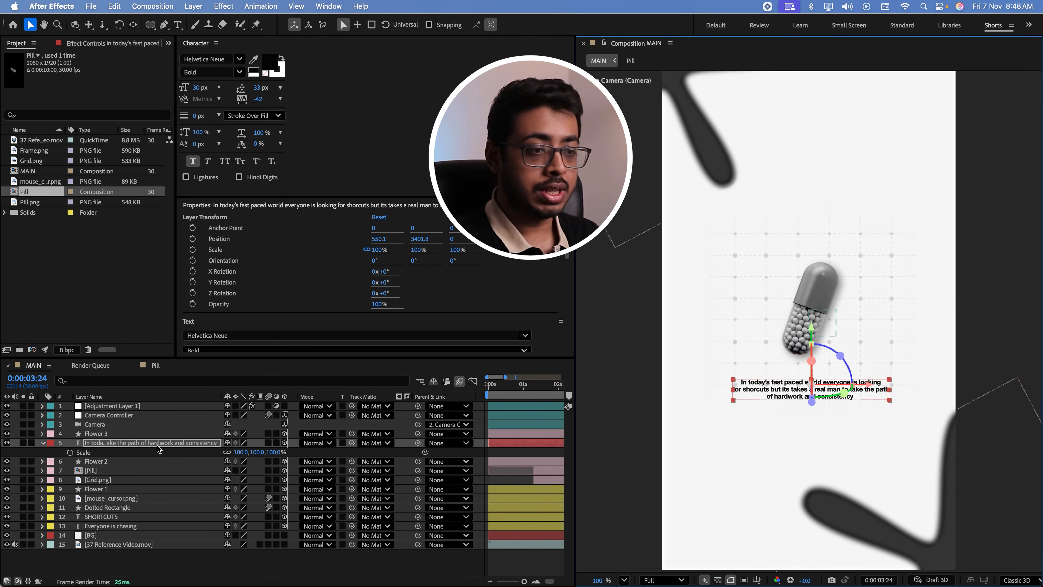
{"action": "left_click_drag", "start_coordinate": [246, 453], "coordinate": [269, 453]}
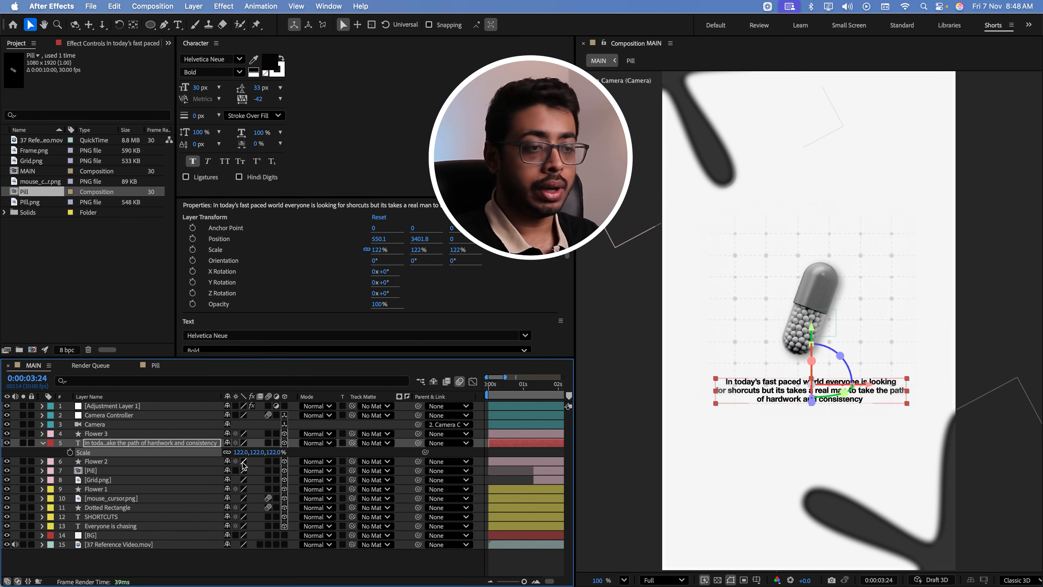
Add a text animator with Opacity and Position to the paragraph layer, setting Position to 0, 70 and Opacity to 0%
{"action": "left_click", "coordinate": [43, 444]}
{"action": "left_click", "coordinate": [43, 443]}
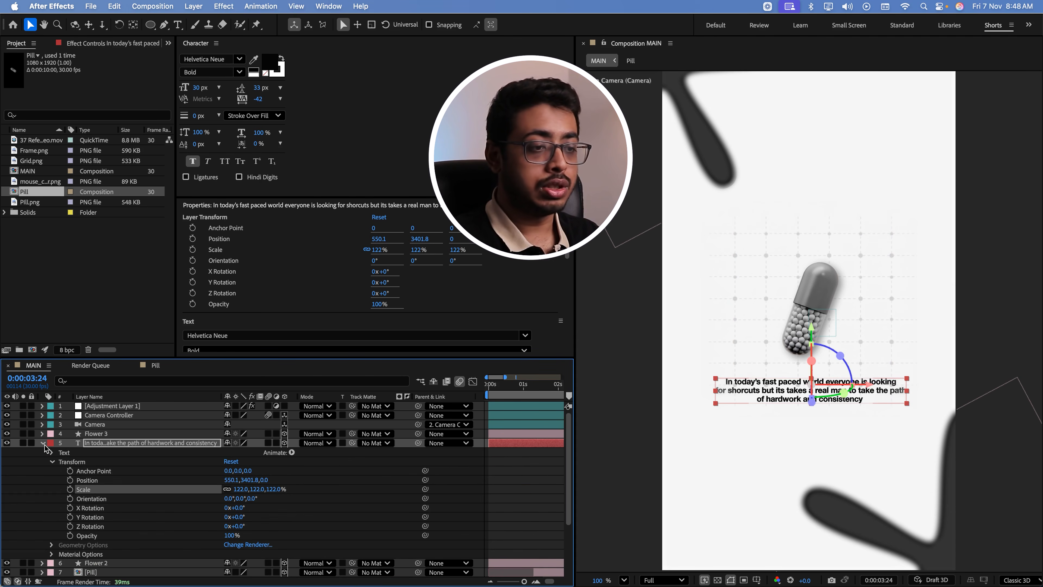
{"action": "left_click", "coordinate": [291, 452]}
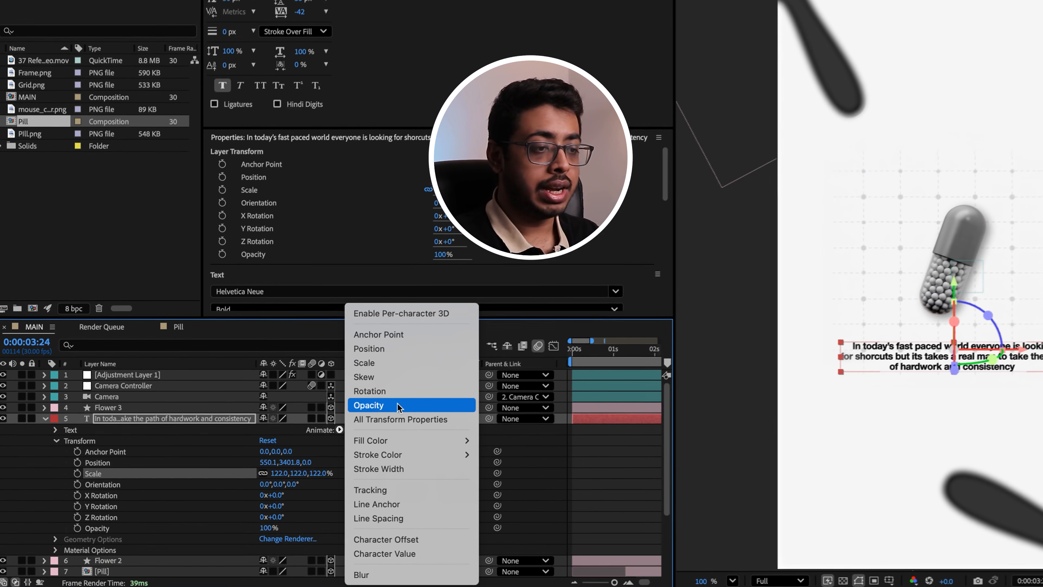
{"action": "left_click", "coordinate": [340, 428]}
{"action": "left_click", "coordinate": [332, 474]}
{"action": "mouse_move", "coordinate": [363, 473]}
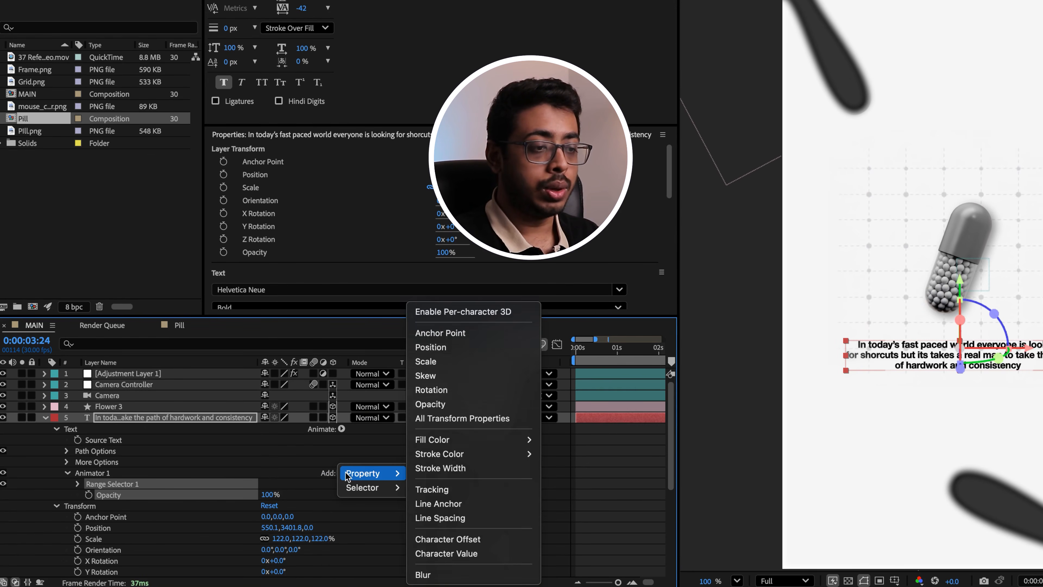
{"action": "left_click", "coordinate": [440, 352]}
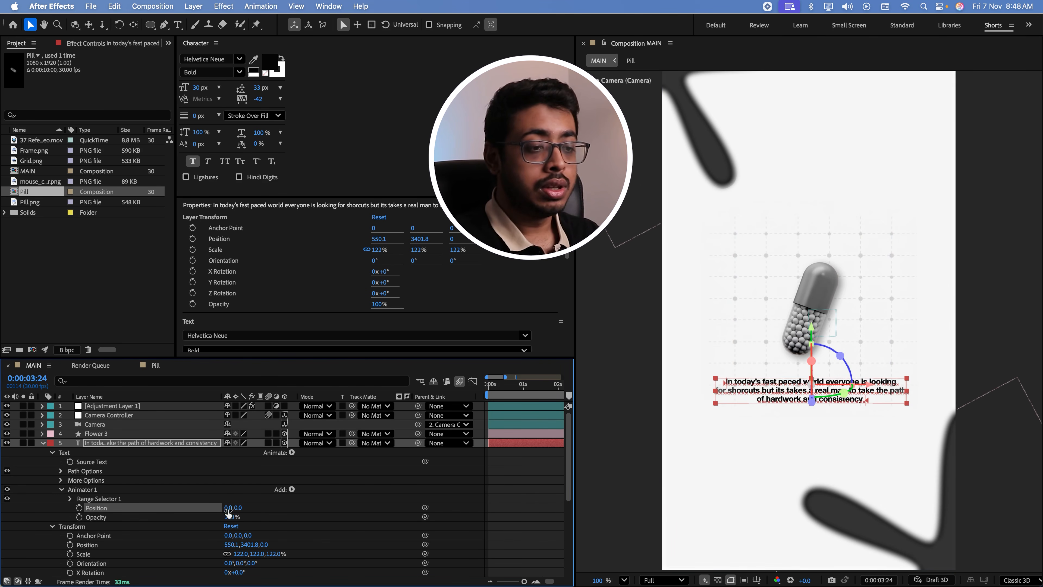
{"action": "left_click_drag", "start_coordinate": [240, 511], "coordinate": [100, 524]}
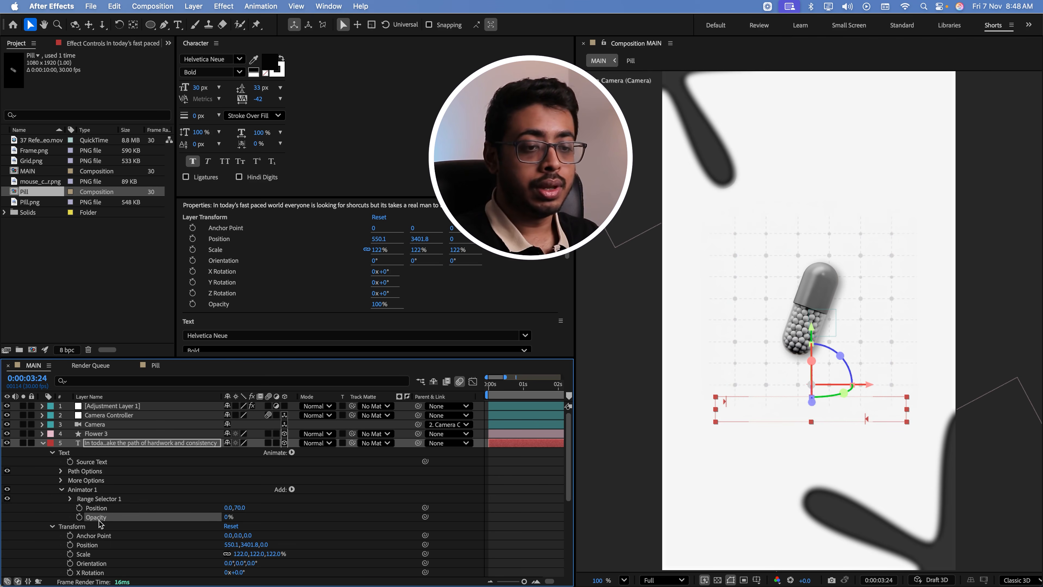
Keyframe the paragraph's Range Selector Offset from 0% at 0:00:03:24 to its full-reveal value at 0:00:04:17
{"action": "left_click", "coordinate": [69, 498]}
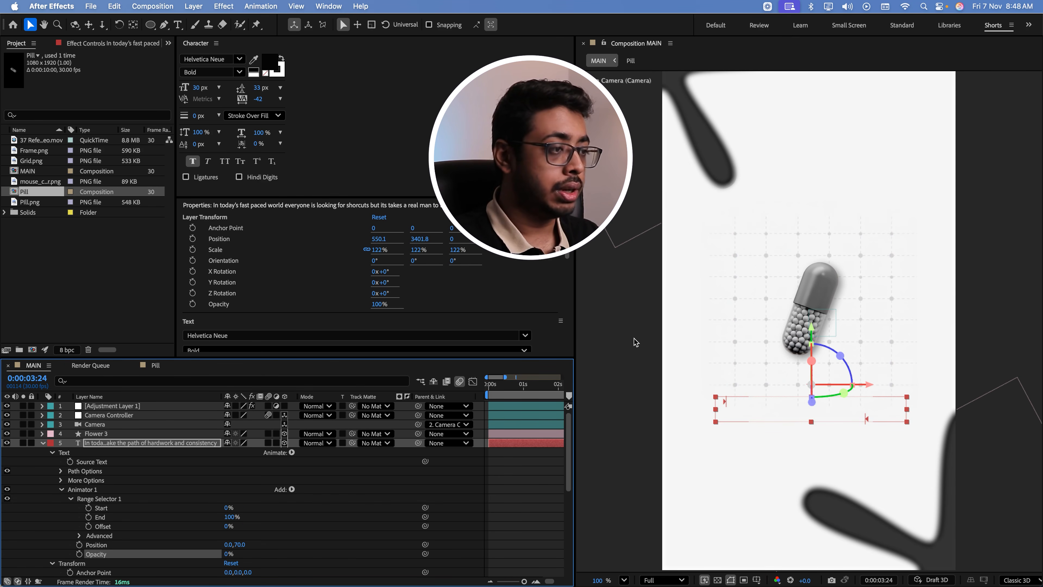
{"action": "left_click_drag", "start_coordinate": [576, 335], "coordinate": [753, 337]}
{"action": "left_click", "coordinate": [88, 527]}
{"action": "key", "text": "space"}
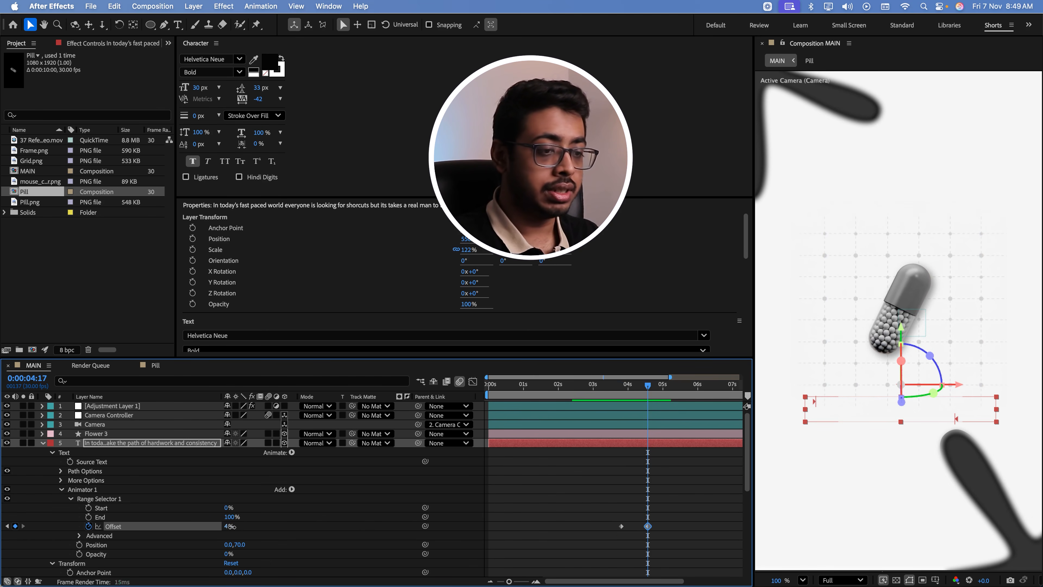
{"action": "left_click_drag", "start_coordinate": [227, 526], "coordinate": [250, 526]}
{"action": "left_click", "coordinate": [631, 398]}
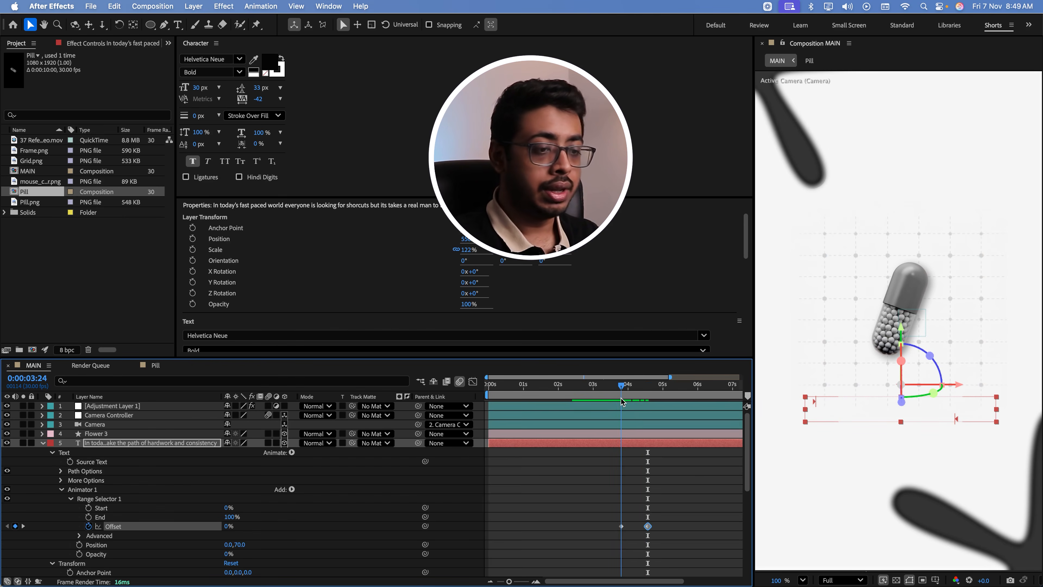
{"action": "key", "text": "j"}
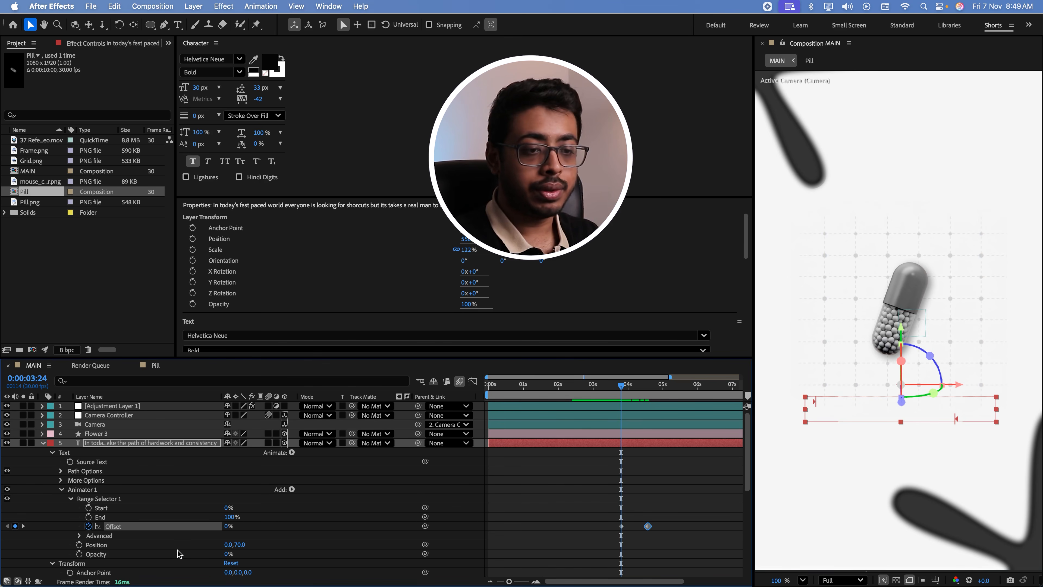
Base the paragraph's Range Selector on Lines in its advanced options and preview the line-by-line reveal
{"action": "left_click", "coordinate": [79, 536]}
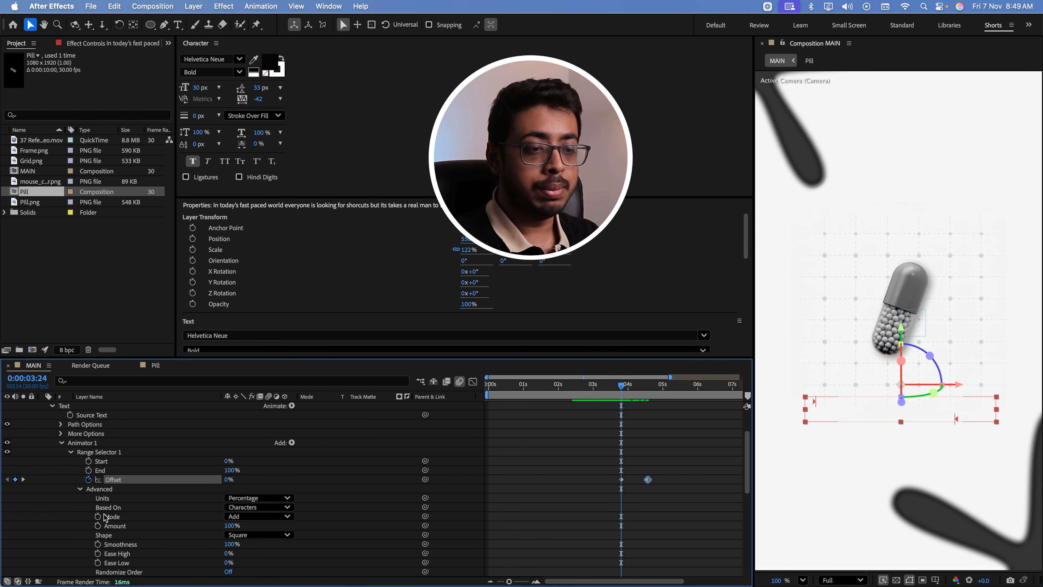
{"action": "left_click", "coordinate": [267, 508]}
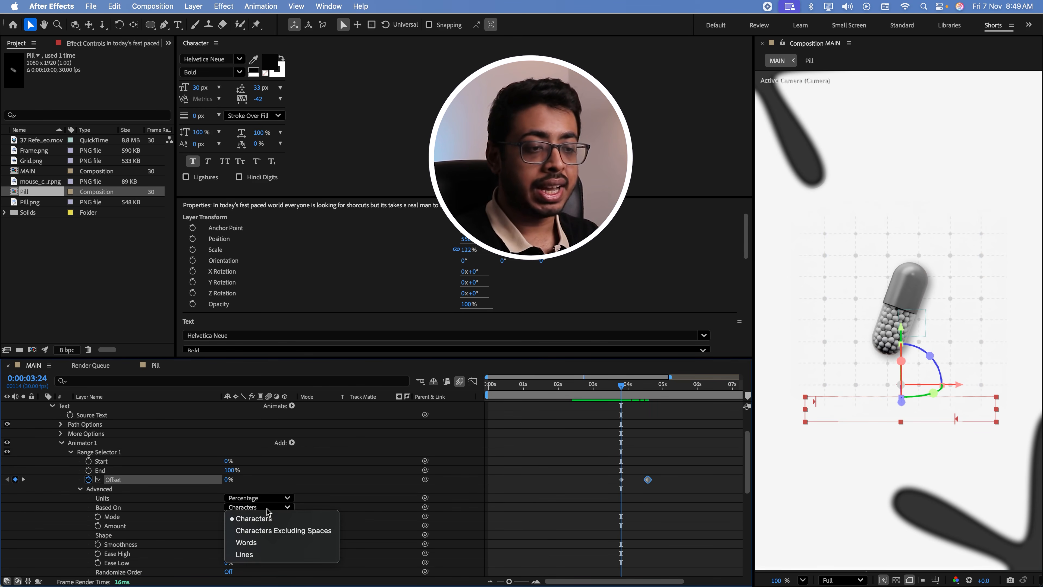
{"action": "left_click", "coordinate": [251, 556]}
{"action": "mouse_move", "coordinate": [622, 388]}
{"action": "left_mouse_down"}
{"action": "mouse_move", "coordinate": [641, 400]}
{"action": "mouse_move", "coordinate": [627, 405]}
{"action": "left_mouse_up"}
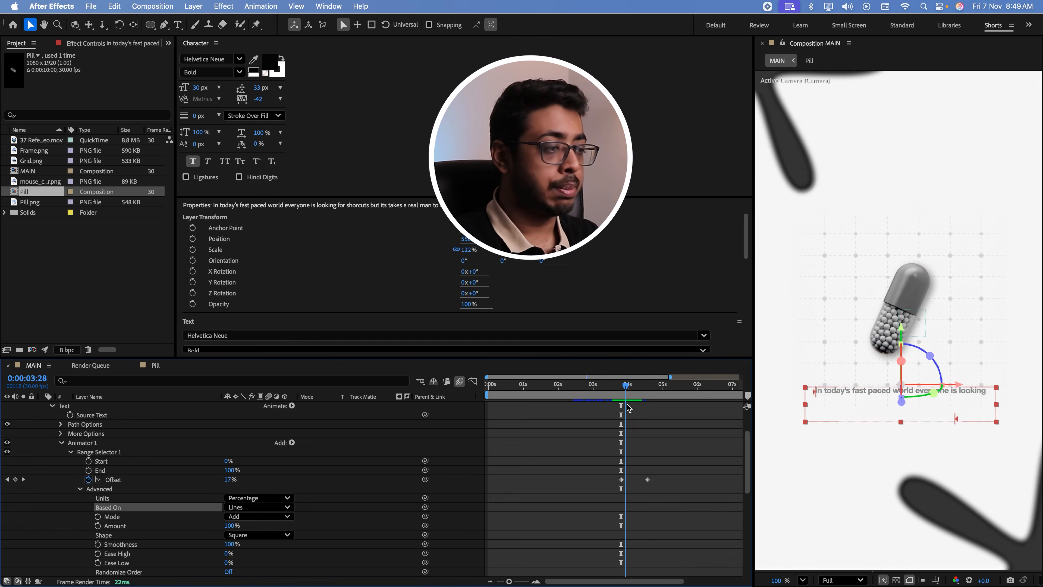
Set the text animator's vertical Position to 30 and preview the reveal
{"action": "scroll", "coordinate": [315, 507], "scroll_direction": "down", "scroll_amount": 3}
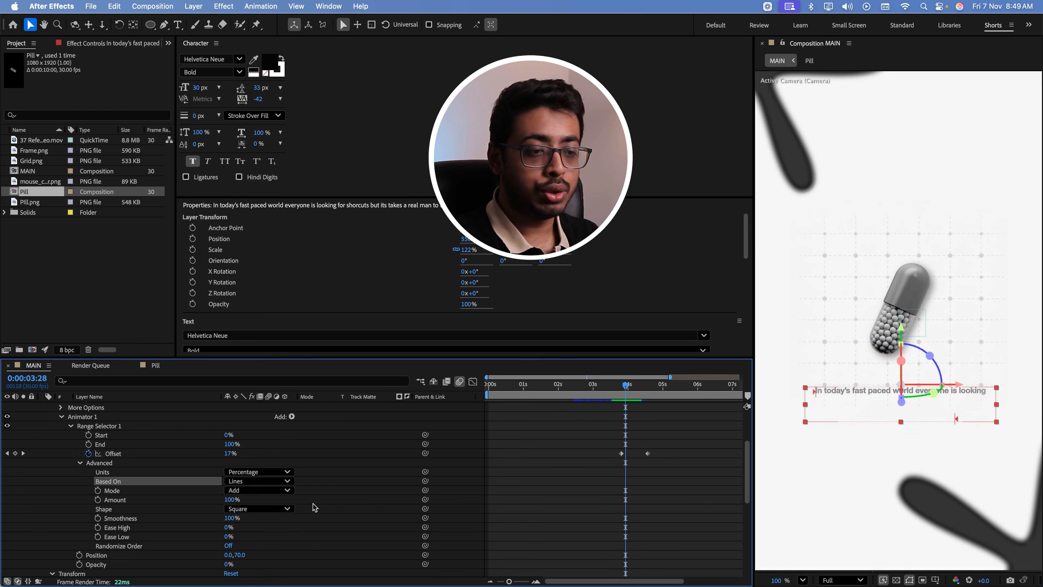
{"action": "left_click", "coordinate": [241, 555]}
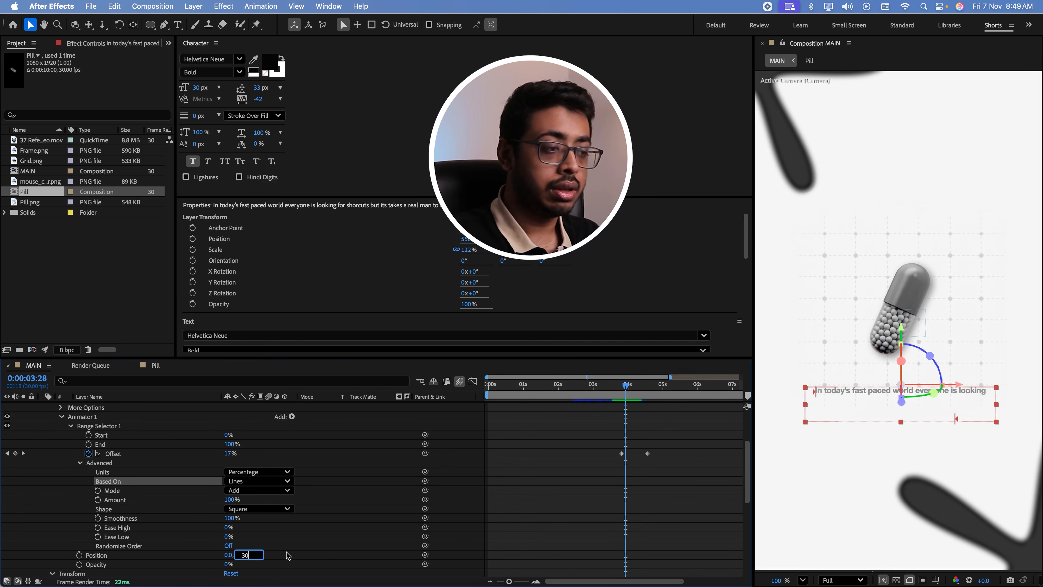
{"action": "type", "text": "30"}
{"action": "left_click_drag", "start_coordinate": [619, 384], "coordinate": [631, 387]}
{"action": "key", "text": "space"}
Enable motion blur on the paragraph text layer and show only its keyframed Offset property
{"action": "scroll", "coordinate": [277, 482], "scroll_direction": "up", "scroll_amount": 8}
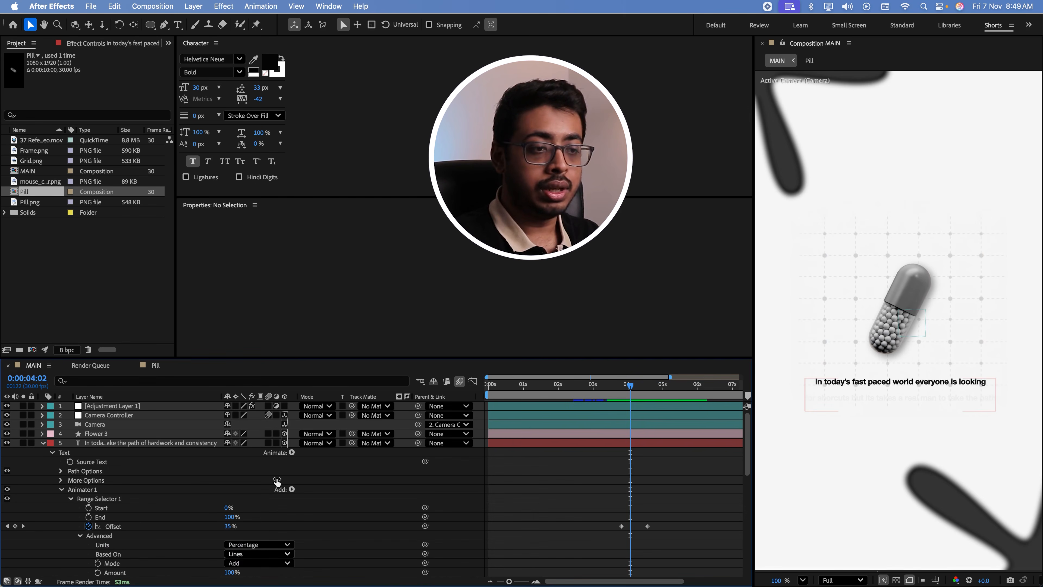
{"action": "left_click", "coordinate": [268, 443]}
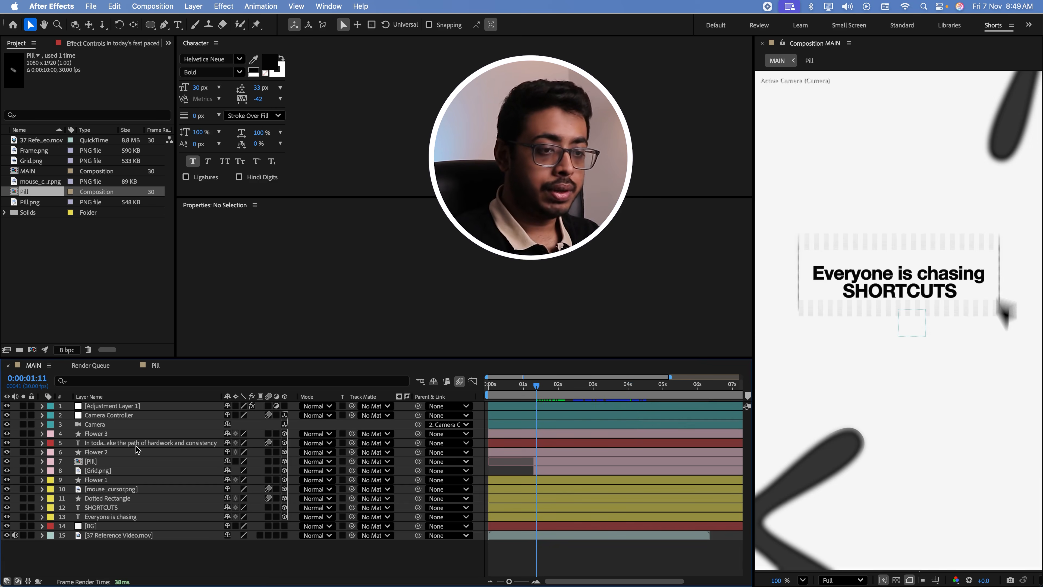
{"action": "left_click", "coordinate": [136, 444]}
{"action": "key", "text": "u"}
Preview the scene and move the paragraph's first Offset keyframe to 0:00:02:12
{"action": "key", "text": "space"}
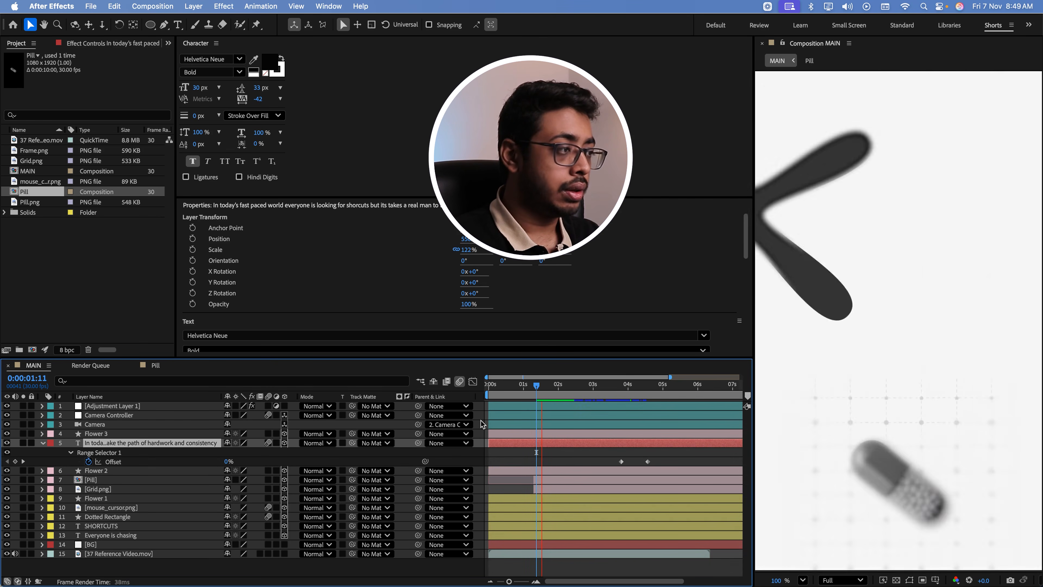
{"action": "key", "text": "space"}
{"action": "left_click_drag", "start_coordinate": [621, 462], "coordinate": [577, 463]}
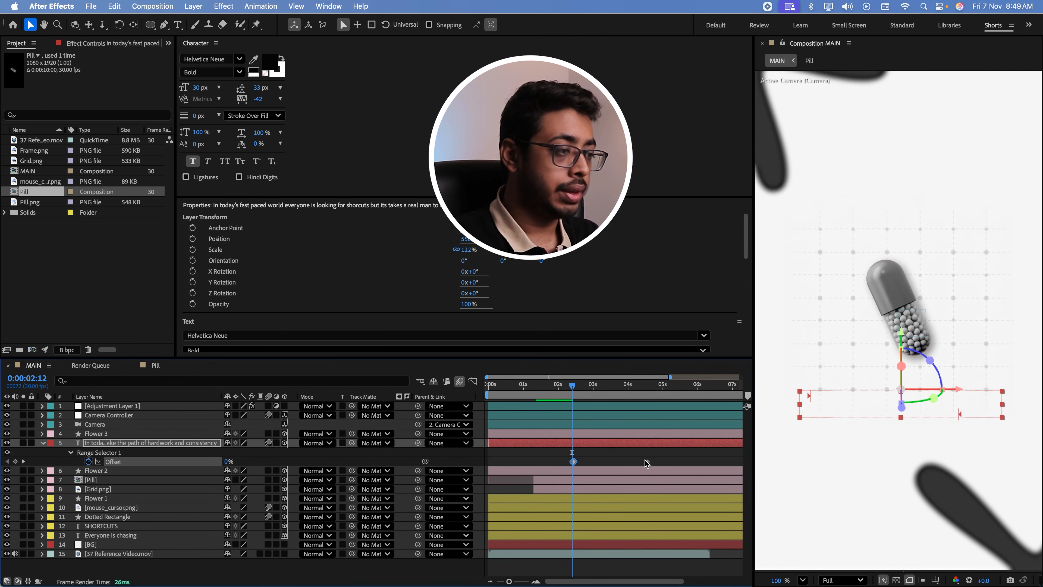
Move the paragraph's last Offset keyframe earlier, to about 3.5 seconds, and preview the composition from the start
{"action": "left_click_drag", "start_coordinate": [647, 461], "coordinate": [611, 461]}
{"action": "key", "text": "space"}
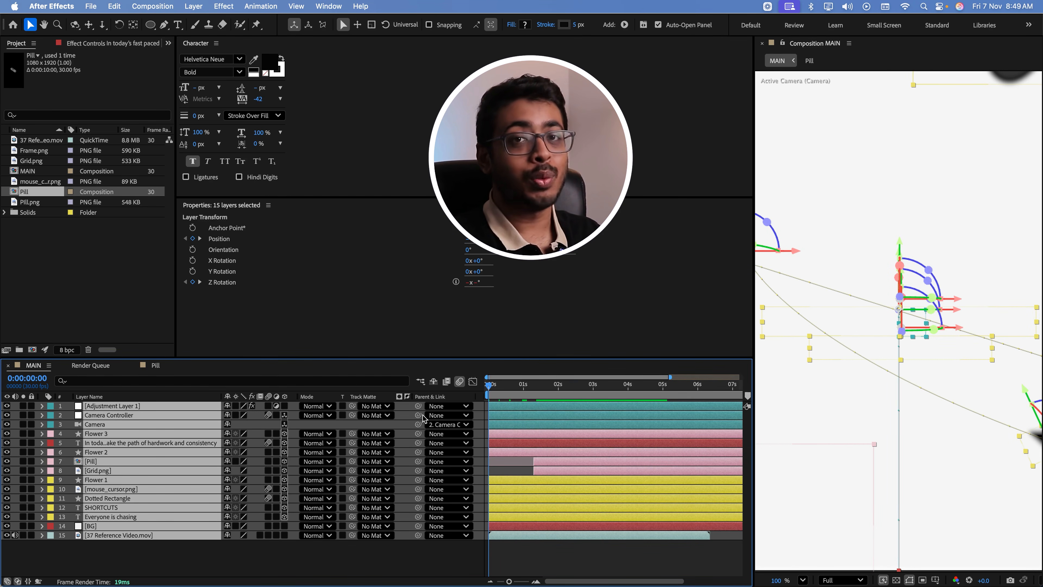
{"action": "left_click", "coordinate": [402, 556]}
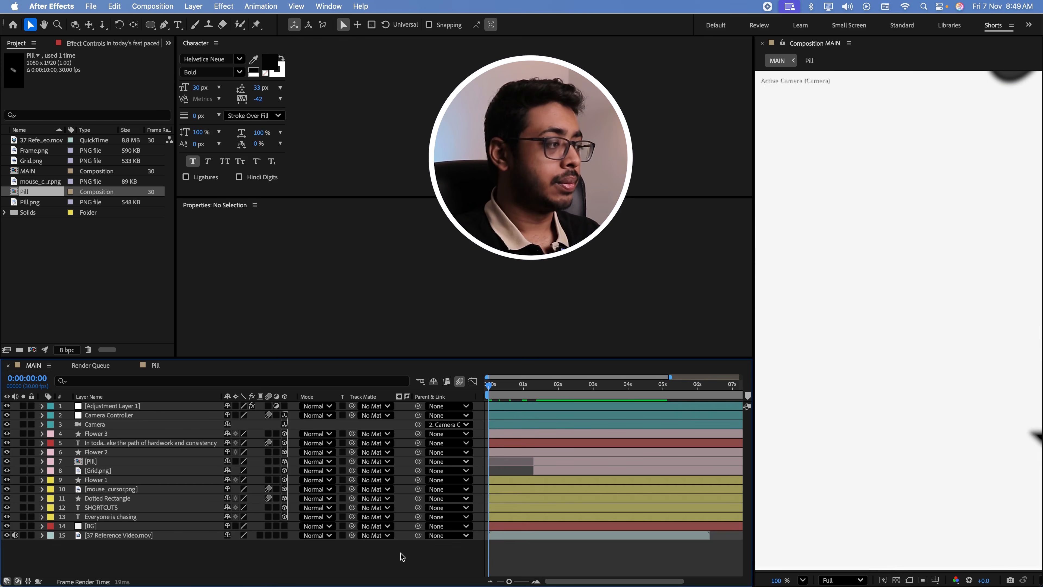
{"action": "key", "text": "space"}
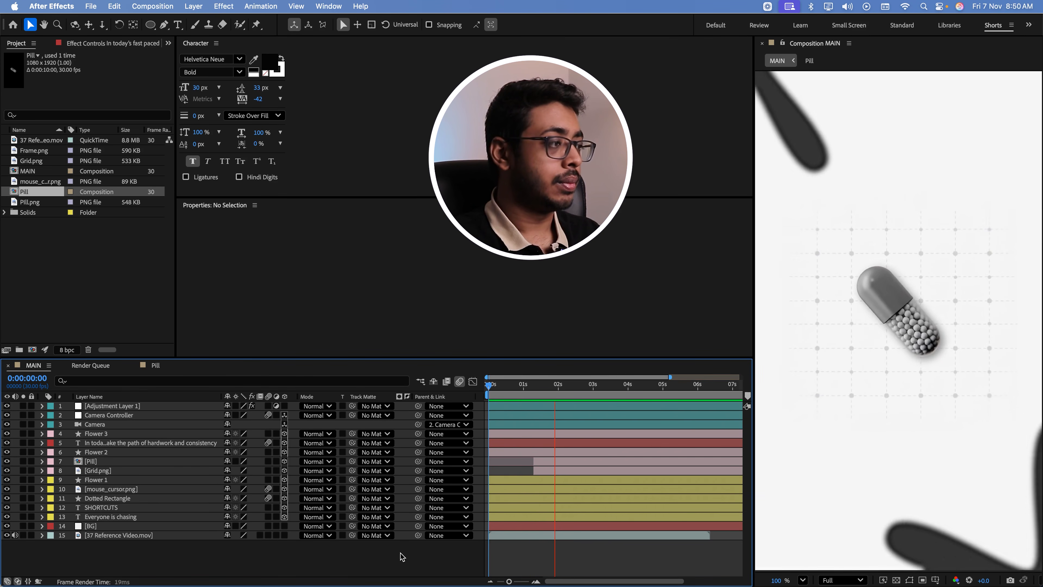
{"action": "key", "text": "space"}
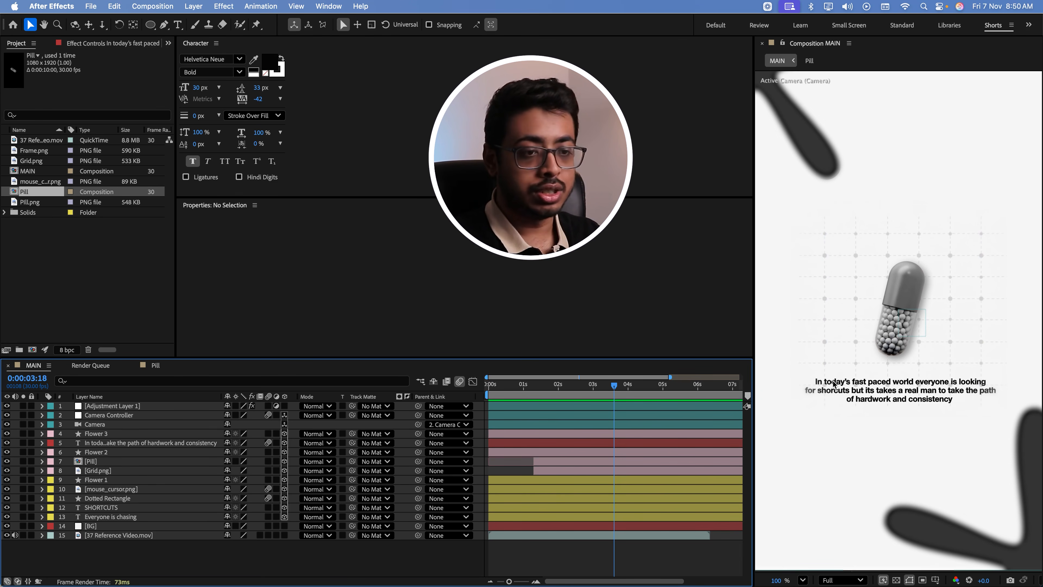
Move the paragraph's first Offset keyframe to just before the two-second mark and preview the reveal from the start
{"action": "left_click", "coordinate": [144, 445]}
{"action": "key", "text": "u"}
{"action": "left_click_drag", "start_coordinate": [575, 462], "coordinate": [555, 462]}
{"action": "key", "text": "u"}
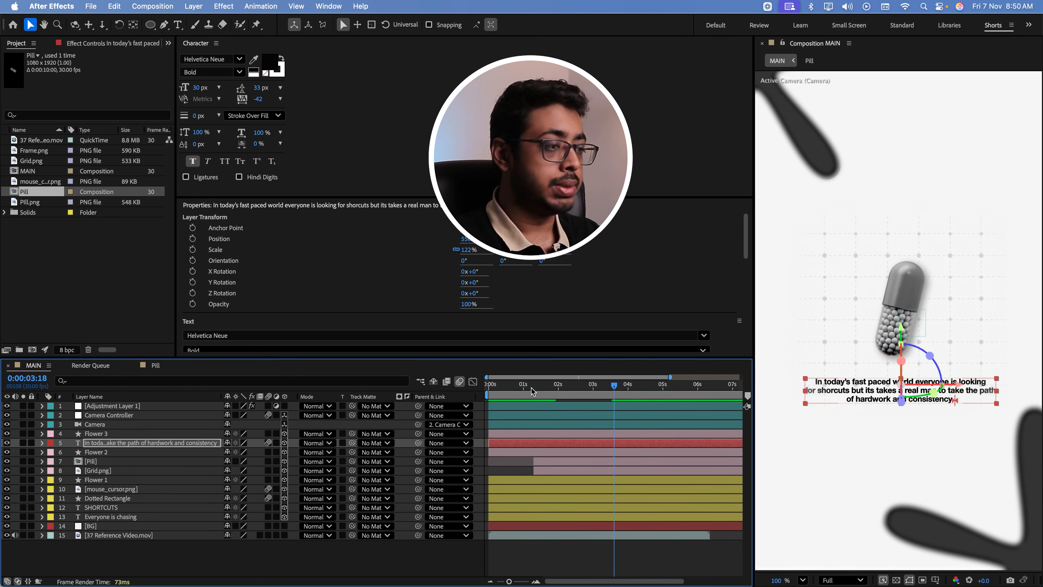
{"action": "key", "text": "Home"}
{"action": "key", "text": "space"}
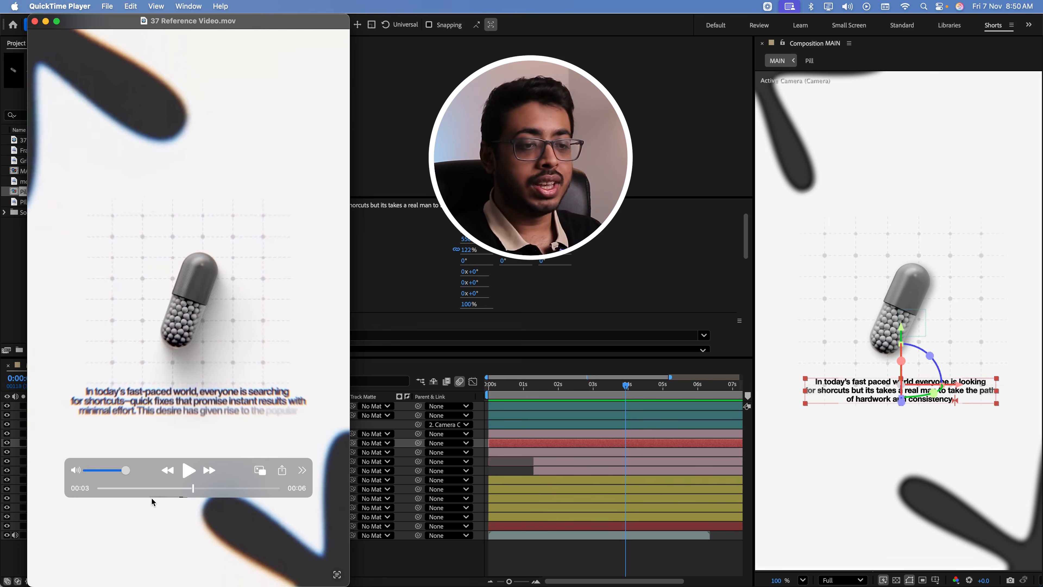
Scrub the reference video through the transition from the pill scene to the framed picture
{"action": "left_click_drag", "start_coordinate": [193, 488], "coordinate": [204, 488]}
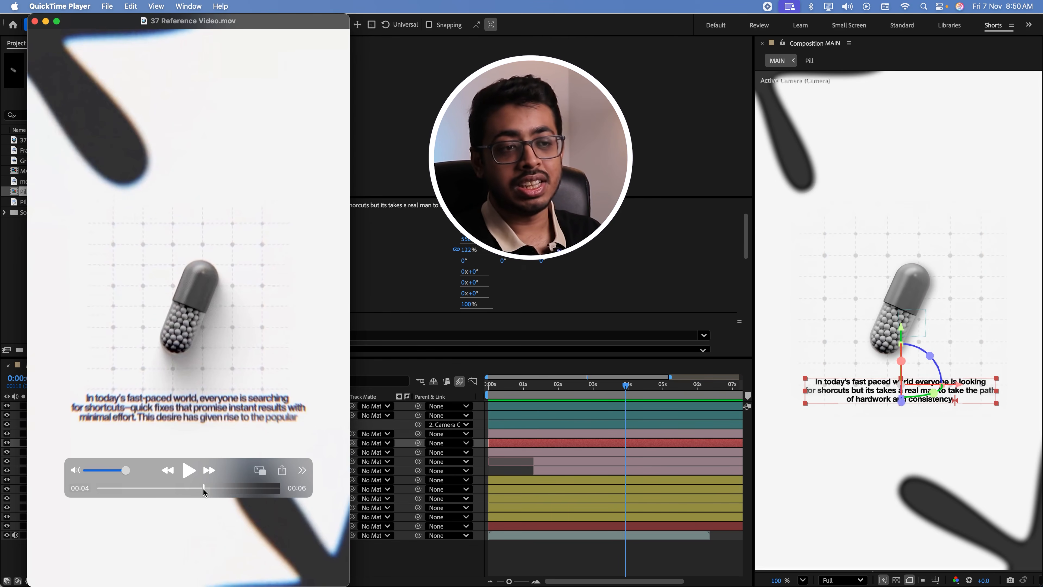
{"action": "left_click_drag", "start_coordinate": [203, 489], "coordinate": [222, 505]}
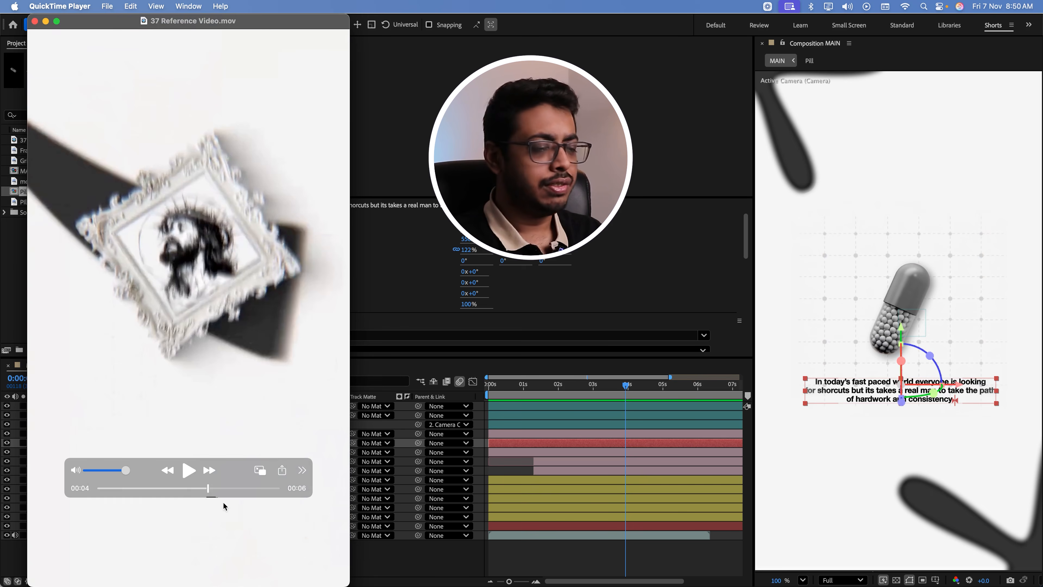
{"action": "left_click", "coordinate": [393, 570]}
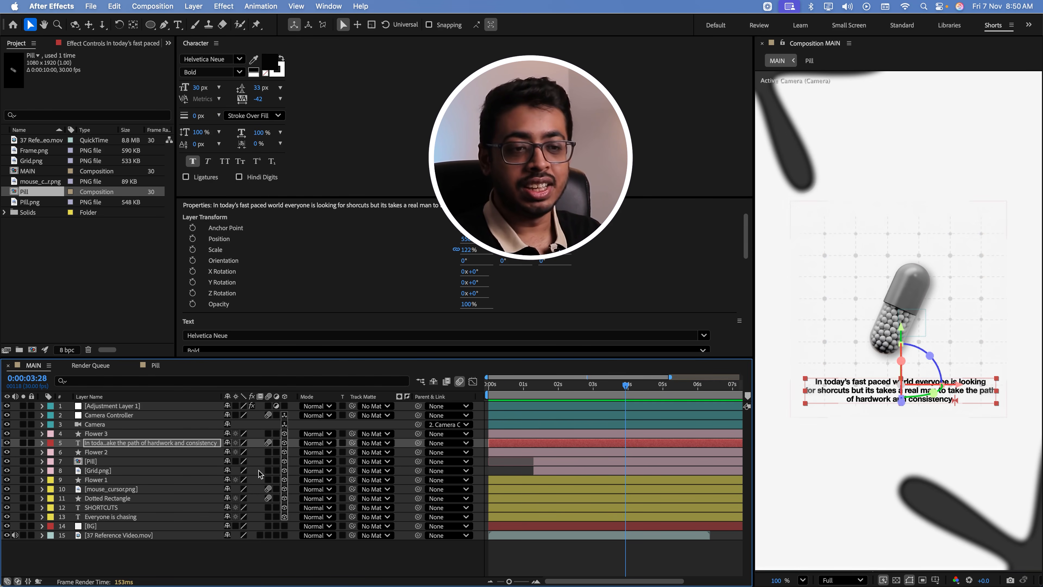
Add a new pair of Position keyframes on Camera Controller, with Y at 2935 at 0:00:04:01, and preview the camera move
{"action": "left_click", "coordinate": [107, 416]}
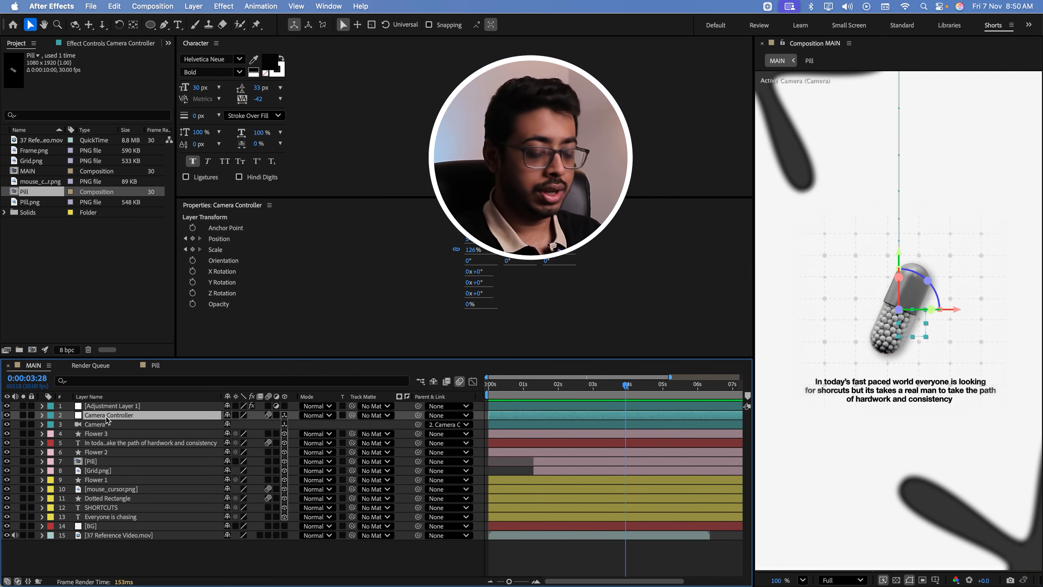
{"action": "key", "text": "p"}
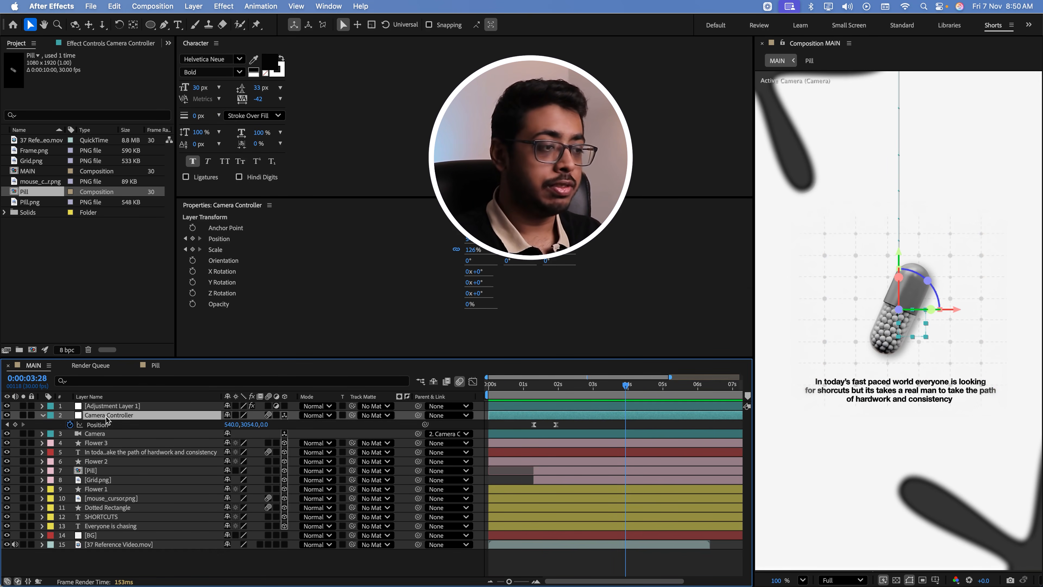
{"action": "mouse_move", "coordinate": [624, 384]}
{"action": "left_mouse_down"}
{"action": "mouse_move", "coordinate": [616, 387]}
{"action": "mouse_move", "coordinate": [633, 390]}
{"action": "left_mouse_up"}
{"action": "left_click", "coordinate": [15, 425]}
{"action": "left_click_drag", "start_coordinate": [246, 427], "coordinate": [182, 442]}
{"action": "left_click_drag", "start_coordinate": [617, 390], "coordinate": [608, 426]}
{"action": "key", "text": "space"}
{"action": "key", "text": "space"}
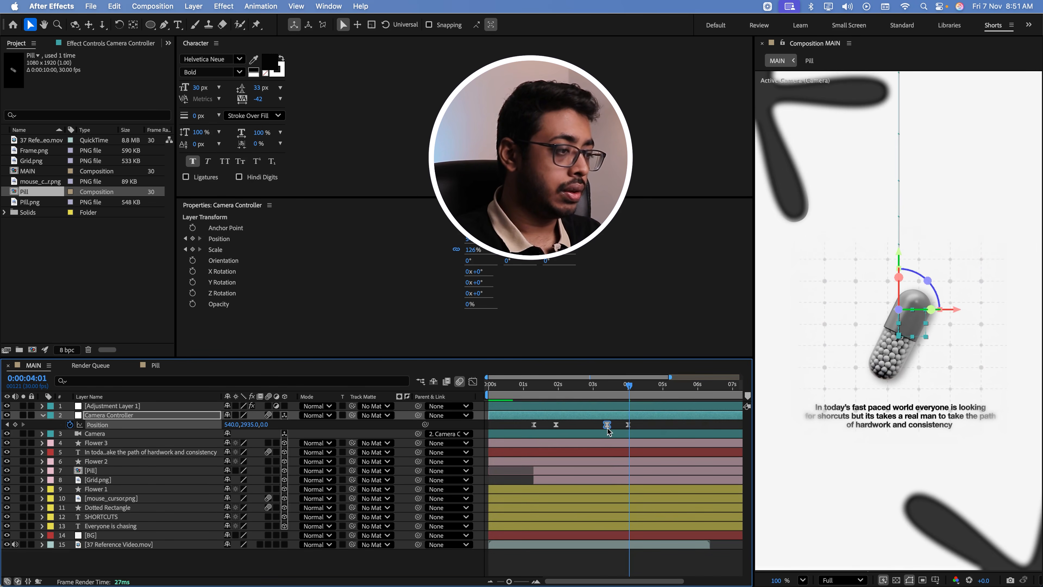
{"action": "left_click", "coordinate": [595, 385]}
{"action": "key", "text": "space"}
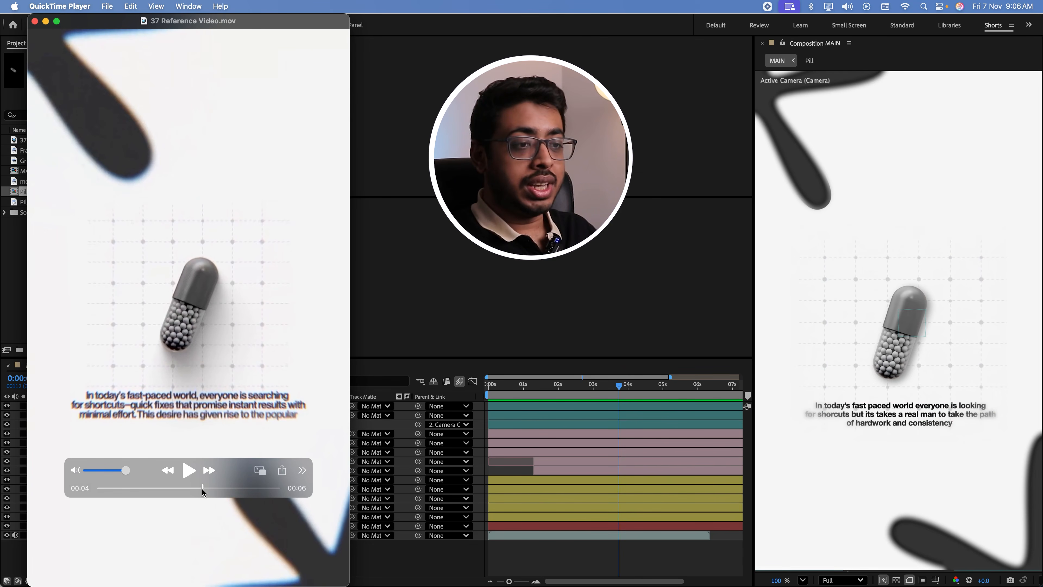
Check the framed-picture transition in the reference video, and trim the five layers from Flower 3 to Grid.png to end at 0:00:03:21
{"action": "left_click_drag", "start_coordinate": [202, 487], "coordinate": [211, 488]}
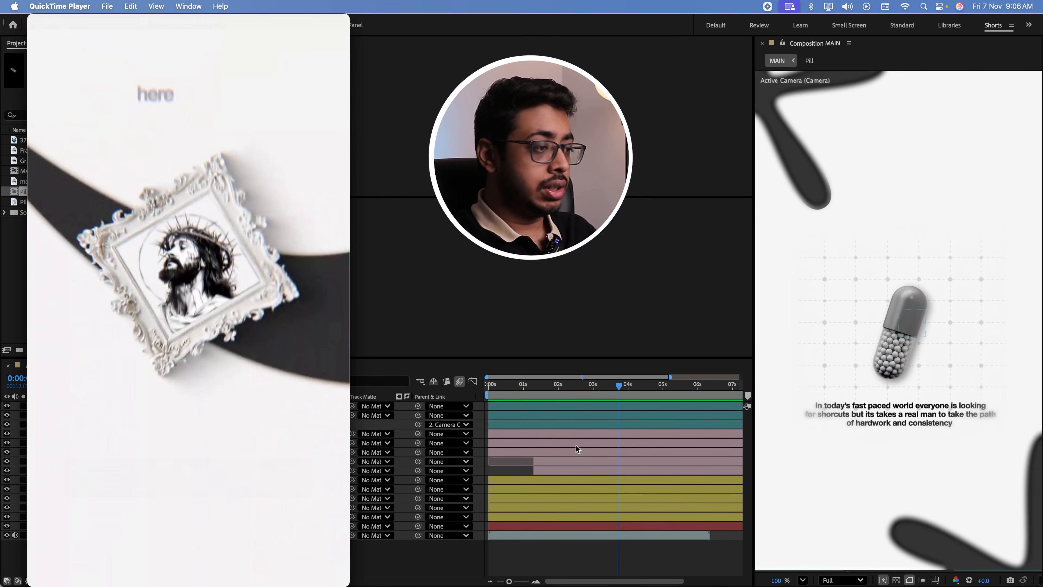
{"action": "left_click", "coordinate": [594, 393]}
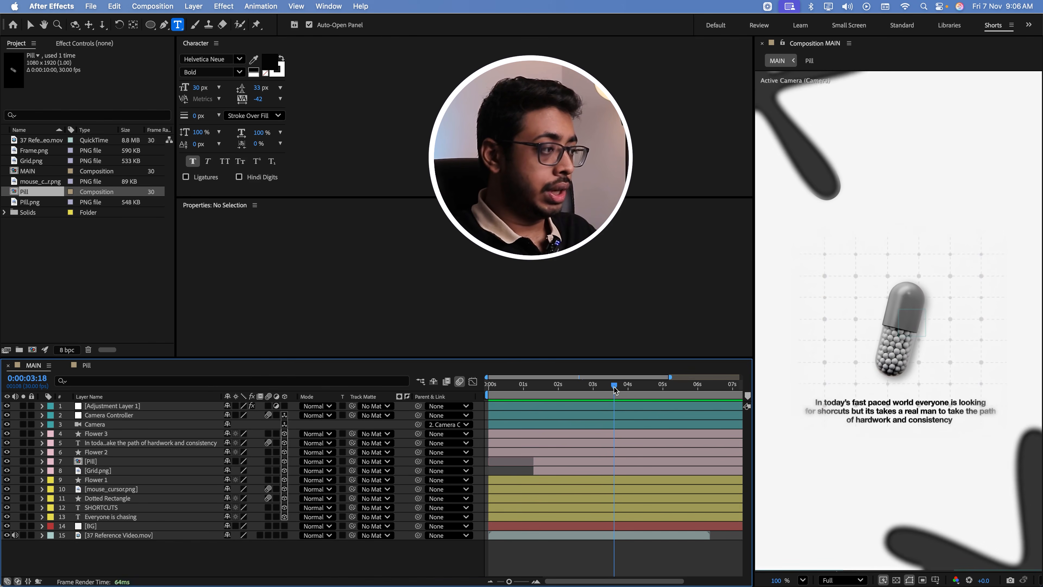
{"action": "left_click", "coordinate": [617, 386]}
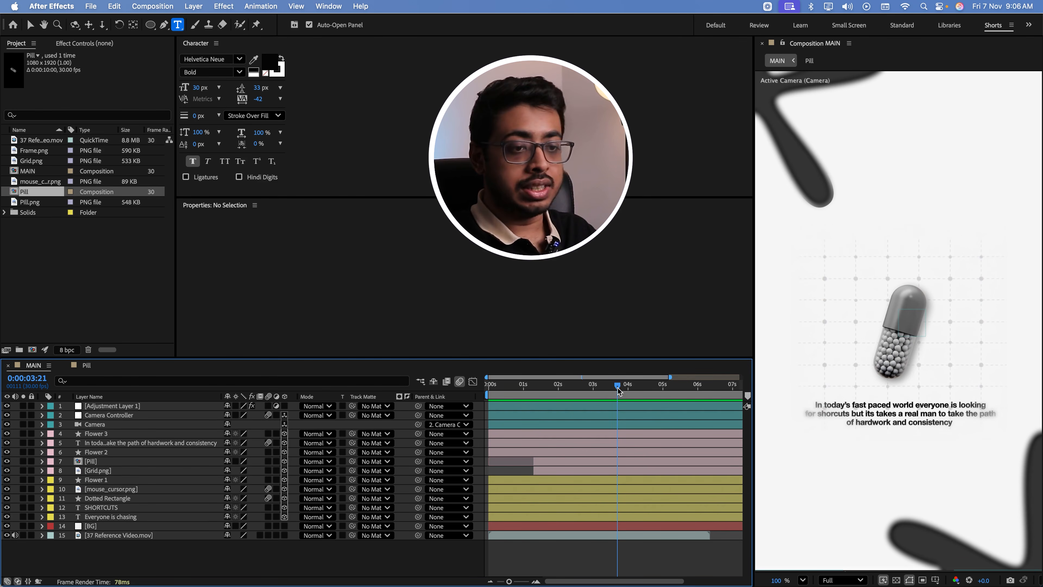
{"action": "left_click", "coordinate": [96, 434]}
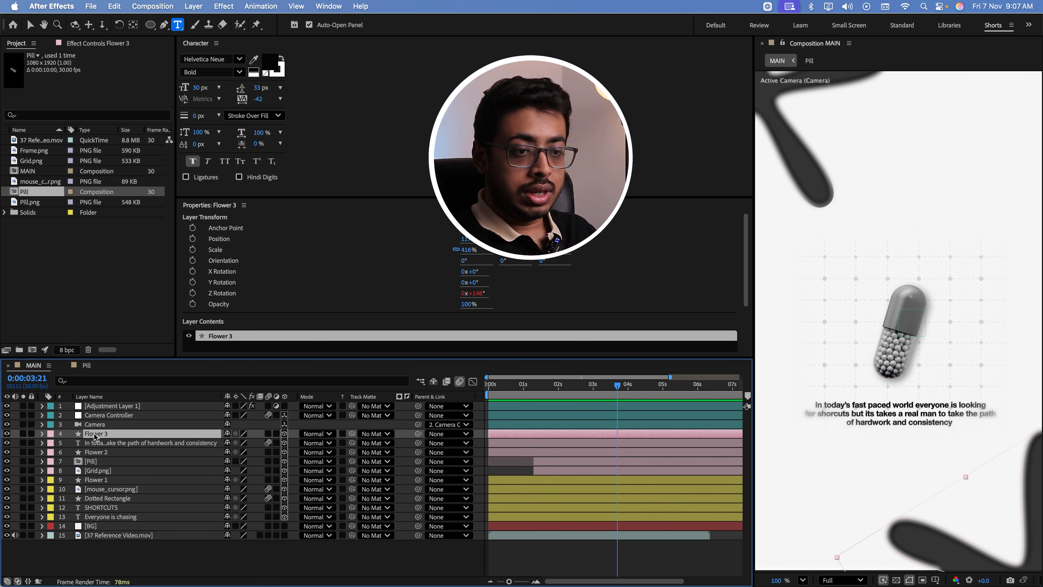
{"action": "left_click", "coordinate": [101, 471], "text": "shift"}
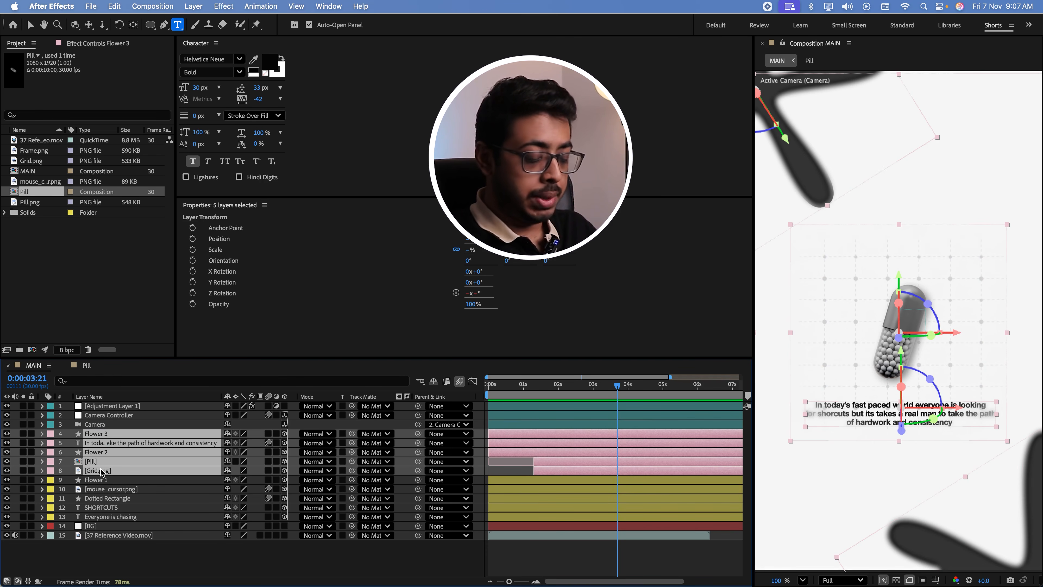
{"action": "key", "text": "alt+bracketright"}
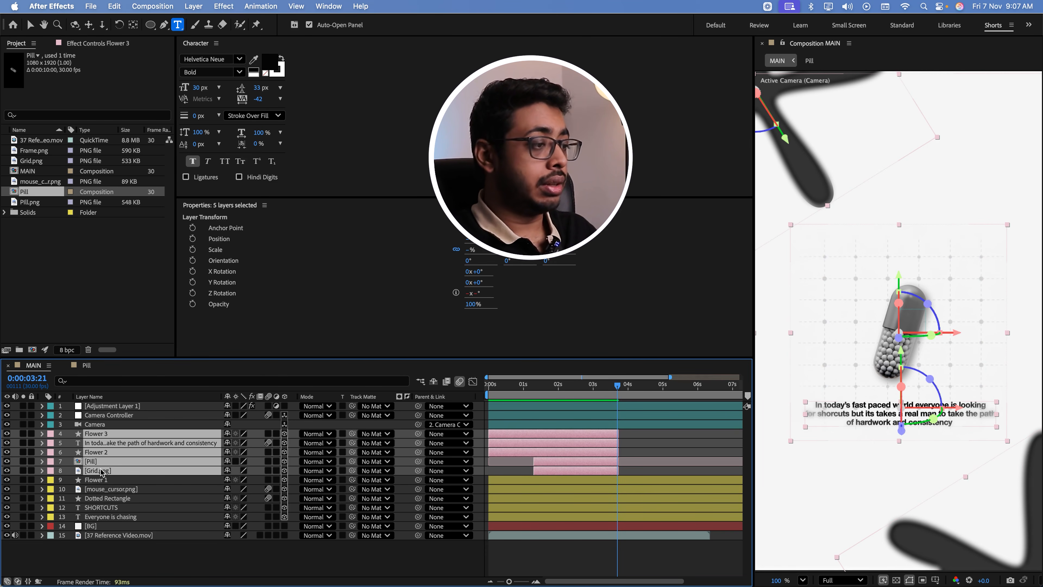
Preview the cut and extend the ends of the five selected layers to just past the four-second mark
{"action": "left_click_drag", "start_coordinate": [618, 387], "coordinate": [602, 392]}
{"action": "key", "text": "space"}
{"action": "key", "text": "space"}
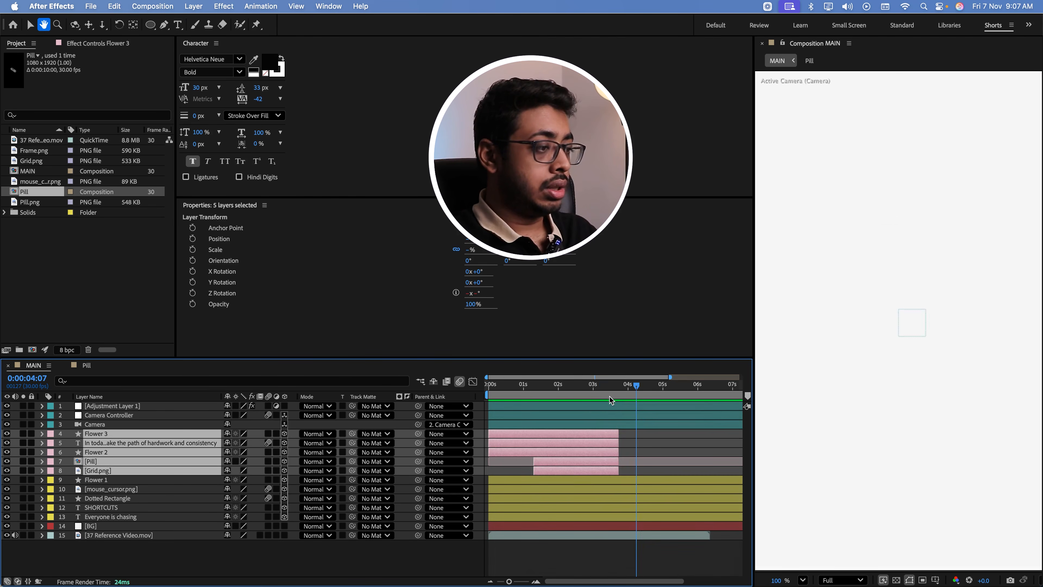
{"action": "left_click", "coordinate": [616, 388]}
{"action": "left_click_drag", "start_coordinate": [619, 433], "coordinate": [632, 435]}
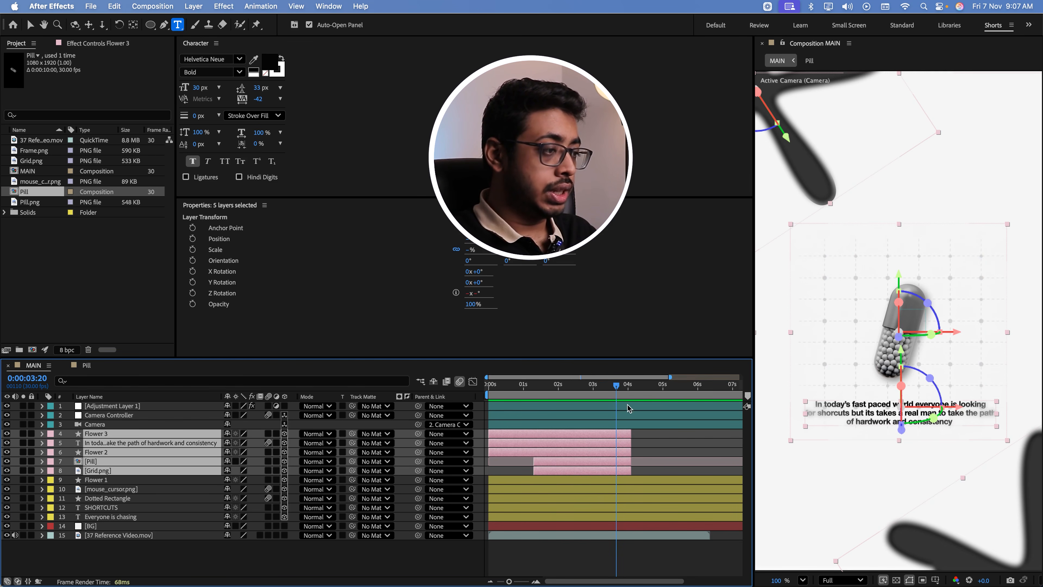
{"action": "left_click_drag", "start_coordinate": [617, 389], "coordinate": [619, 389]}
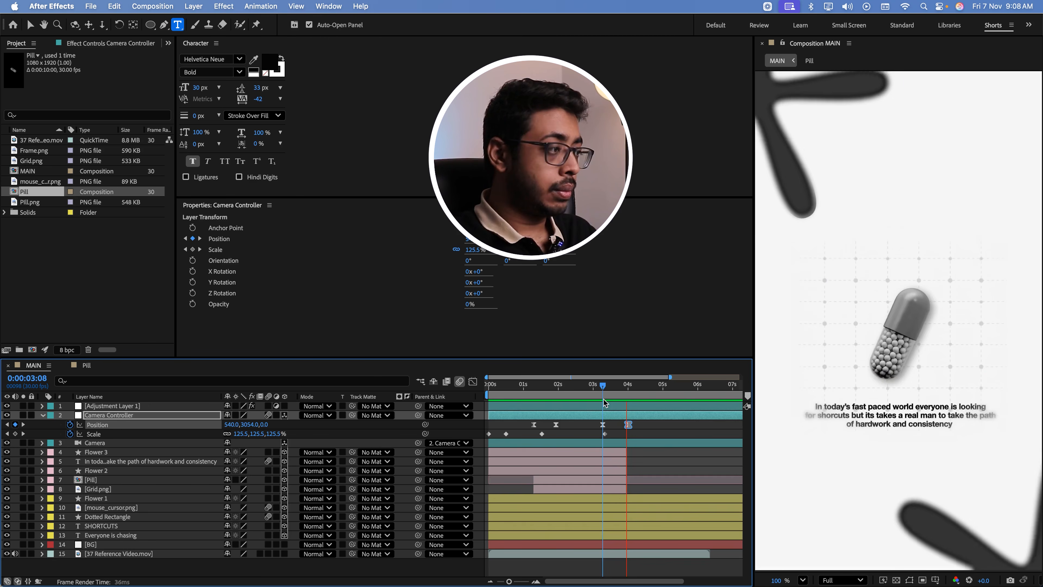
{"action": "key", "text": "space"}
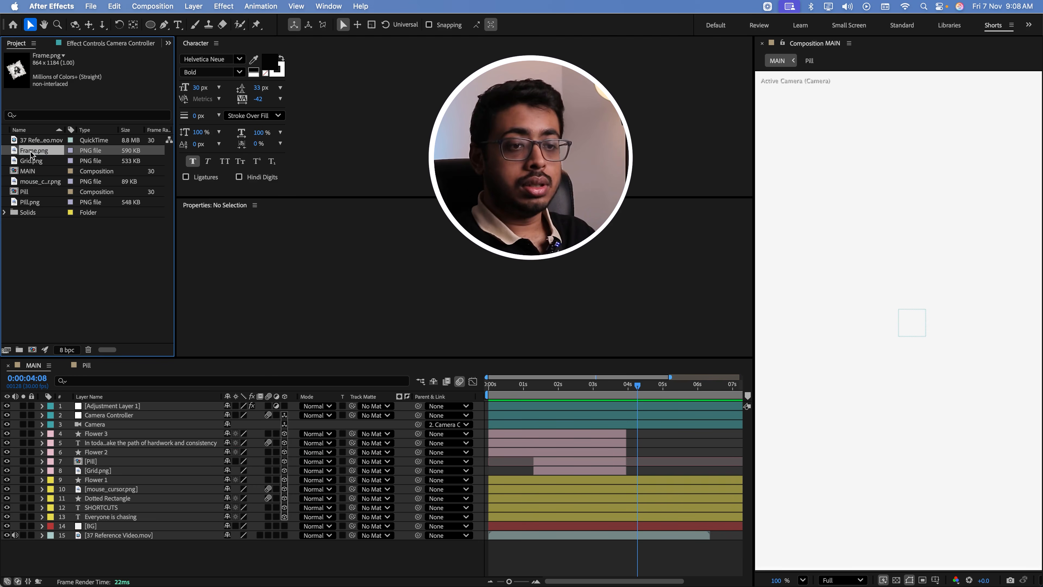
Add Frame.png to the MAIN composition above Flower 3 and give it a Drop Shadow layer style
{"action": "left_click_drag", "start_coordinate": [31, 151], "coordinate": [102, 429]}
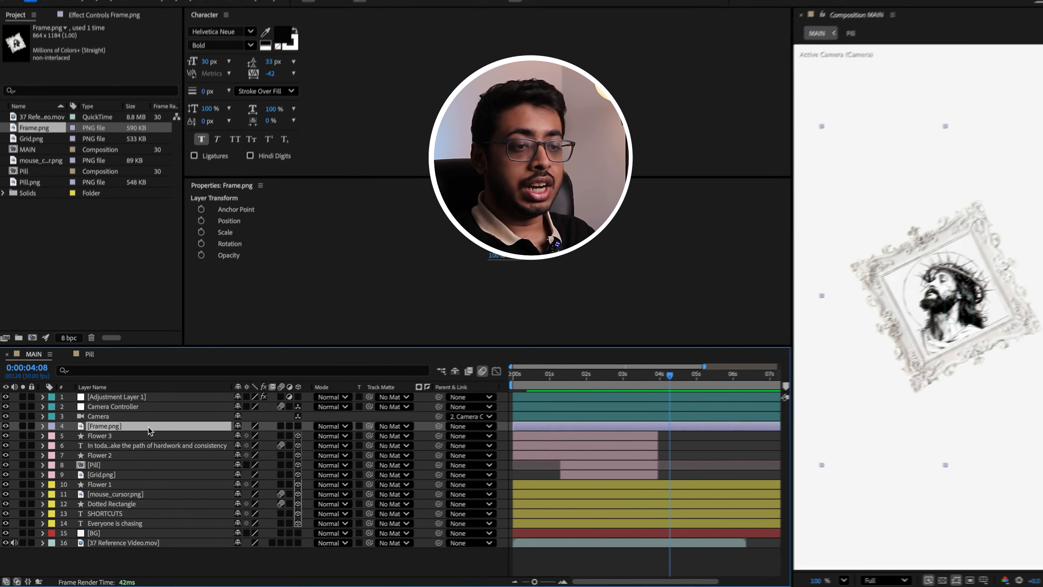
{"action": "right_click", "coordinate": [150, 431]}
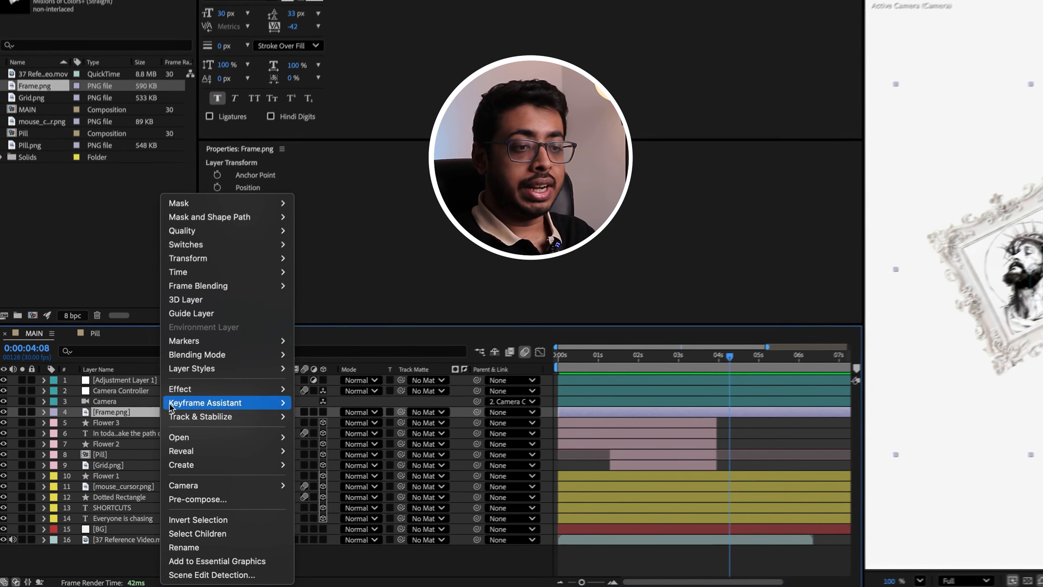
{"action": "mouse_move", "coordinate": [180, 368]}
{"action": "left_click", "coordinate": [328, 412]}
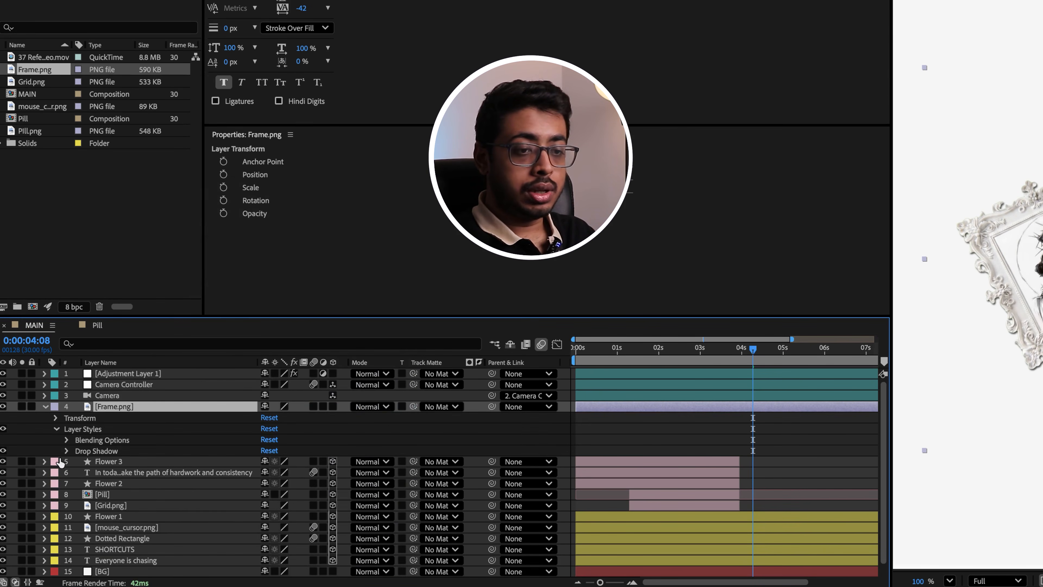
Set the frame's drop shadow to a 129° angle, distance 40, size 81 and 47% opacity
{"action": "left_click", "coordinate": [66, 450]}
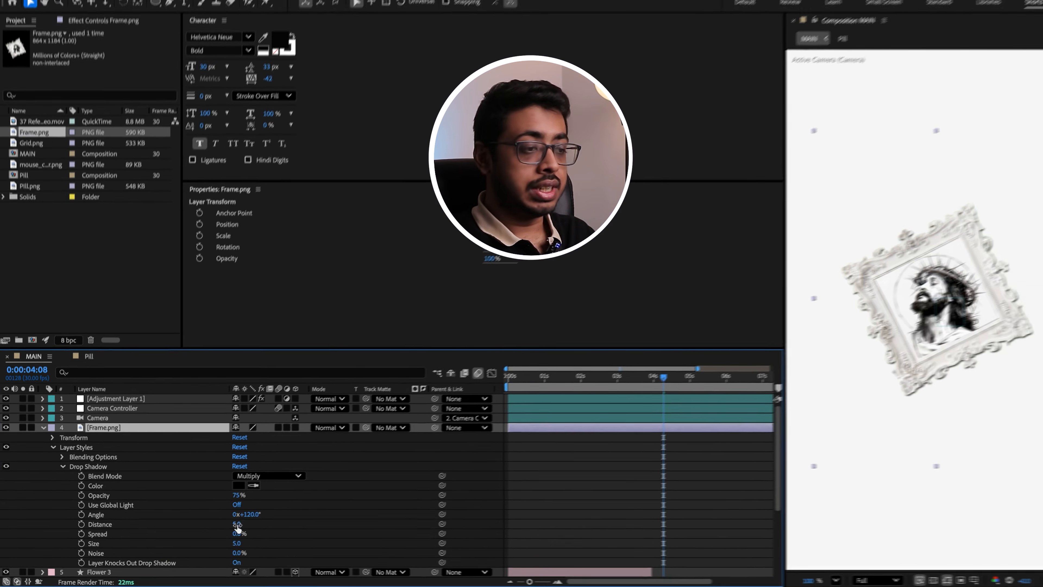
{"action": "mouse_move", "coordinate": [266, 515]}
{"action": "left_mouse_down"}
{"action": "mouse_move", "coordinate": [298, 519]}
{"action": "mouse_move", "coordinate": [251, 529]}
{"action": "mouse_move", "coordinate": [246, 545]}
{"action": "mouse_move", "coordinate": [255, 545]}
{"action": "mouse_move", "coordinate": [250, 519]}
{"action": "mouse_move", "coordinate": [268, 520]}
{"action": "left_mouse_up"}
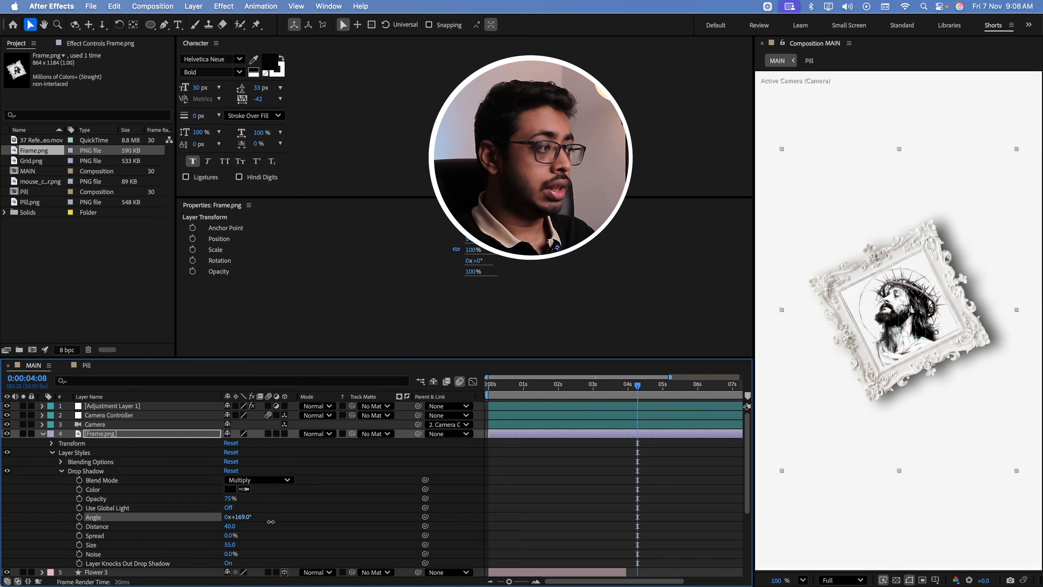
{"action": "left_click_drag", "start_coordinate": [230, 544], "coordinate": [244, 545]}
{"action": "left_click_drag", "start_coordinate": [227, 498], "coordinate": [212, 505]}
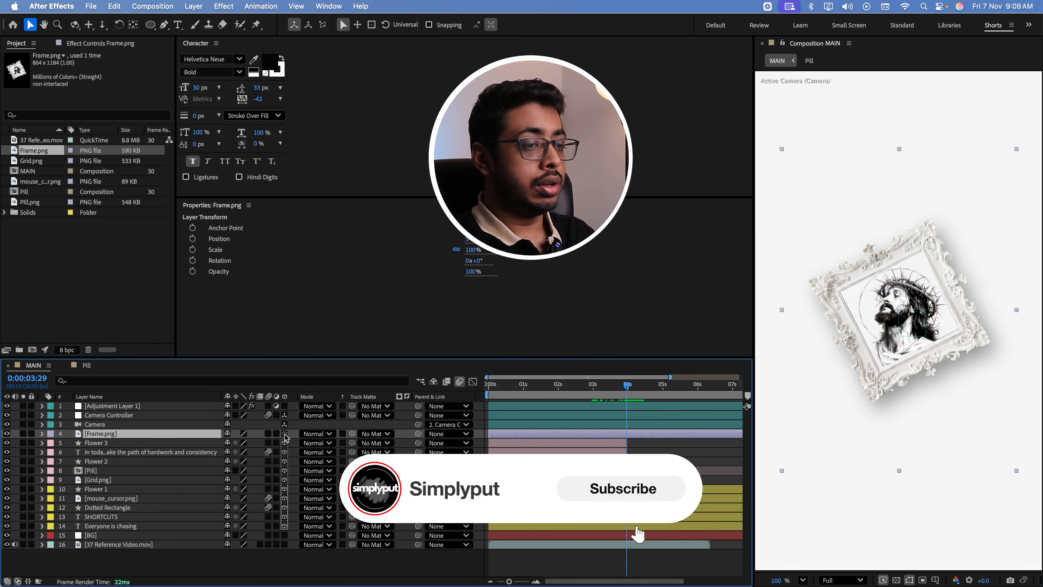
Make Frame.png a 3D layer scaled to 123% and trim its start to 0:00:03:29
{"action": "left_click", "coordinate": [284, 433]}
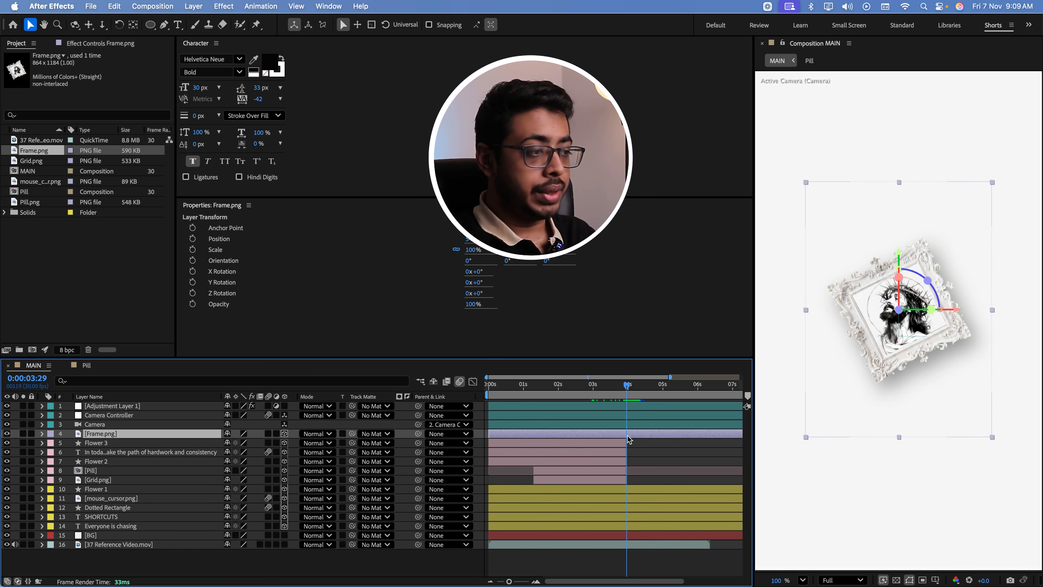
{"action": "key", "text": "alt+["}
{"action": "left_click", "coordinate": [639, 395]}
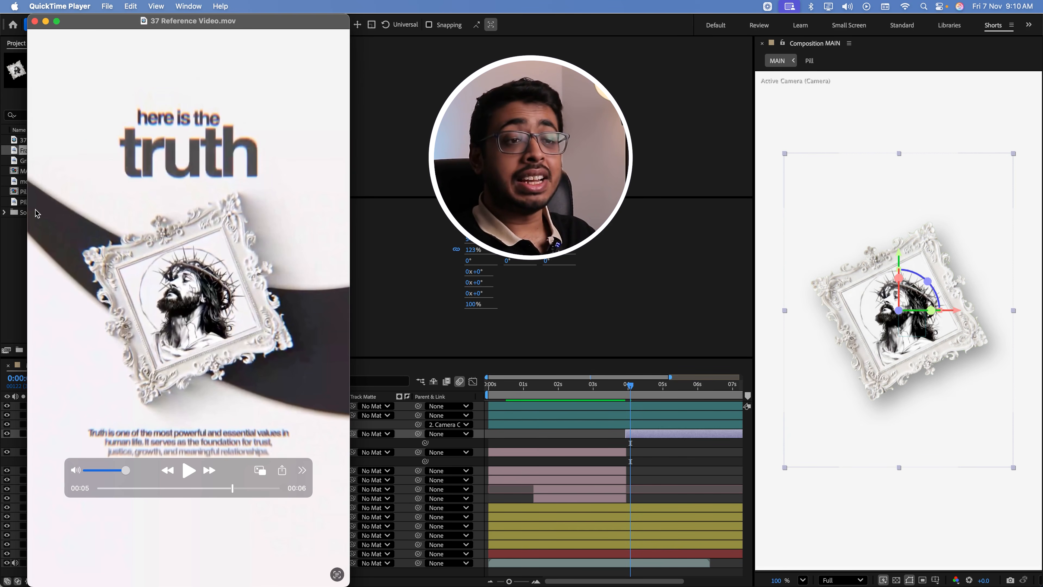
Draw a curved path with the Pen tool across the picture frame, from beyond the canvas's left edge to beyond its right edge
{"action": "left_click", "coordinate": [409, 388]}
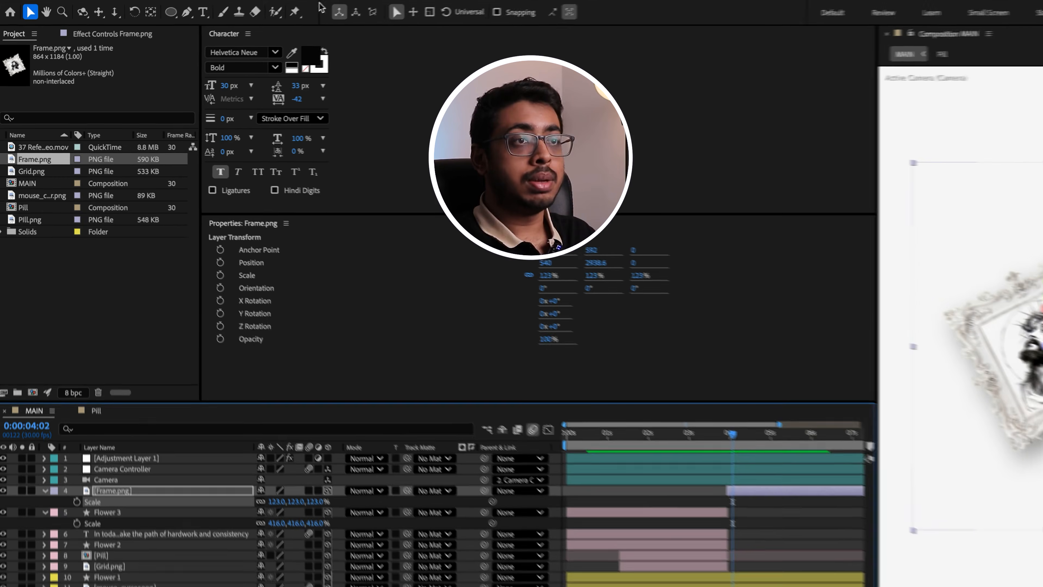
{"action": "left_click", "coordinate": [187, 11]}
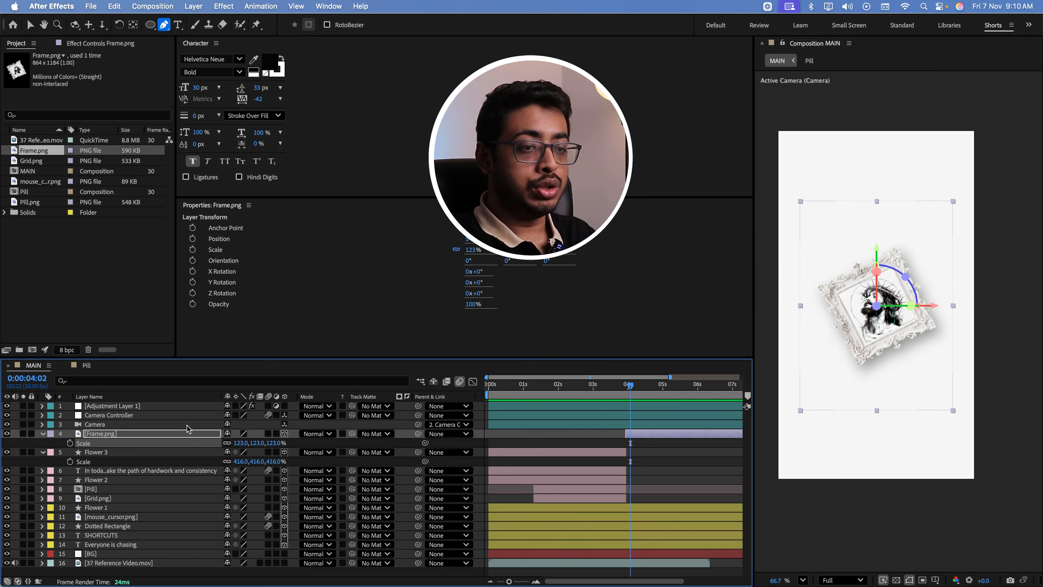
{"action": "left_click", "coordinate": [251, 435]}
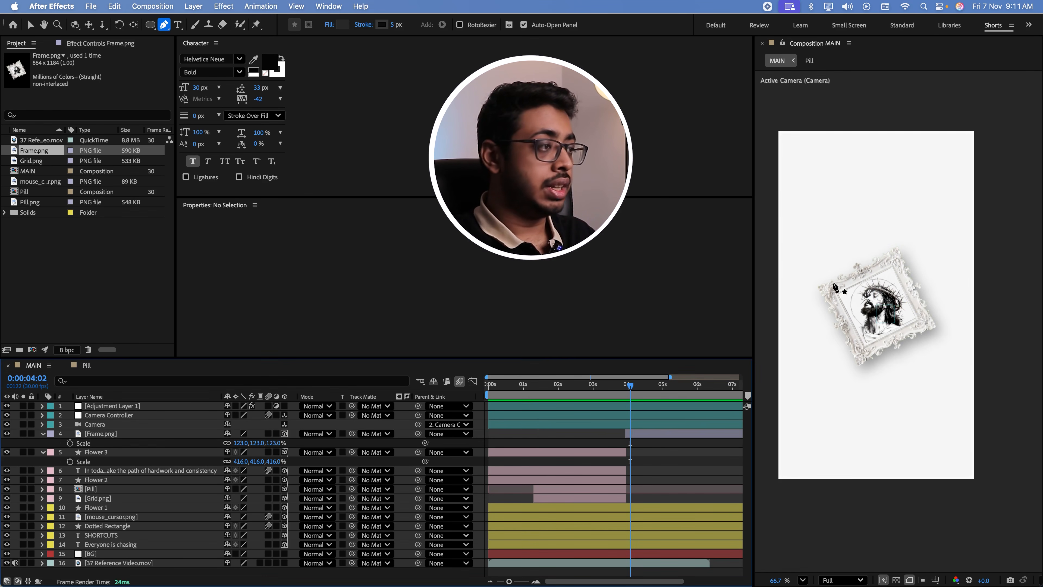
{"action": "left_click", "coordinate": [766, 227]}
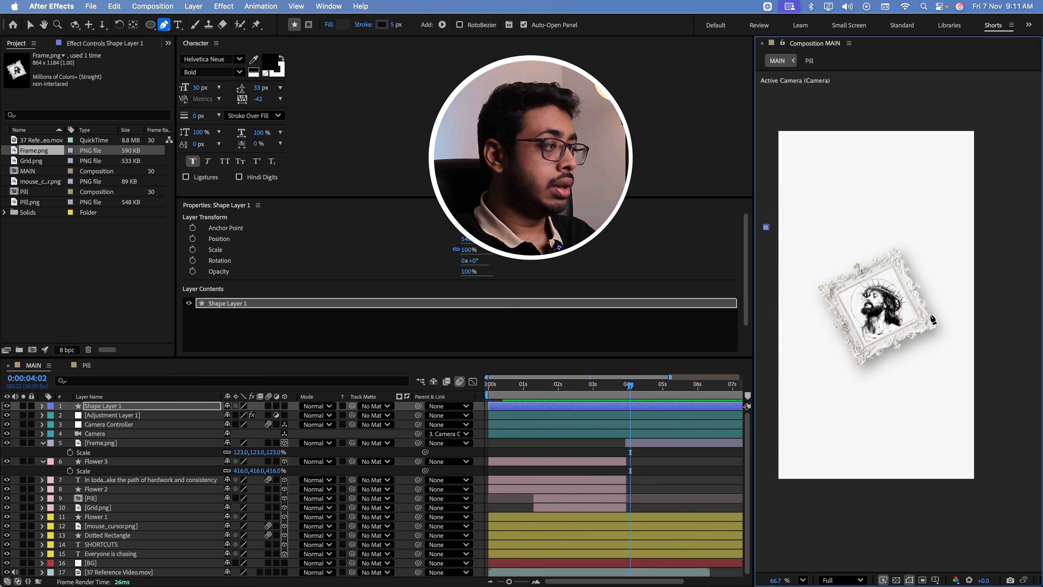
{"action": "left_click_drag", "start_coordinate": [996, 346], "coordinate": [1042, 344]}
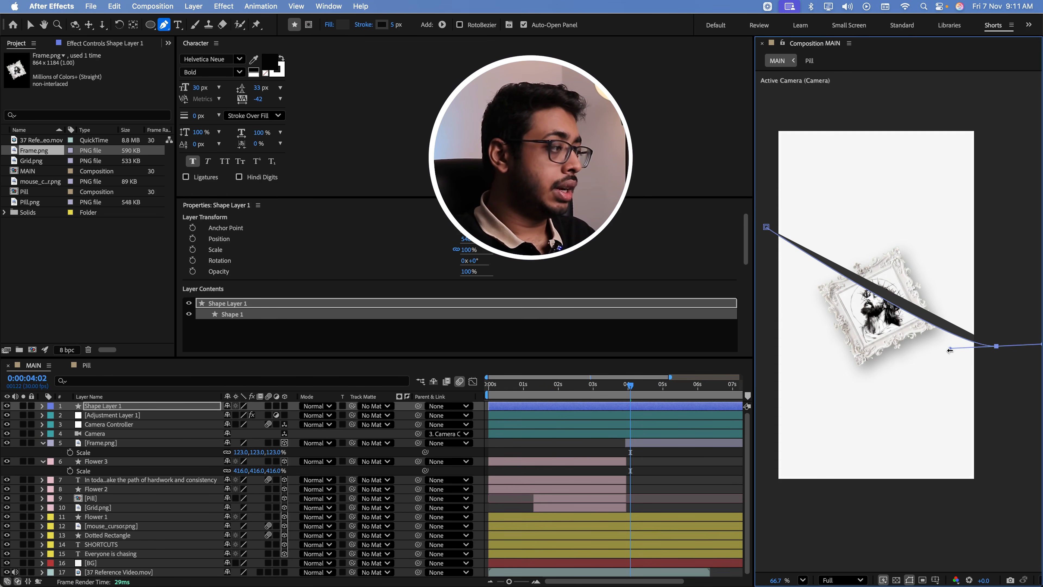
{"action": "left_click_drag", "start_coordinate": [950, 349], "coordinate": [840, 343]}
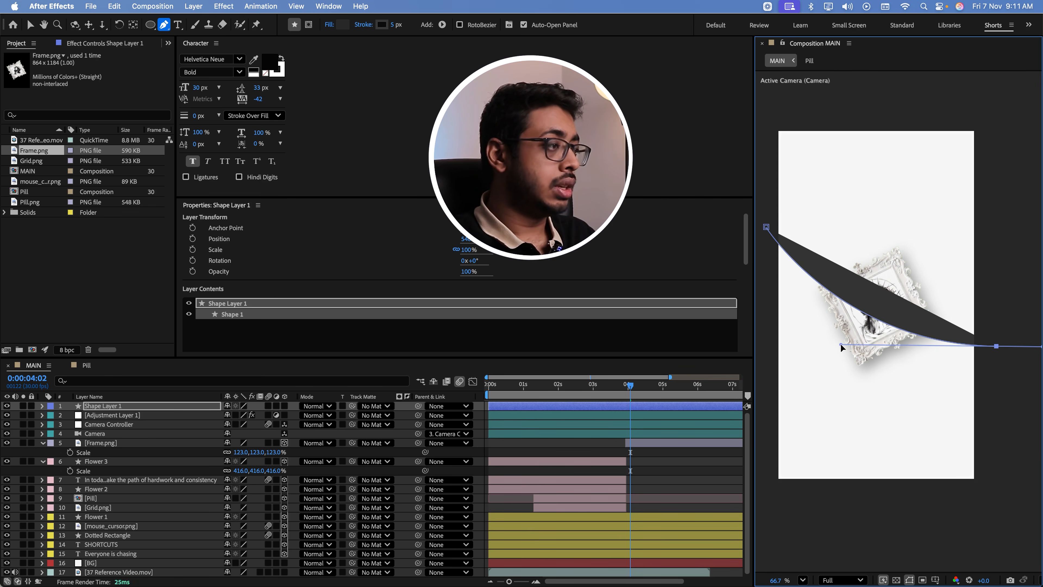
Remove the curved shape's fill and set its stroke width to 338 px
{"action": "left_click", "coordinate": [328, 25]}
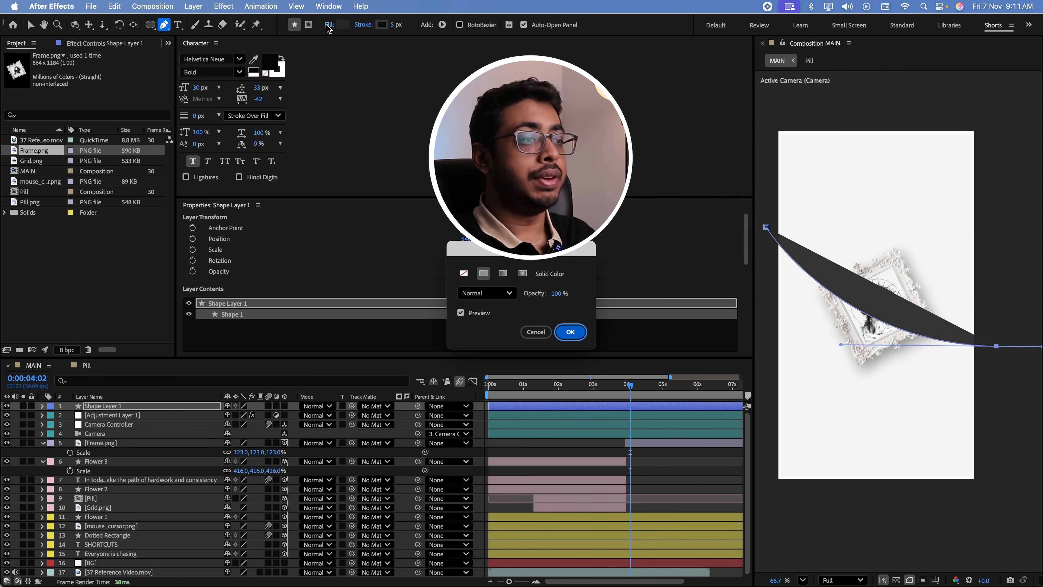
{"action": "left_click", "coordinate": [463, 273]}
{"action": "left_click", "coordinate": [571, 332]}
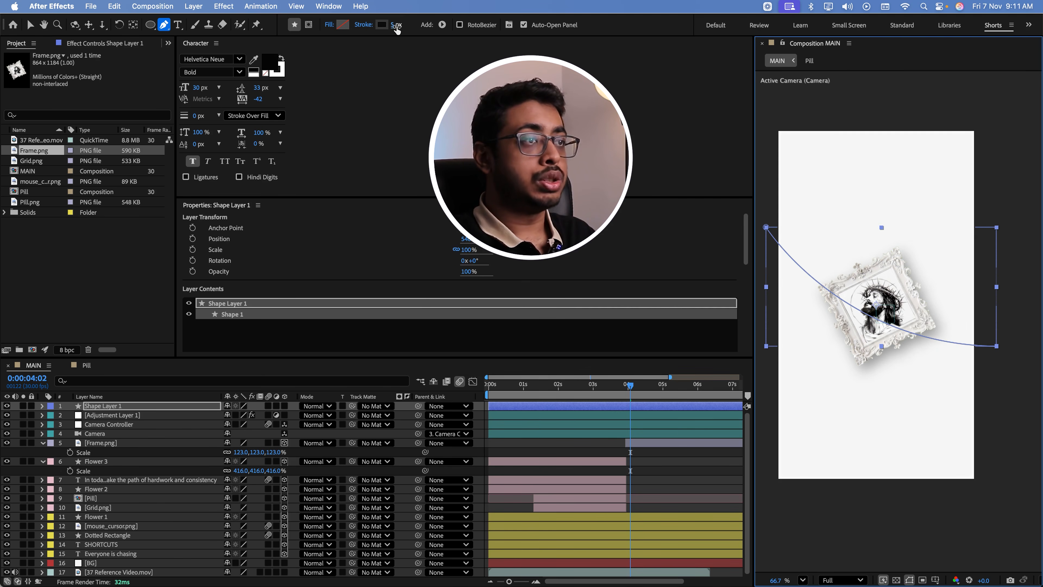
{"action": "left_click_drag", "start_coordinate": [395, 25], "coordinate": [530, 25]}
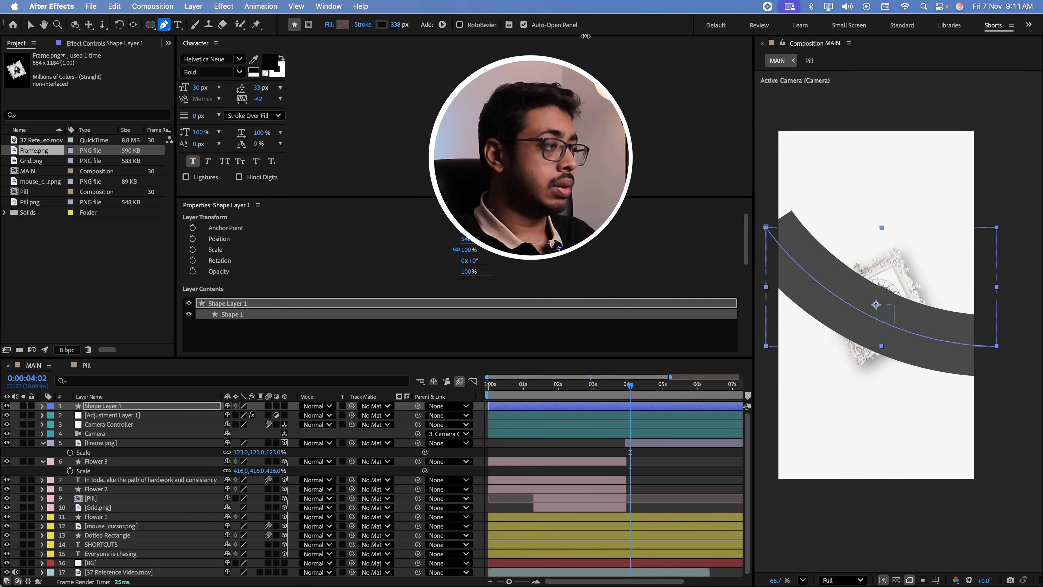
Extend the curved band up and outward so its starting end lies well past the canvas's left edge
{"action": "scroll", "coordinate": [893, 242], "scroll_direction": "down", "scroll_amount": 1}
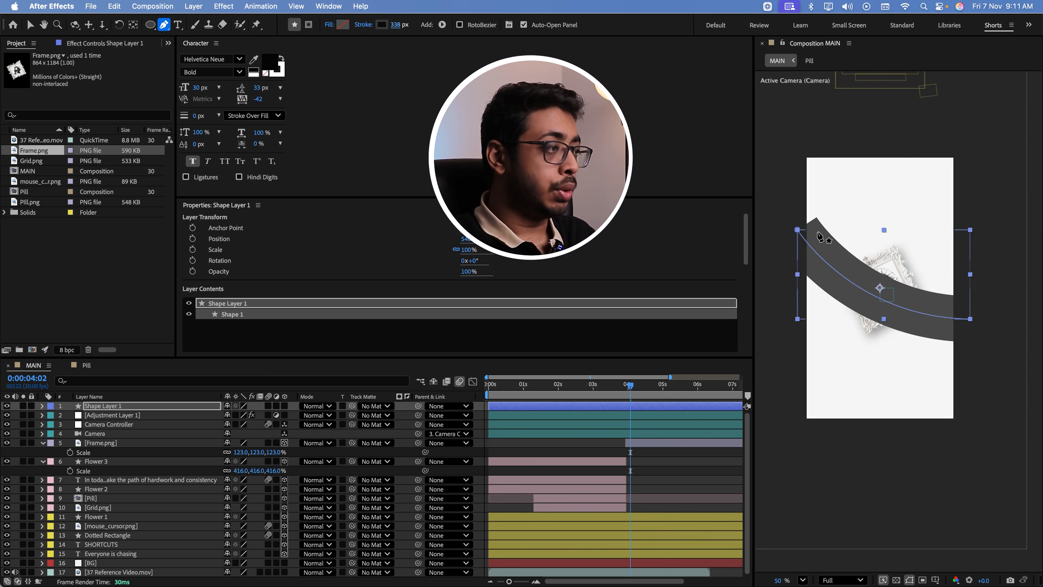
{"action": "key", "text": "v"}
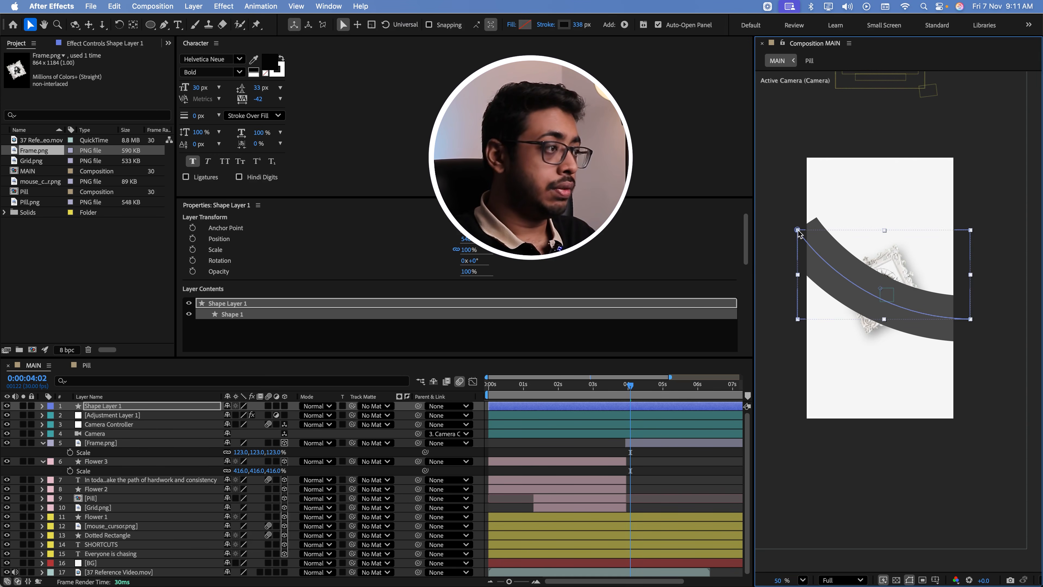
{"action": "left_click_drag", "start_coordinate": [798, 231], "coordinate": [762, 203]}
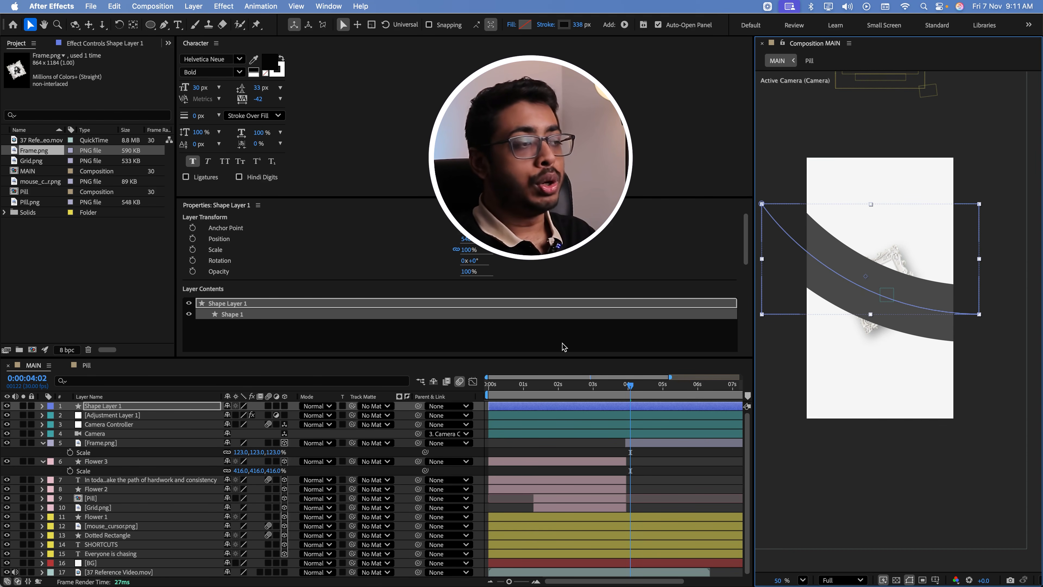
Taper the band's stroke with a 100% start length and compare it with the reference video
{"action": "left_click", "coordinate": [42, 406]}
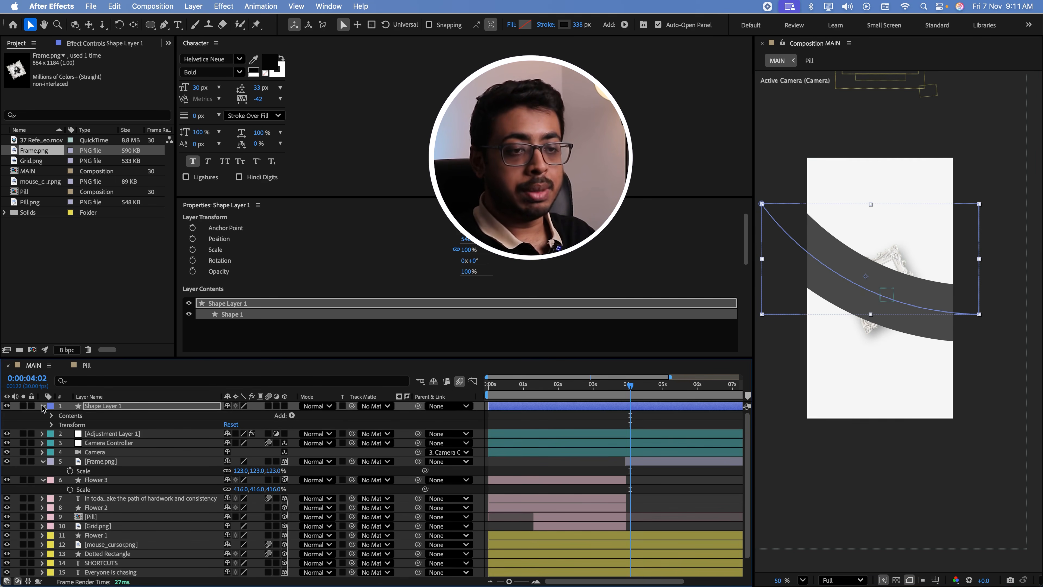
{"action": "left_click", "coordinate": [53, 416]}
{"action": "left_click", "coordinate": [62, 426]}
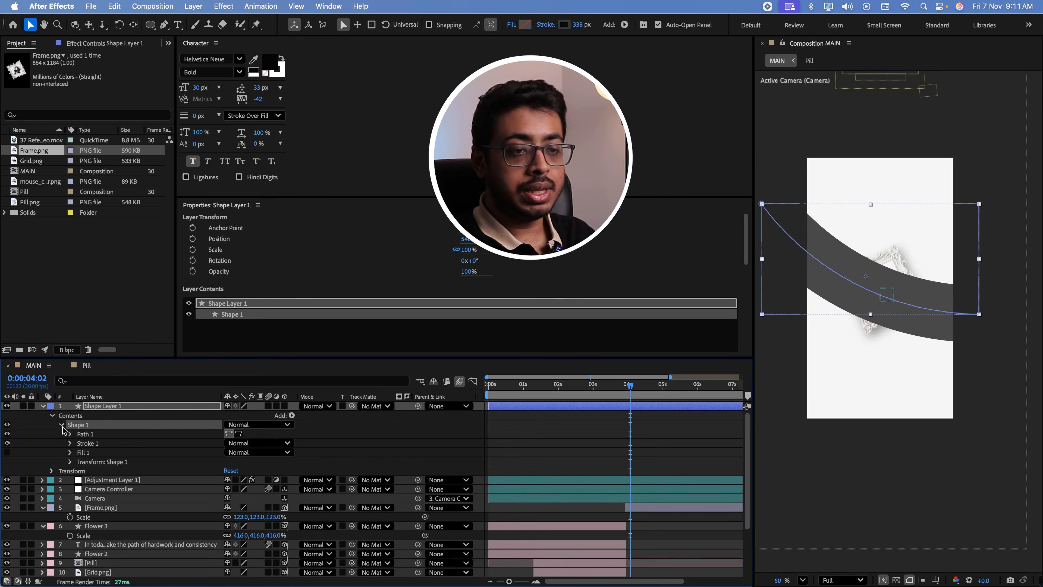
{"action": "left_click", "coordinate": [70, 444]}
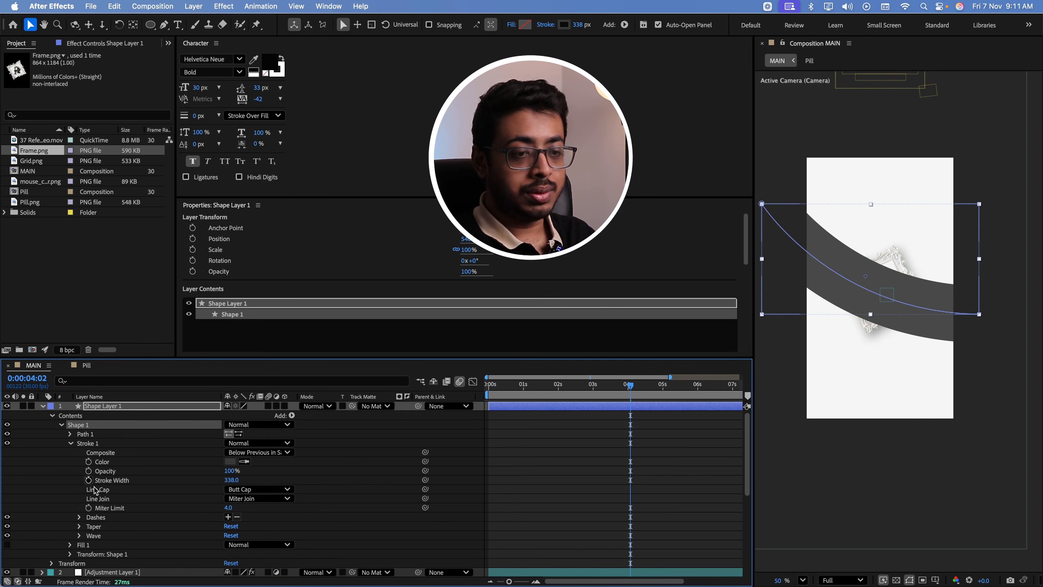
{"action": "left_click", "coordinate": [78, 528]}
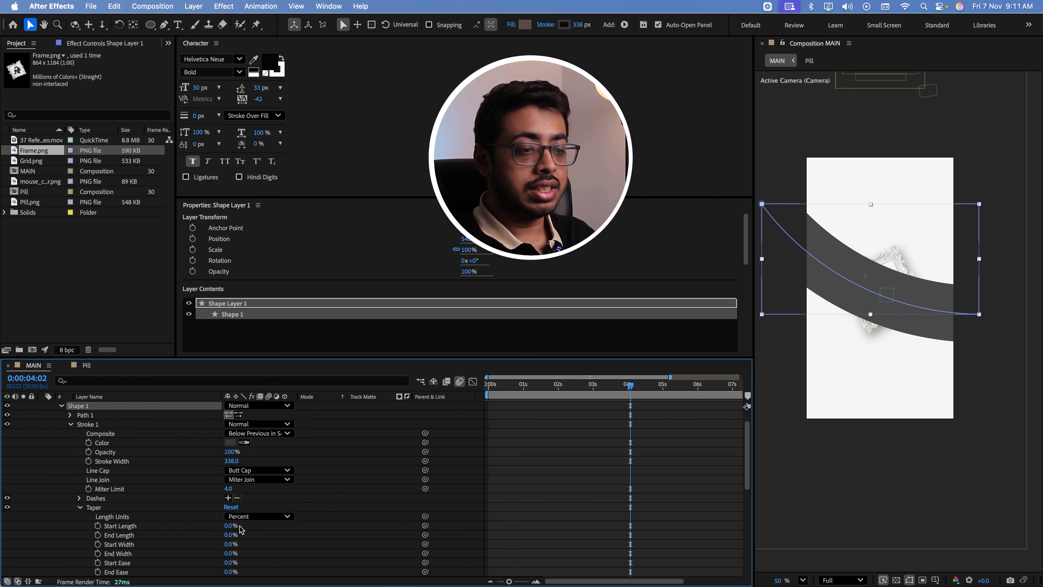
{"action": "left_click_drag", "start_coordinate": [226, 526], "coordinate": [330, 526]}
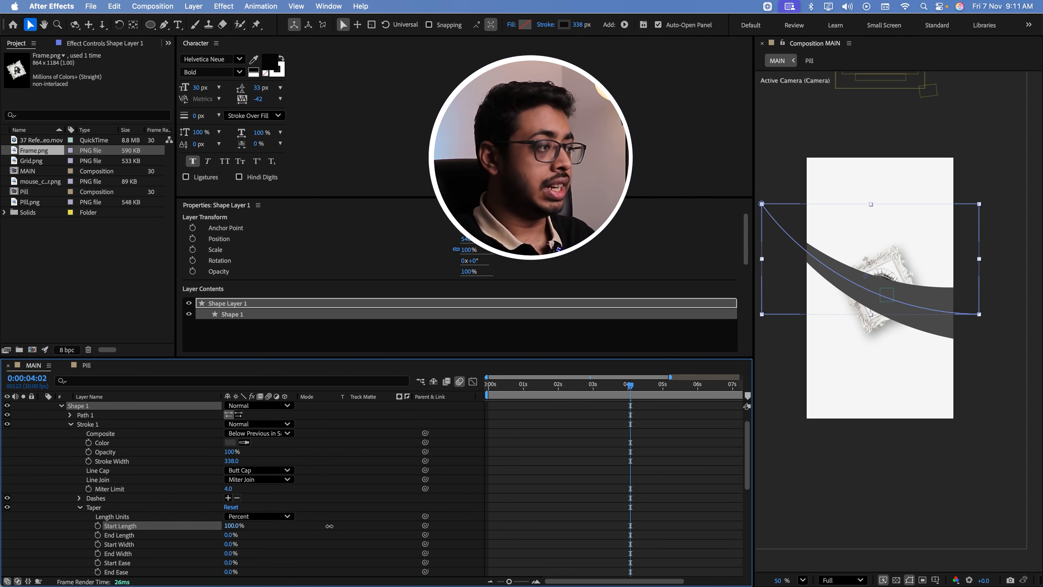
{"action": "key", "text": "super+Tab"}
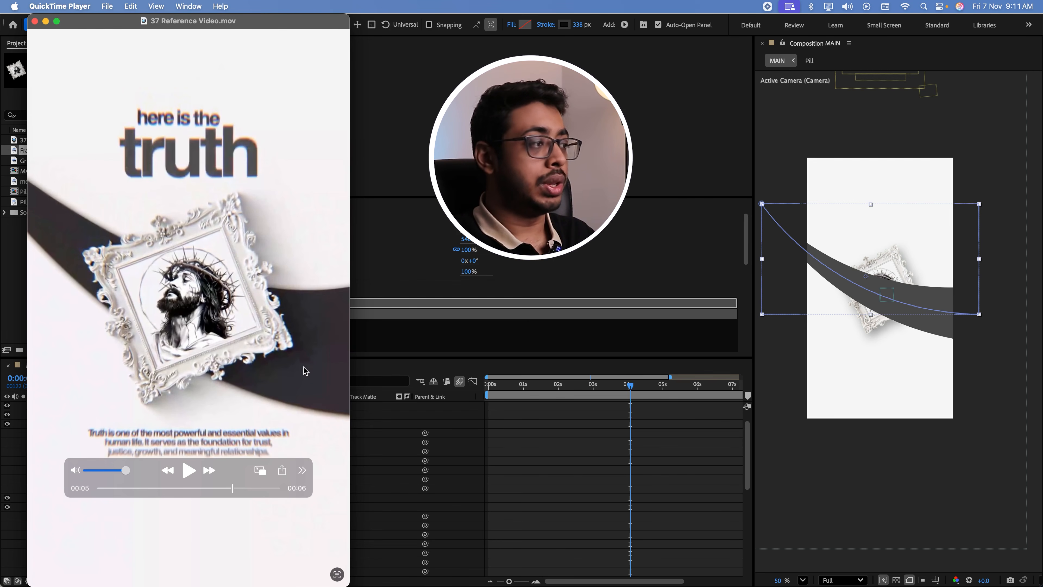
{"action": "left_click", "coordinate": [917, 306]}
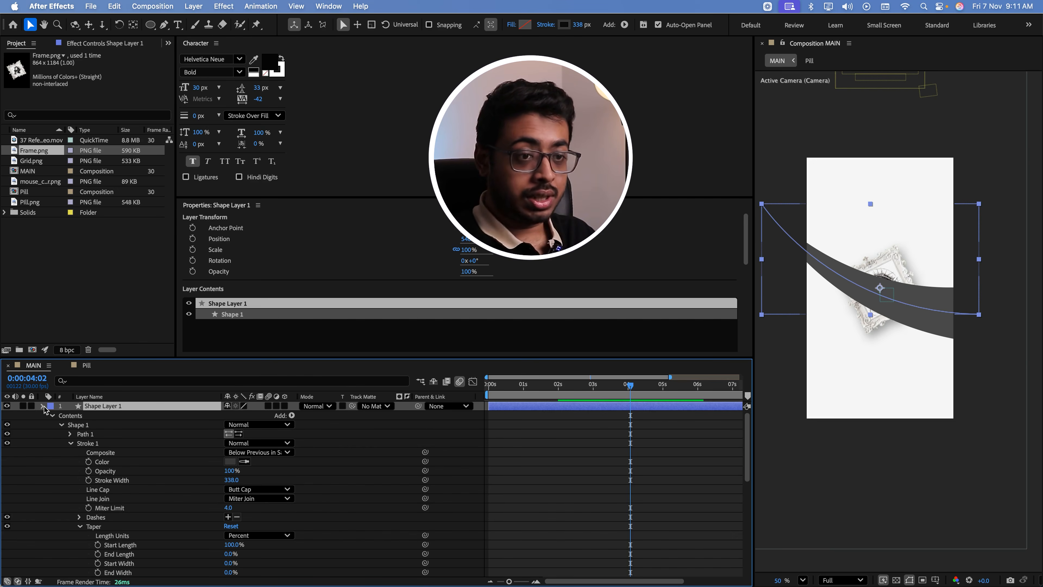
{"action": "left_click", "coordinate": [43, 406]}
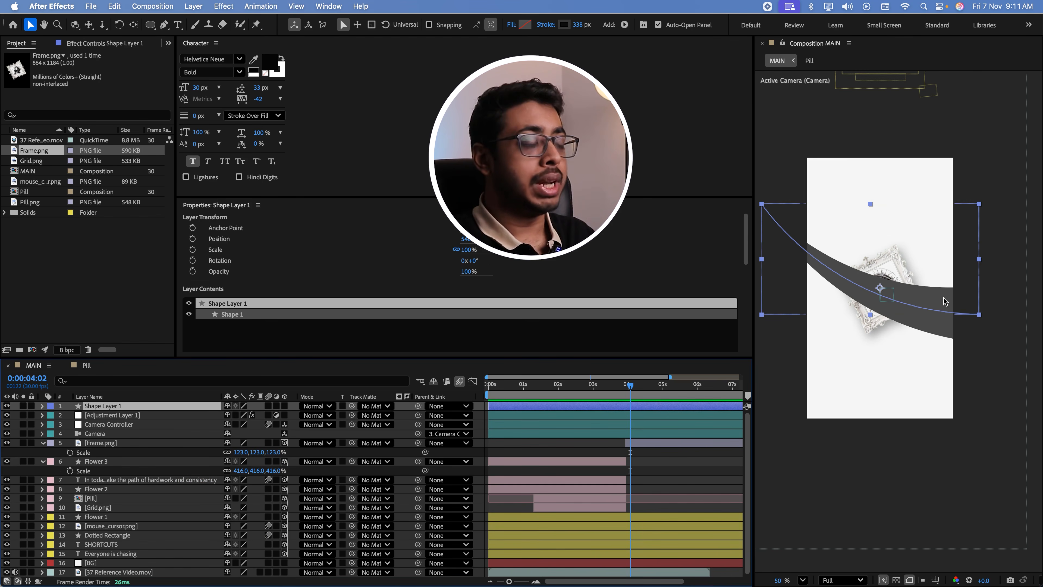
{"action": "key", "text": "apostrophe"}
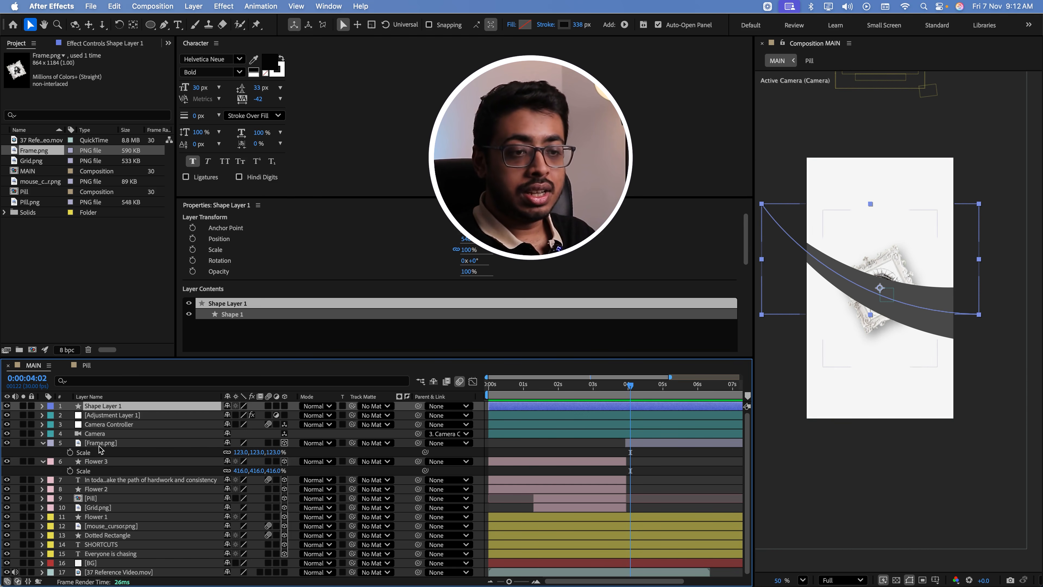
Copy the Drop Shadow layer style from Frame.png to Shape Layer 1
{"action": "left_click", "coordinate": [98, 445]}
{"action": "left_click", "coordinate": [41, 445]}
{"action": "left_click", "coordinate": [41, 444]}
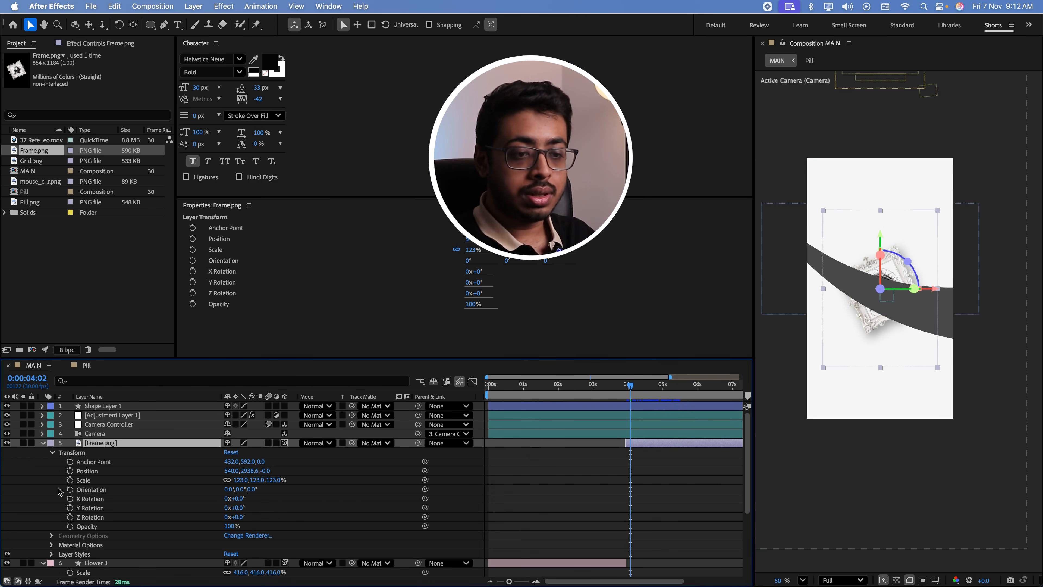
{"action": "left_click", "coordinate": [52, 554]}
{"action": "left_click", "coordinate": [84, 572]}
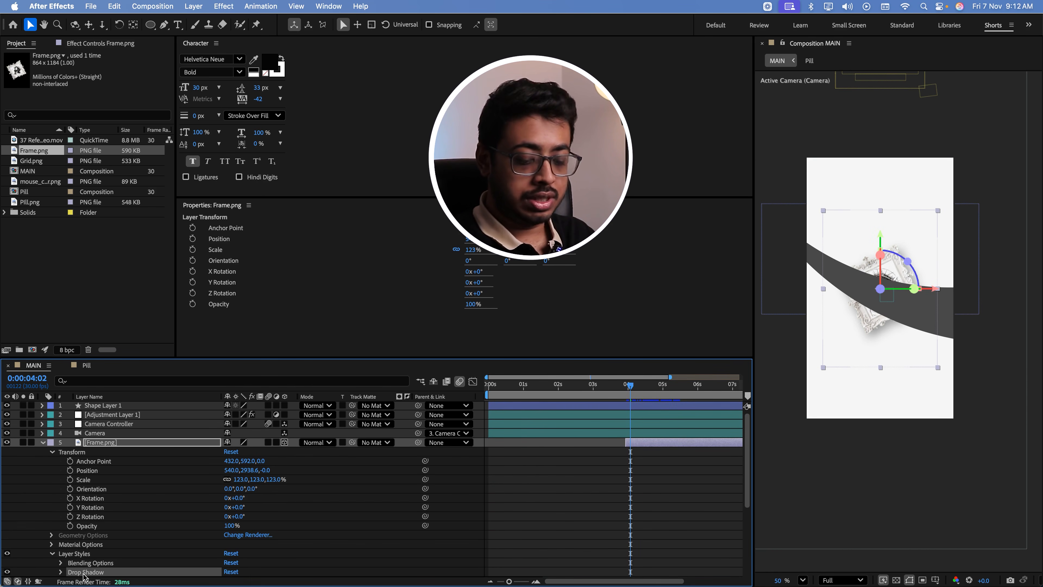
{"action": "left_click", "coordinate": [114, 407]}
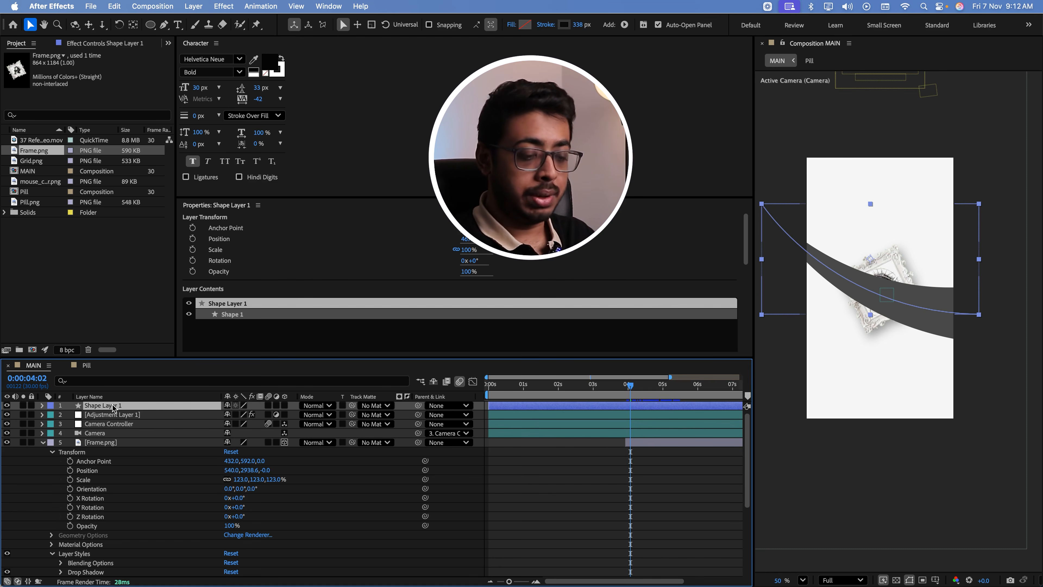
Move Shape Layer 1 directly below Frame.png in the layer stack and scale it to 112%
{"action": "left_click_drag", "start_coordinate": [113, 407], "coordinate": [116, 450]}
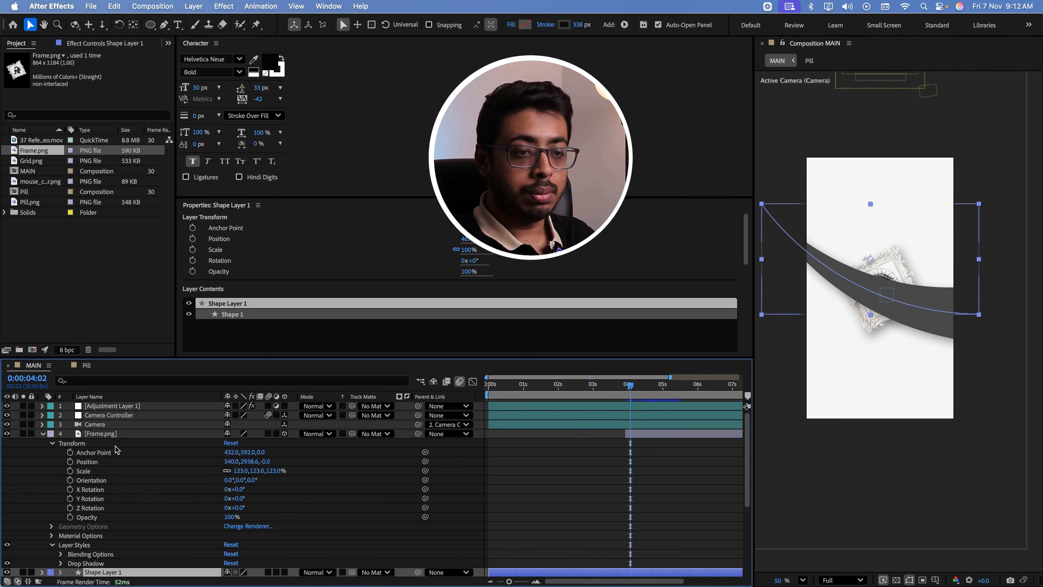
{"action": "left_click", "coordinate": [44, 434]}
{"action": "key", "text": "s"}
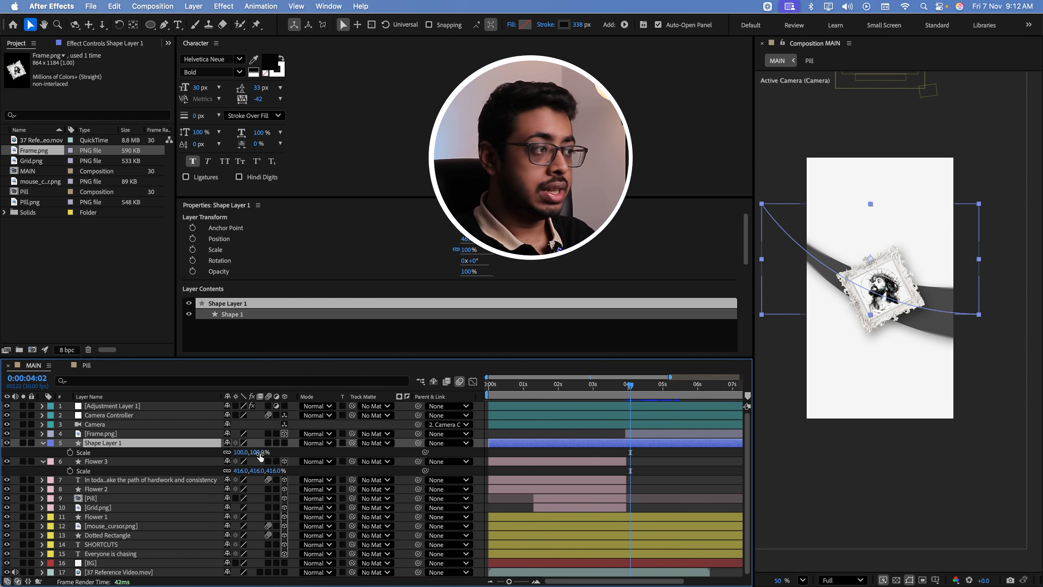
{"action": "left_click_drag", "start_coordinate": [258, 453], "coordinate": [265, 456]}
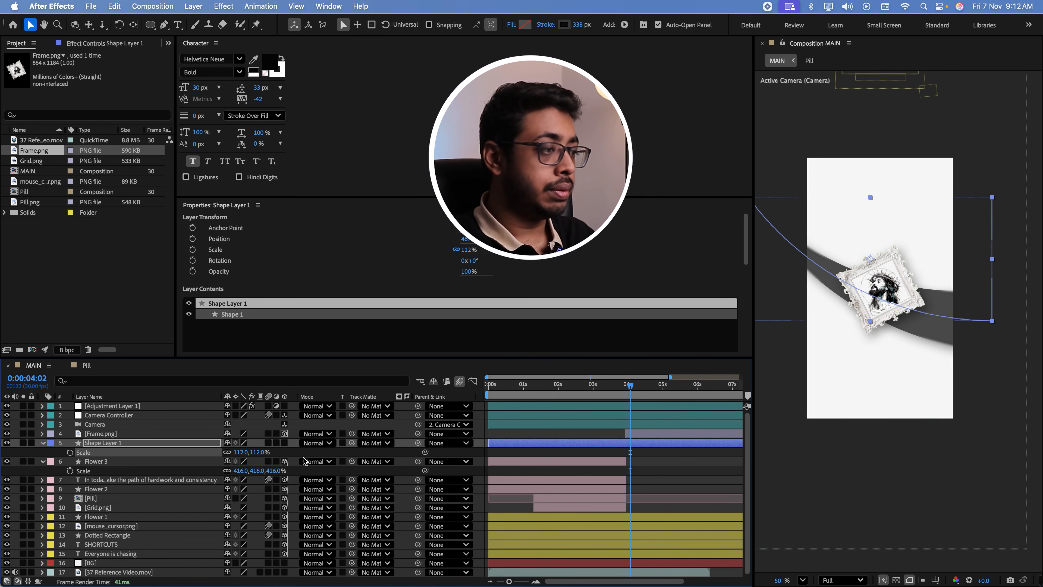
Trim the end of Adjustment Layer 1 to 0:00:03:28
{"action": "left_click", "coordinate": [624, 397]}
{"action": "left_click_drag", "start_coordinate": [624, 397], "coordinate": [625, 397]}
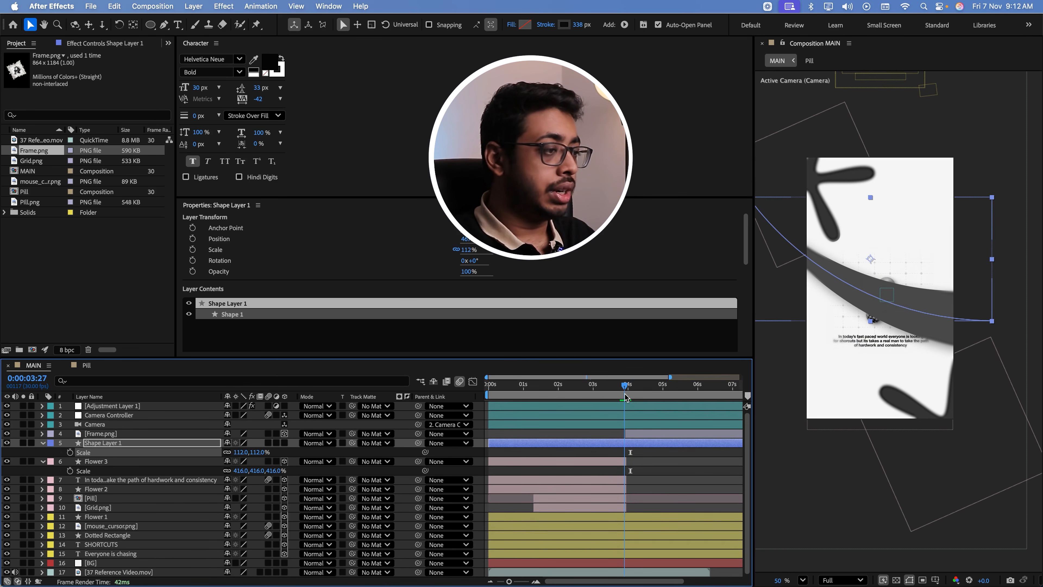
{"action": "left_click", "coordinate": [625, 411]}
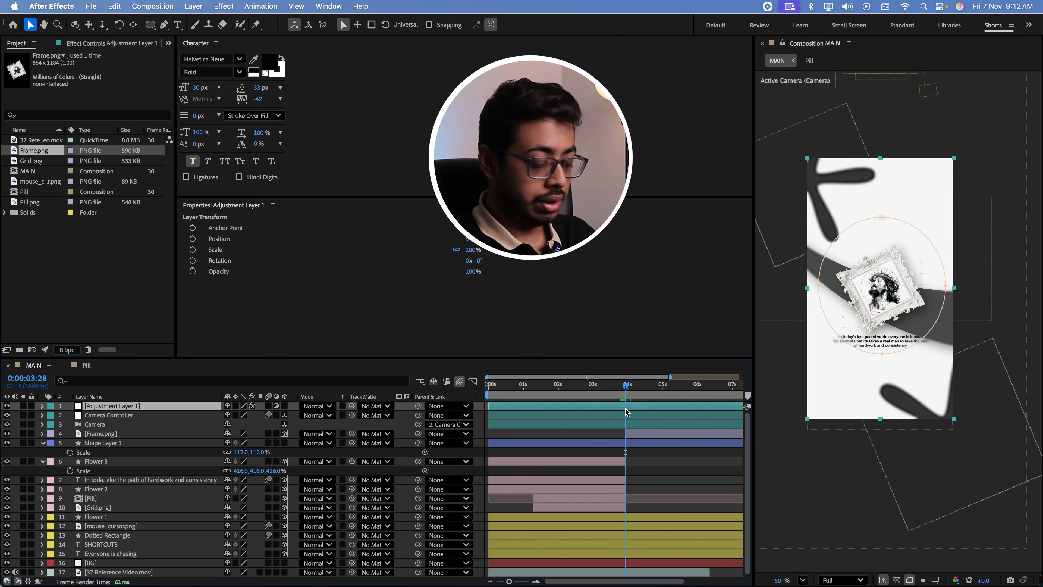
{"action": "key", "text": "alt+]"}
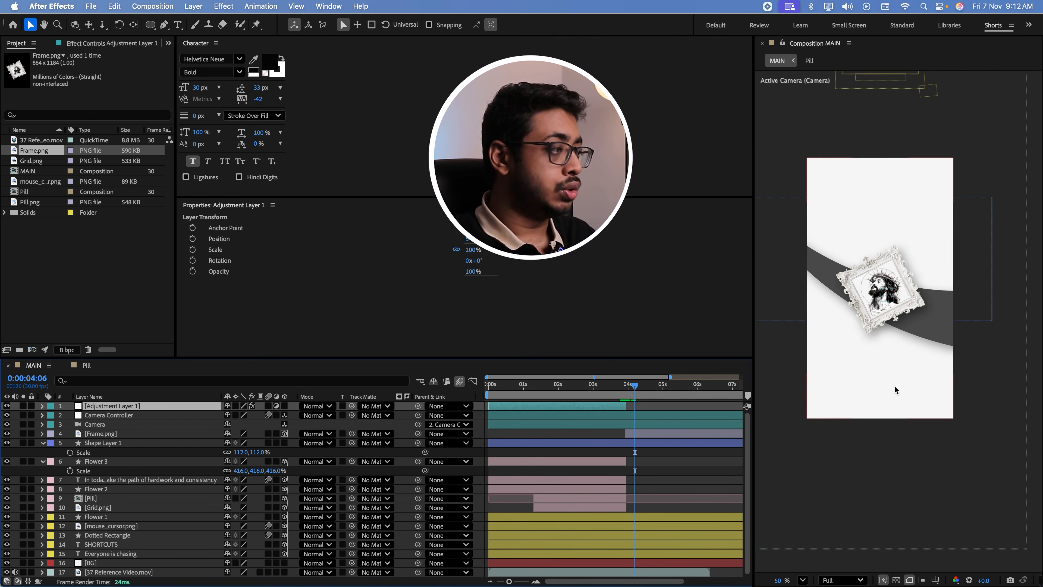
Check the reference video's wording, add the text "here is the" above the picture frame and enlarge its font size
{"action": "scroll", "coordinate": [893, 382], "scroll_direction": "up", "scroll_amount": 5}
{"action": "left_click_drag", "start_coordinate": [887, 307], "coordinate": [913, 413]}
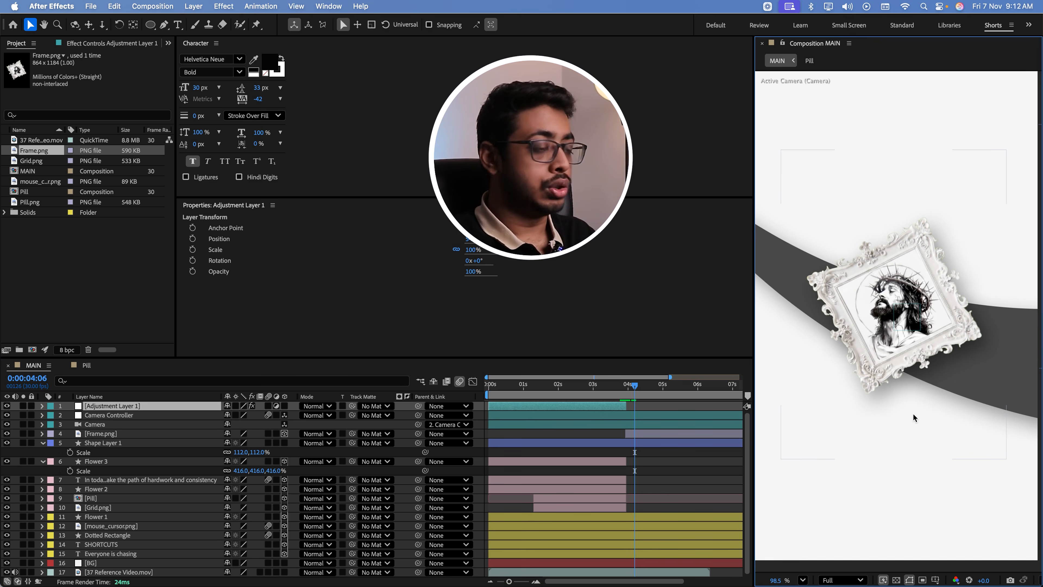
{"action": "key", "text": "super+Tab"}
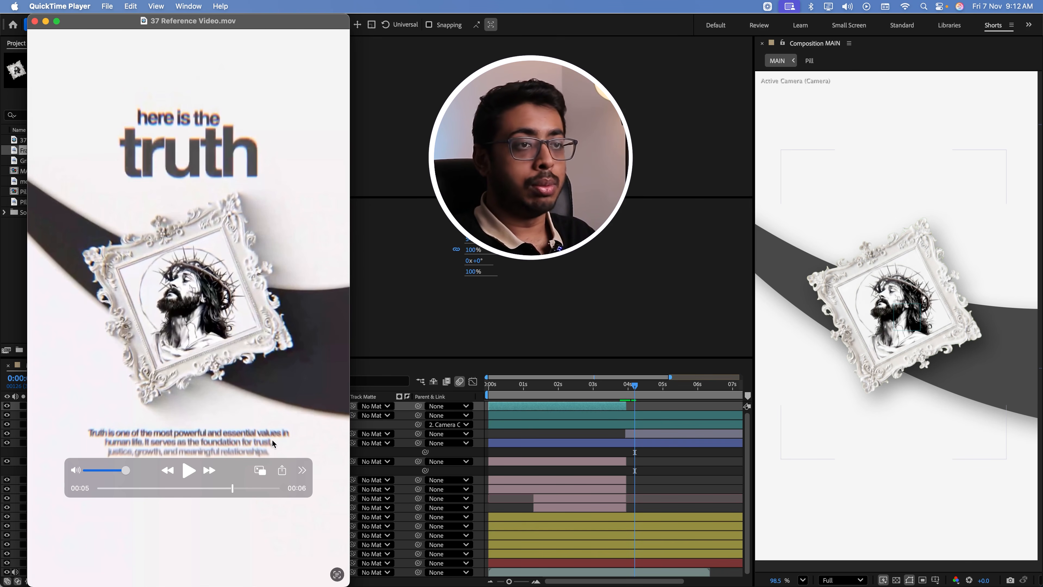
{"action": "key", "text": "super+Tab"}
{"action": "key", "text": "super+t"}
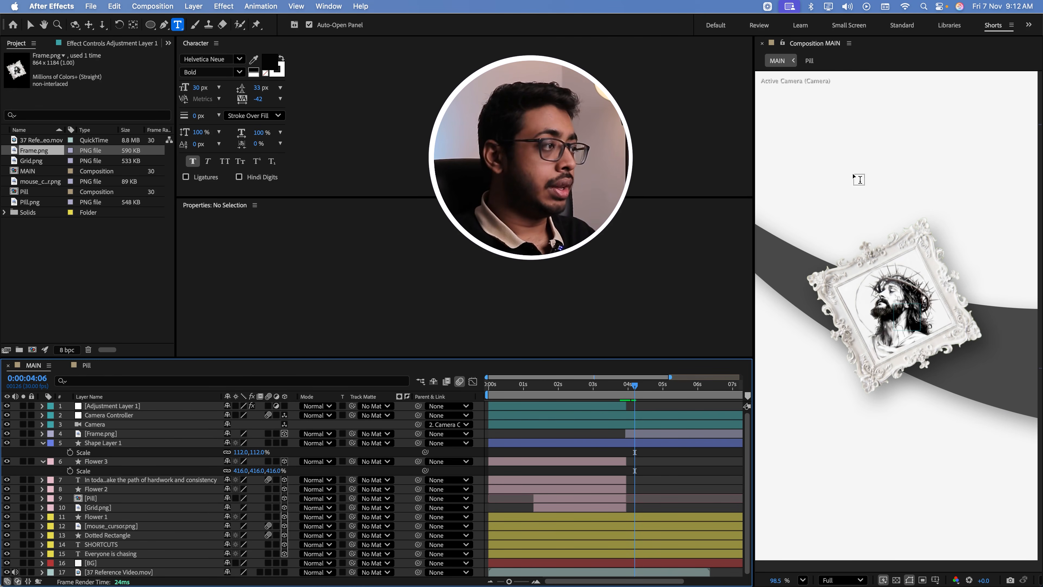
{"action": "left_click", "coordinate": [860, 164]}
{"action": "type", "text": "here is the"}
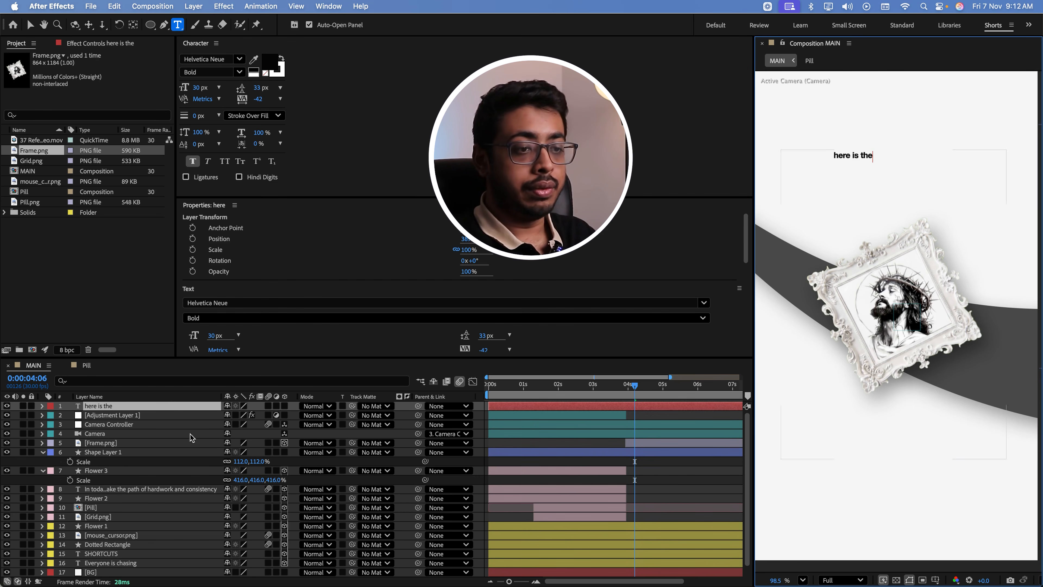
{"action": "left_click", "coordinate": [172, 396]}
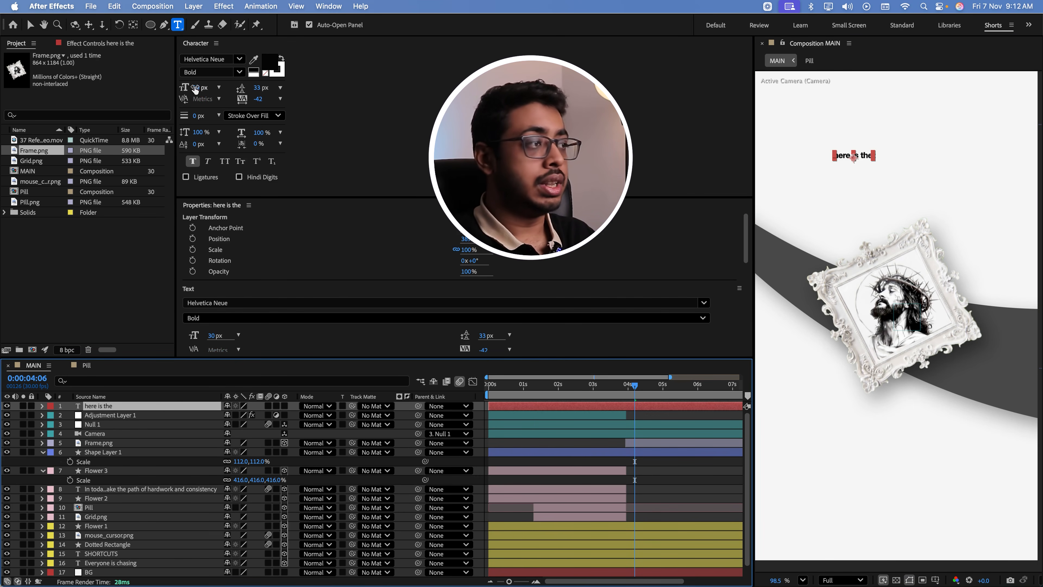
{"action": "left_click_drag", "start_coordinate": [196, 89], "coordinate": [215, 89]}
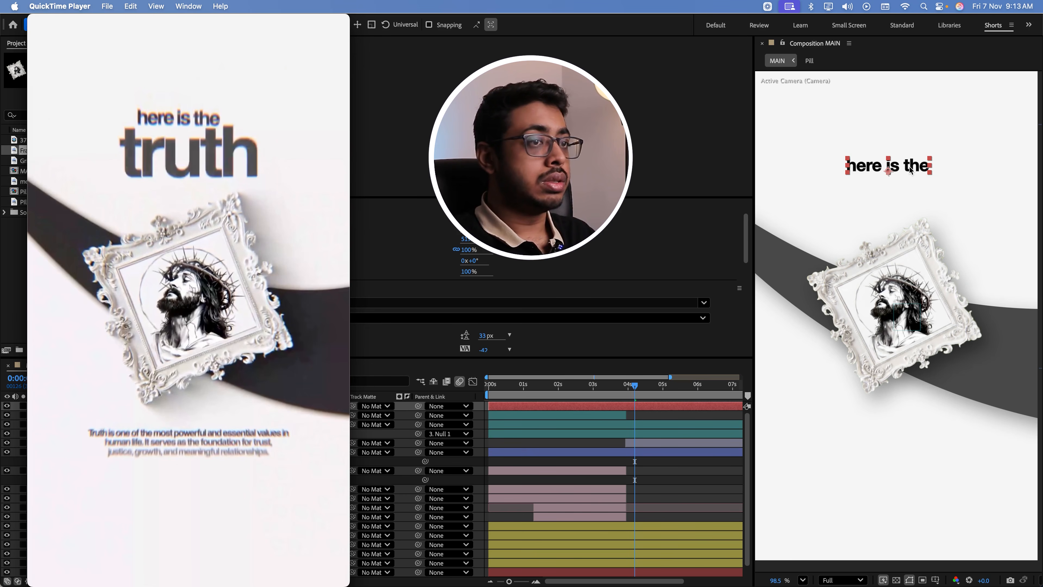
Duplicate the "here is the" text layer, place the copy just below the original text and change its wording to "truth"
{"action": "left_click", "coordinate": [910, 171]}
{"action": "left_click", "coordinate": [146, 406]}
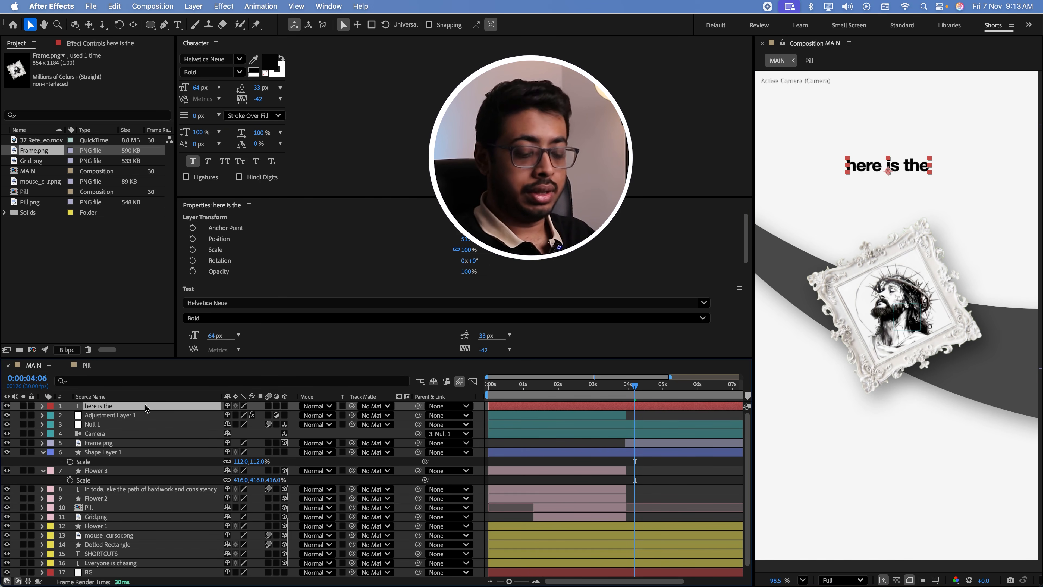
{"action": "key", "text": "super+d"}
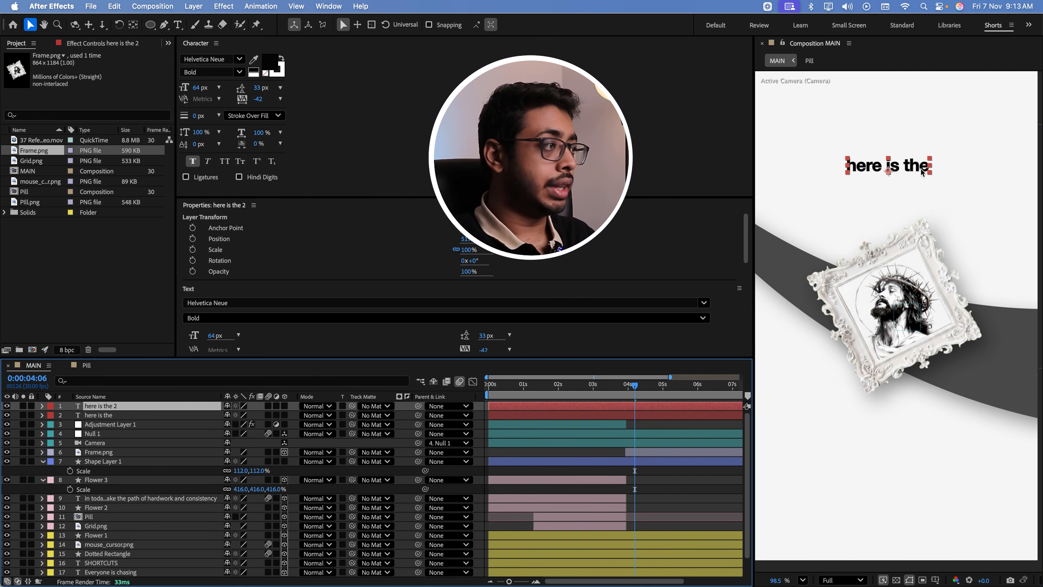
{"action": "left_click_drag", "start_coordinate": [917, 167], "coordinate": [917, 204]}
{"action": "double_click", "coordinate": [917, 203]}
{"action": "type", "text": "truth"}
Set the font size of "truth" to 186 px and arrange "here is the" closely above it over the picture frame
{"action": "key", "text": "super+a"}
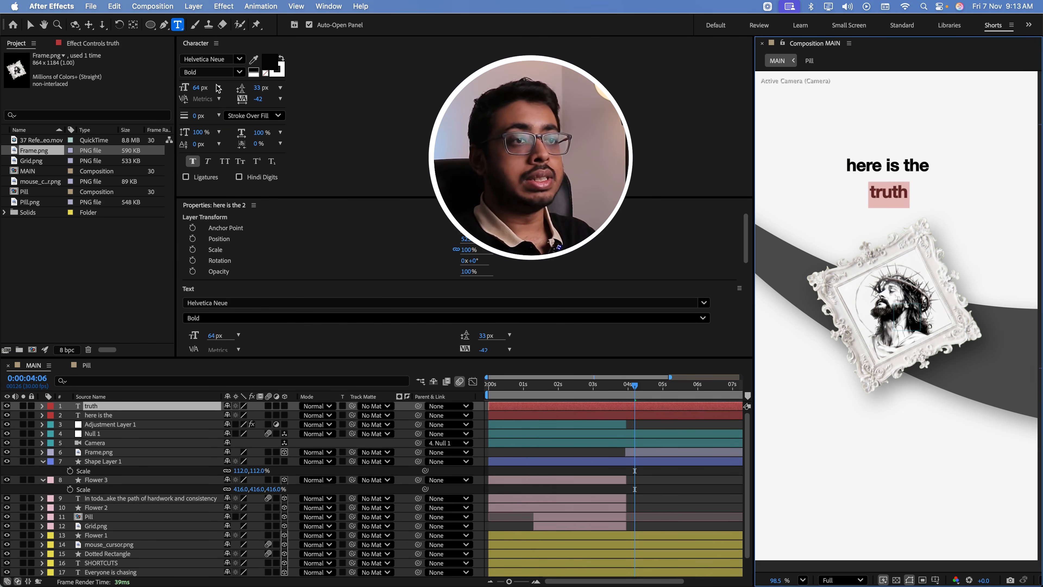
{"action": "left_click_drag", "start_coordinate": [199, 88], "coordinate": [246, 88]}
{"action": "left_click", "coordinate": [31, 25]}
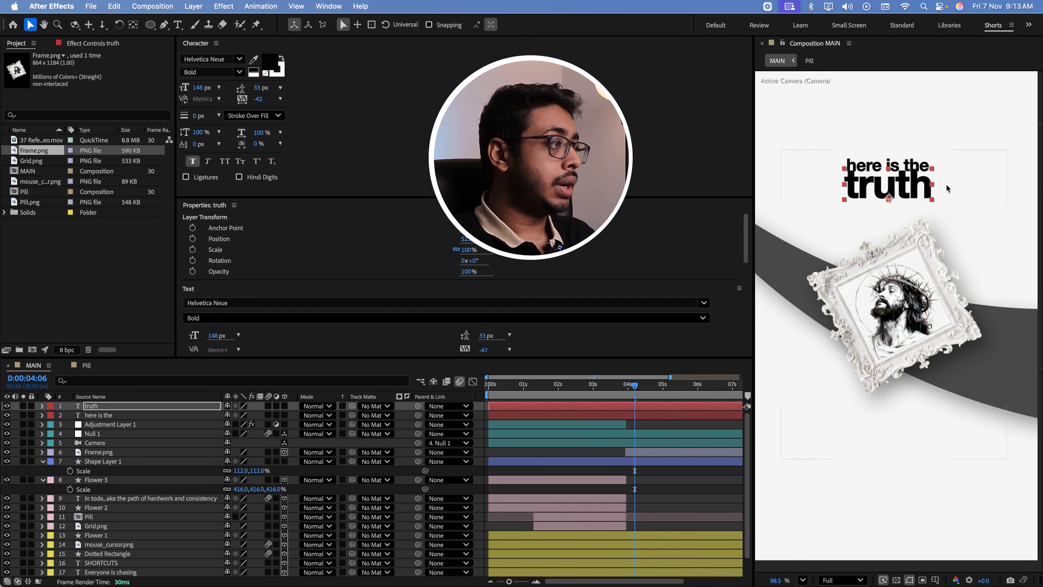
{"action": "left_click_drag", "start_coordinate": [913, 188], "coordinate": [928, 195]}
{"action": "left_click", "coordinate": [917, 165]}
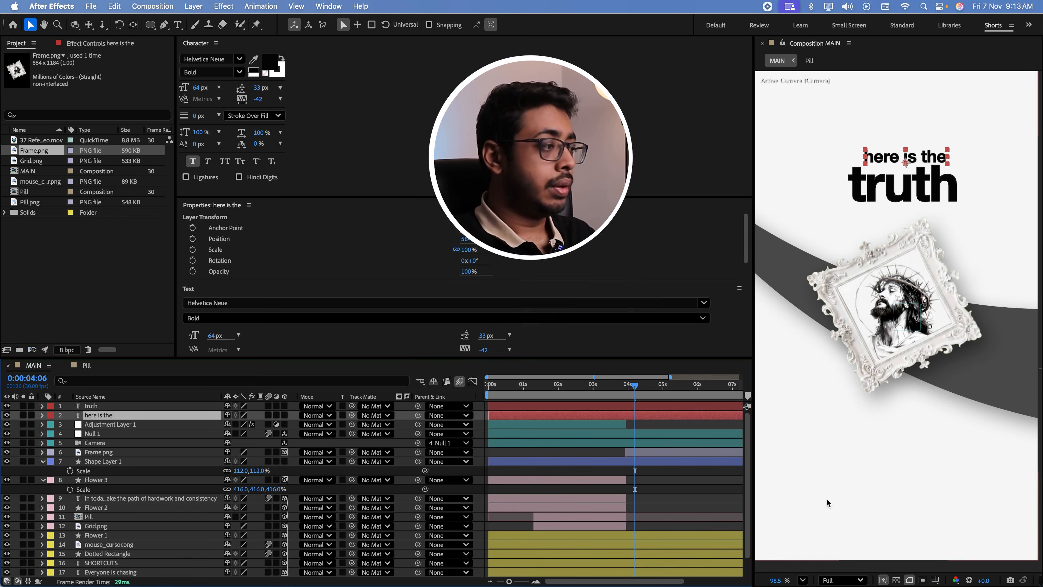
{"action": "left_click", "coordinate": [905, 469]}
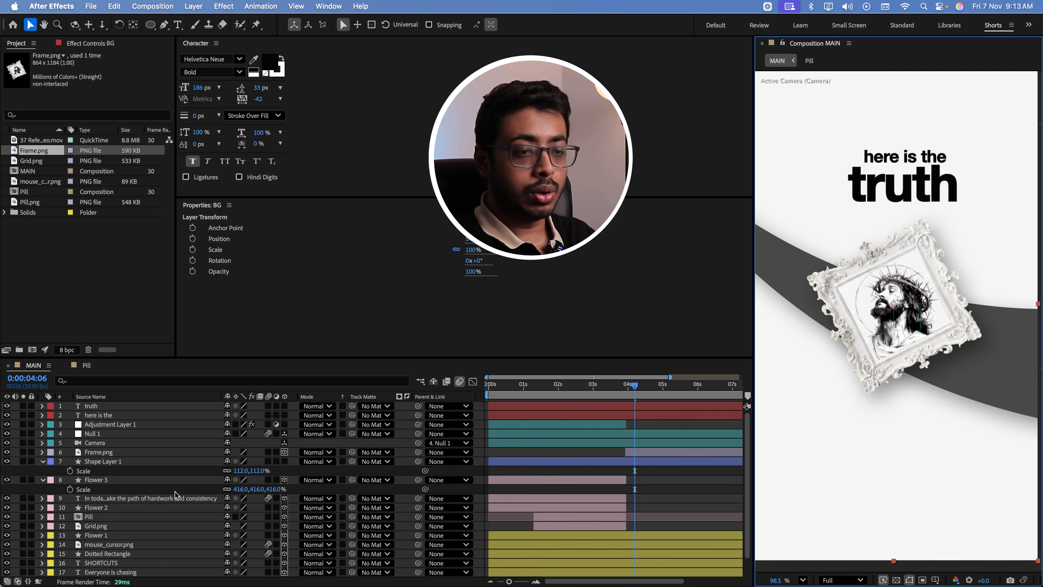
Duplicate the "In today's fast paced world" text layer, placing the copy directly below "here is the" in the stack and starting at 0:00:03:28
{"action": "left_click", "coordinate": [152, 498]}
{"action": "key", "text": "super+d"}
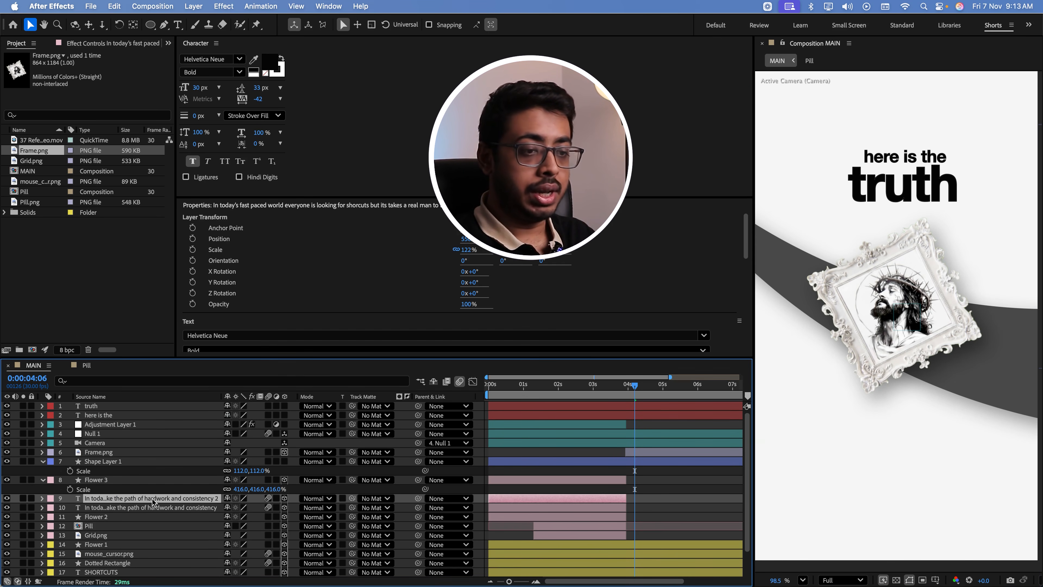
{"action": "left_click_drag", "start_coordinate": [152, 500], "coordinate": [152, 417]}
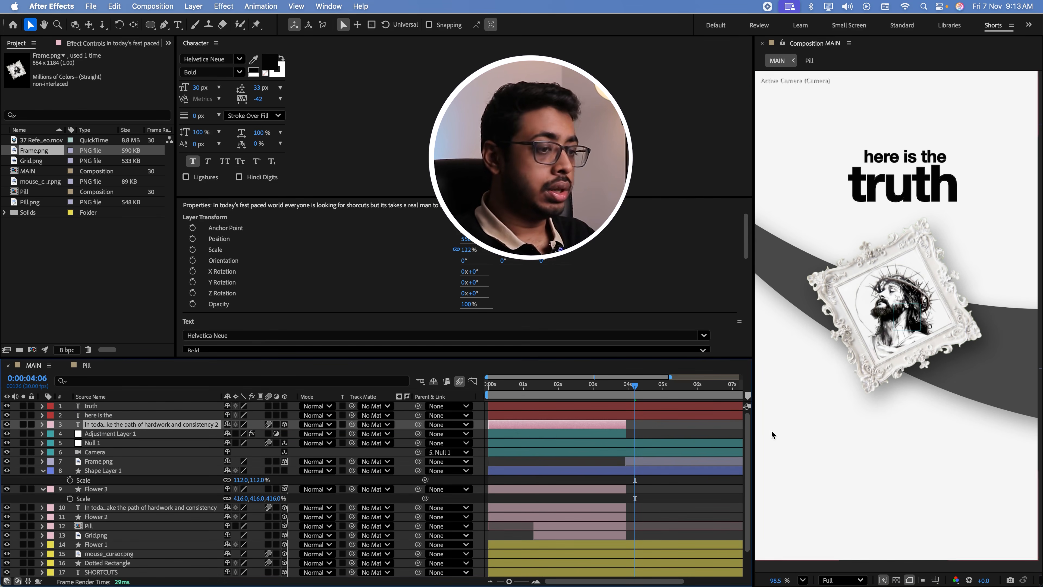
{"action": "left_click_drag", "start_coordinate": [516, 426], "coordinate": [625, 425]}
{"action": "left_click", "coordinate": [609, 397]}
{"action": "key", "text": "space"}
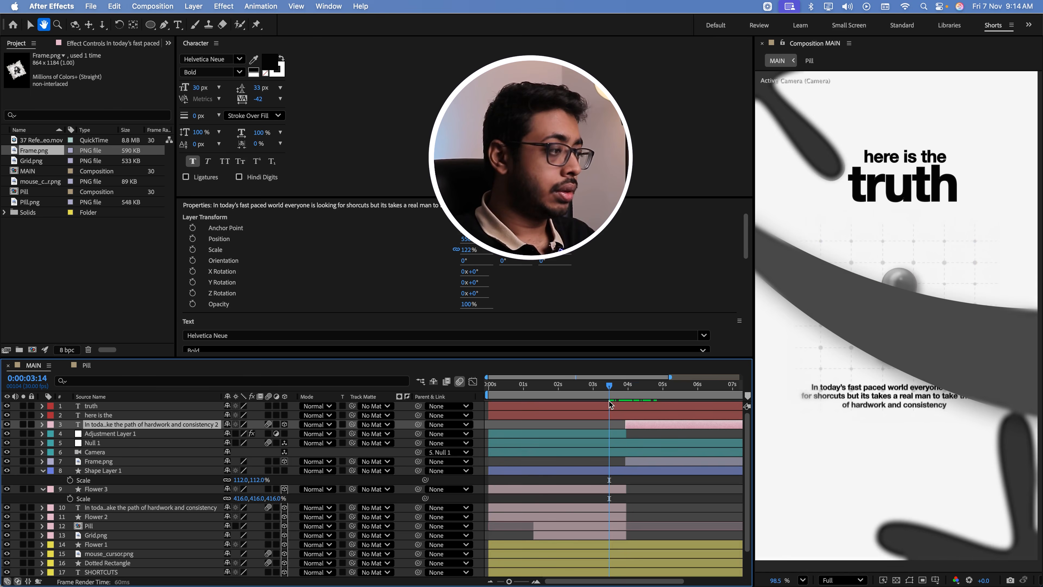
{"action": "key", "text": "space"}
Move the duplicated paragraph's Range Selector Offset keyframes to shortly after 4 seconds and shortly after 5 seconds, and save the project
{"action": "key", "text": "u"}
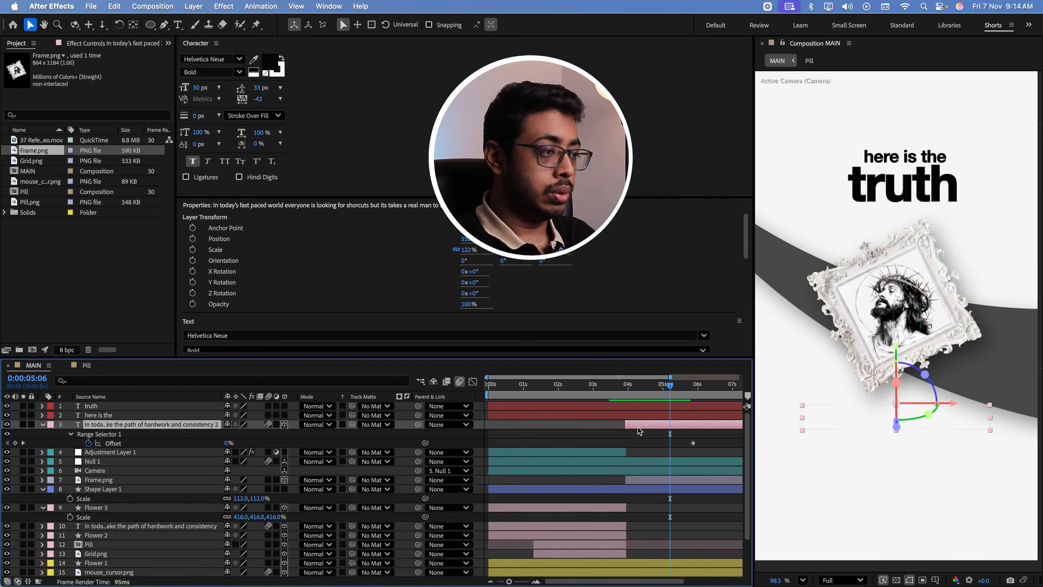
{"action": "left_click", "coordinate": [491, 581]}
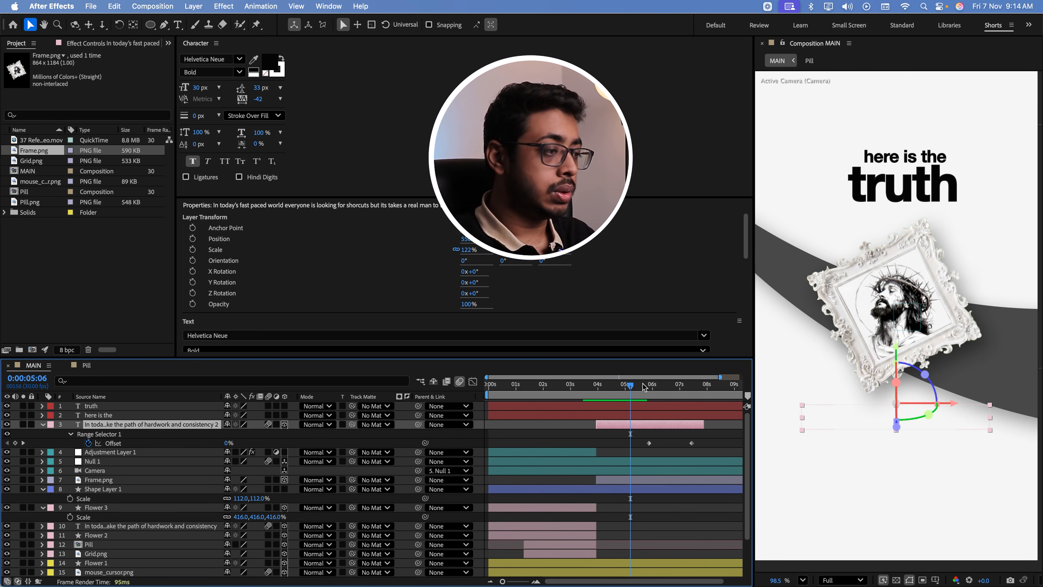
{"action": "left_click", "coordinate": [598, 398]}
{"action": "key", "text": "space"}
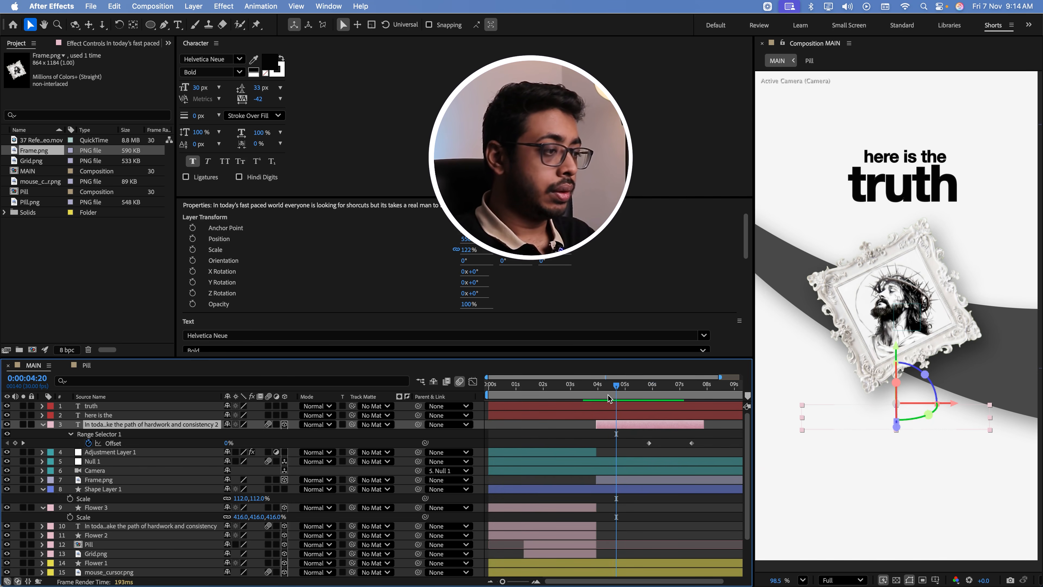
{"action": "left_click_drag", "start_coordinate": [648, 444], "coordinate": [609, 443]}
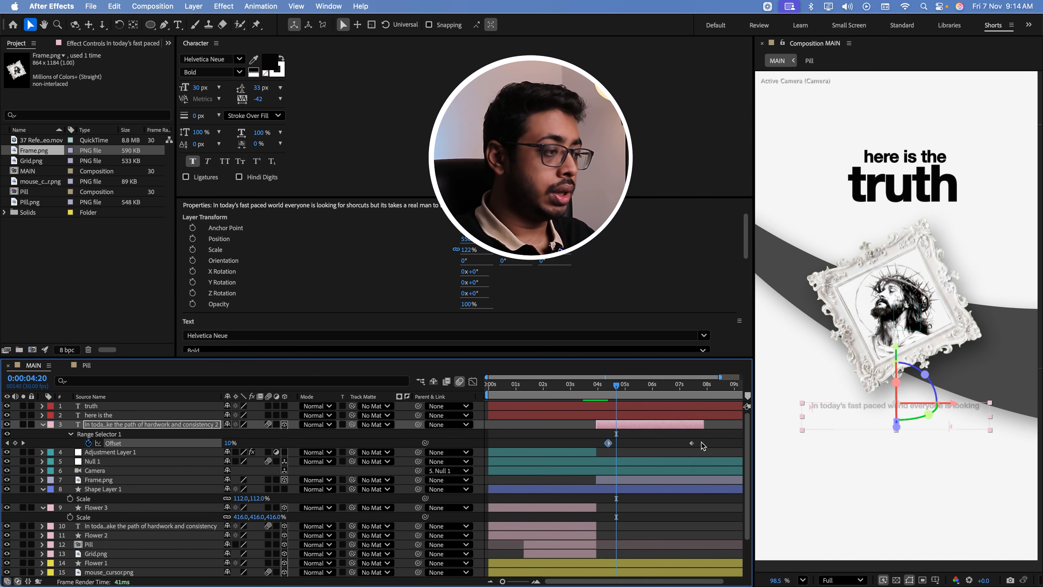
{"action": "left_click", "coordinate": [692, 443]}
{"action": "left_click_drag", "start_coordinate": [692, 444], "coordinate": [631, 443]}
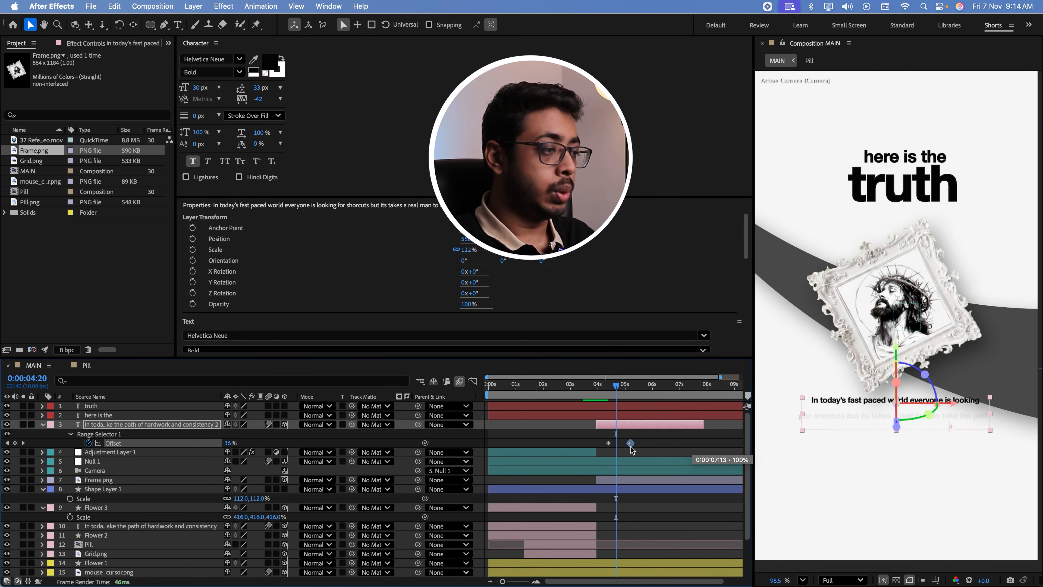
{"action": "left_click", "coordinate": [590, 388]}
{"action": "key", "text": "space"}
{"action": "key", "text": "space"}
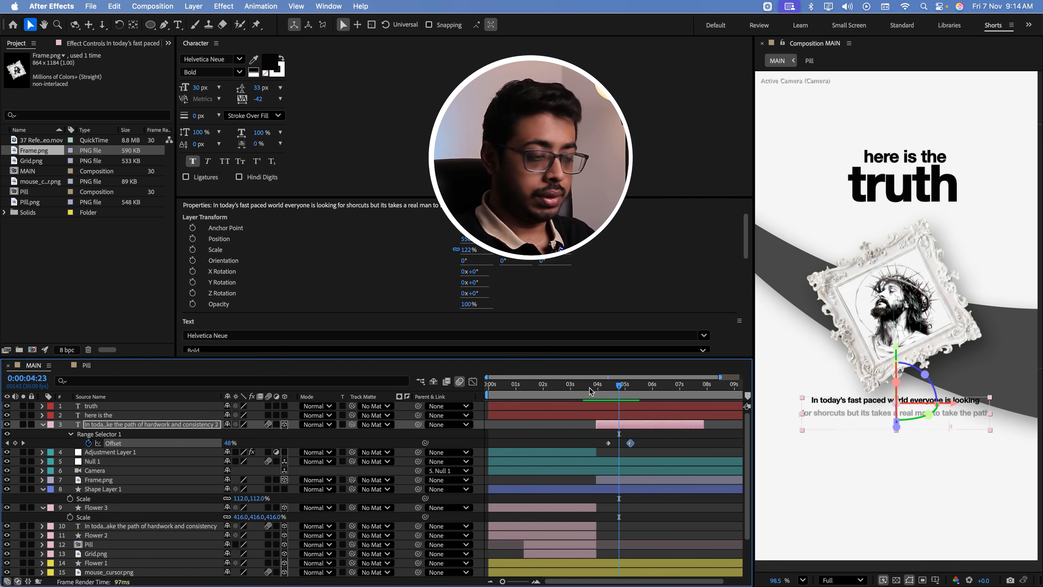
{"action": "key", "text": "super+s"}
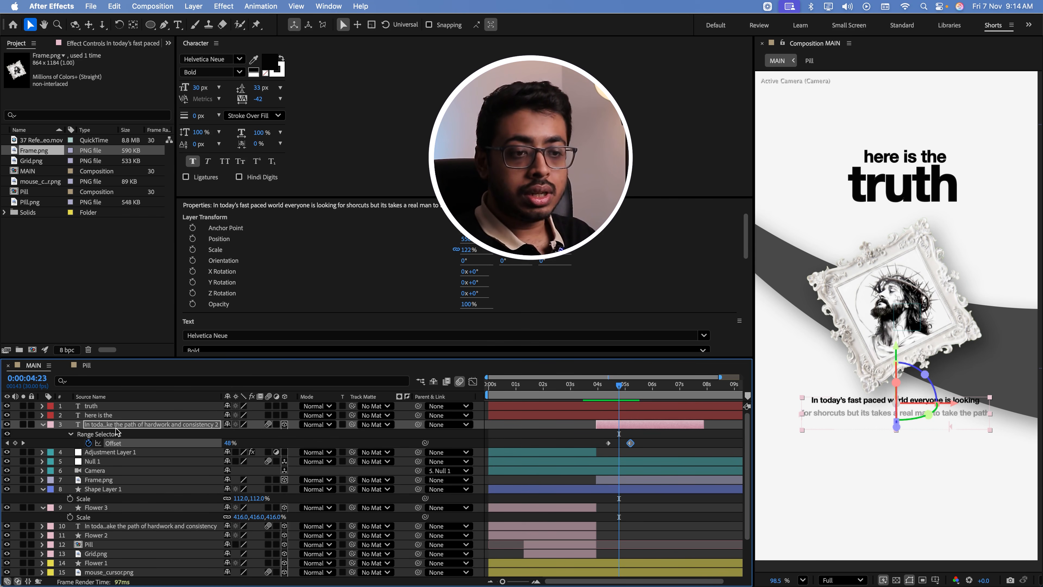
Make Shape Layer 1 a 3D layer and reposition the curved band behind the picture frame
{"action": "left_click", "coordinate": [117, 491]}
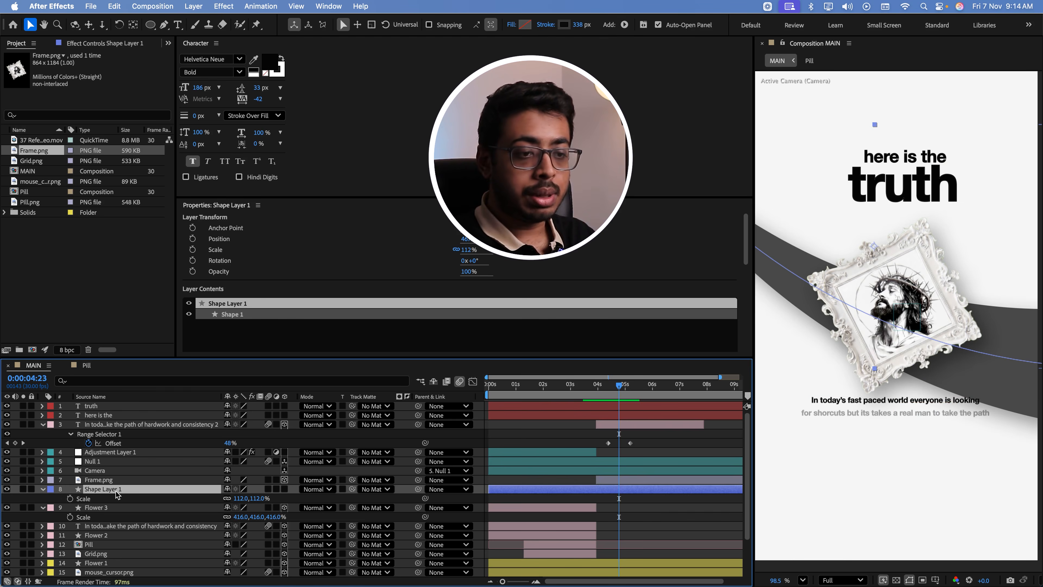
{"action": "left_click", "coordinate": [285, 490]}
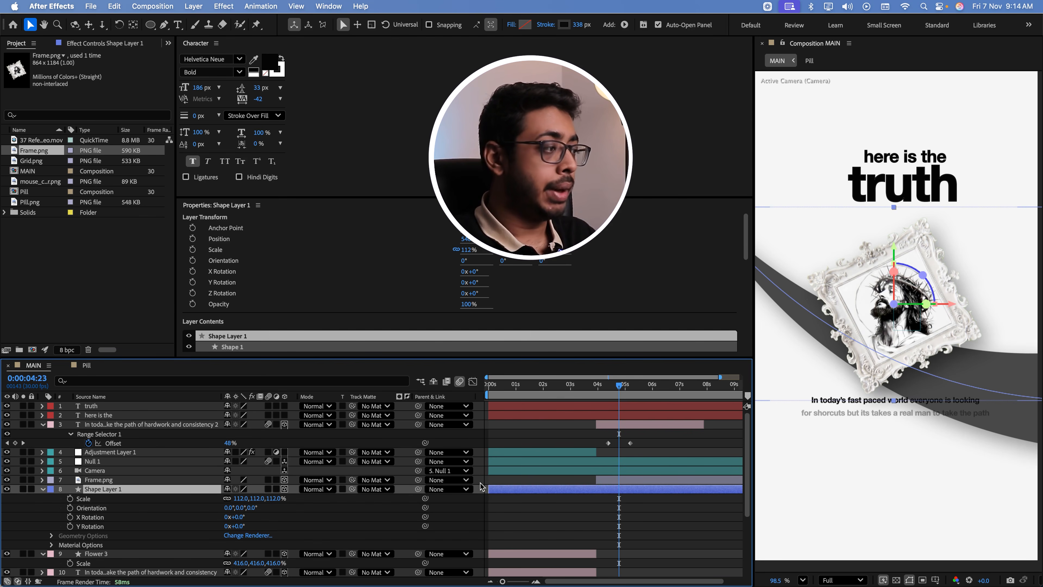
{"action": "left_click_drag", "start_coordinate": [982, 377], "coordinate": [970, 335]}
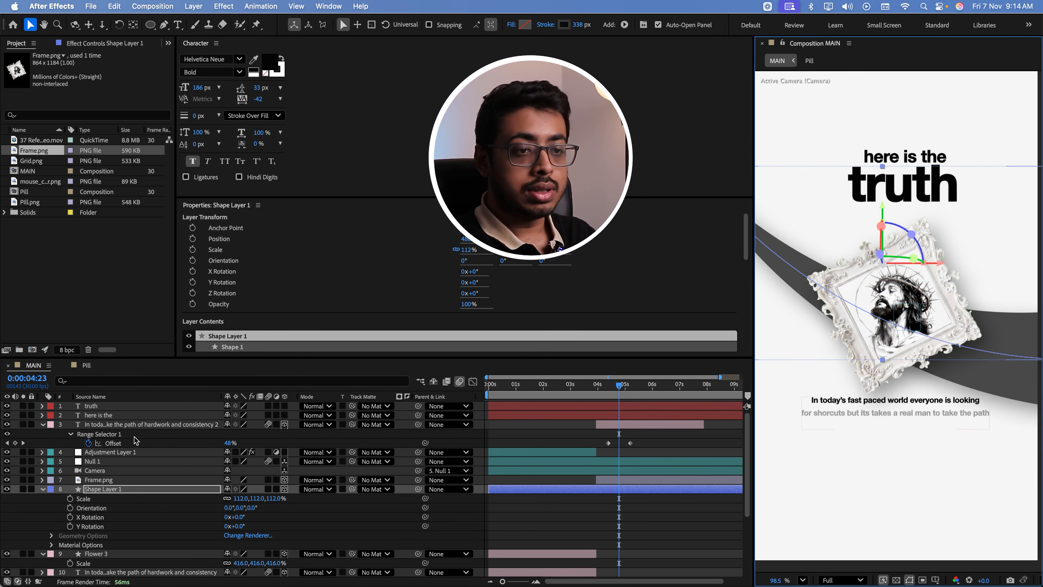
Make the "truth" and "here is the" layers 3D and rearrange them above the picture frame, with "truth" at 236 px
{"action": "left_click", "coordinate": [122, 406]}
{"action": "left_click", "coordinate": [122, 415], "text": "shift"}
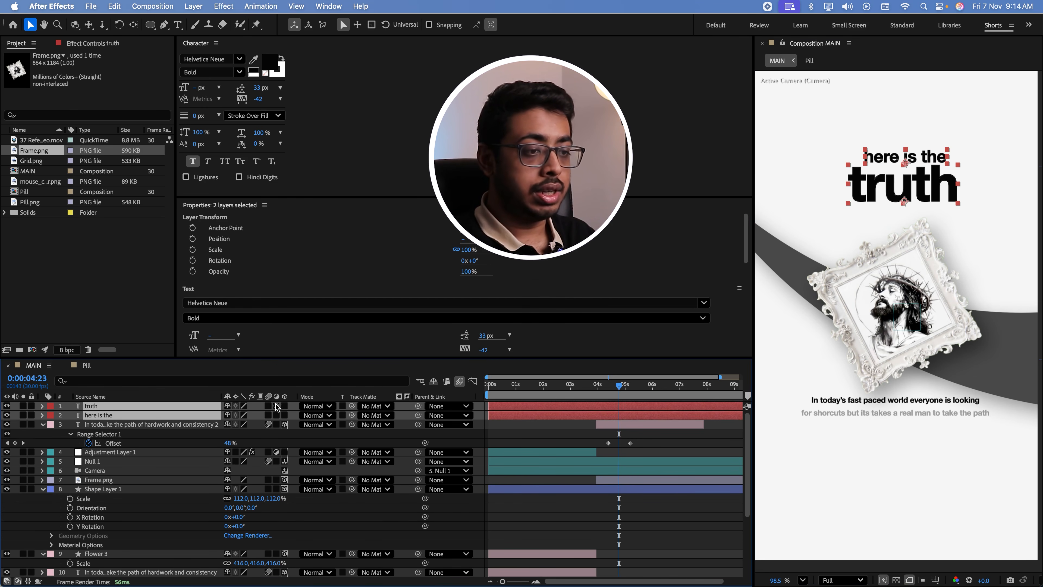
{"action": "left_click", "coordinate": [284, 406]}
{"action": "left_click", "coordinate": [284, 415]}
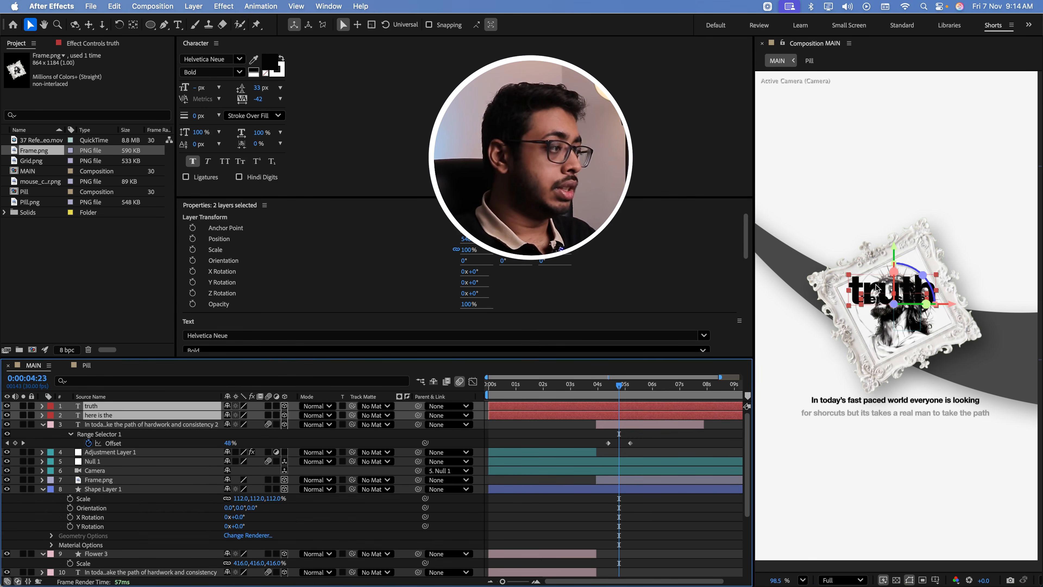
{"action": "left_click_drag", "start_coordinate": [877, 288], "coordinate": [878, 174]}
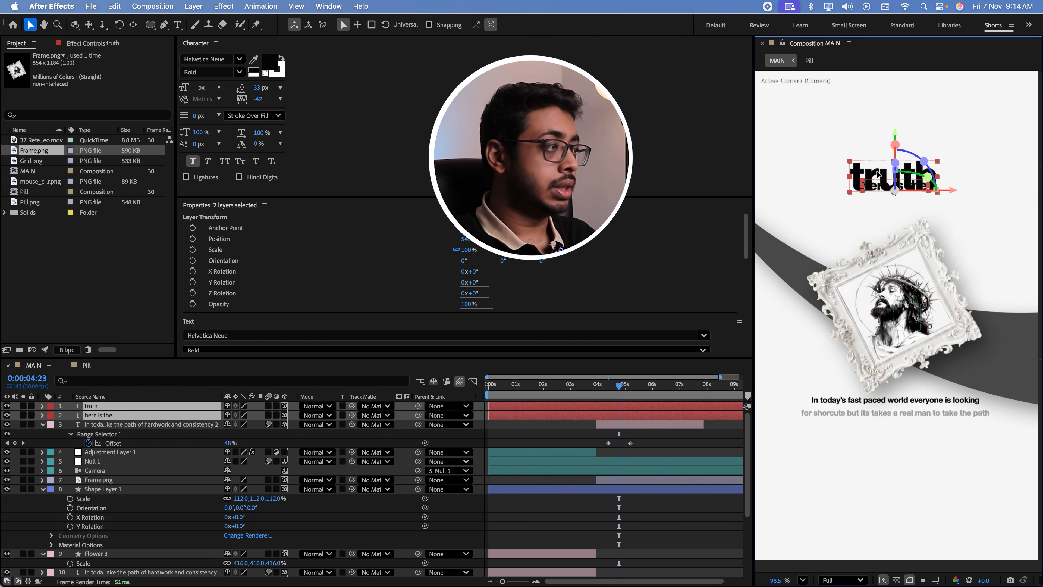
{"action": "left_click", "coordinate": [833, 211]}
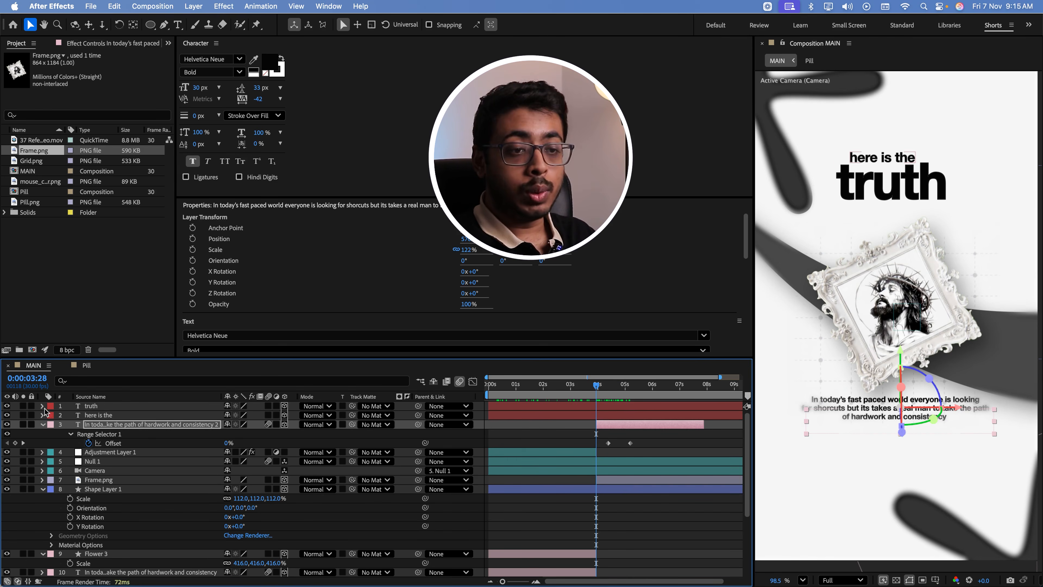
Move the "truth", "here is the" and duplicated paragraph layers directly above Frame.png in the layer stack
{"action": "left_click", "coordinate": [91, 408]}
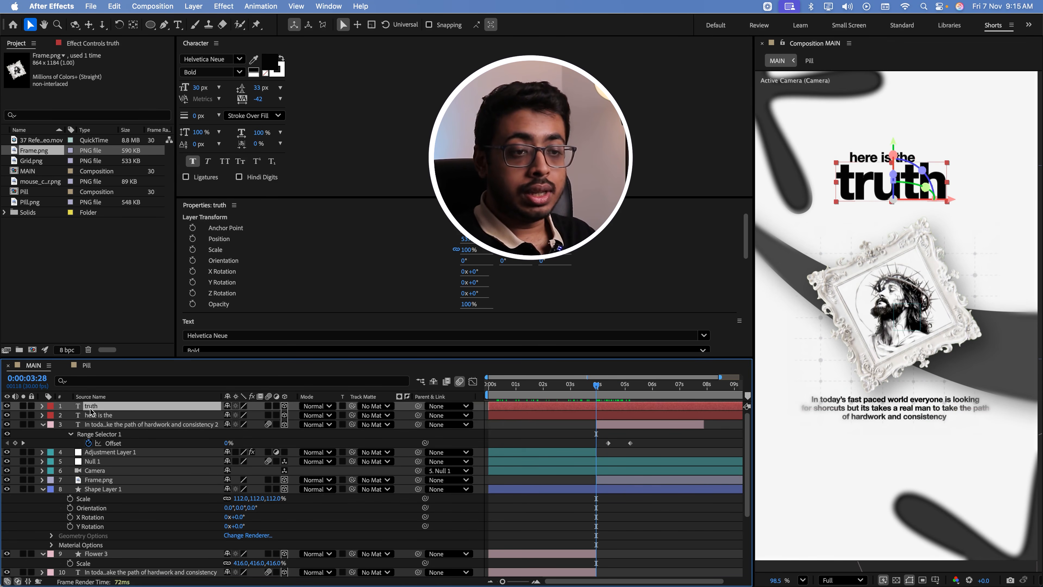
{"action": "left_click", "coordinate": [92, 415], "text": "shift"}
{"action": "left_click", "coordinate": [105, 424], "text": "shift"}
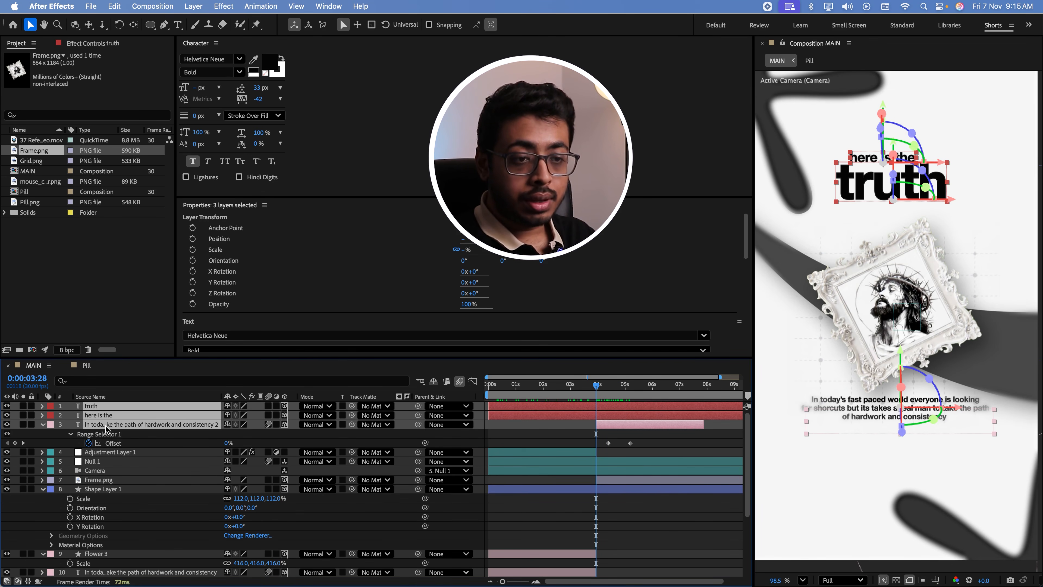
{"action": "left_click_drag", "start_coordinate": [105, 429], "coordinate": [105, 476]}
{"action": "left_click", "coordinate": [105, 480], "text": "shift"}
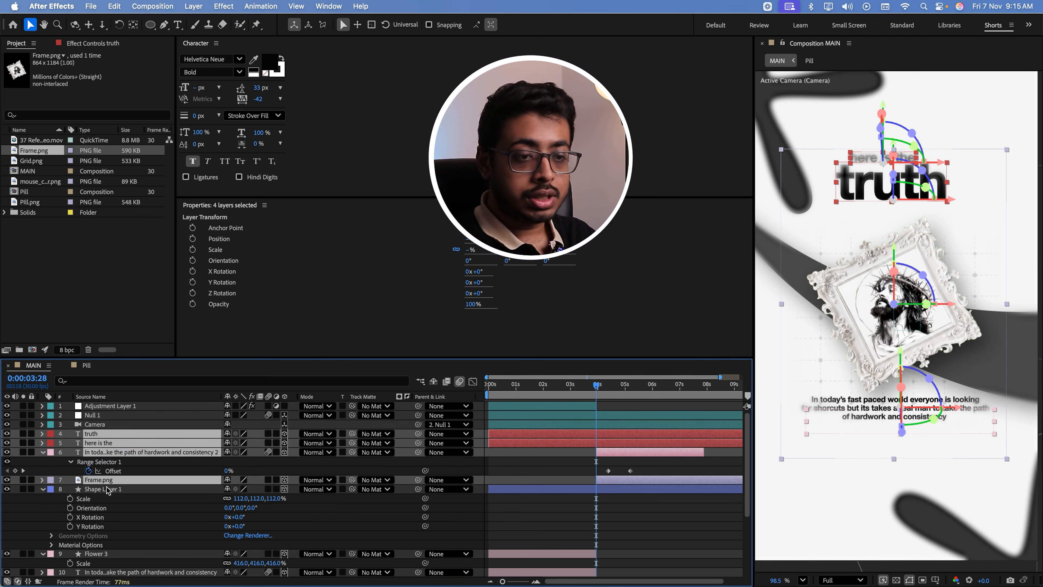
Rename Shape Layer 1 to "Black Stroke"
{"action": "left_click", "coordinate": [107, 490]}
{"action": "key", "text": "Return"}
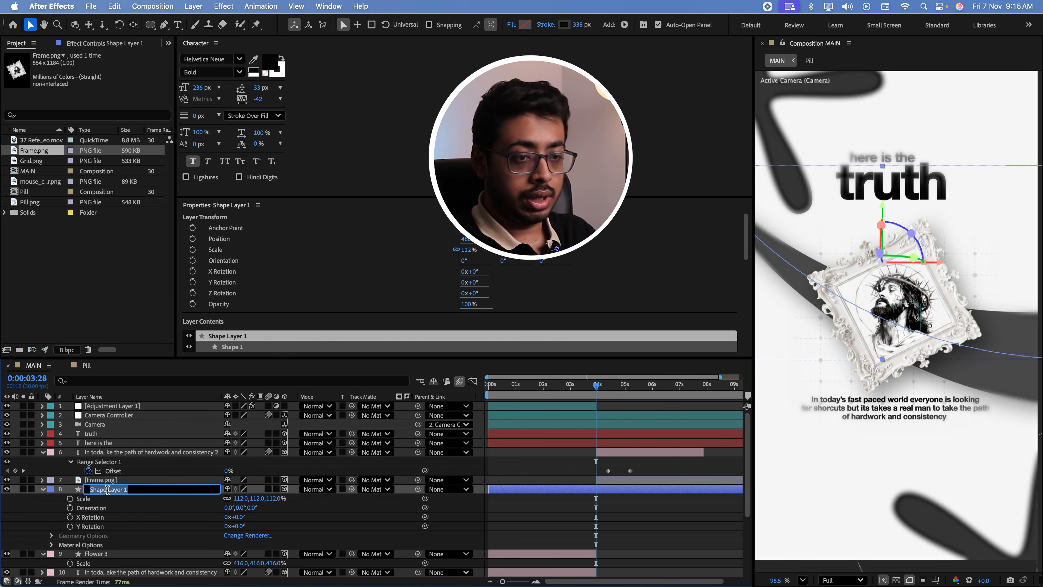
{"action": "type", "text": "Black Stroke"}
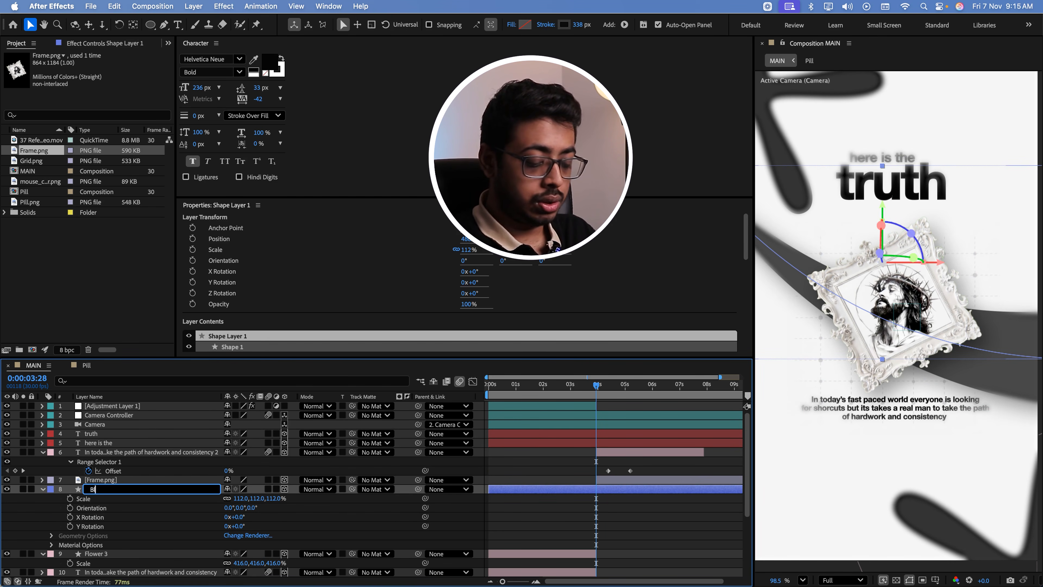
{"action": "key", "text": "Return"}
Set the label colour of the three scene text layers, Frame.png and Black Stroke to Purple
{"action": "left_click", "coordinate": [93, 437], "text": "shift"}
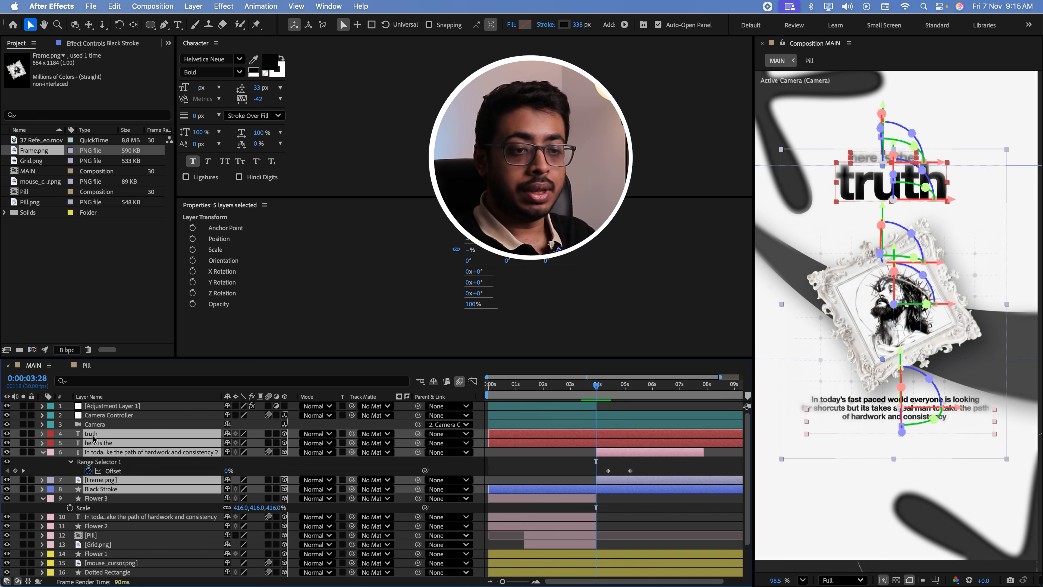
{"action": "left_click", "coordinate": [46, 438]}
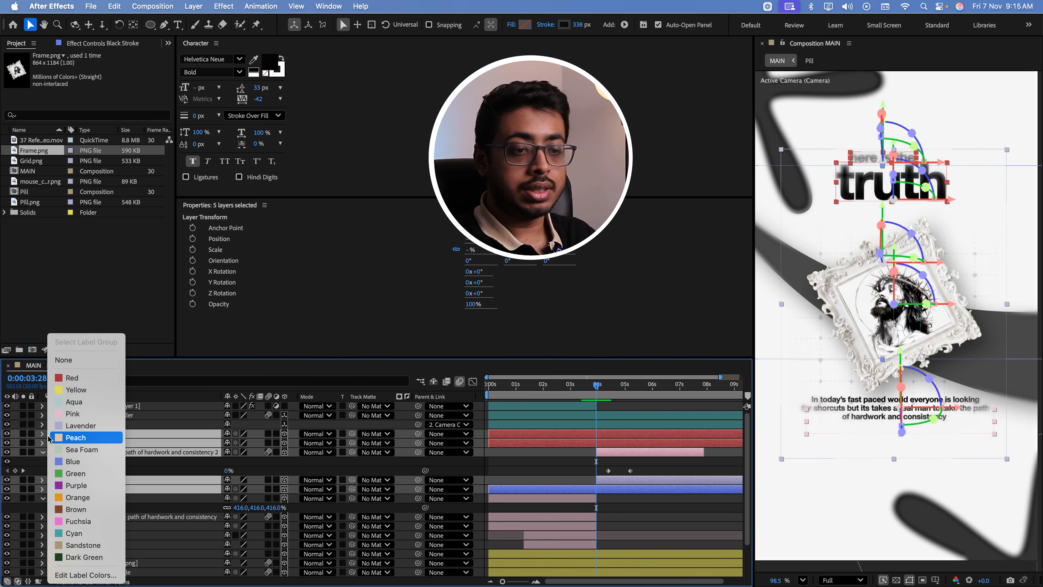
{"action": "left_click", "coordinate": [80, 484]}
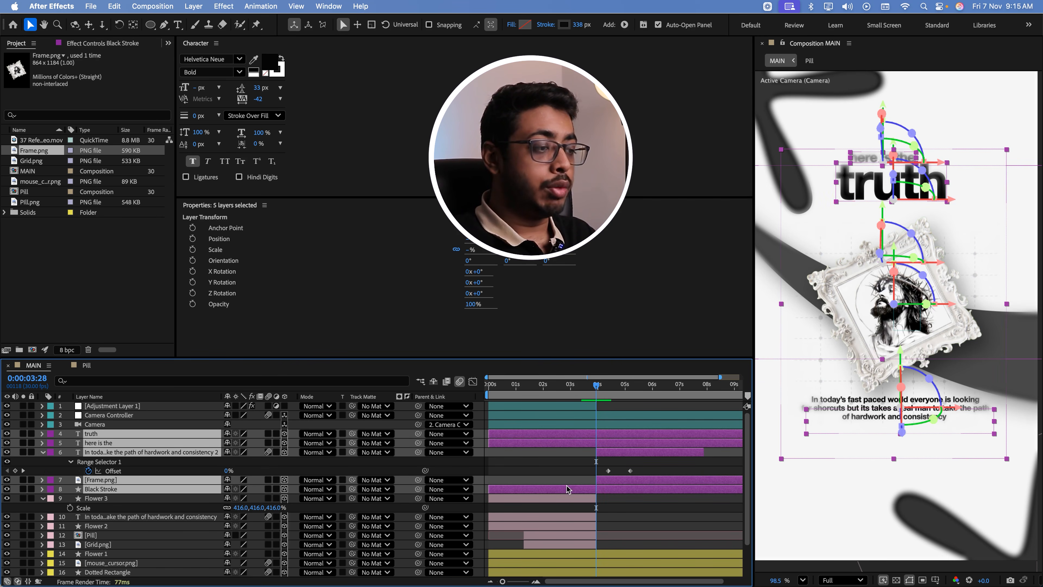
{"action": "left_click", "coordinate": [182, 463]}
Trim the start of "truth", "here is the" and Black Stroke to 0:00:03:28 and compare the scene with the reference video
{"action": "left_click", "coordinate": [165, 434]}
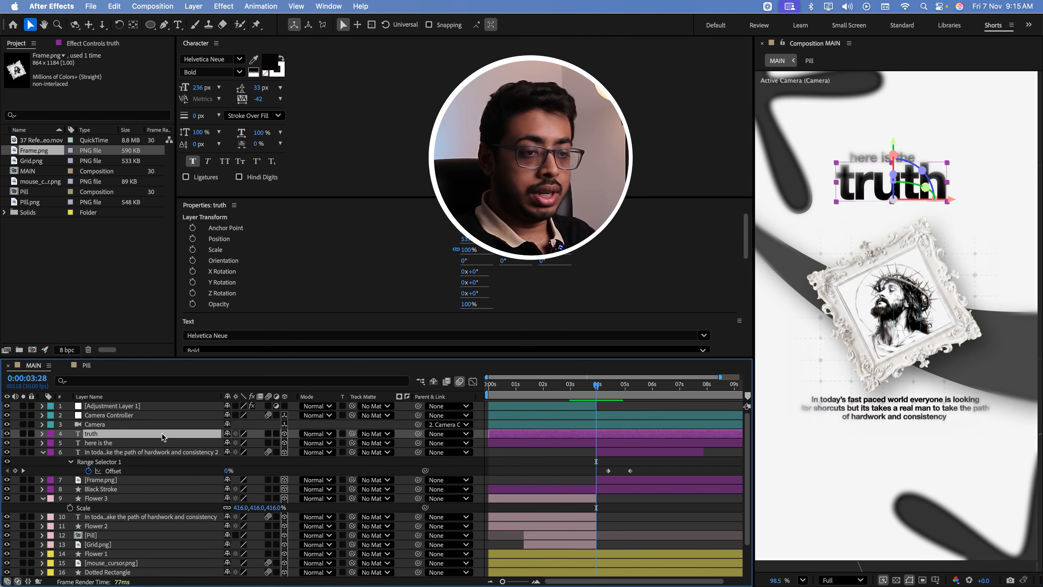
{"action": "left_click", "coordinate": [162, 444], "text": "shift"}
{"action": "key", "text": "alt+bracketleft"}
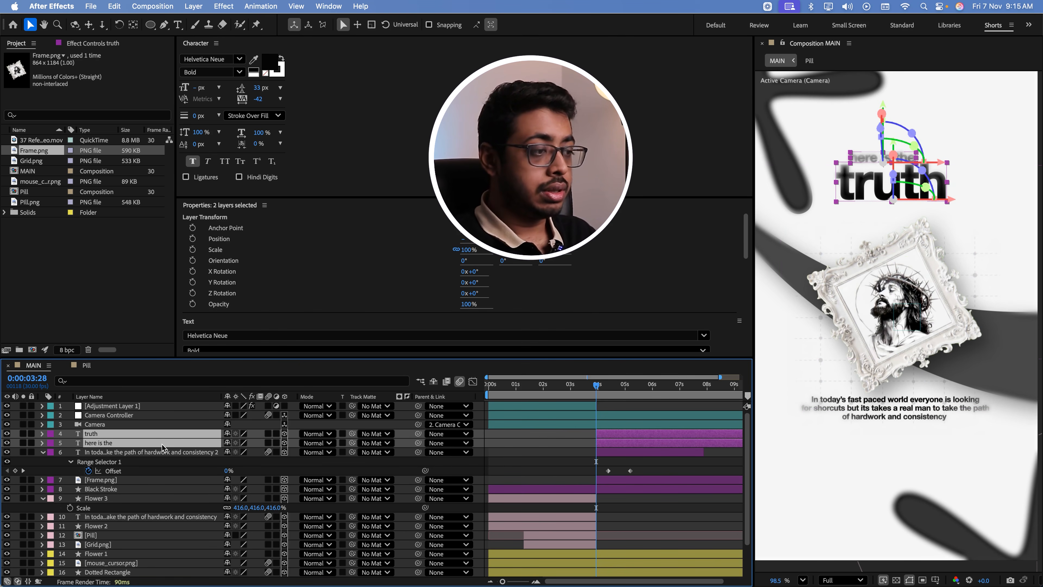
{"action": "left_click", "coordinate": [561, 492]}
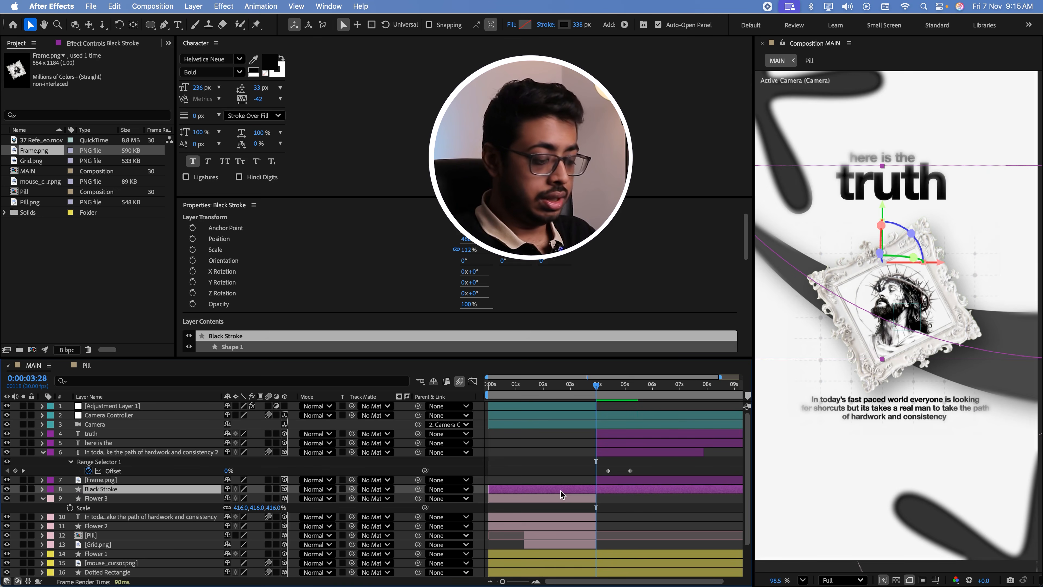
{"action": "key", "text": "alt+bracketleft"}
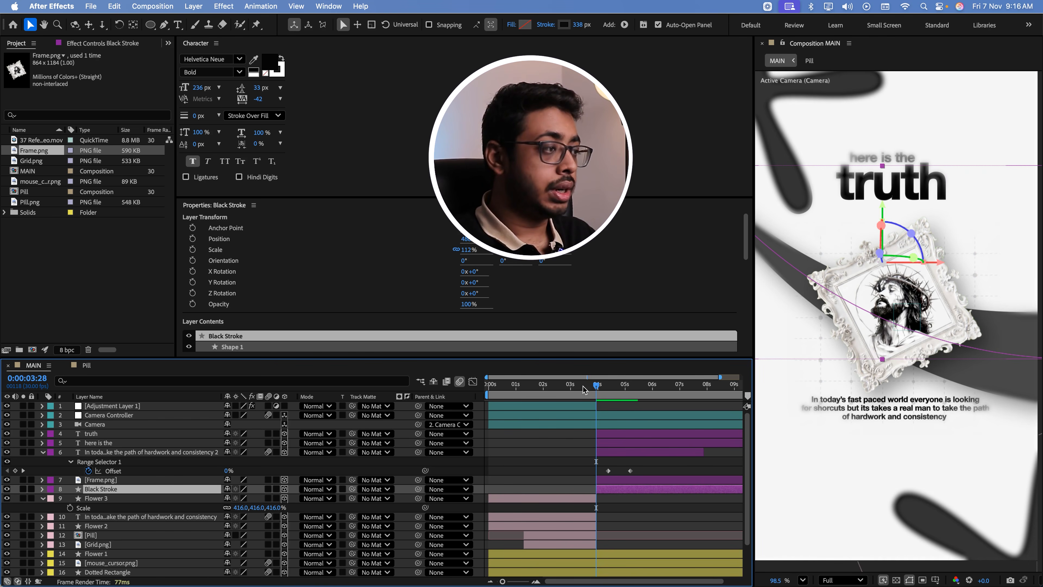
{"action": "left_click_drag", "start_coordinate": [593, 387], "coordinate": [572, 400]}
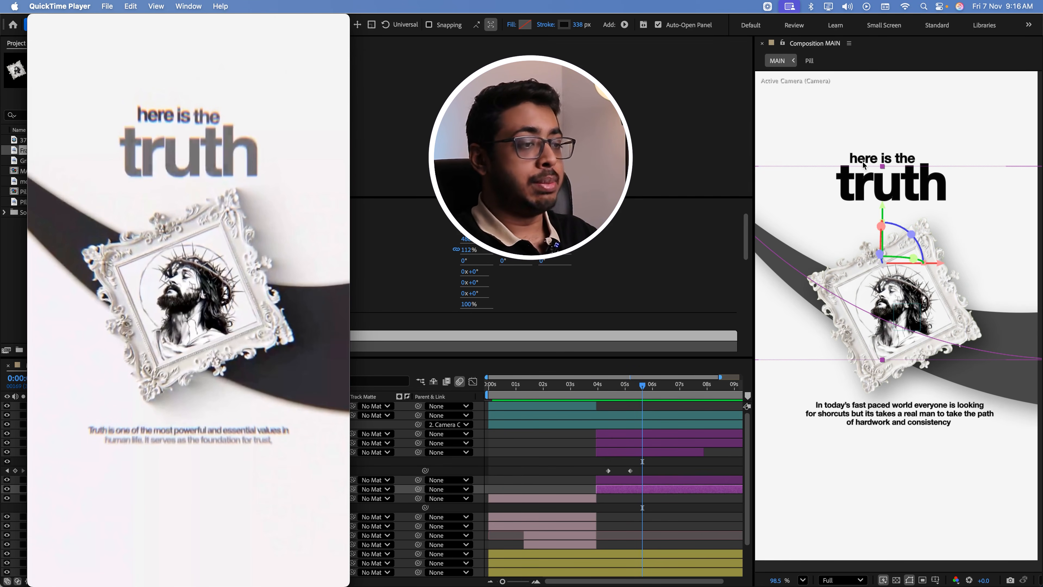
Check the title's motion in the reference video, and copy Animator 1 from the "Everyone is chasing" text layer
{"action": "key", "text": "super+Tab"}
{"action": "key", "text": "super+Tab"}
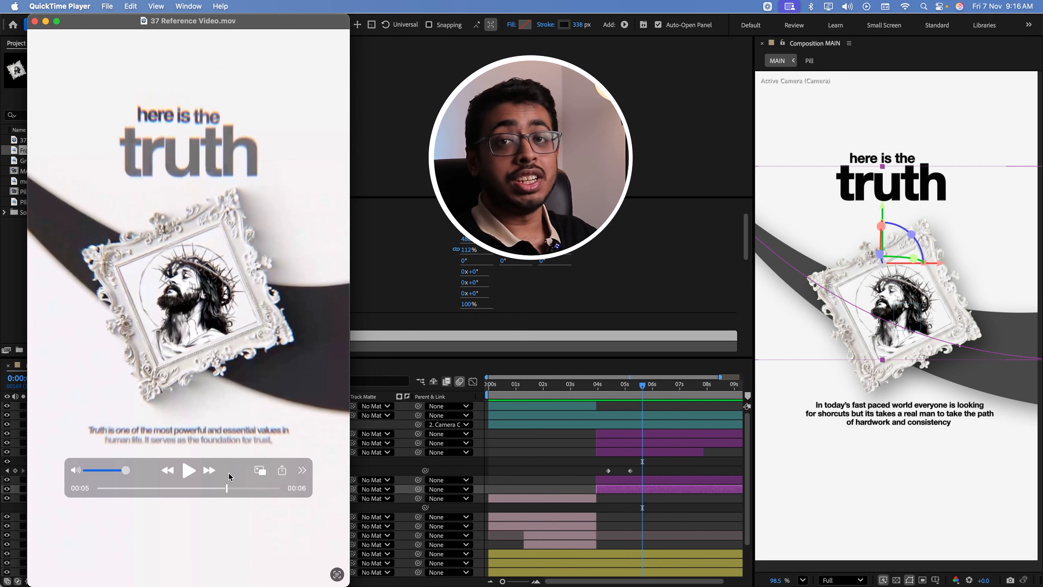
{"action": "mouse_move", "coordinate": [227, 493]}
{"action": "left_mouse_down"}
{"action": "mouse_move", "coordinate": [208, 496]}
{"action": "mouse_move", "coordinate": [225, 496]}
{"action": "left_mouse_up"}
{"action": "left_click", "coordinate": [415, 374]}
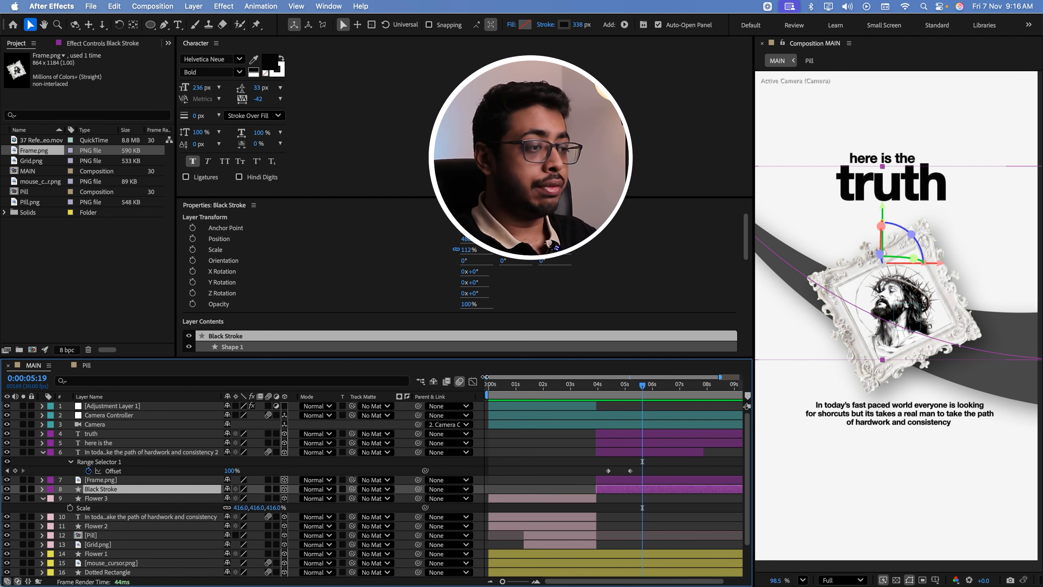
{"action": "mouse_move", "coordinate": [515, 384]}
{"action": "left_mouse_down"}
{"action": "mouse_move", "coordinate": [455, 396]}
{"action": "mouse_move", "coordinate": [513, 401]}
{"action": "left_mouse_up"}
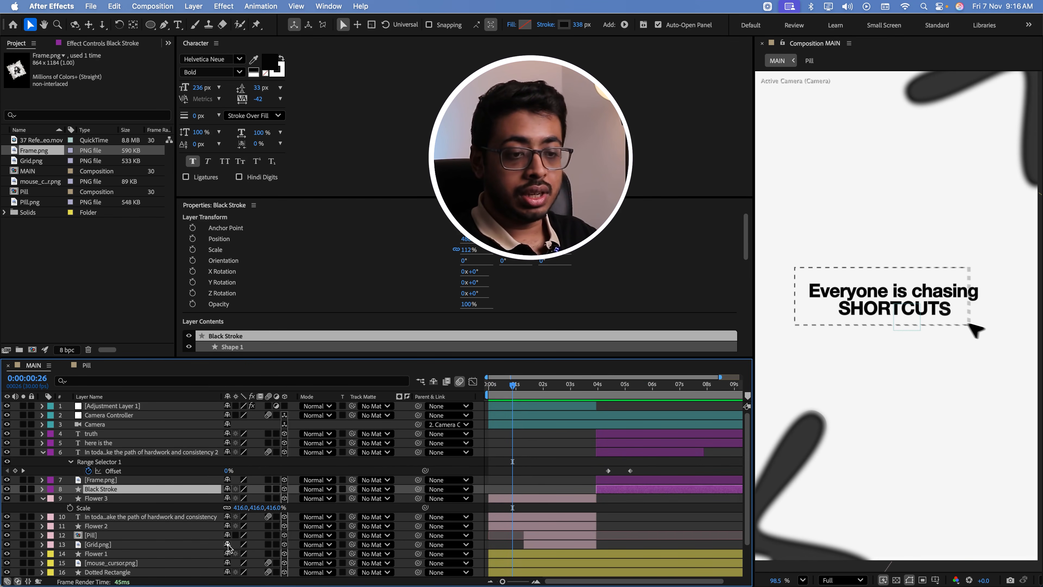
{"action": "scroll", "coordinate": [228, 547], "scroll_direction": "down", "scroll_amount": 2}
{"action": "left_click", "coordinate": [111, 553]}
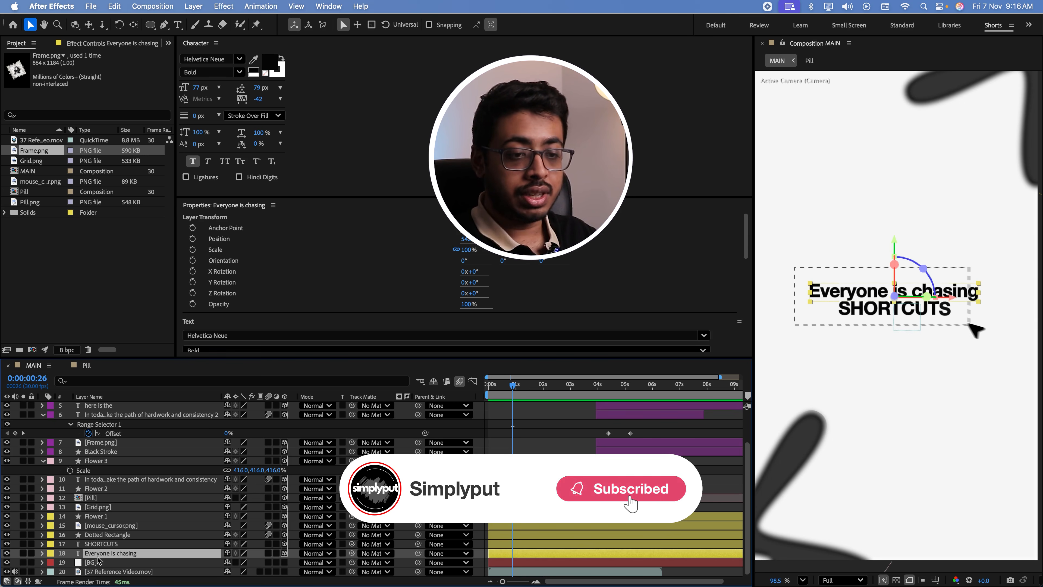
{"action": "left_click", "coordinate": [42, 553]}
{"action": "scroll", "coordinate": [45, 560], "scroll_direction": "down", "scroll_amount": 2}
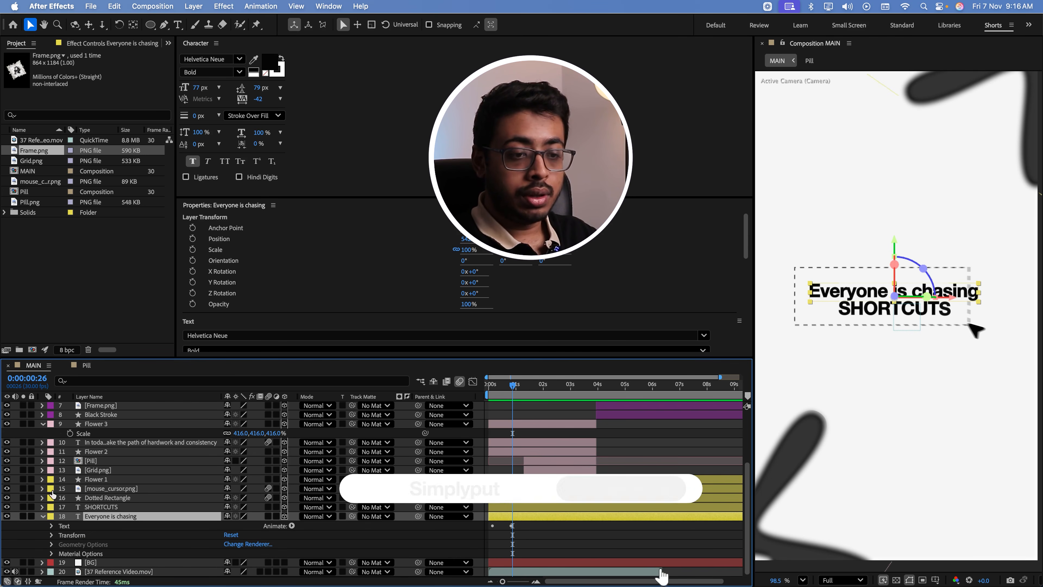
{"action": "left_click", "coordinate": [93, 564]}
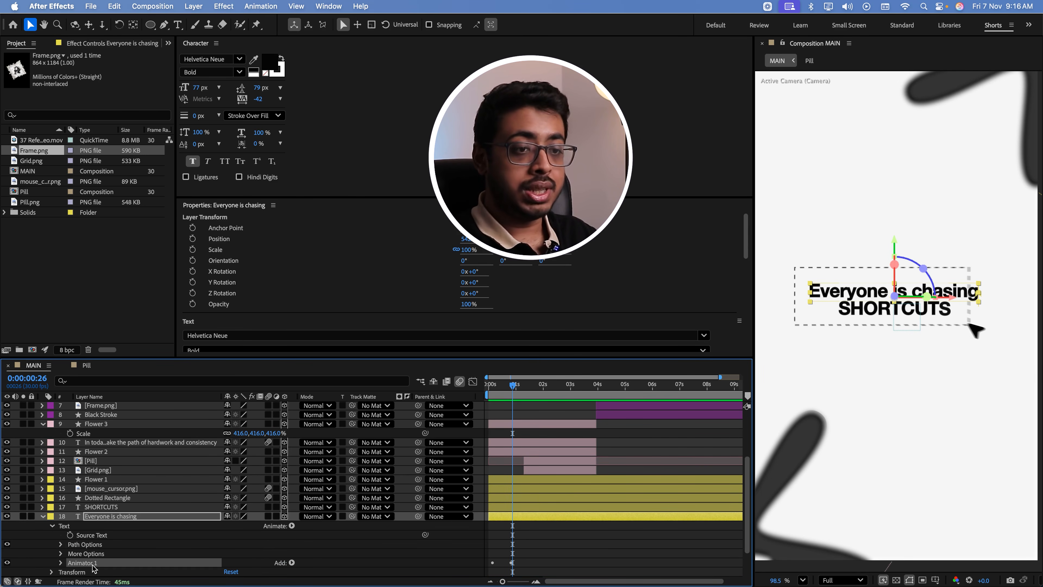
Paste the copied text animator onto the "here is the" layer at 0:00:04:01 and scrub through its reveal
{"action": "scroll", "coordinate": [115, 423], "scroll_direction": "up", "scroll_amount": 4}
{"action": "left_click", "coordinate": [113, 437]}
{"action": "left_click", "coordinate": [109, 446]}
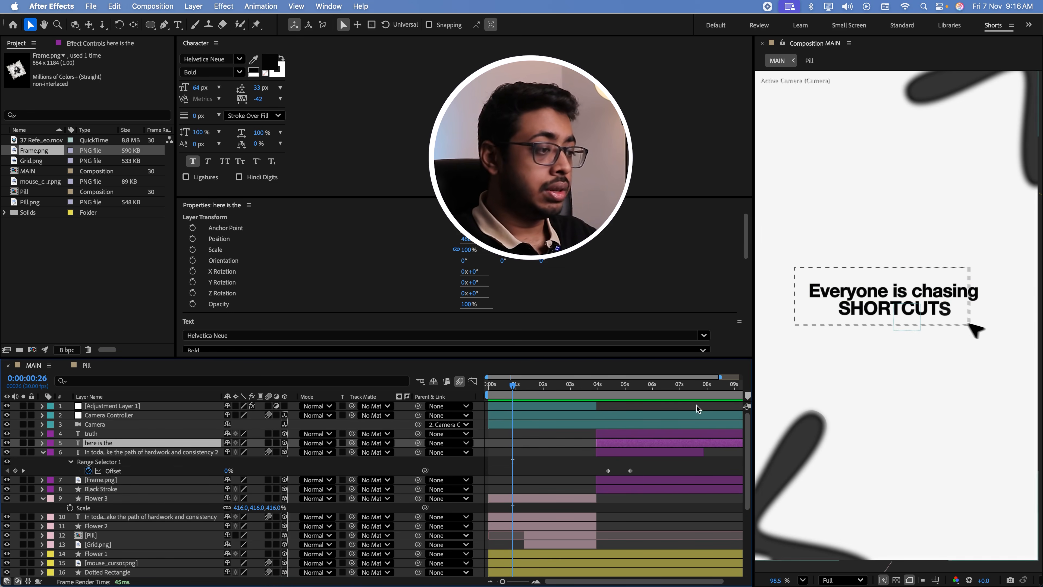
{"action": "left_click", "coordinate": [601, 387]}
{"action": "left_click_drag", "start_coordinate": [601, 386], "coordinate": [598, 386]}
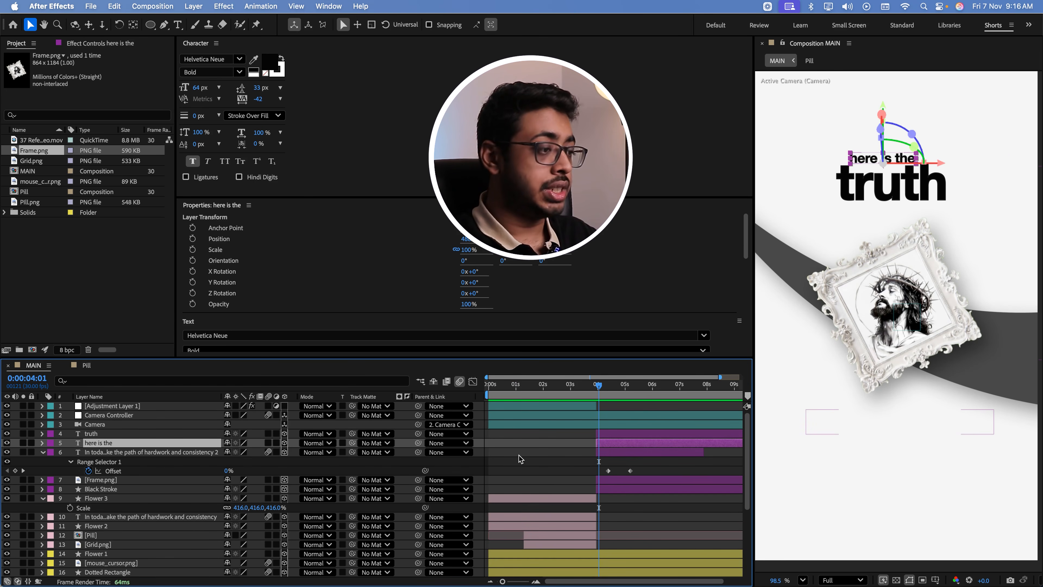
{"action": "key", "text": "super+v"}
{"action": "left_click_drag", "start_coordinate": [597, 388], "coordinate": [630, 395]}
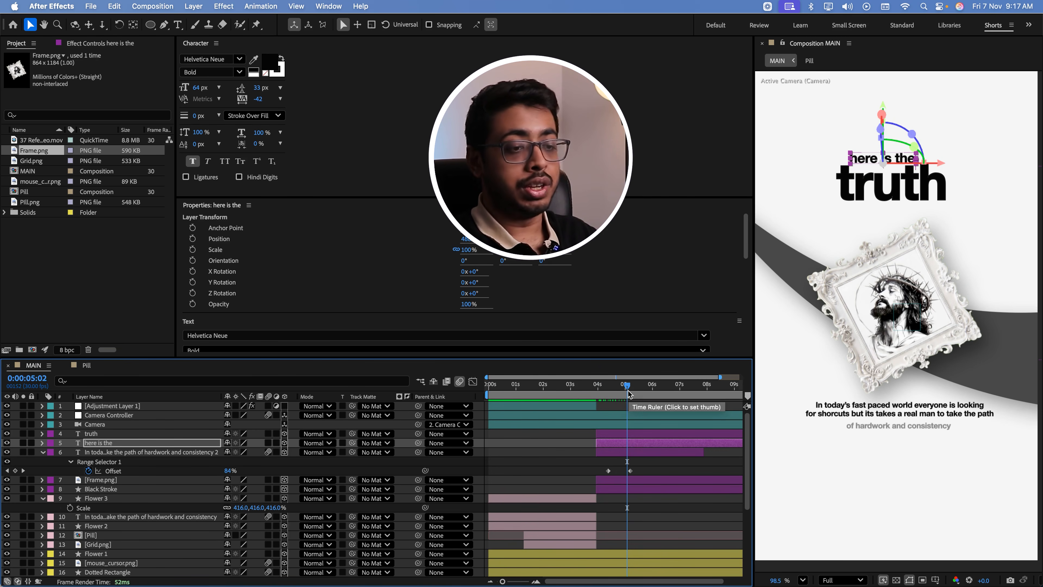
Set the Position of Animator 1 on "here is the" to 0, -30 and preview the reveal from 0:00:03:26
{"action": "left_click", "coordinate": [42, 444]}
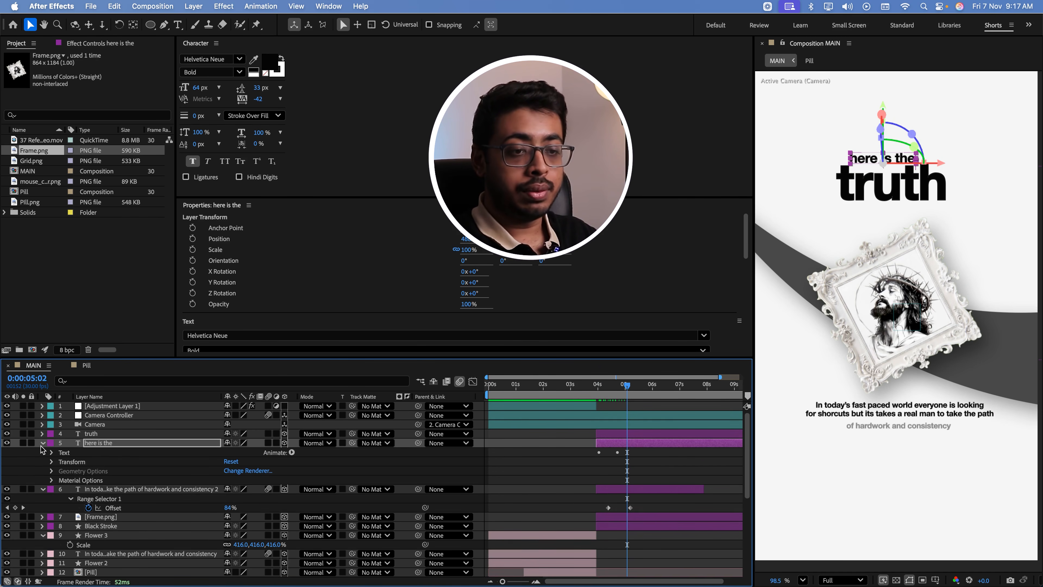
{"action": "left_click", "coordinate": [61, 489]}
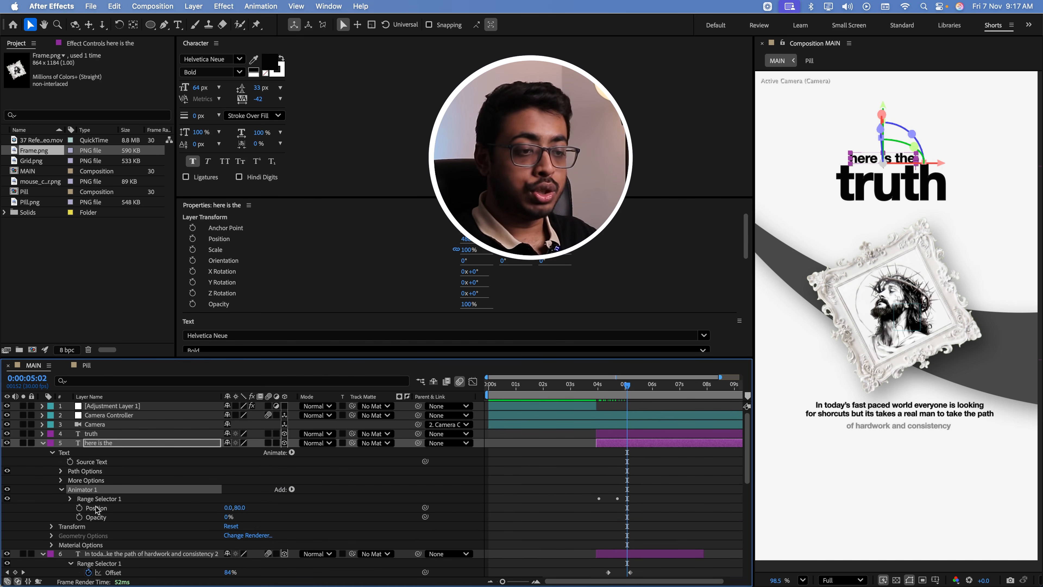
{"action": "left_click", "coordinate": [240, 508]}
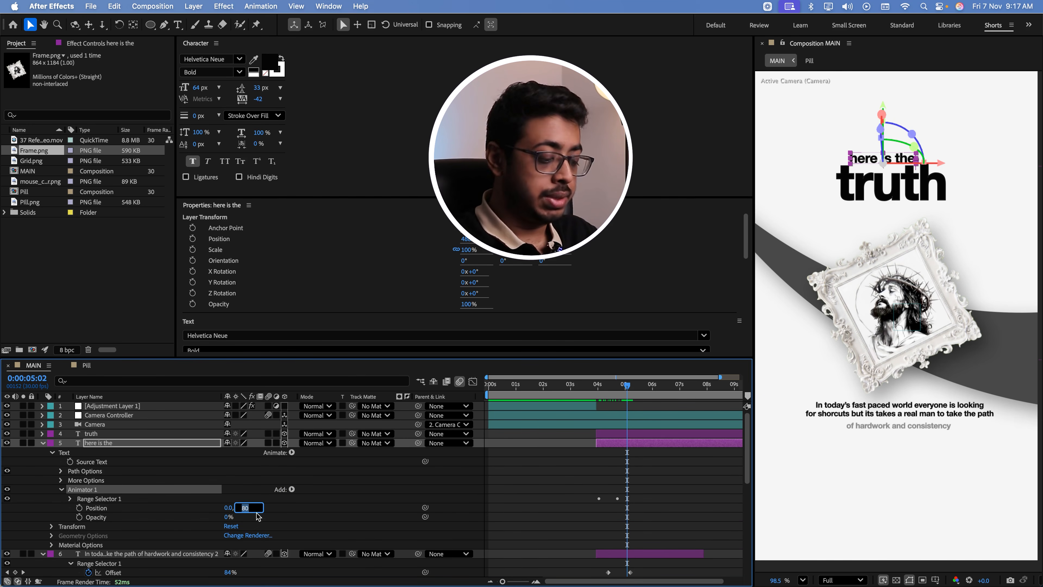
{"action": "left_click", "coordinate": [297, 518]}
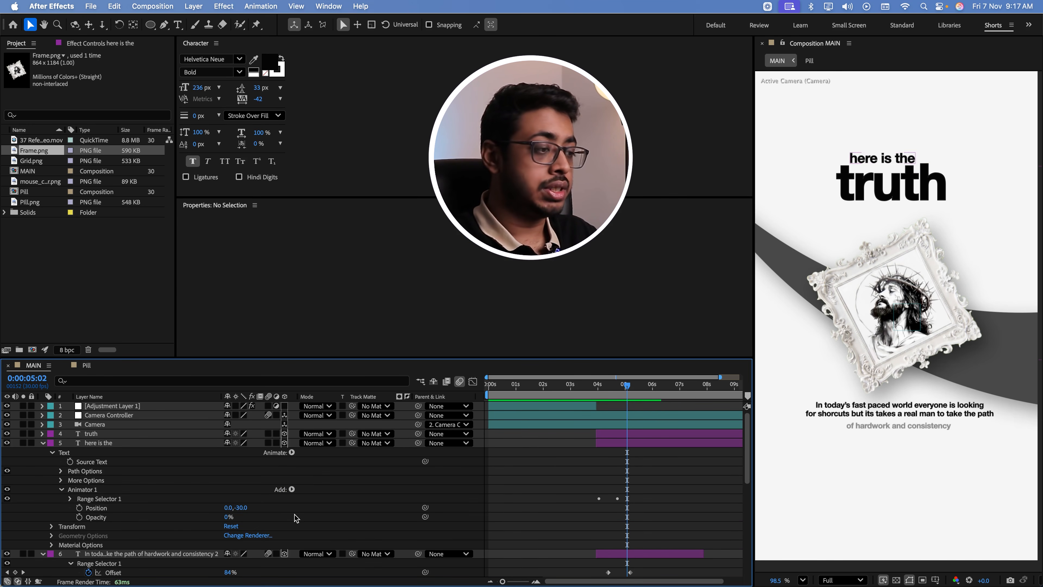
{"action": "left_click", "coordinate": [595, 390]}
{"action": "key", "text": "space"}
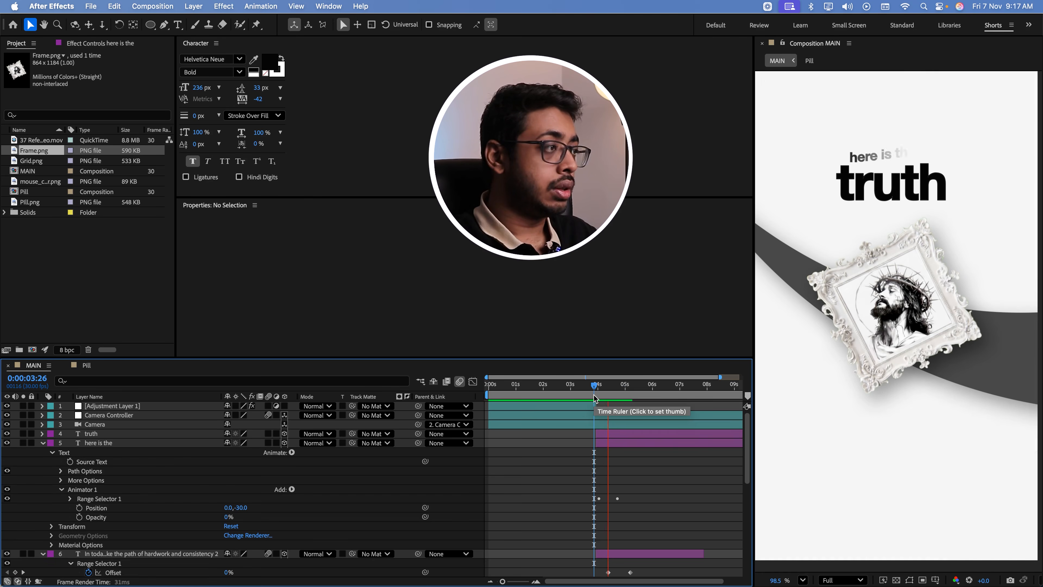
{"action": "left_click", "coordinate": [594, 393]}
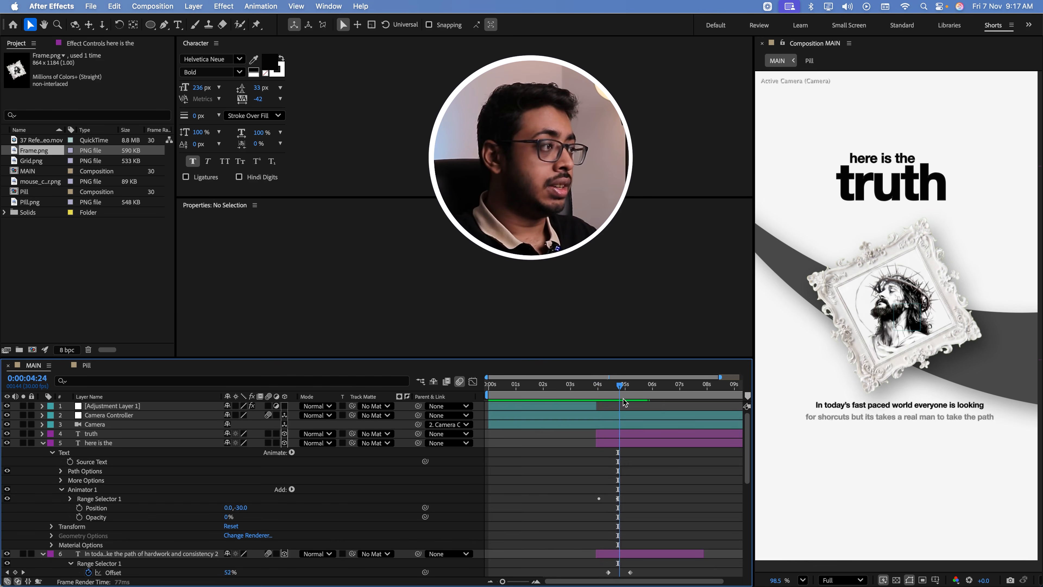
Paste the copied text animator onto the "truth" layer at 0:00:04:00 and play back the result
{"action": "left_click", "coordinate": [43, 442]}
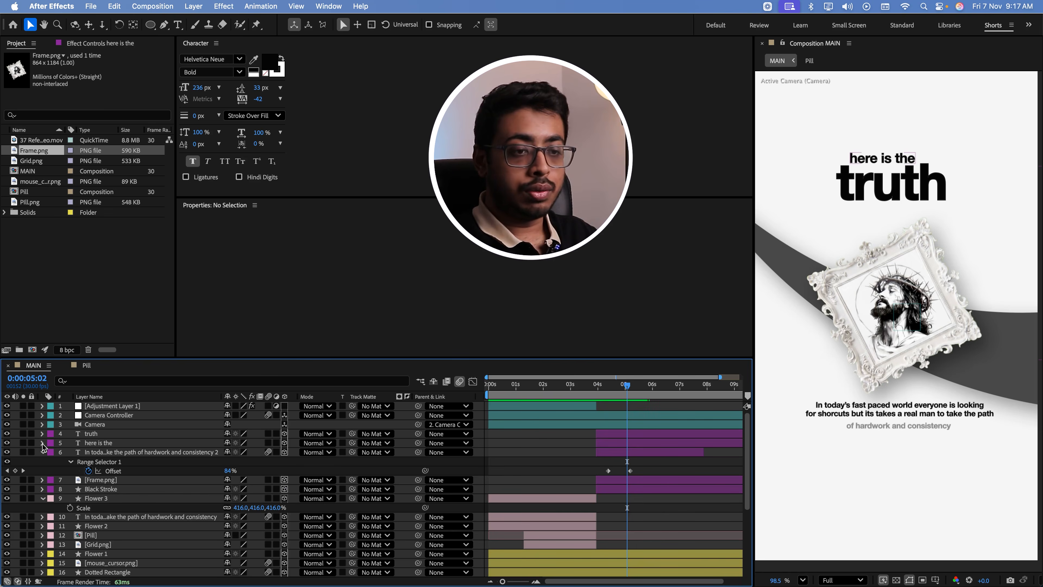
{"action": "left_click", "coordinate": [148, 434]}
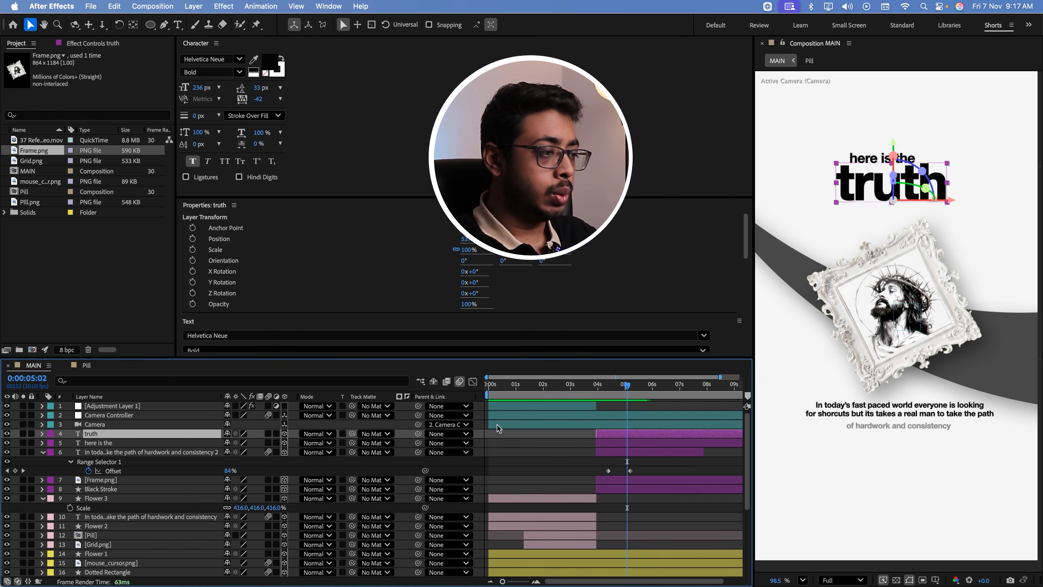
{"action": "left_click_drag", "start_coordinate": [607, 391], "coordinate": [598, 390]}
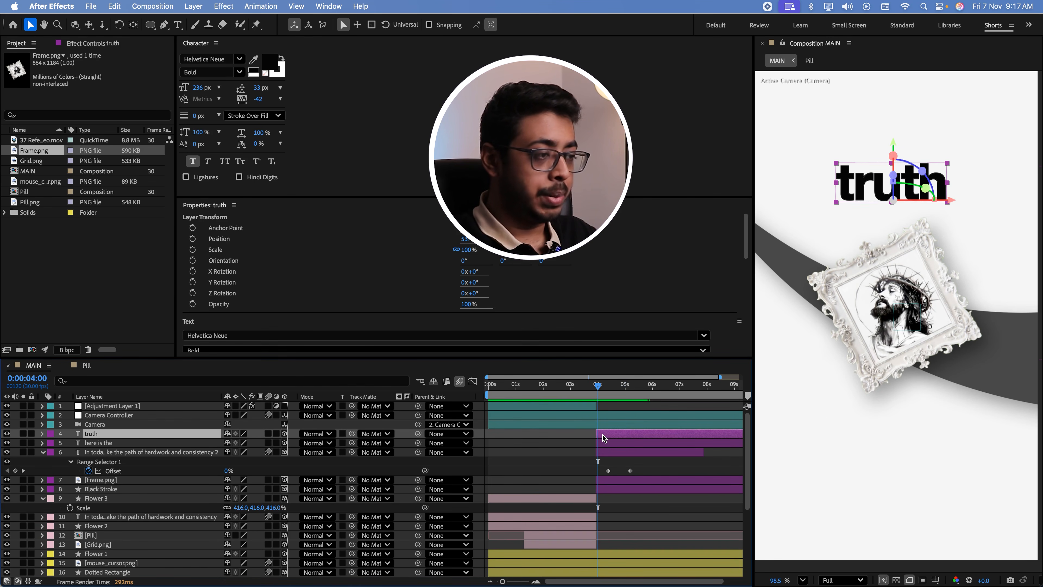
{"action": "key", "text": "space"}
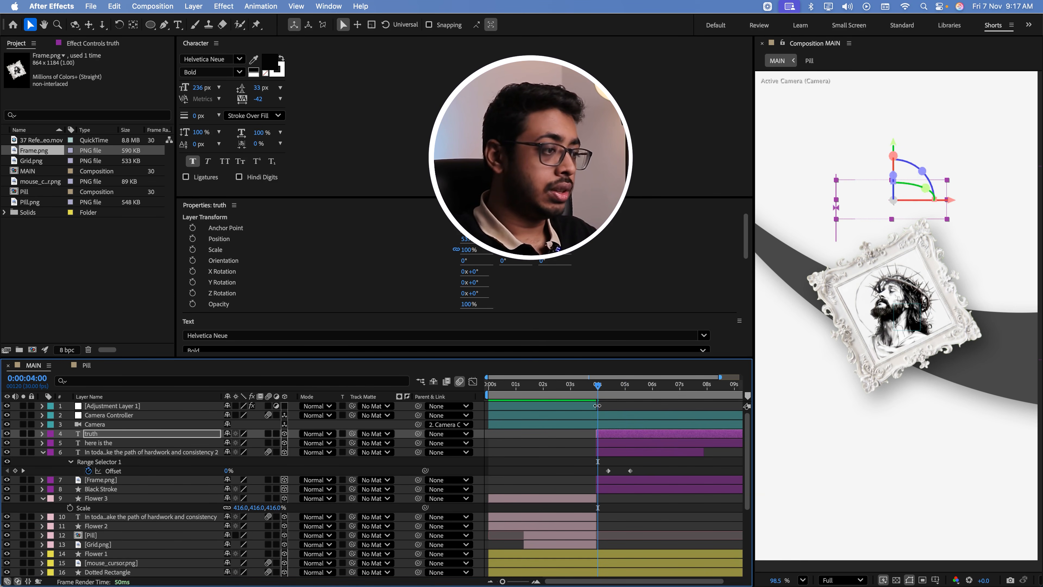
Set the Range Selector of the "truth" animator to be based on Words and preview the reveal
{"action": "left_click", "coordinate": [42, 433]}
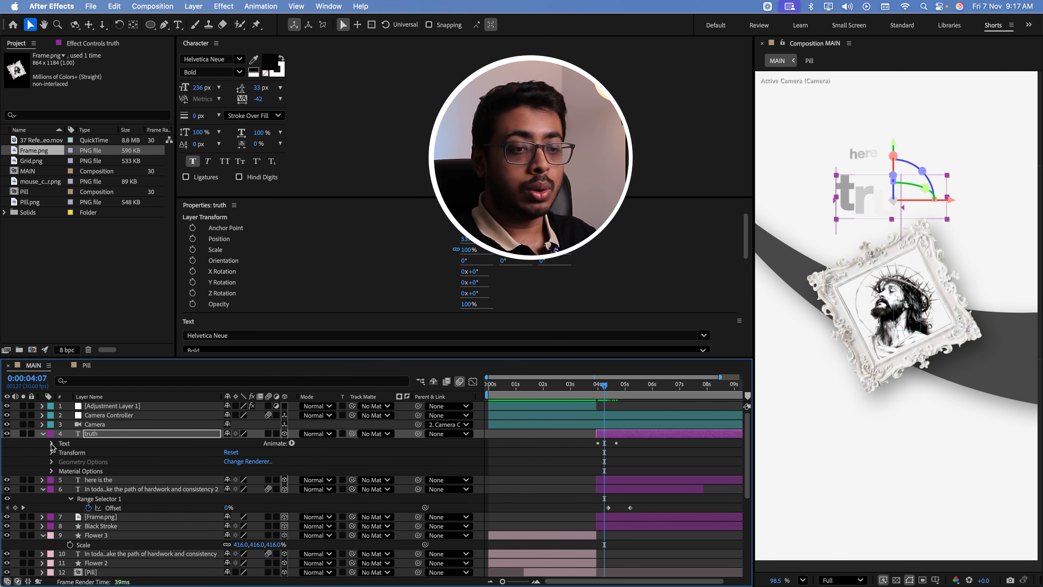
{"action": "left_click", "coordinate": [51, 443]}
{"action": "left_click", "coordinate": [61, 480]}
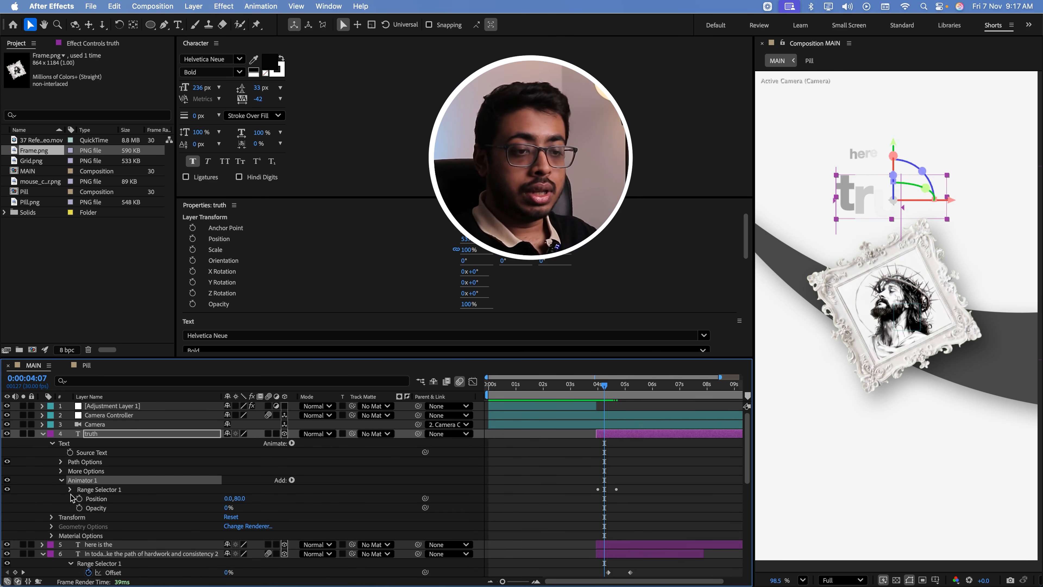
{"action": "left_click", "coordinate": [69, 489]}
{"action": "left_click", "coordinate": [81, 527]}
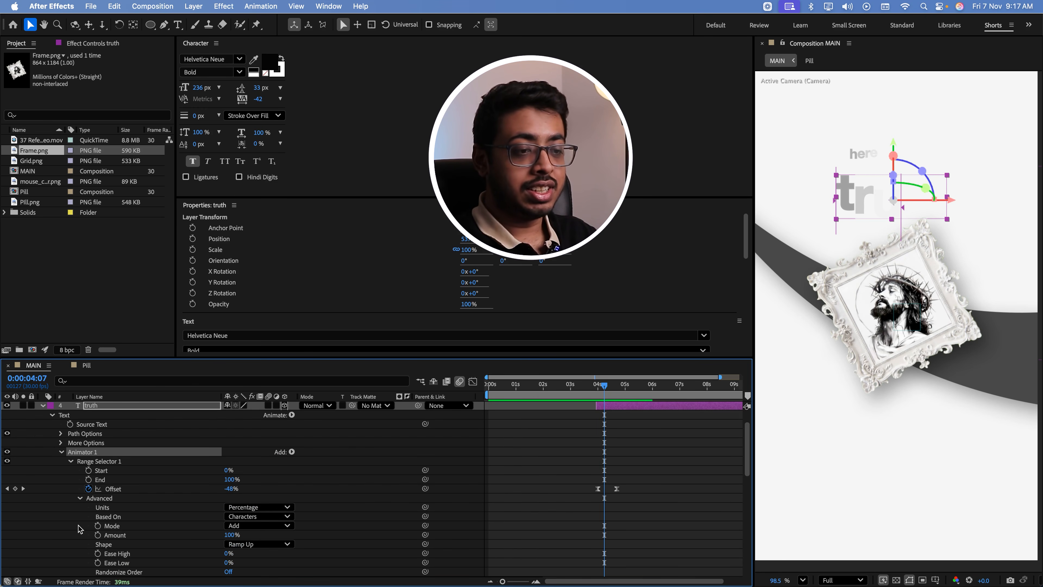
{"action": "left_click", "coordinate": [262, 517]}
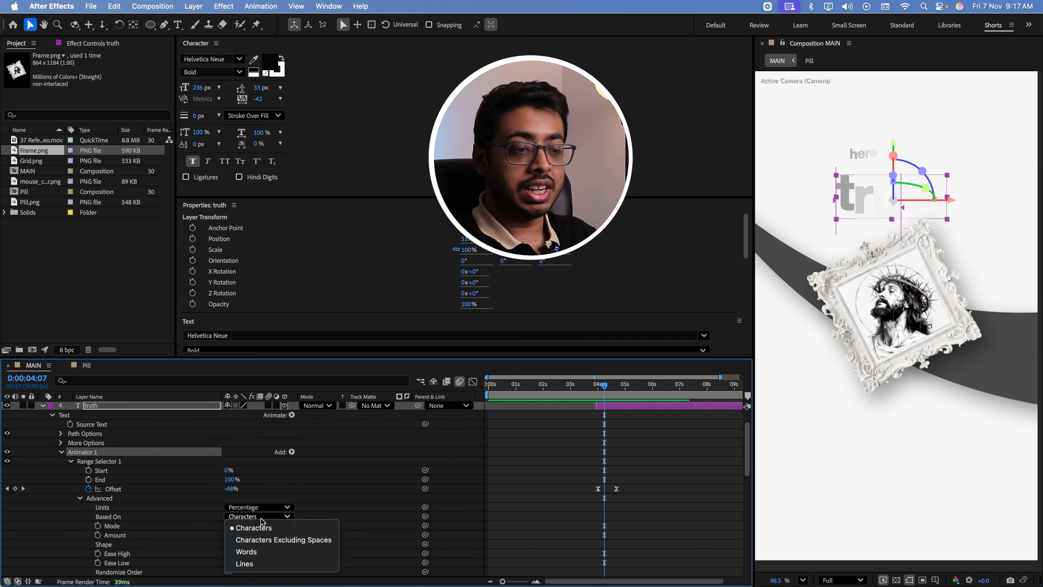
{"action": "left_click", "coordinate": [259, 553]}
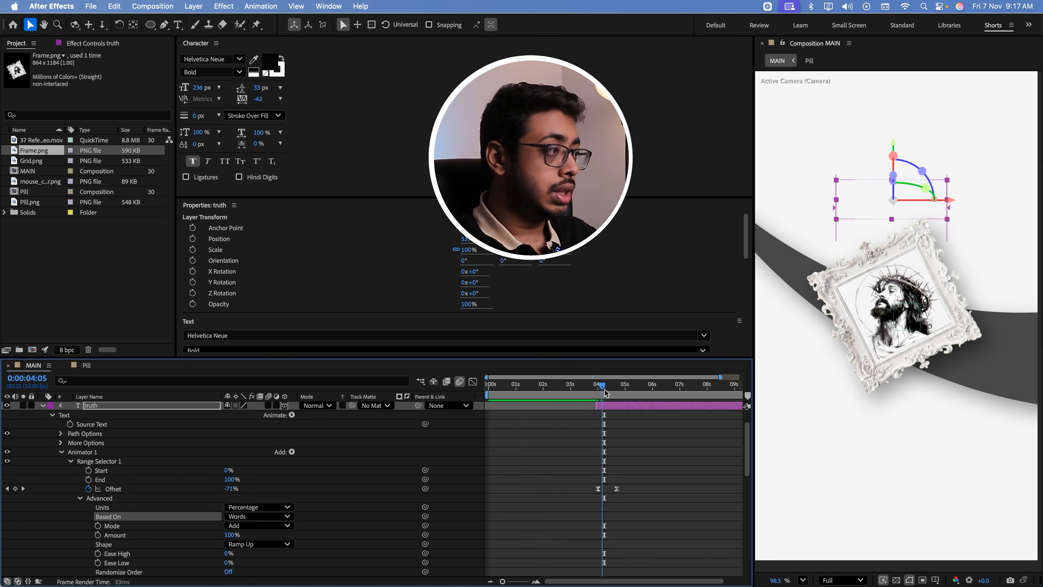
{"action": "left_click", "coordinate": [599, 398]}
{"action": "key", "text": "space"}
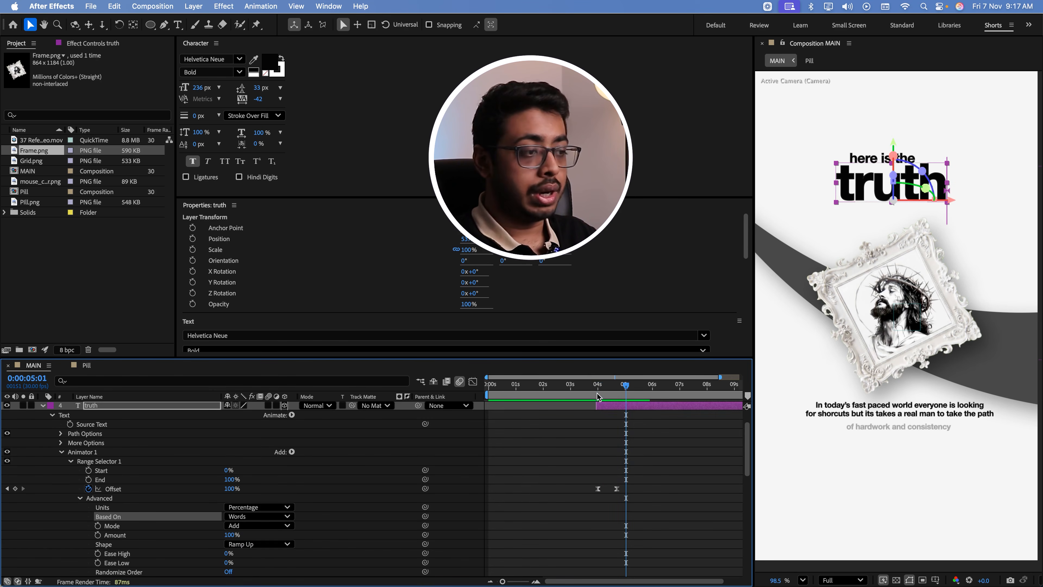
{"action": "left_click", "coordinate": [597, 392]}
Increase the vertical Position offset of the "truth" animator so the word rises from further below
{"action": "scroll", "coordinate": [257, 523], "scroll_direction": "down", "scroll_amount": 6}
{"action": "scroll", "coordinate": [256, 523], "scroll_direction": "up", "scroll_amount": 3}
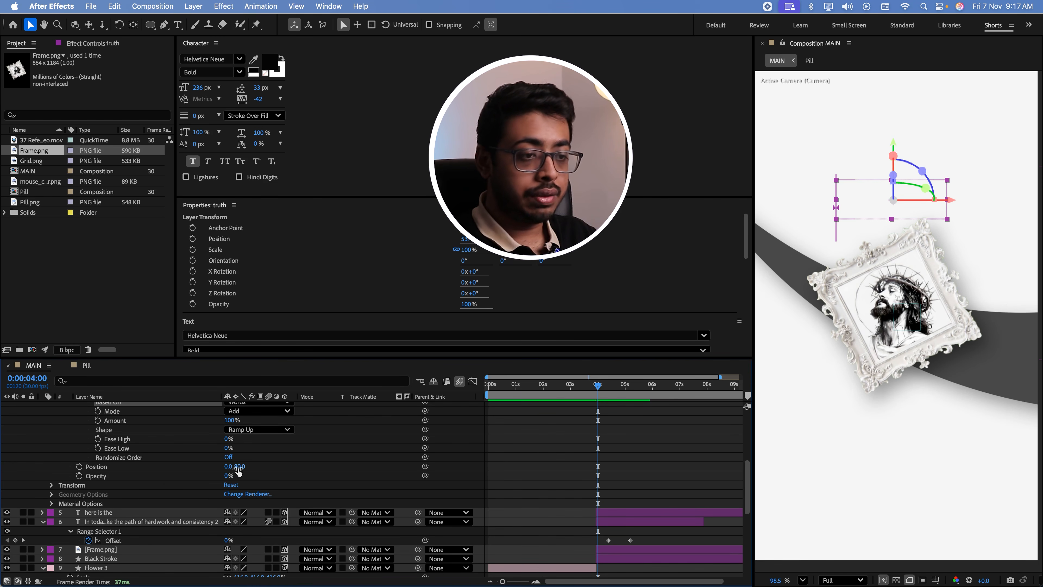
{"action": "left_click_drag", "start_coordinate": [239, 468], "coordinate": [283, 471]}
{"action": "scroll", "coordinate": [277, 475], "scroll_direction": "up", "scroll_amount": 10}
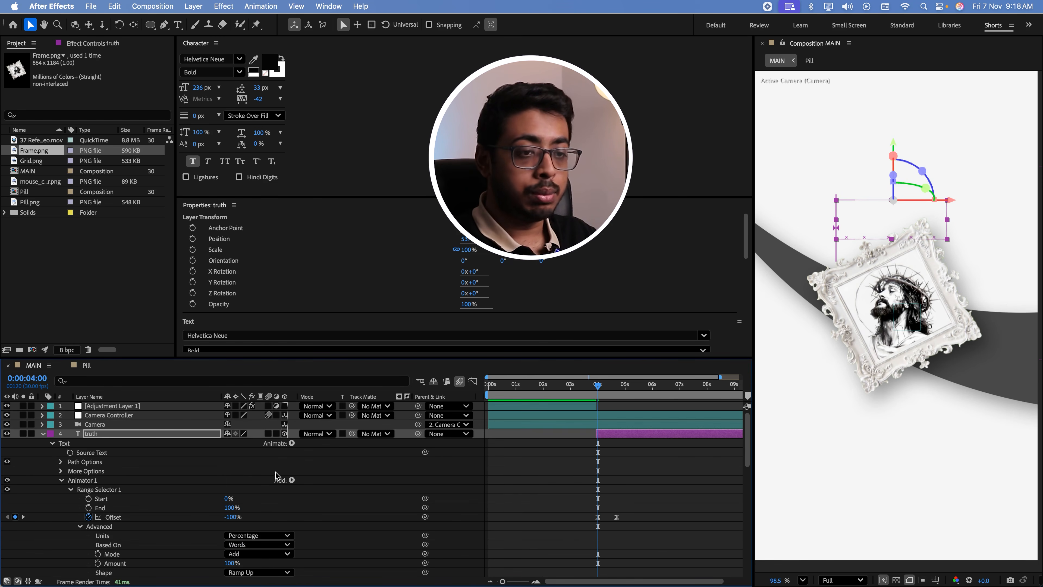
Retime the "truth" Offset keyframes to about 0:00:04:06 and 0:00:04:20, previewing the reveal while adjusting them
{"action": "key", "text": "u"}
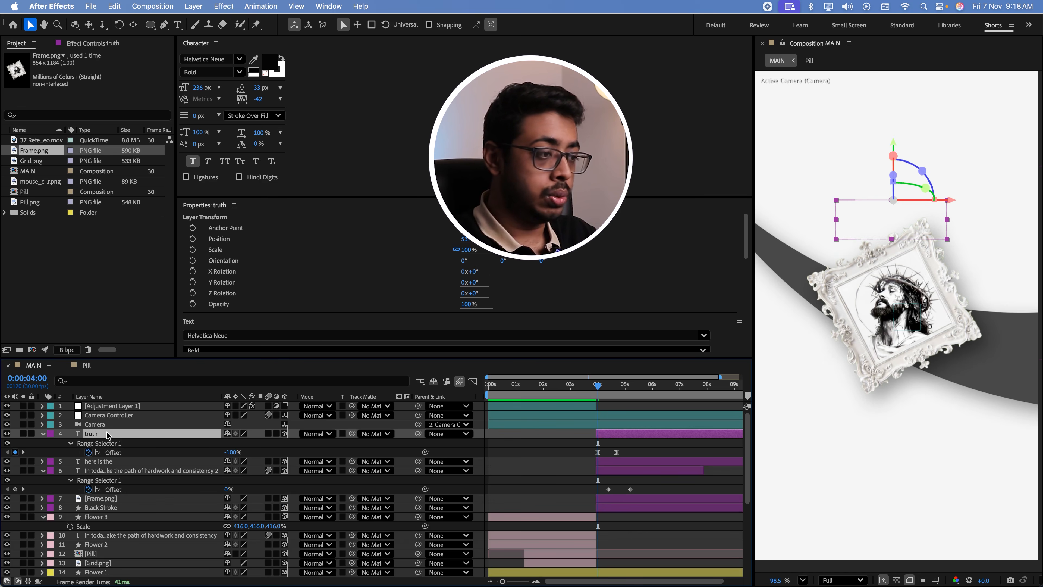
{"action": "left_click", "coordinate": [622, 452]}
{"action": "left_click_drag", "start_coordinate": [622, 452], "coordinate": [608, 453]}
{"action": "mouse_move", "coordinate": [599, 388]}
{"action": "left_mouse_down"}
{"action": "mouse_move", "coordinate": [613, 391]}
{"action": "mouse_move", "coordinate": [596, 391]}
{"action": "left_mouse_up"}
{"action": "key", "text": "space"}
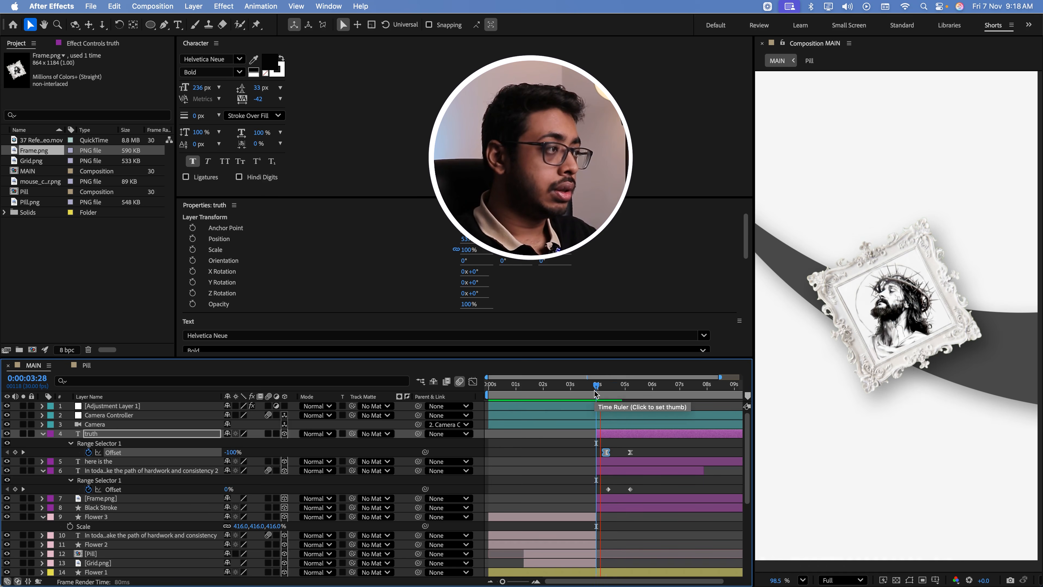
{"action": "key", "text": "space"}
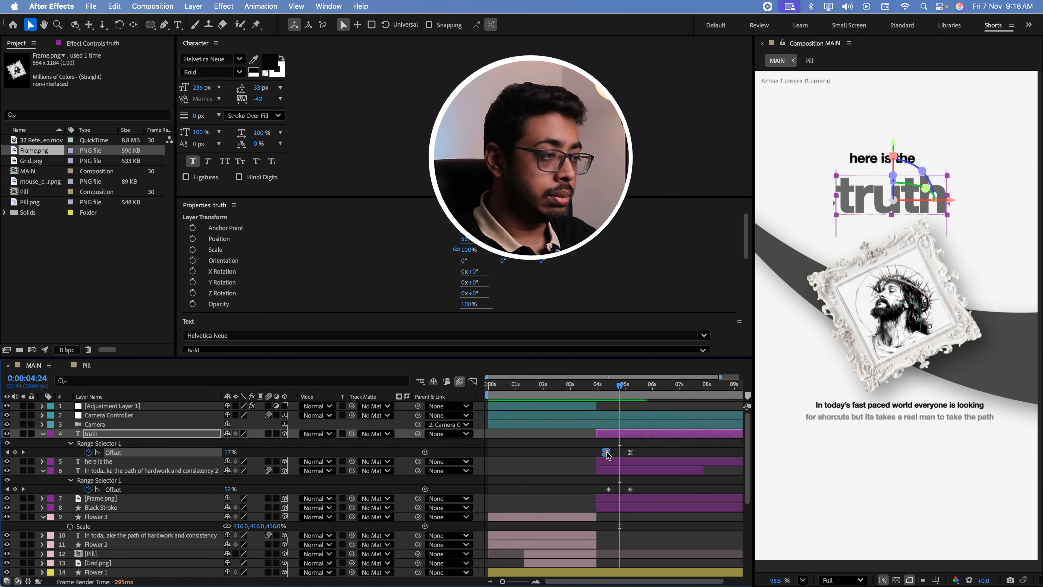
{"action": "left_click_drag", "start_coordinate": [630, 452], "coordinate": [617, 452]}
{"action": "left_click", "coordinate": [536, 582]}
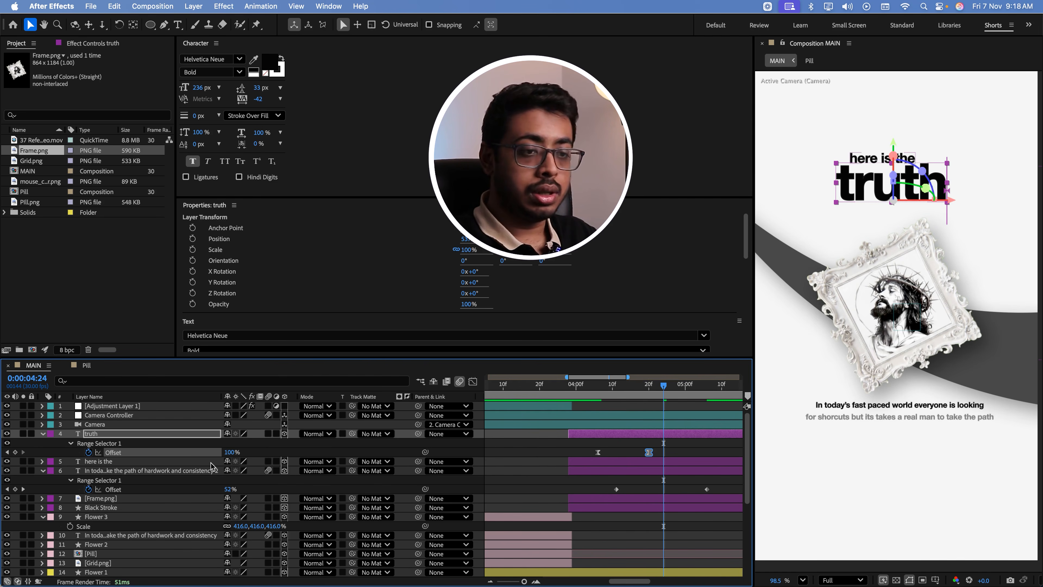
Reveal the "here is the" keyframes for comparison, preview the title, and move the last "truth" Offset keyframe to about 0:00:04:29
{"action": "left_click", "coordinate": [145, 462]}
{"action": "key", "text": "u"}
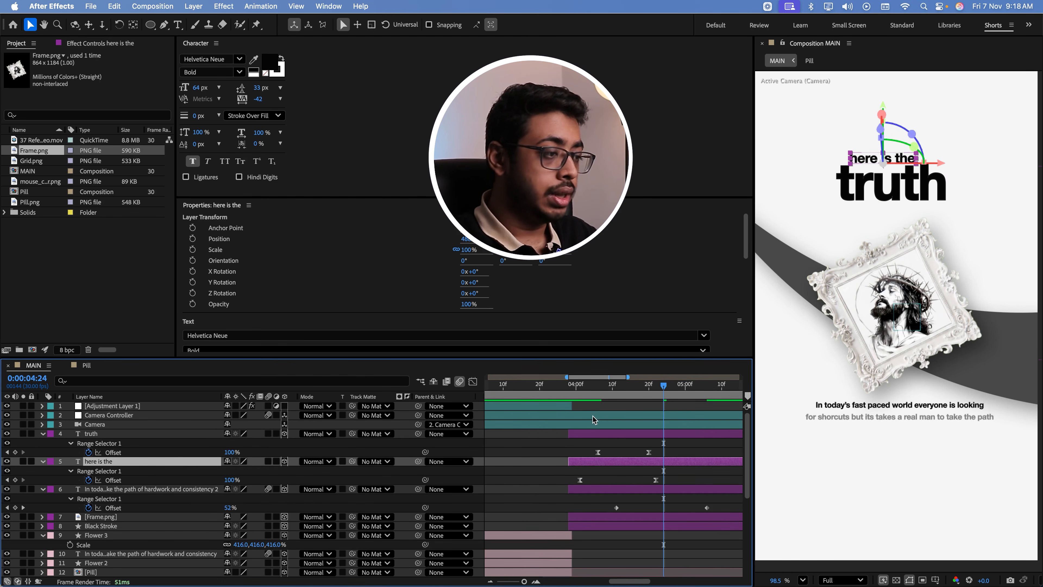
{"action": "left_click", "coordinate": [577, 400]}
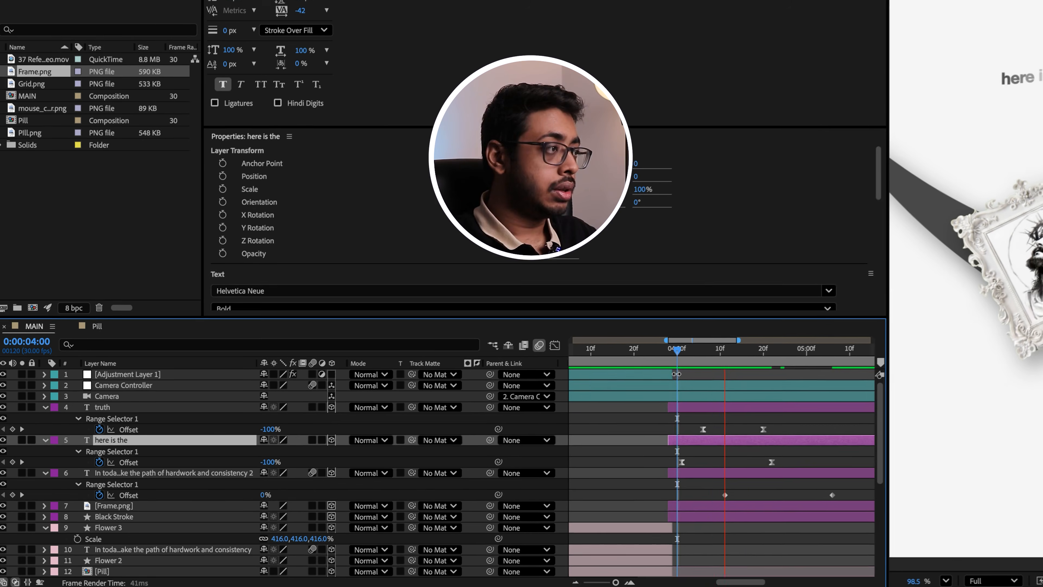
{"action": "key", "text": "space"}
{"action": "left_click", "coordinate": [767, 428]}
{"action": "left_click_drag", "start_coordinate": [765, 429], "coordinate": [787, 433]}
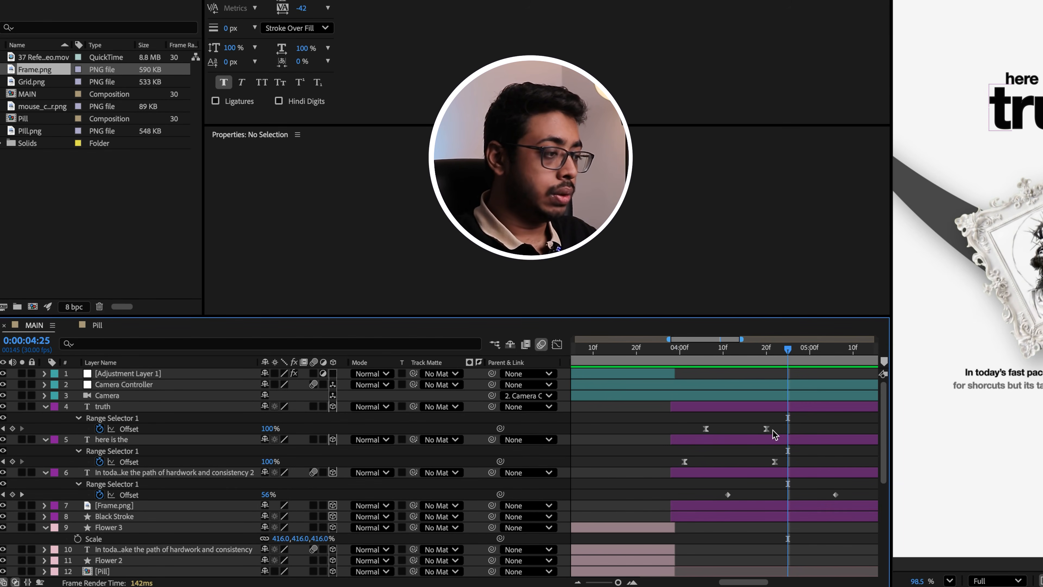
{"action": "left_click", "coordinate": [766, 429]}
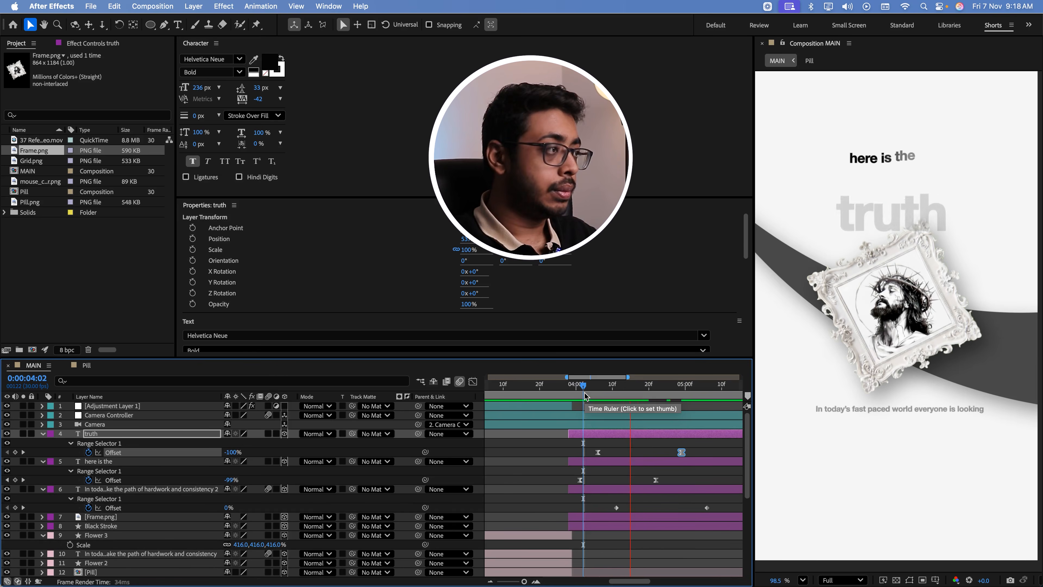
Move the last Offset keyframes of "truth" to about 0:00:04:26 and of "here is the" to about 0:00:04:19, previewing the title reveal
{"action": "left_click_drag", "start_coordinate": [688, 364], "coordinate": [708, 364]}
{"action": "left_click_drag", "start_coordinate": [600, 398], "coordinate": [569, 408]}
{"action": "key", "text": "space"}
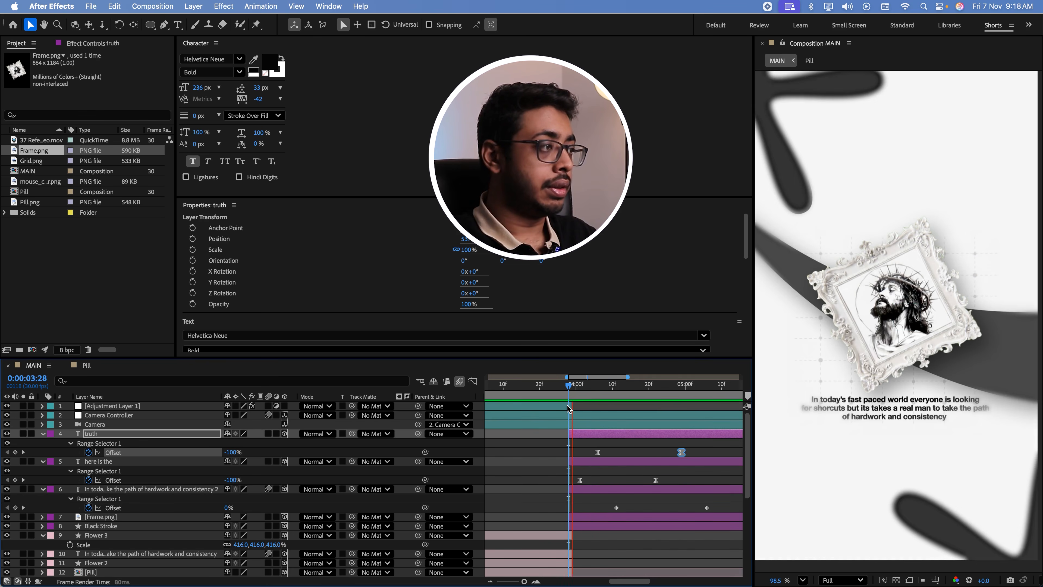
{"action": "key", "text": "space"}
{"action": "left_click_drag", "start_coordinate": [656, 480], "coordinate": [646, 481]}
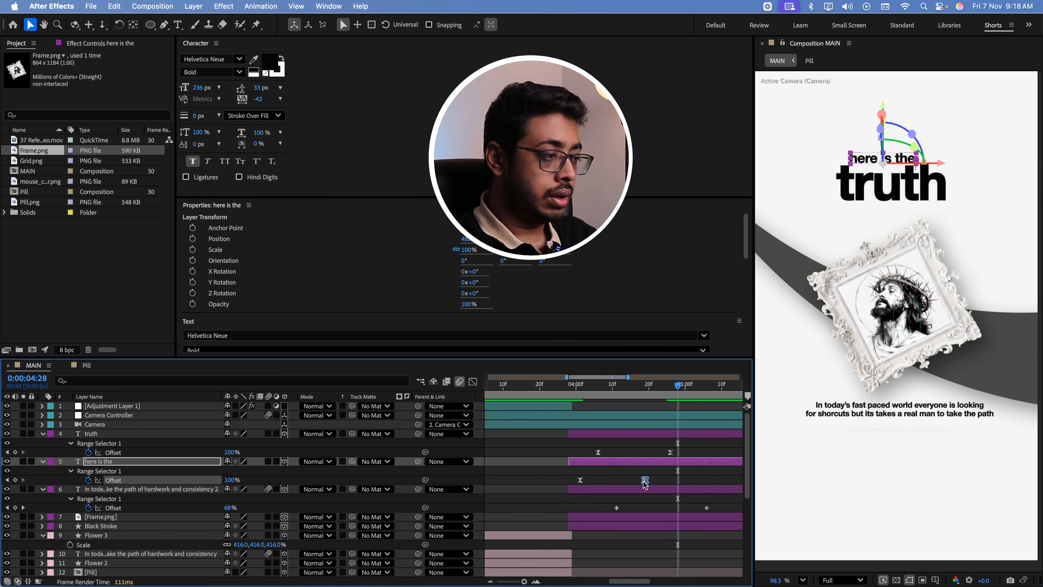
{"action": "key", "text": "space"}
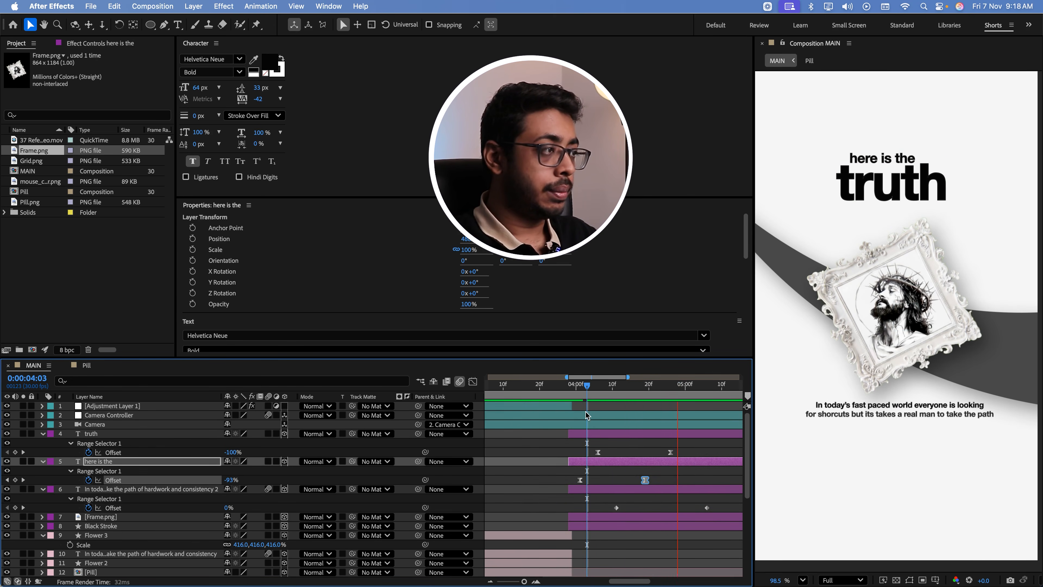
{"action": "left_click_drag", "start_coordinate": [576, 393], "coordinate": [659, 399]}
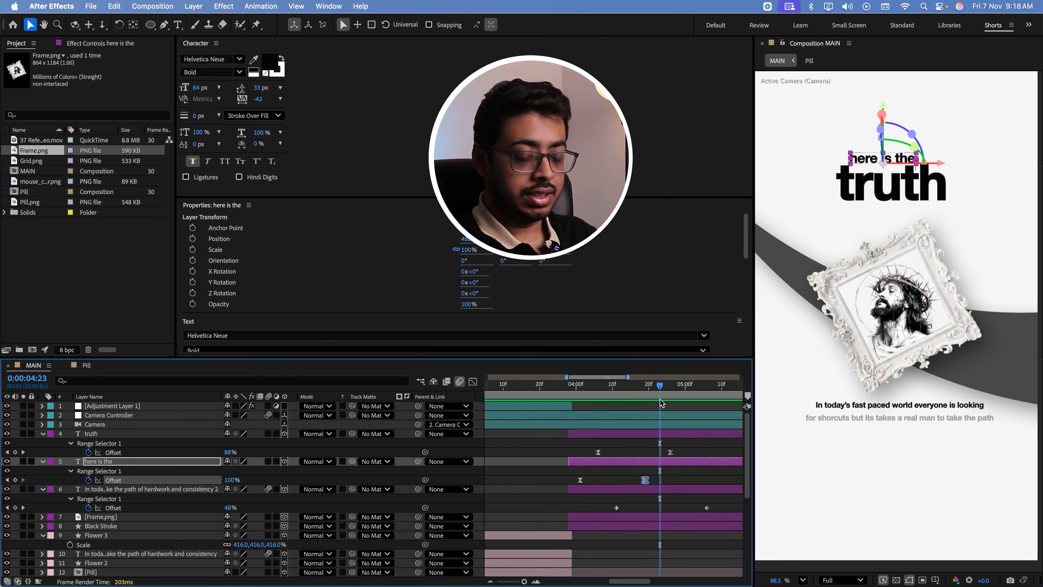
Save the project and collapse the properties of the three text layers in the framed-picture scene
{"action": "key", "text": "super+s"}
{"action": "left_click", "coordinate": [43, 434]}
{"action": "left_click", "coordinate": [43, 443]}
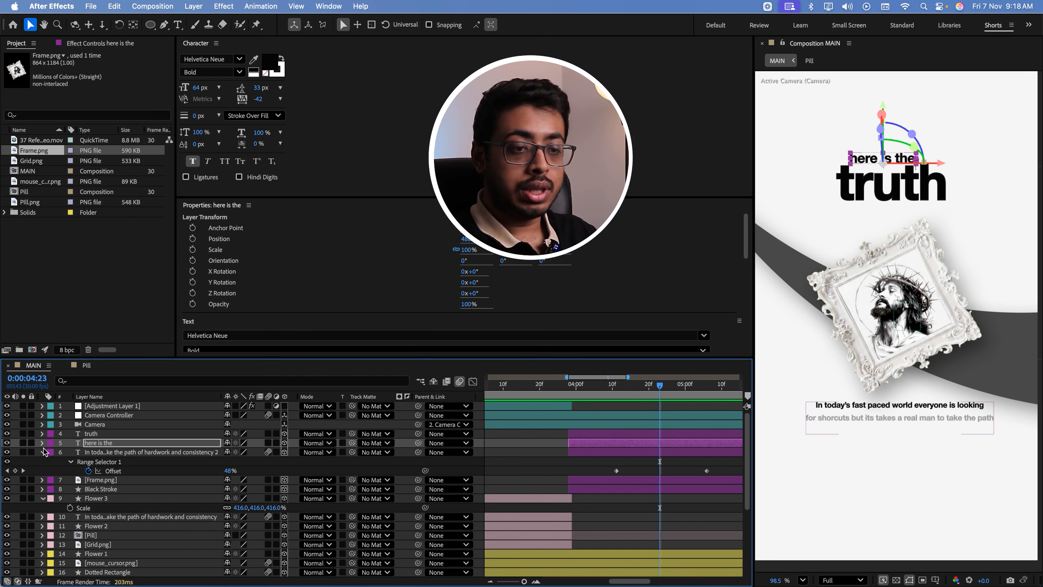
{"action": "left_click", "coordinate": [44, 452]}
Add a Z Rotation keyframe to the Frame.png layer at 0:00:03:28 with a value of about -26°
{"action": "scroll", "coordinate": [96, 449], "scroll_direction": "down", "scroll_amount": 1}
{"action": "left_click", "coordinate": [97, 451]}
{"action": "left_click_drag", "start_coordinate": [604, 392], "coordinate": [582, 392]}
{"action": "key", "text": "r"}
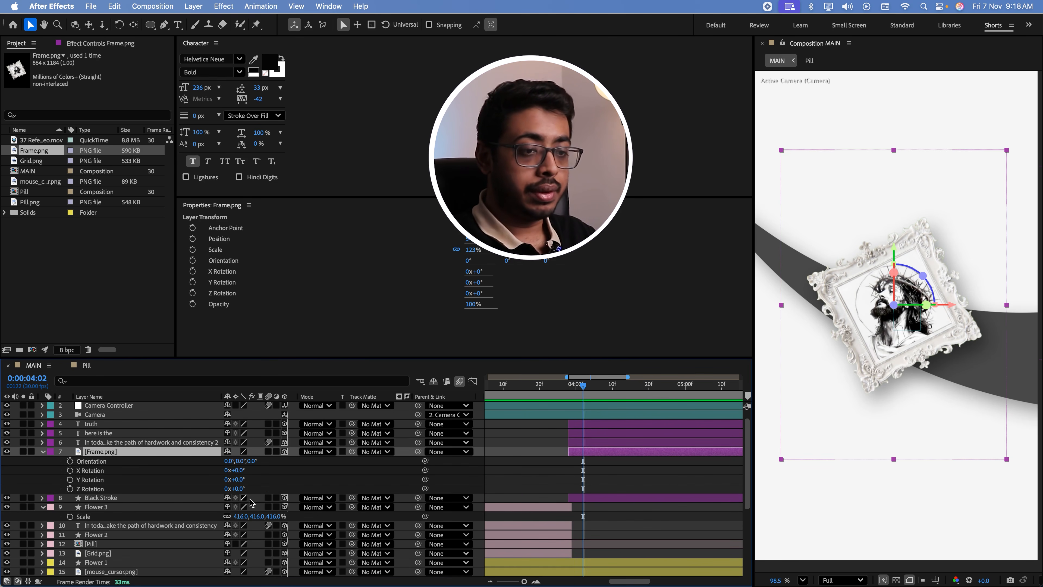
{"action": "left_click_drag", "start_coordinate": [582, 391], "coordinate": [569, 390]}
{"action": "left_click", "coordinate": [70, 489]}
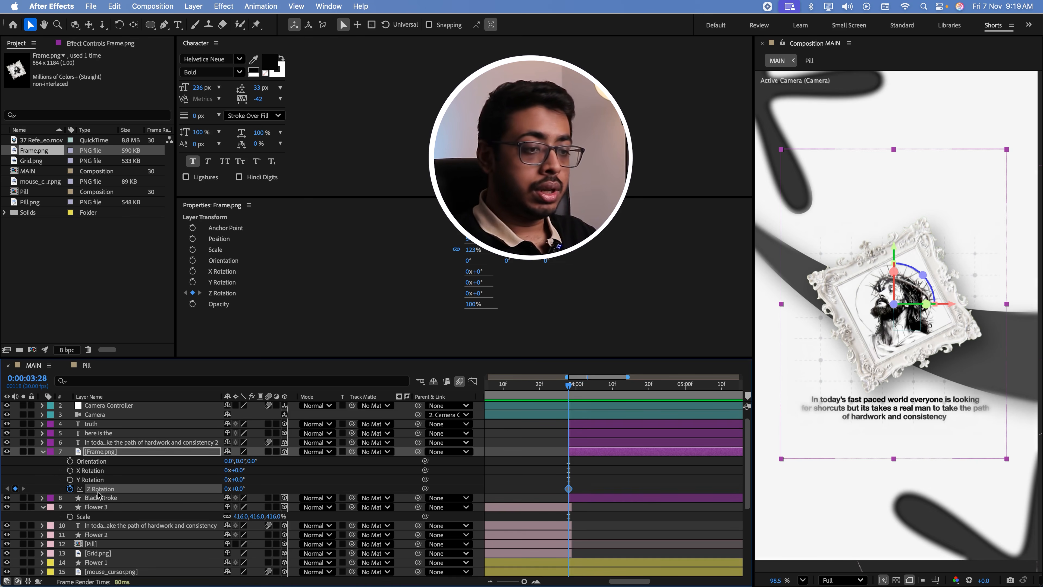
{"action": "left_click_drag", "start_coordinate": [236, 488], "coordinate": [225, 489]}
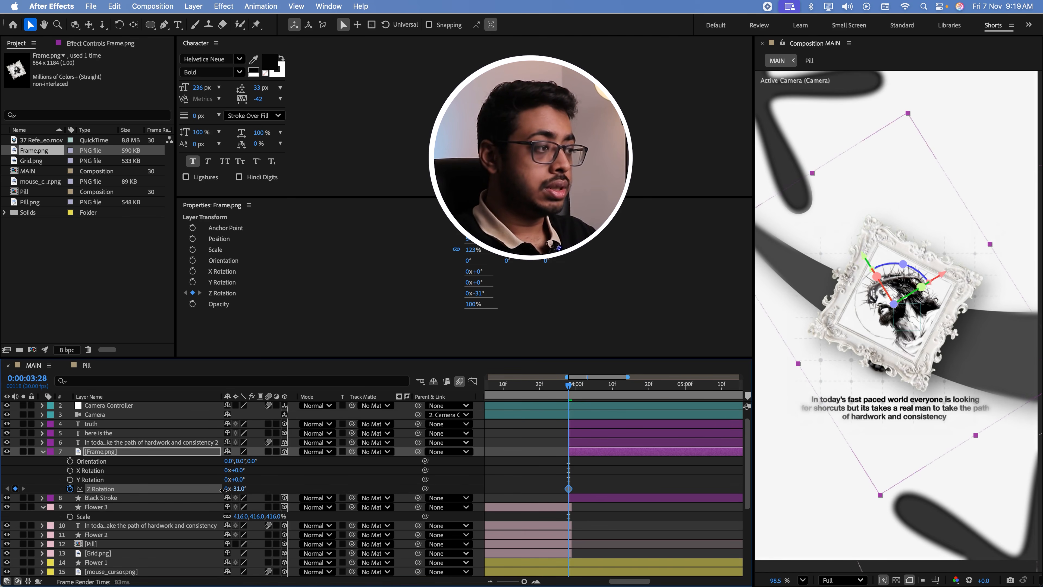
Set the Frame.png Z Rotation to 7° at 0:00:05:00 and preview the frame's swing
{"action": "left_click_drag", "start_coordinate": [572, 390], "coordinate": [685, 403]}
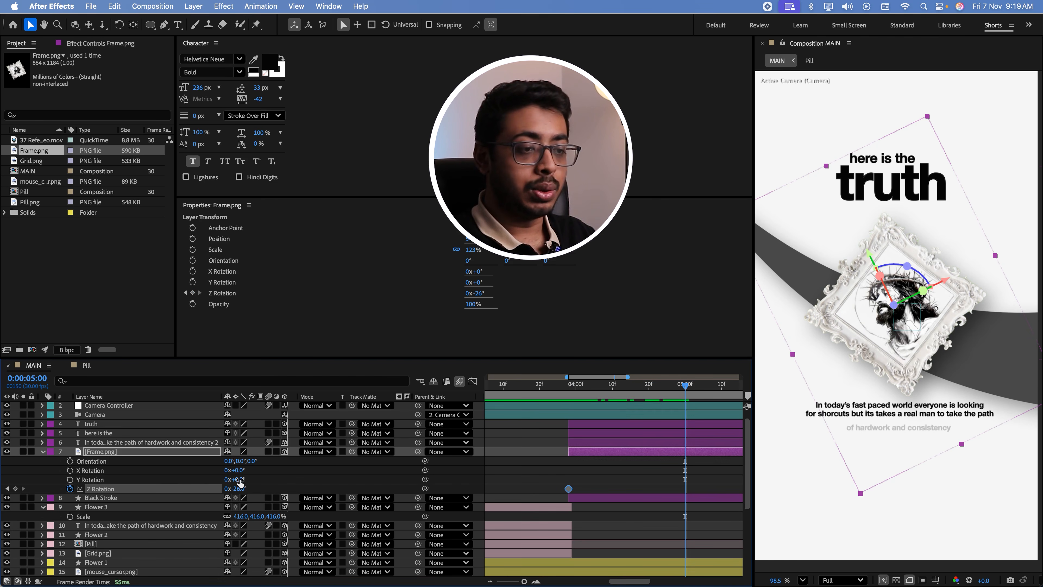
{"action": "left_click_drag", "start_coordinate": [241, 489], "coordinate": [255, 489]}
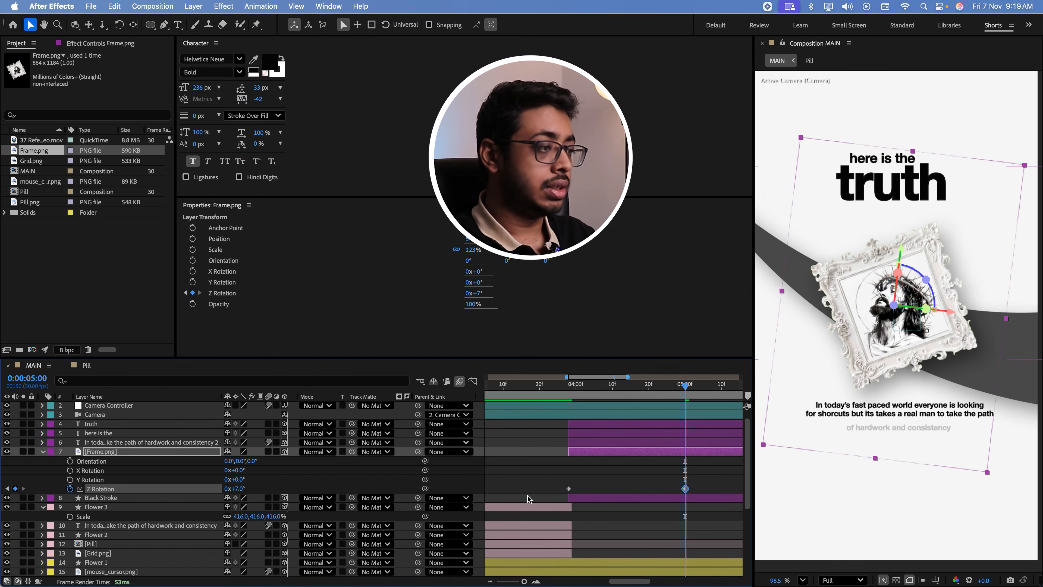
{"action": "left_click", "coordinate": [568, 397]}
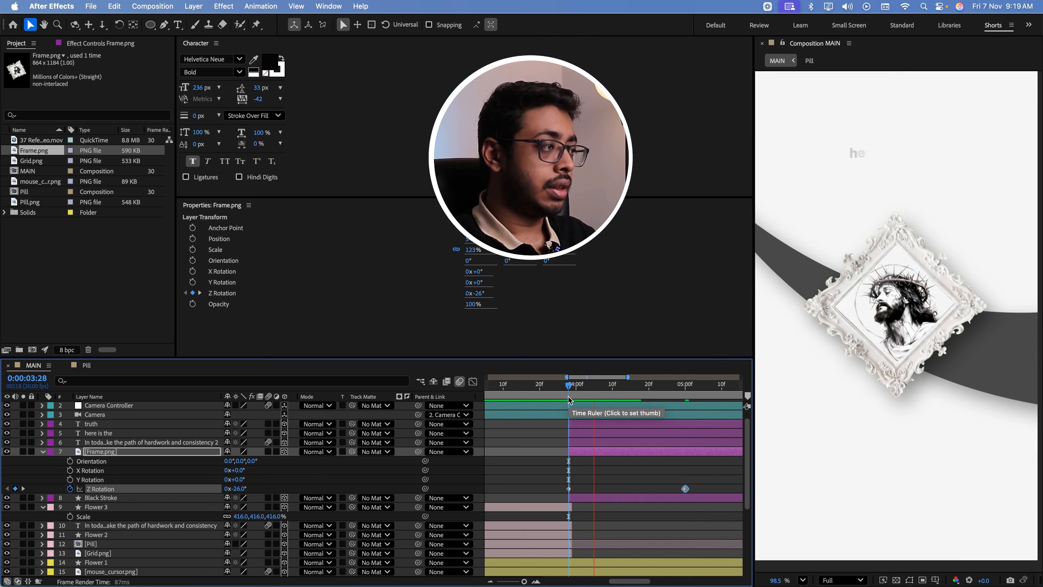
{"action": "key", "text": "space"}
{"action": "key", "text": "space"}
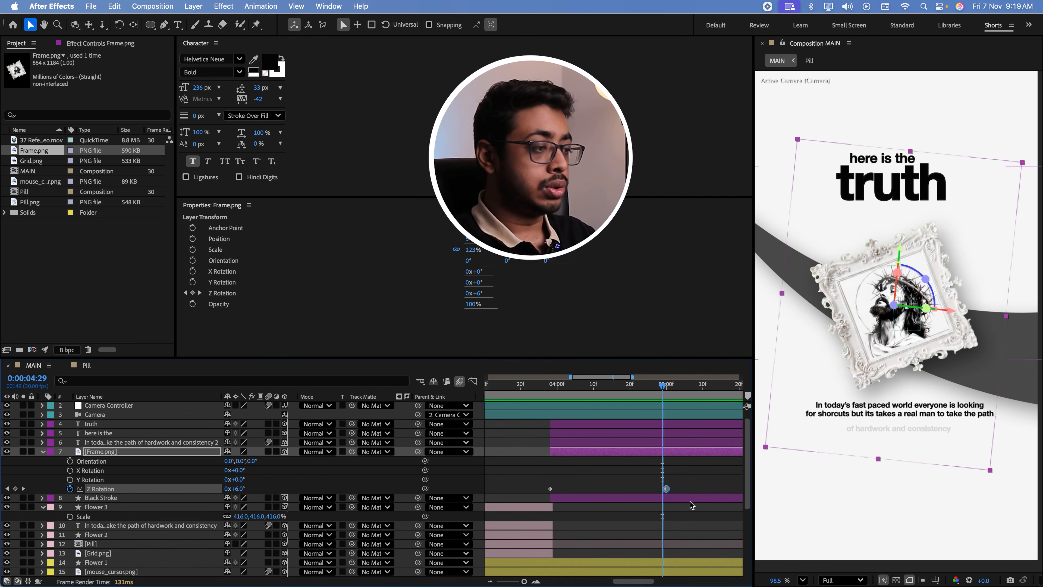
Apply Easy Ease to both Z Rotation keyframes of Frame.png and preview the eased rotation from 0:00:03:28
{"action": "left_click_drag", "start_coordinate": [690, 492], "coordinate": [544, 502]}
{"action": "key", "text": "F9"}
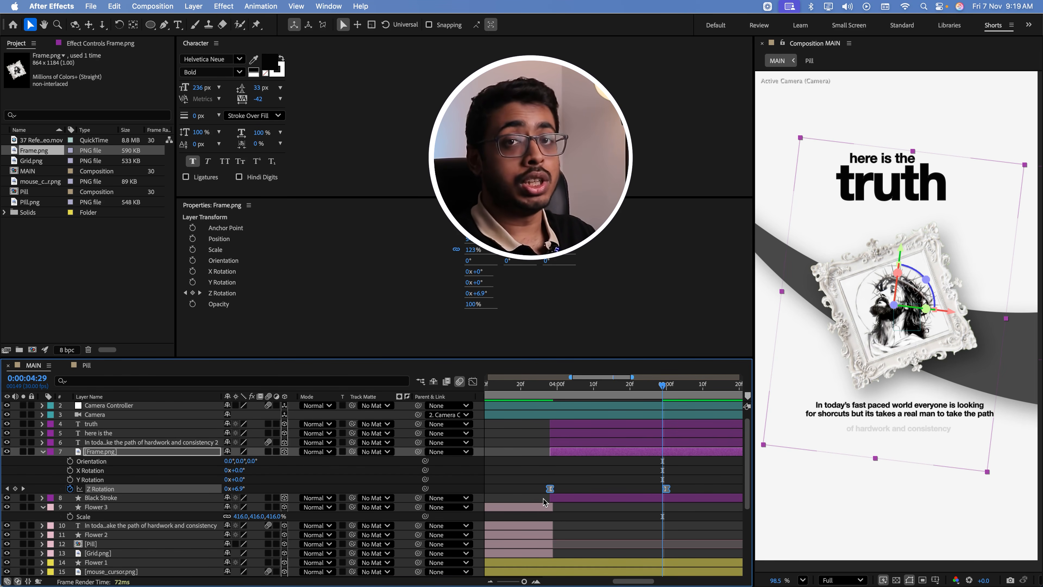
{"action": "left_click", "coordinate": [551, 386]}
{"action": "key", "text": "space"}
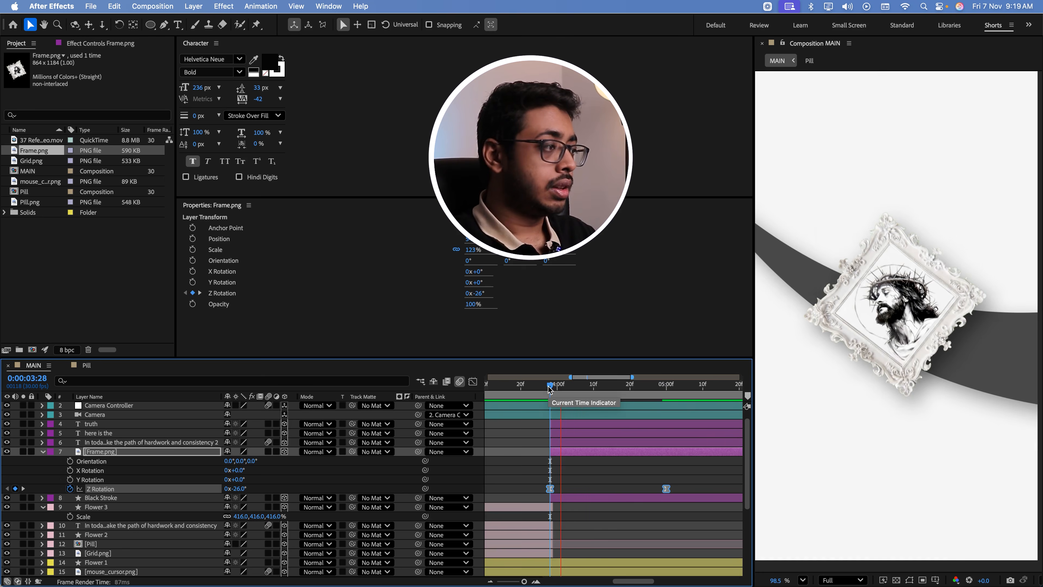
{"action": "key", "text": "space"}
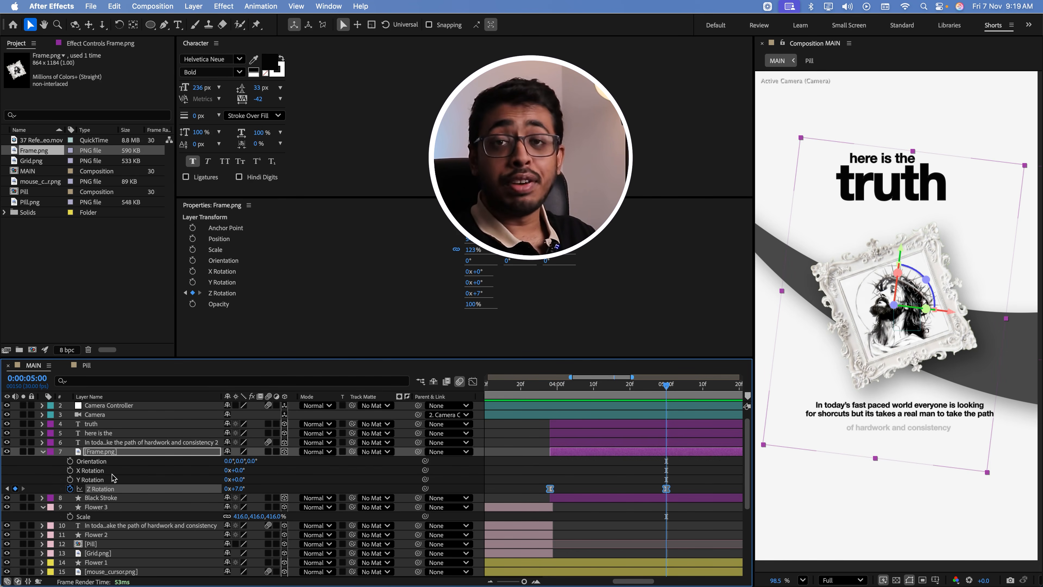
Add a Trim Paths operator to the contents of the Black Stroke shape layer
{"action": "left_click", "coordinate": [117, 499]}
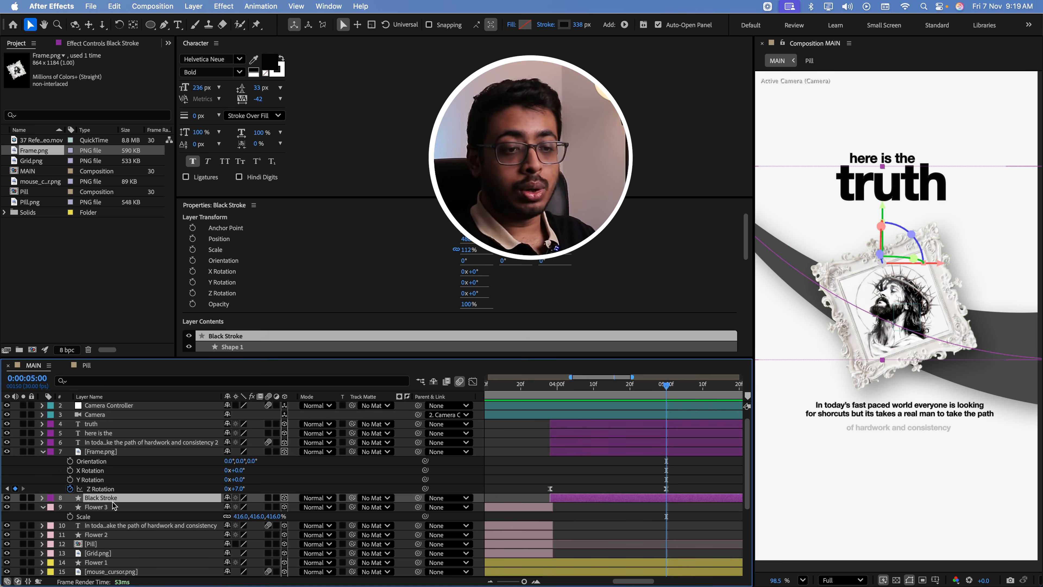
{"action": "left_click", "coordinate": [42, 497]}
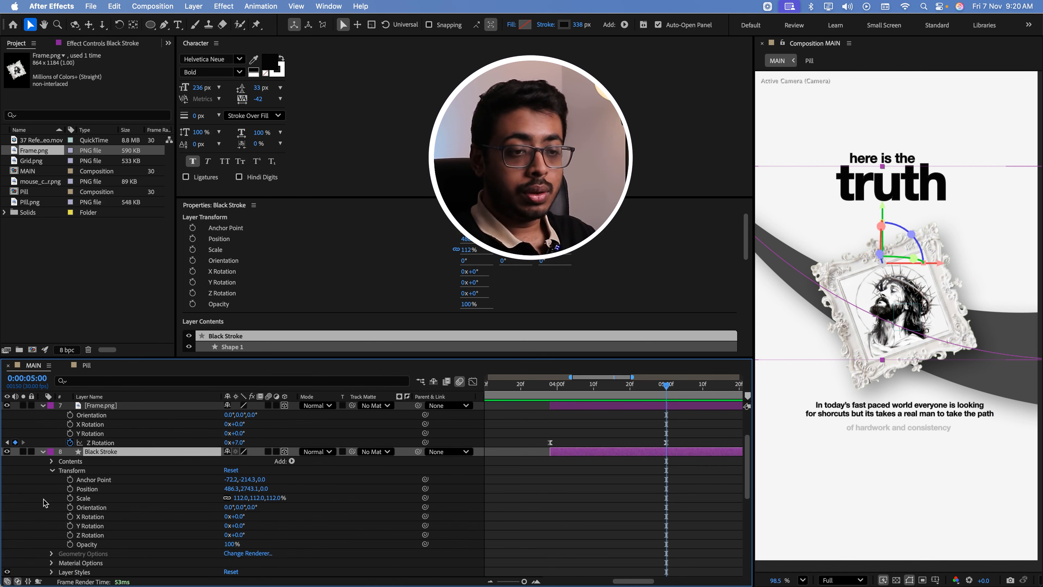
{"action": "left_click", "coordinate": [292, 461]}
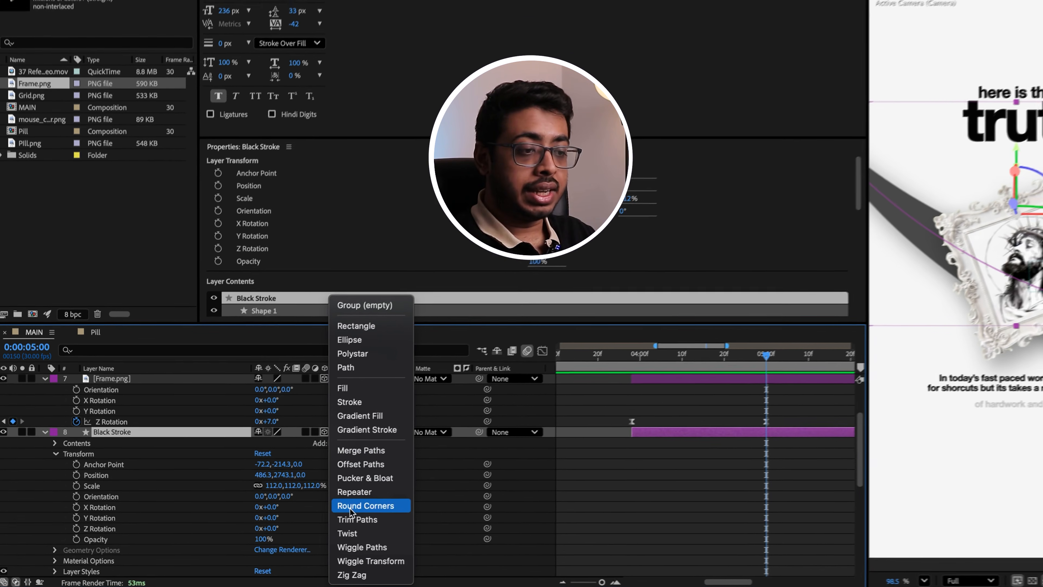
{"action": "left_click", "coordinate": [364, 521]}
Set the Trim Paths End of Black Stroke to 0% with a keyframe at 0:00:03:28
{"action": "left_click_drag", "start_coordinate": [674, 351], "coordinate": [649, 357]}
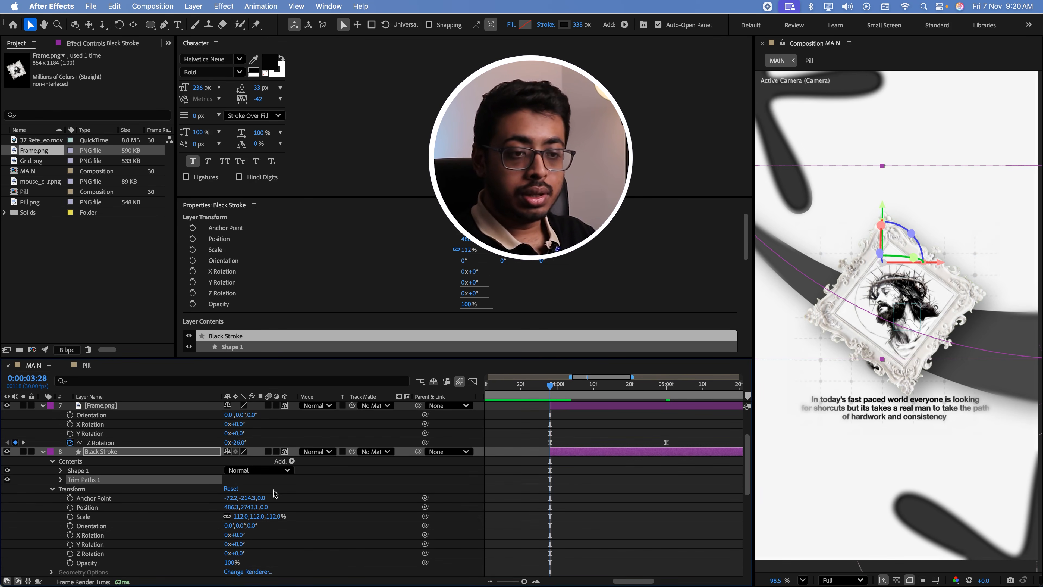
{"action": "left_click", "coordinate": [61, 480]}
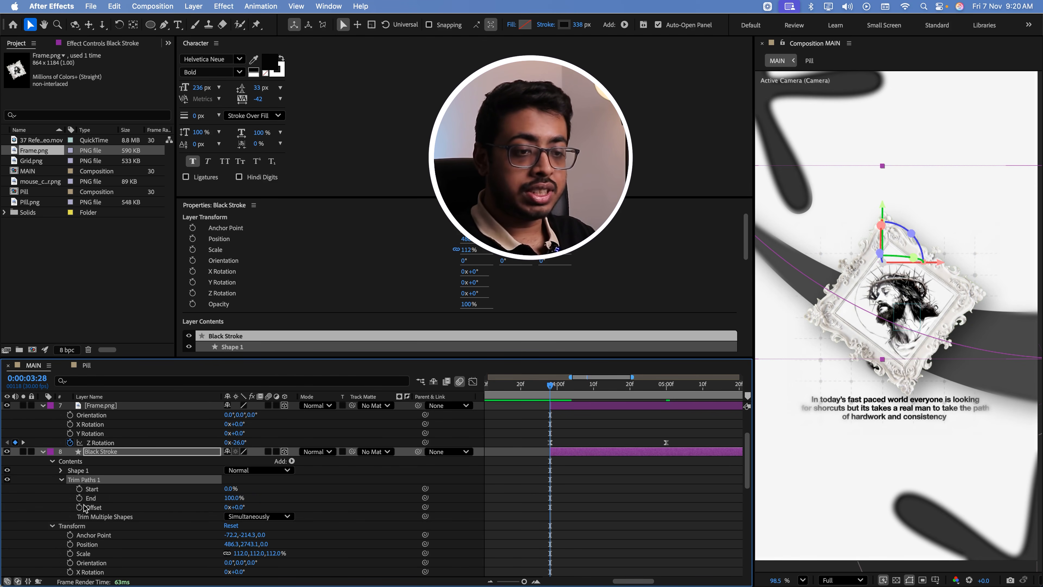
{"action": "left_click_drag", "start_coordinate": [232, 500], "coordinate": [150, 506]}
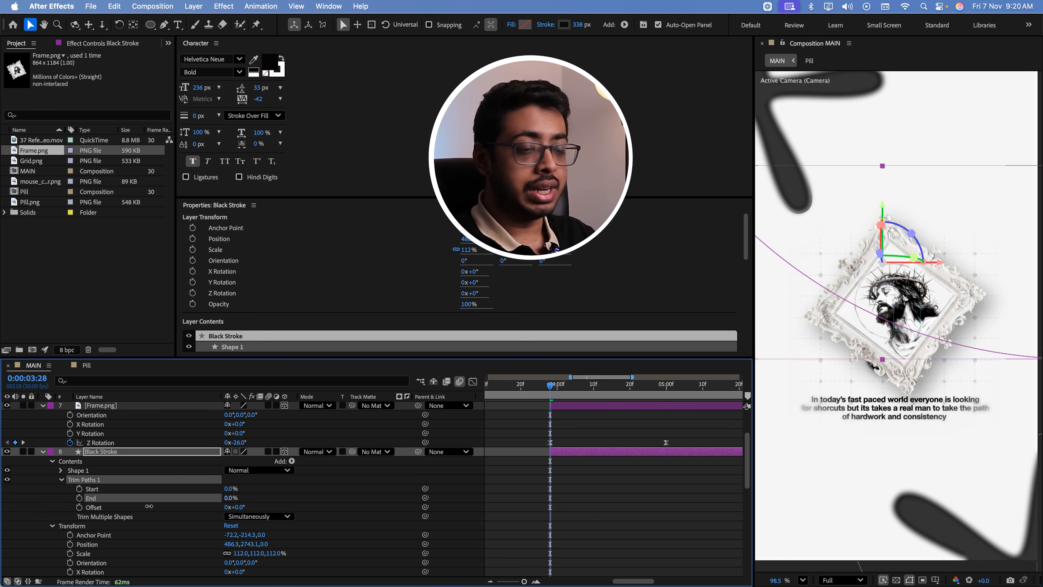
{"action": "left_click", "coordinate": [80, 498]}
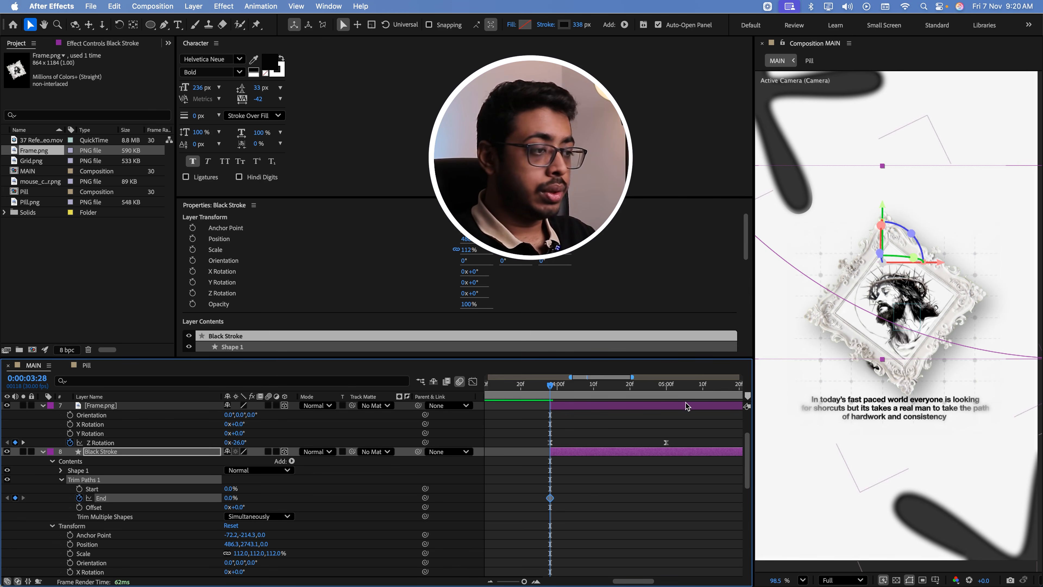
Set the Black Stroke Trim Paths End to 100% at 0:00:04:17 and preview the stroke drawing on
{"action": "left_click_drag", "start_coordinate": [550, 386], "coordinate": [619, 394]}
{"action": "left_click_drag", "start_coordinate": [229, 500], "coordinate": [247, 499]}
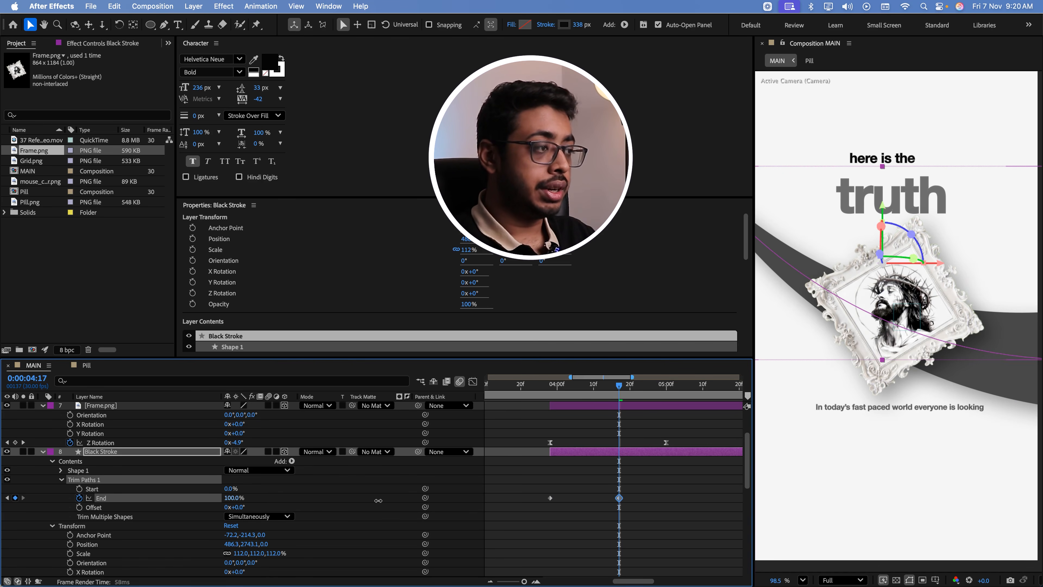
{"action": "key", "text": "space"}
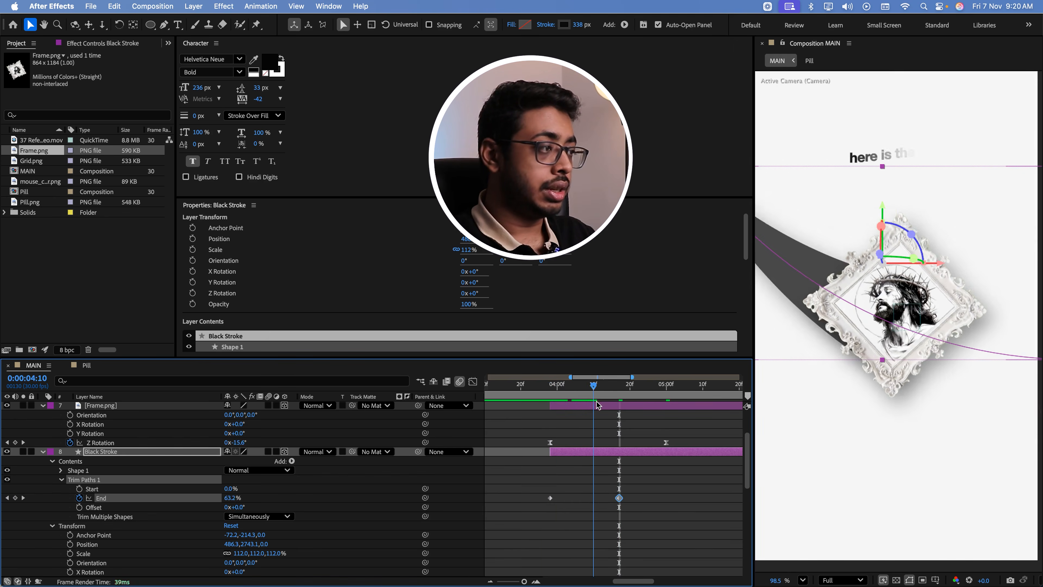
{"action": "left_click", "coordinate": [531, 386]}
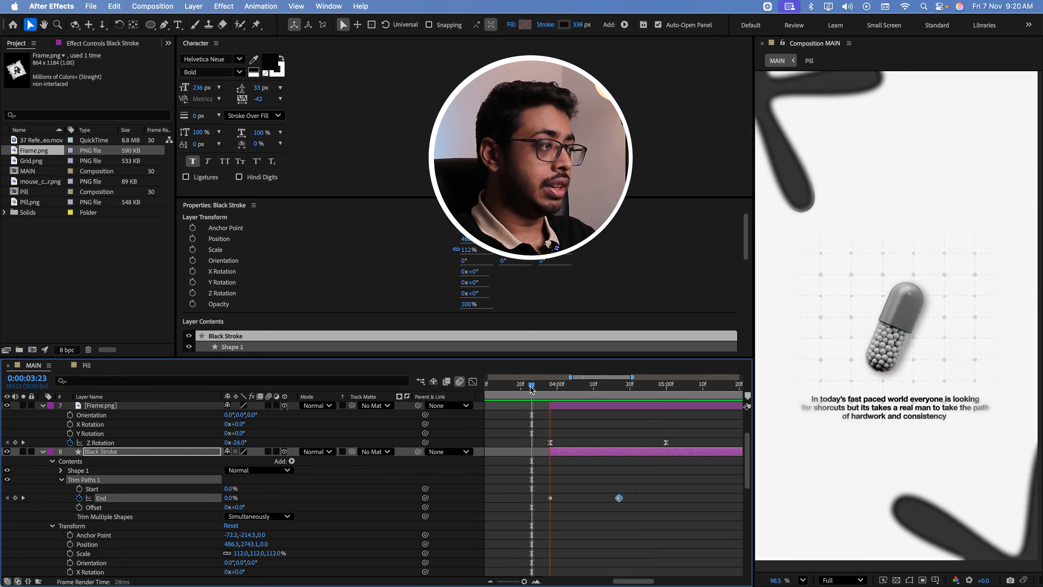
{"action": "left_click_drag", "start_coordinate": [531, 387], "coordinate": [590, 396]}
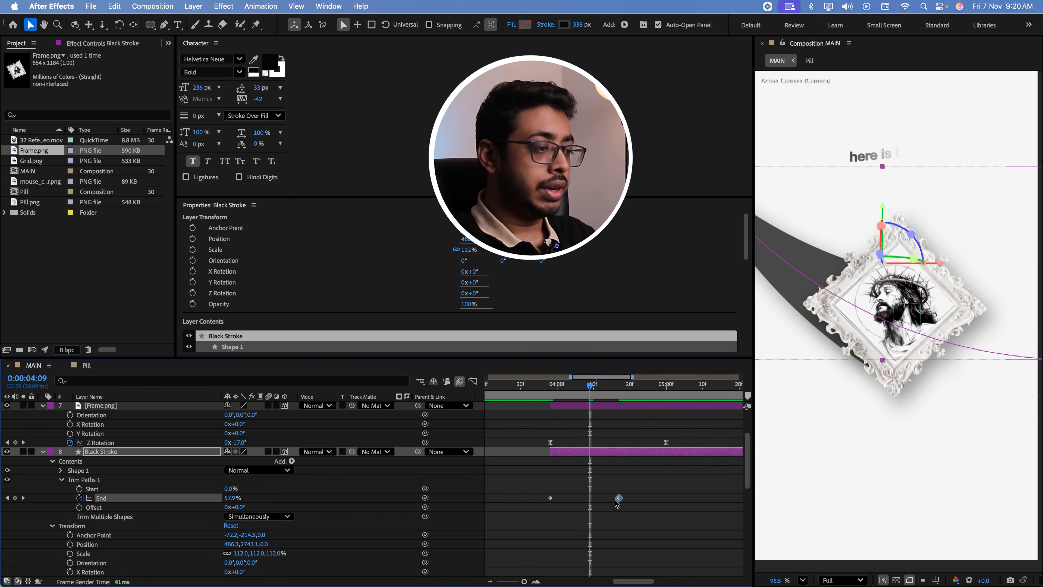
Move the last Trim Paths End keyframe to 0:00:04:09, adjust the first keyframe's End value at 0:00:03:28, and preview the stroke reveal
{"action": "left_click_drag", "start_coordinate": [614, 499], "coordinate": [590, 499]}
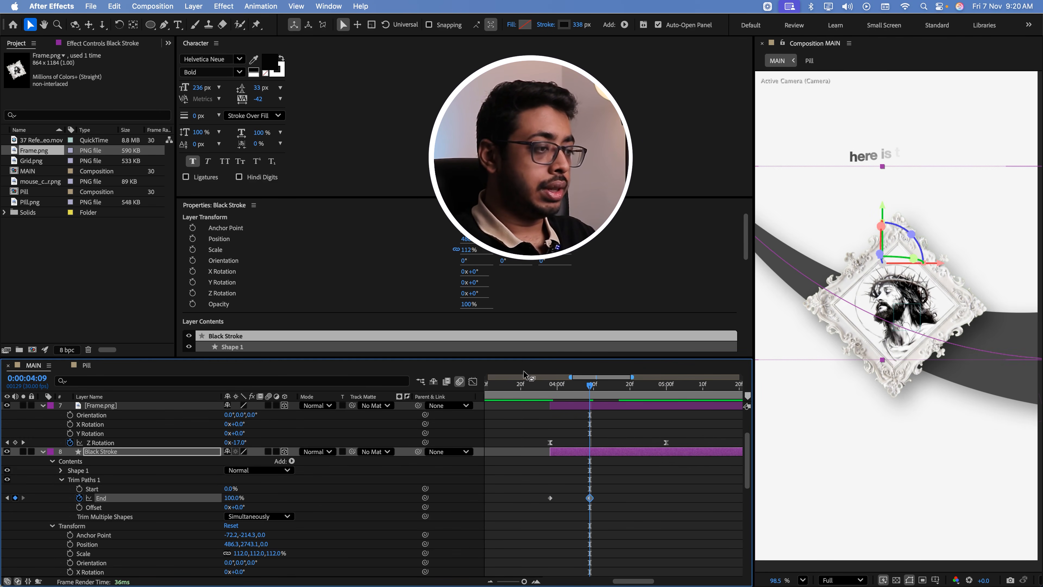
{"action": "left_click", "coordinate": [553, 399]}
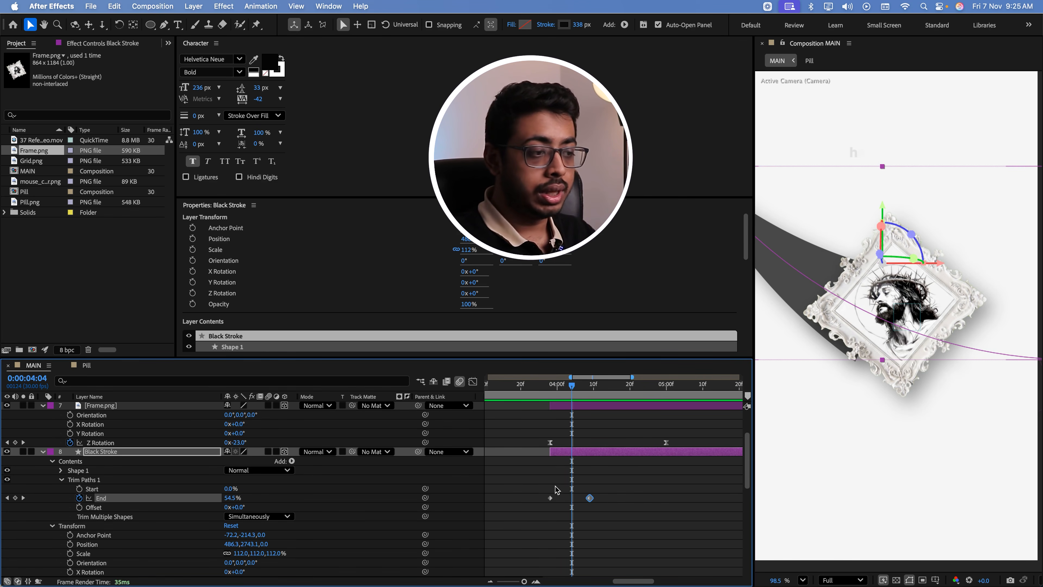
{"action": "key", "text": "j"}
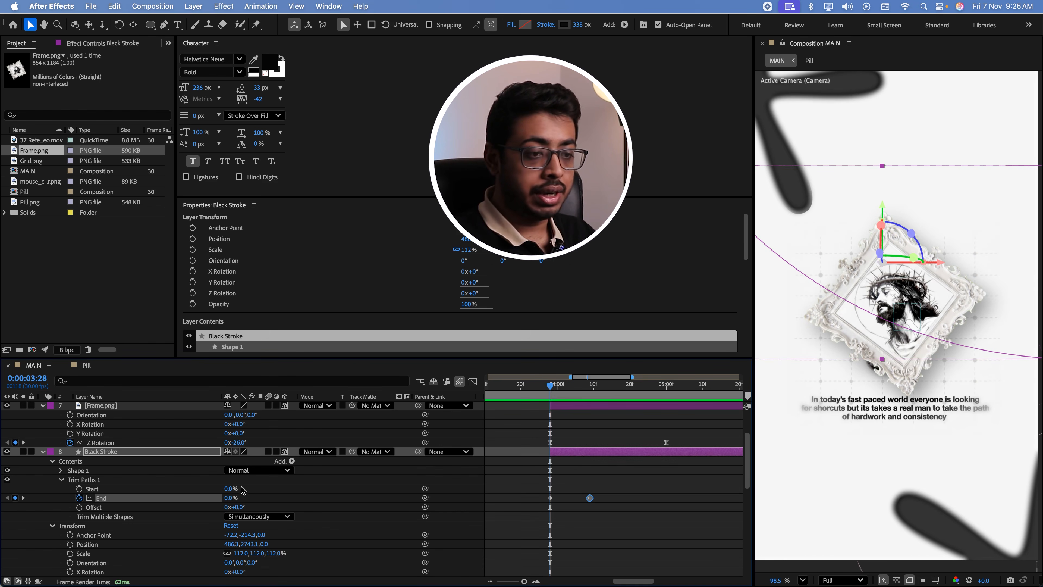
{"action": "mouse_move", "coordinate": [227, 498]}
{"action": "left_mouse_down"}
{"action": "mouse_move", "coordinate": [527, 397]}
{"action": "mouse_move", "coordinate": [600, 395]}
{"action": "mouse_move", "coordinate": [549, 395]}
{"action": "left_mouse_up"}
{"action": "key", "text": "space"}
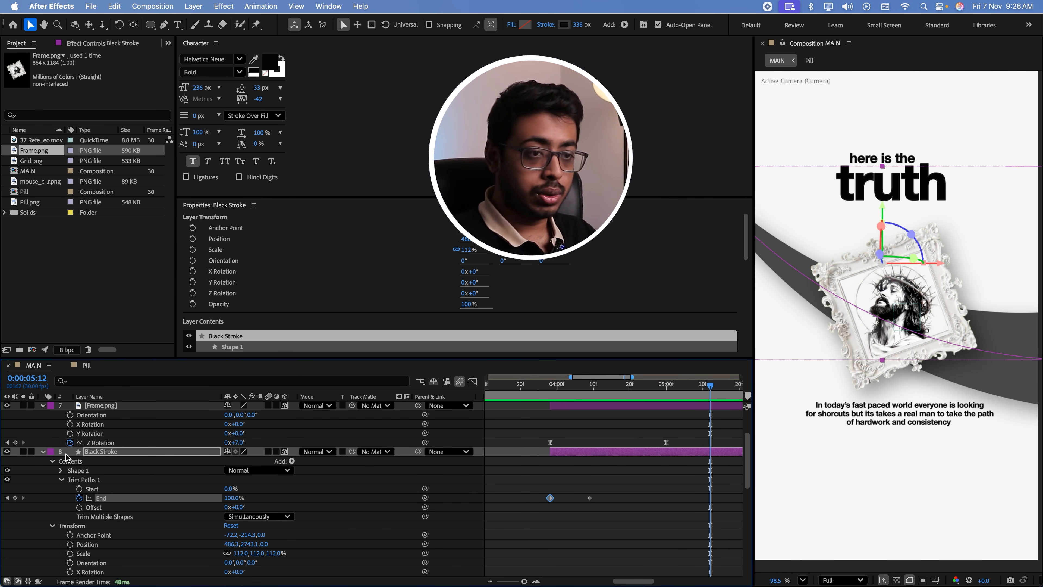
Reveal the Camera Controller's keyframes and add a Position keyframe at 0:00:04:00, just after the pill scene's layers end
{"action": "scroll", "coordinate": [66, 458], "scroll_direction": "up", "scroll_amount": 3}
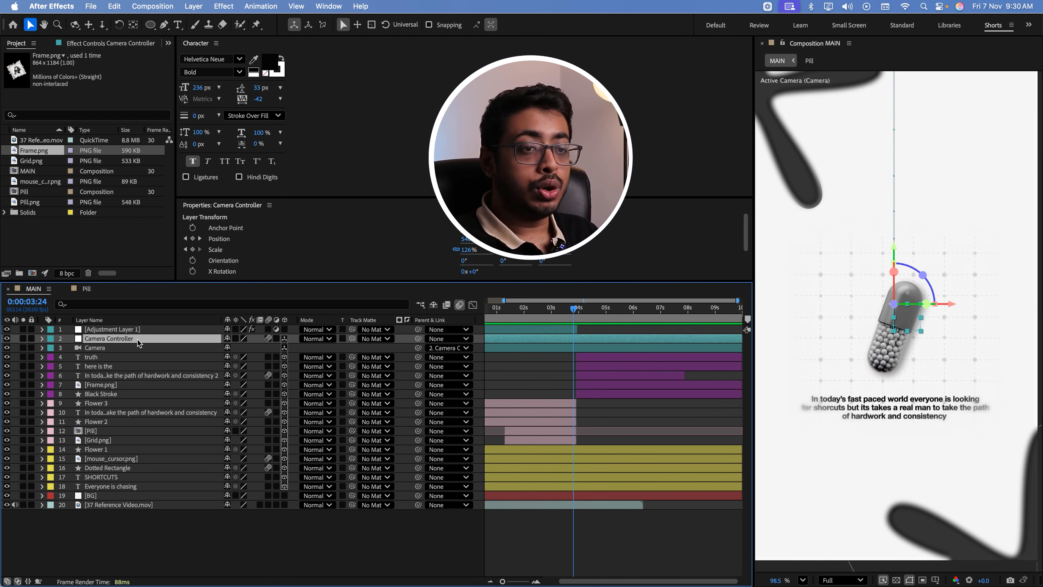
{"action": "key", "text": "u"}
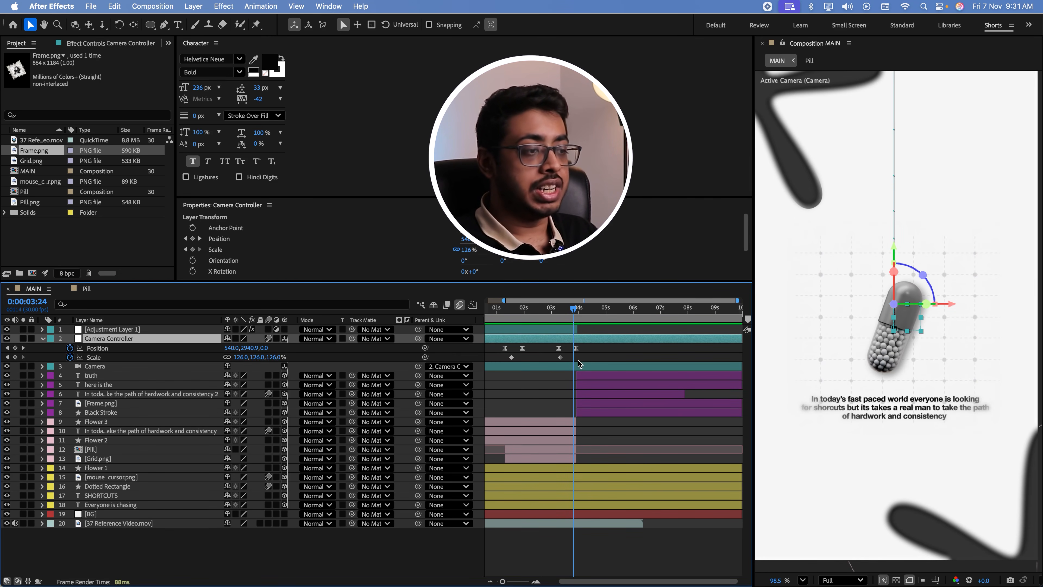
{"action": "left_click", "coordinate": [533, 422]}
{"action": "left_click", "coordinate": [536, 458], "text": "shift"}
{"action": "left_click_drag", "start_coordinate": [579, 458], "coordinate": [576, 458]}
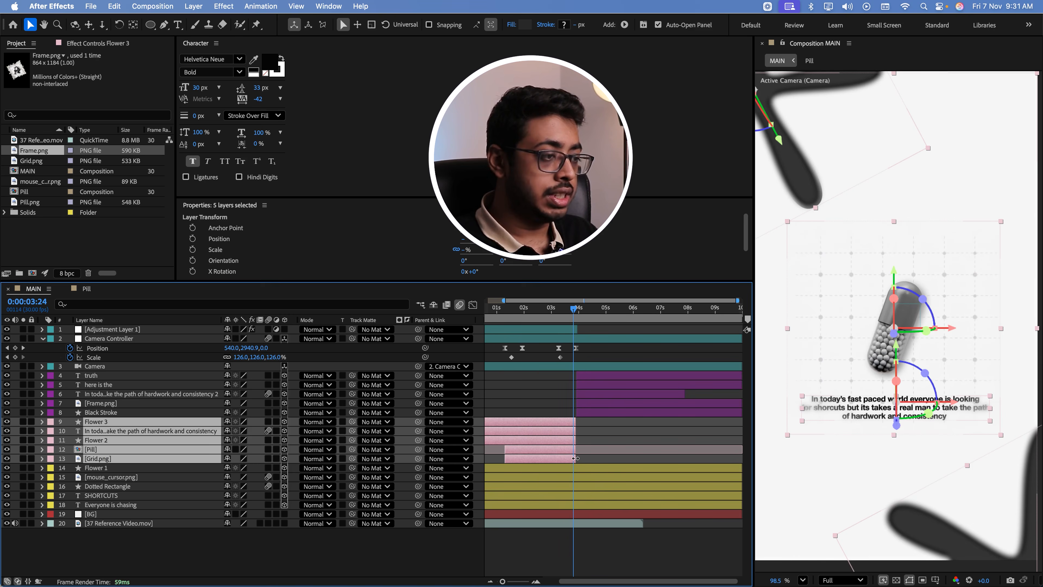
{"action": "key", "text": "Page_Down"}
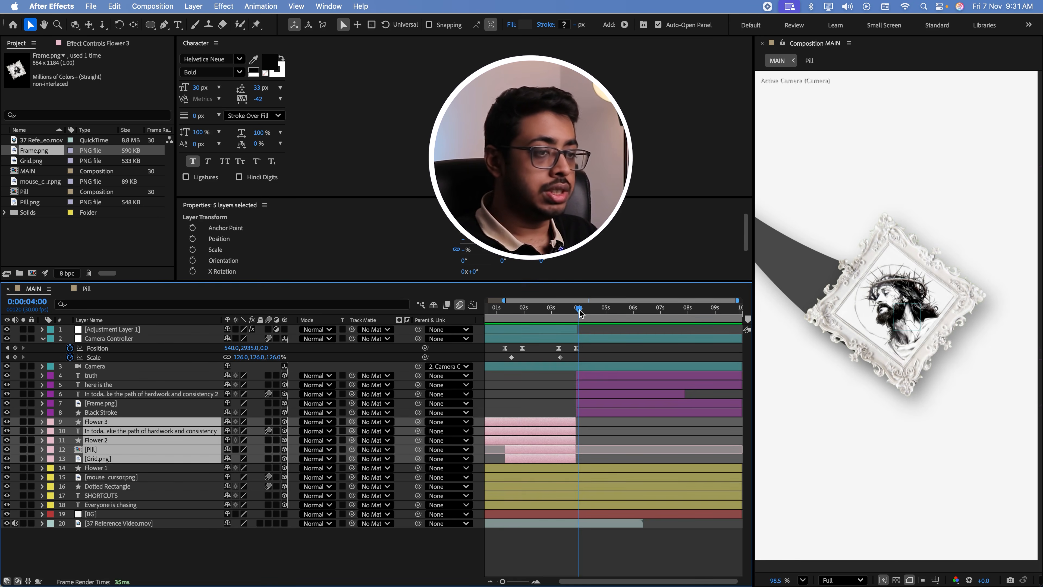
{"action": "left_click", "coordinate": [16, 351]}
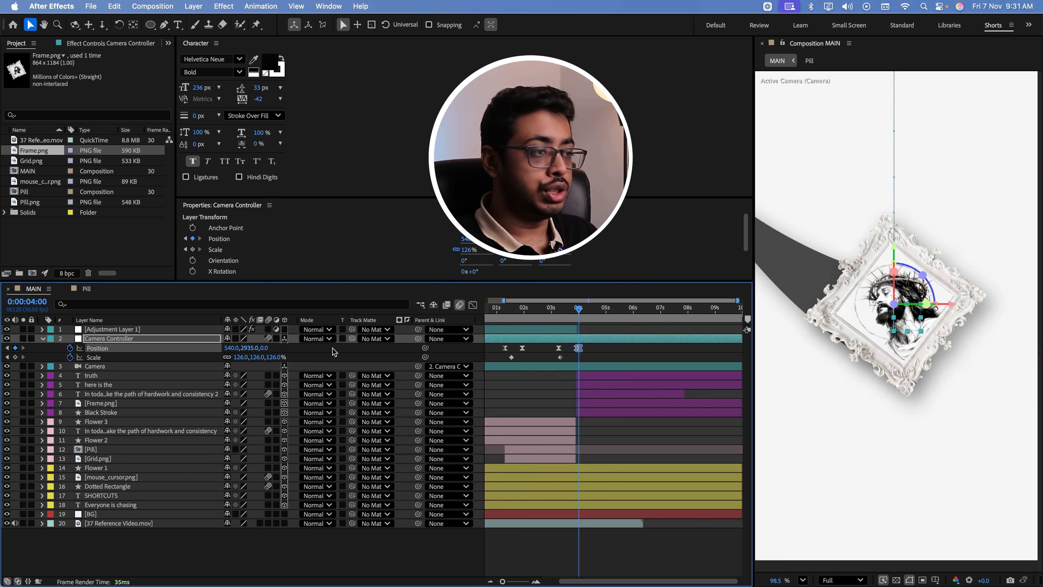
Add a Position keyframe for the Camera Controller at 0:00:05:01 that keeps the framed-picture view
{"action": "left_click", "coordinate": [610, 313]}
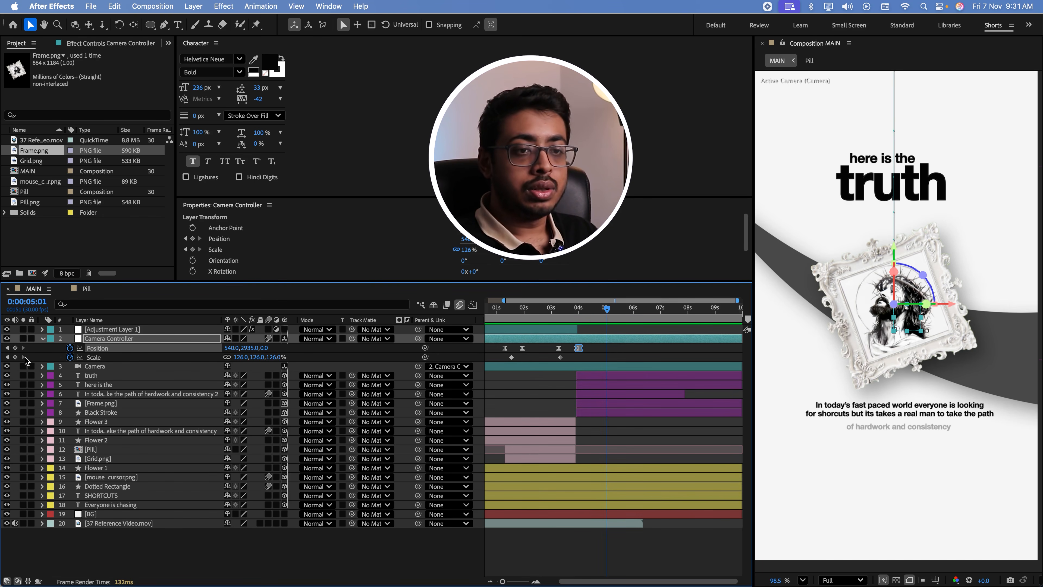
{"action": "left_click", "coordinate": [15, 348]}
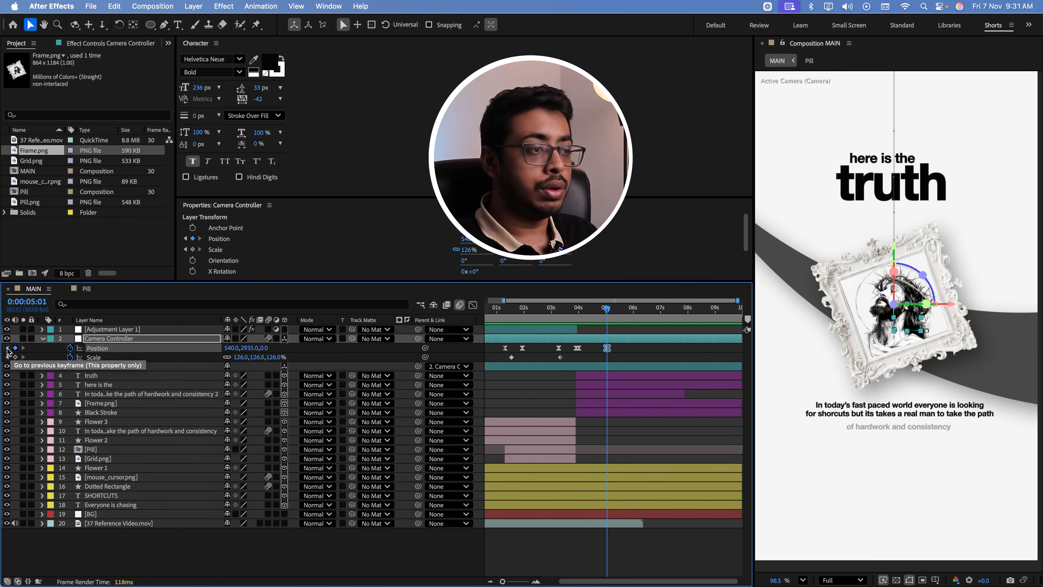
Move the Camera Controller's Position keyframe from 0:00:04:00 back to 0:00:03:28, where the framed-picture layers start
{"action": "left_click", "coordinate": [7, 348]}
{"action": "left_click", "coordinate": [537, 581]}
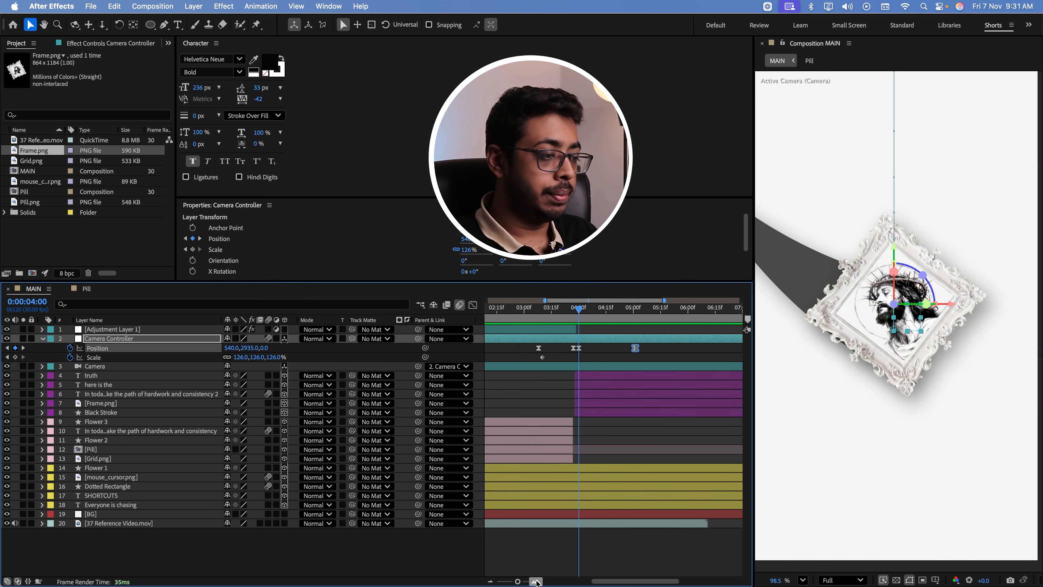
{"action": "left_click", "coordinate": [536, 582]}
{"action": "left_click_drag", "start_coordinate": [620, 581], "coordinate": [610, 582]}
{"action": "left_click_drag", "start_coordinate": [621, 348], "coordinate": [625, 348]}
{"action": "left_click", "coordinate": [632, 348]}
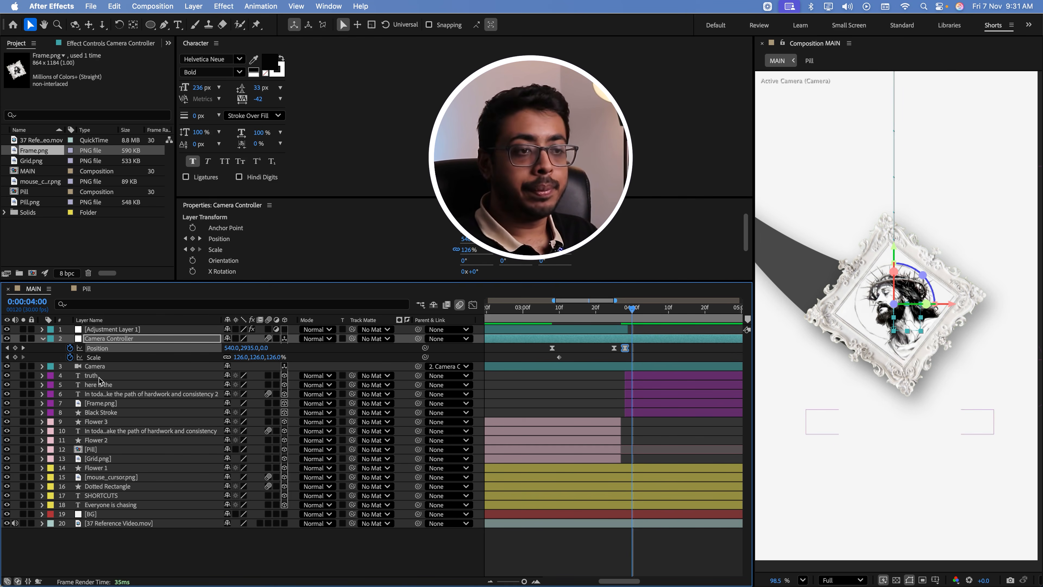
{"action": "key", "text": "j"}
Set the Camera Controller's Y position to 3772 at 0:00:03:28 and preview the transition from the pill scene
{"action": "left_click_drag", "start_coordinate": [246, 347], "coordinate": [326, 347]}
{"action": "scroll", "coordinate": [625, 315], "scroll_direction": "down", "scroll_amount": 5}
{"action": "left_click_drag", "start_coordinate": [250, 352], "coordinate": [259, 378]}
{"action": "left_click_drag", "start_coordinate": [92, 372], "coordinate": [4, 365]}
{"action": "left_click_drag", "start_coordinate": [253, 349], "coordinate": [139, 349]}
{"action": "left_click_drag", "start_coordinate": [604, 315], "coordinate": [600, 339]}
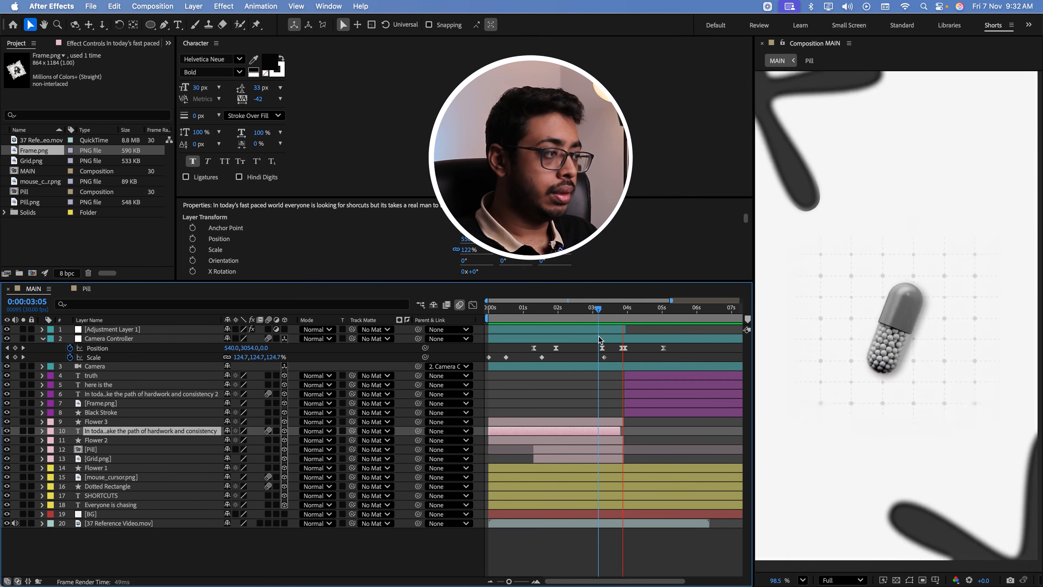
{"action": "key", "text": "space"}
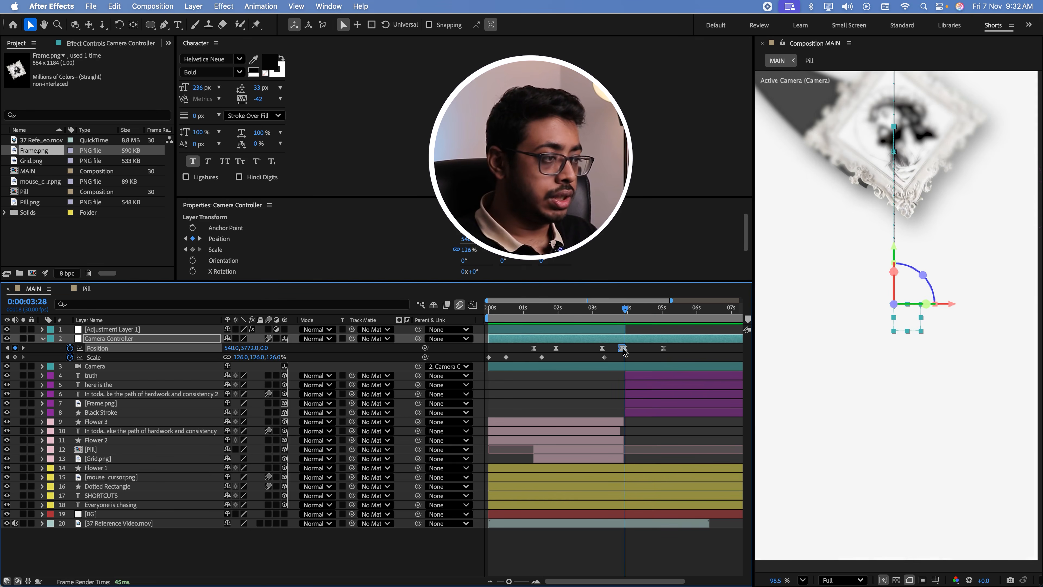
Move the 0:00:03:28 Position keyframe to 0:00:04:00 and strengthen the ease into the 0:00:05:01 keyframe on the speed graph
{"action": "left_click_drag", "start_coordinate": [624, 348], "coordinate": [628, 350]}
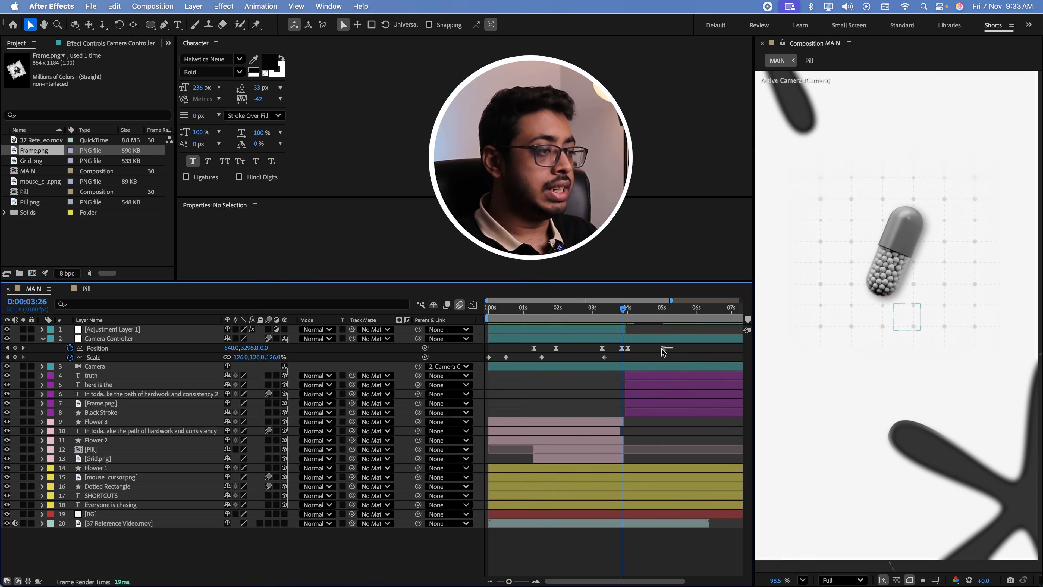
{"action": "left_click_drag", "start_coordinate": [674, 345], "coordinate": [624, 354]}
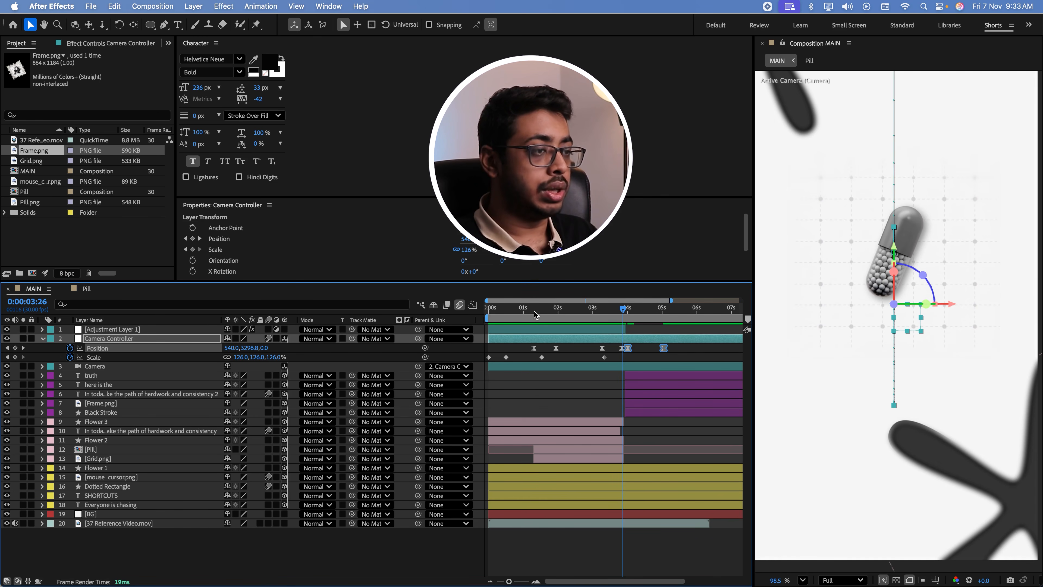
{"action": "left_click", "coordinate": [473, 304]}
{"action": "left_click", "coordinate": [592, 570]}
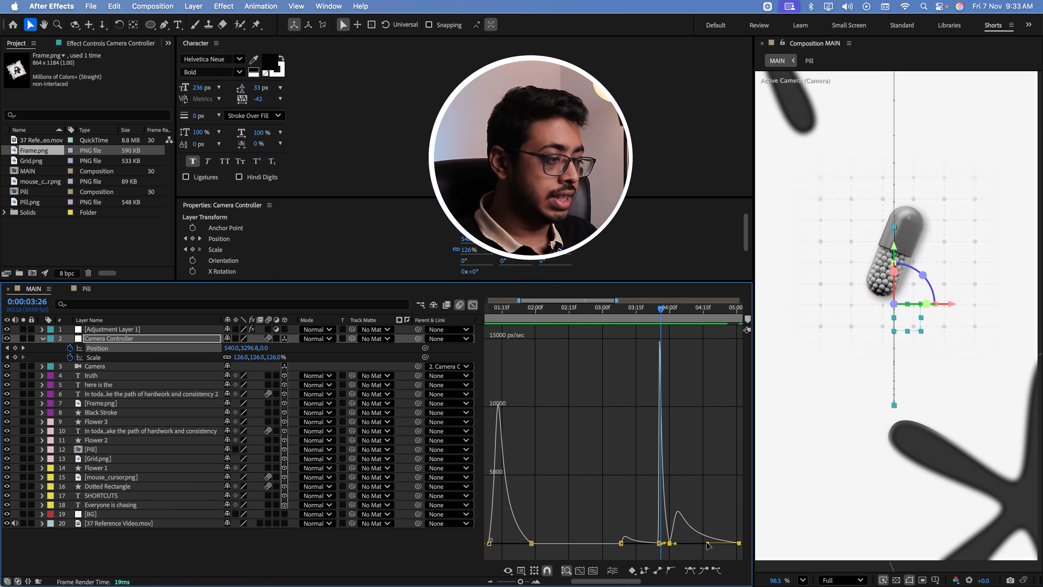
{"action": "left_click_drag", "start_coordinate": [708, 545], "coordinate": [674, 544]}
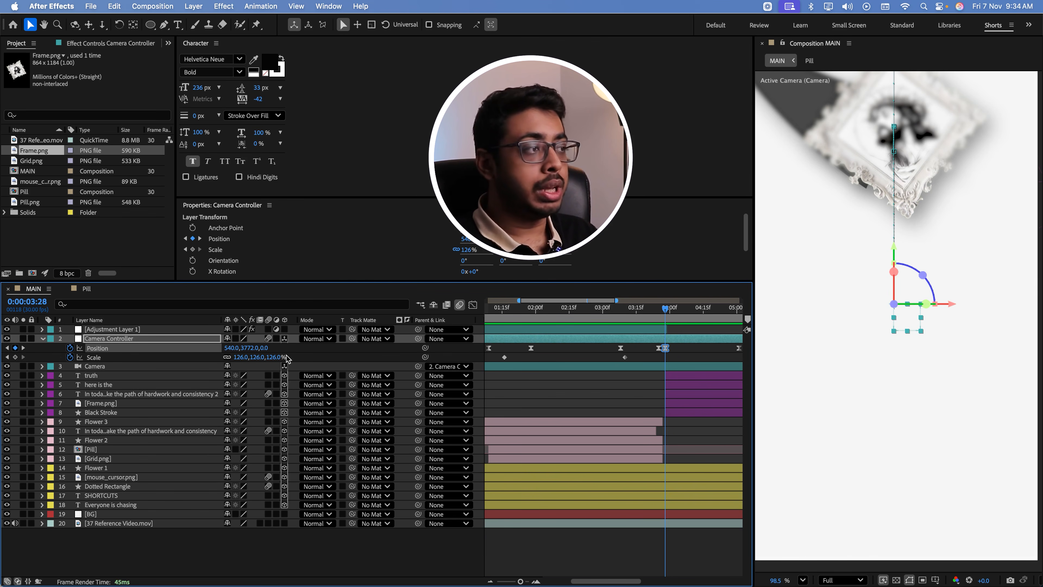
Set the Camera Controller's Y position to 3380 at 0:00:03:28 and move the preceding Position keyframe to 0:00:03:27
{"action": "mouse_move", "coordinate": [250, 348]}
{"action": "left_mouse_down"}
{"action": "mouse_move", "coordinate": [333, 349]}
{"action": "mouse_move", "coordinate": [238, 352]}
{"action": "left_mouse_up"}
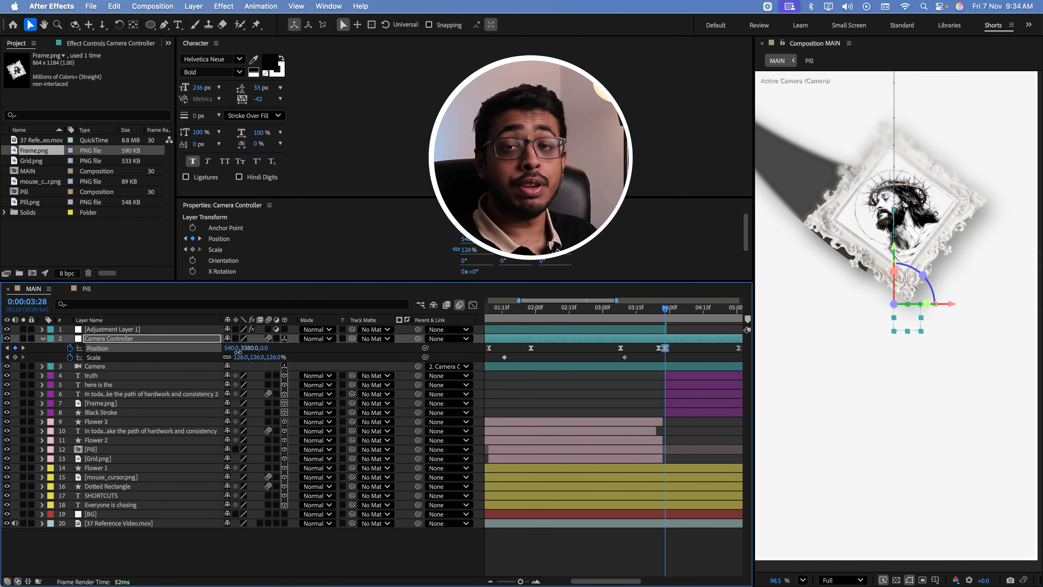
{"action": "left_click_drag", "start_coordinate": [666, 348], "coordinate": [665, 348]}
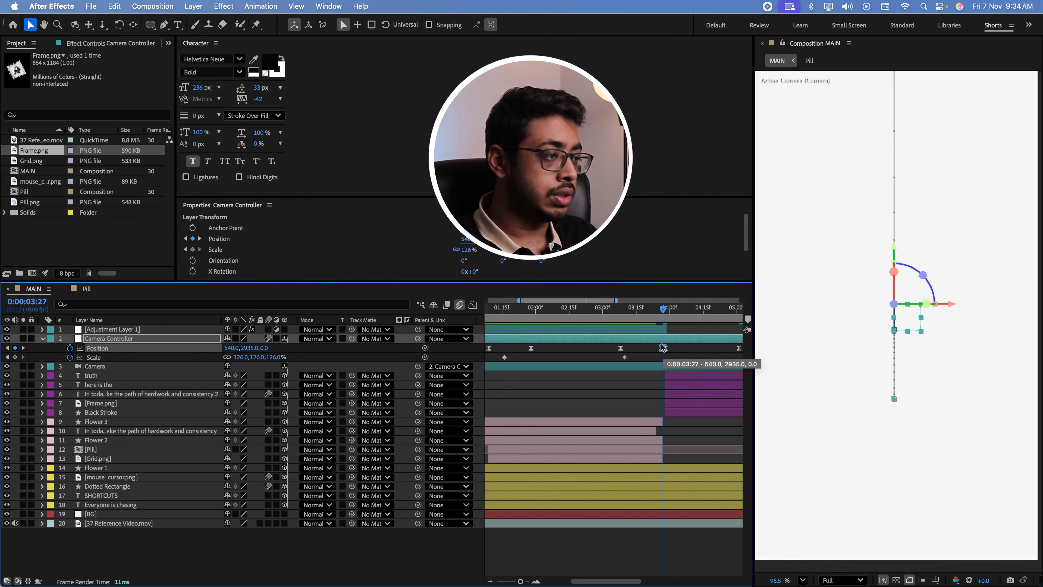
Adjust the Camera Controller's Y position on the 0:00:03:27 keyframe and preview the move into the framed-picture scene
{"action": "left_click", "coordinate": [661, 309]}
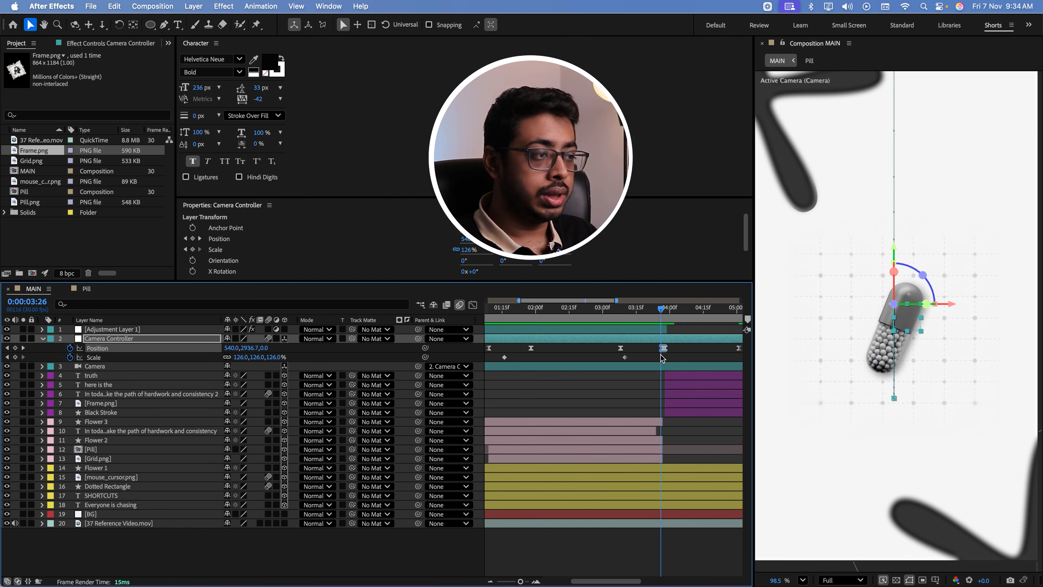
{"action": "left_click", "coordinate": [536, 581]}
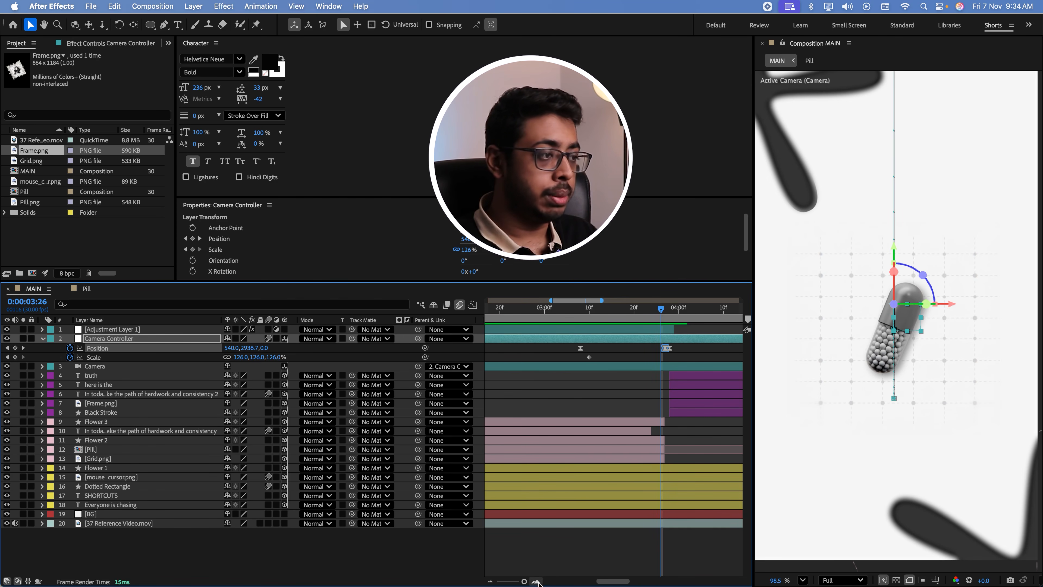
{"action": "key", "text": "Page_Down"}
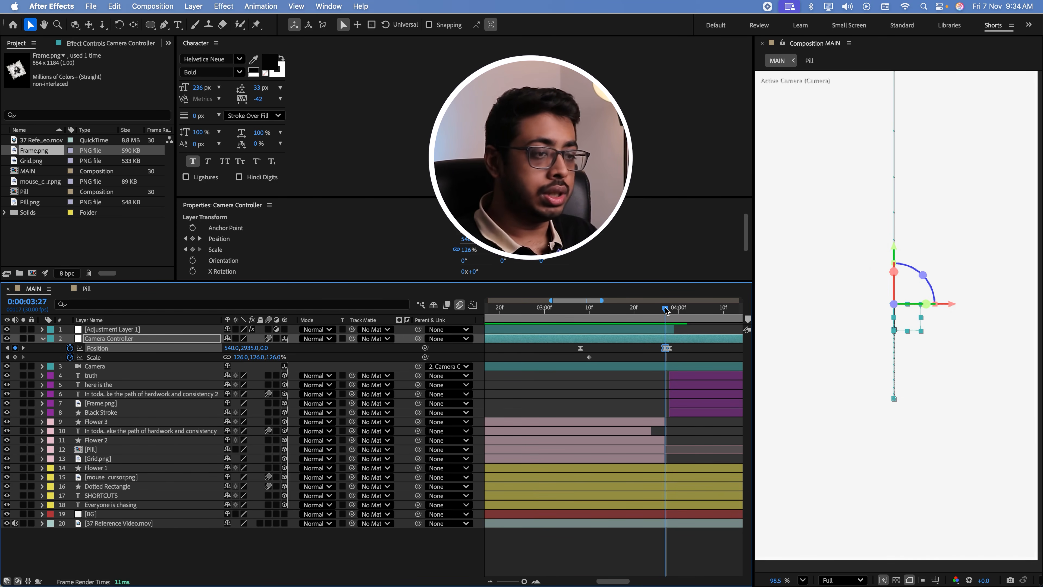
{"action": "left_click_drag", "start_coordinate": [249, 348], "coordinate": [114, 363]}
{"action": "key", "text": "space"}
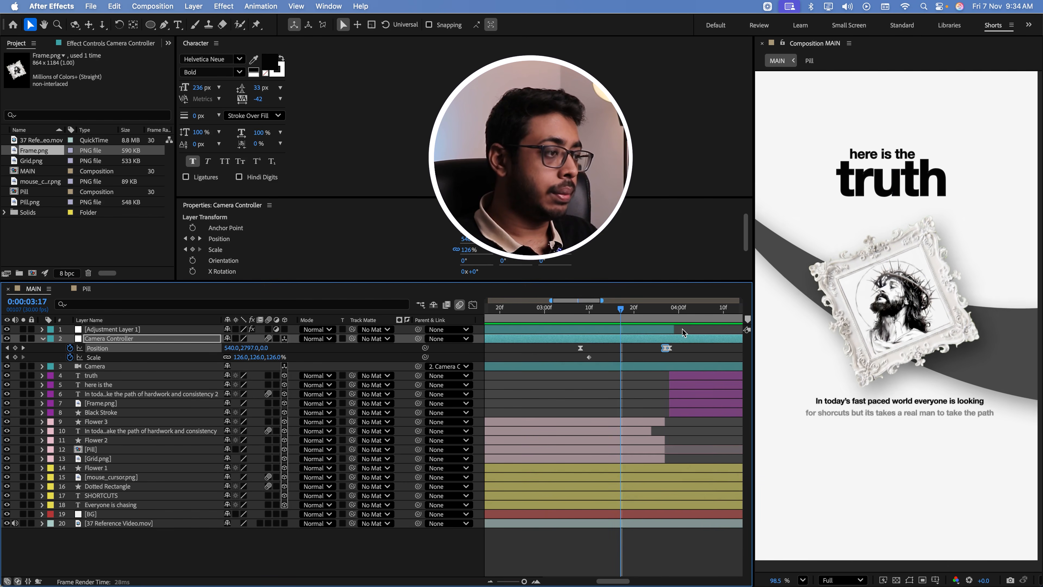
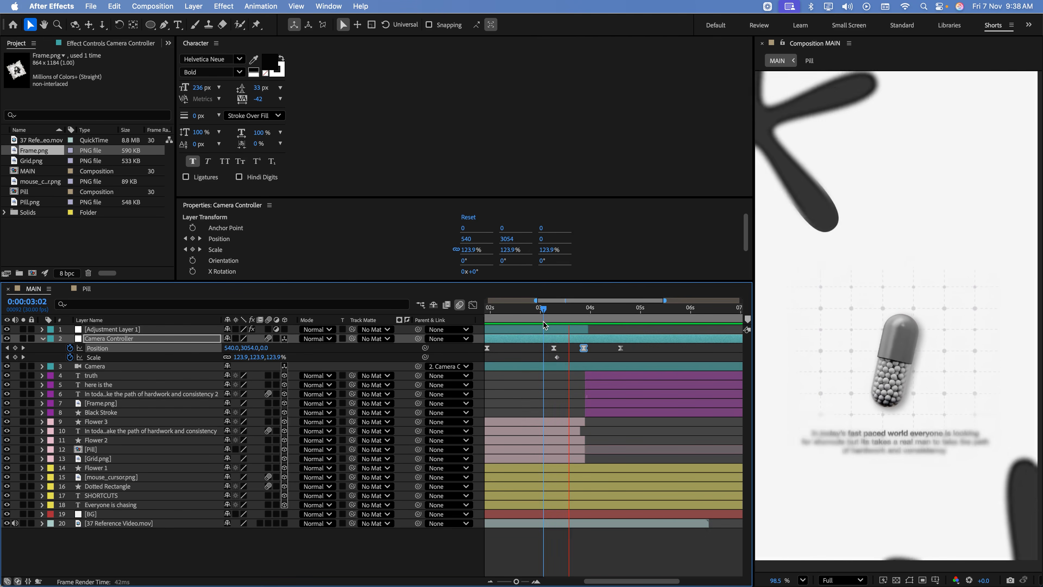
Add a new adjustment layer and trim it to span 0:00:03:20 to 0:00:04:06, across the pill-to-frame transition
{"action": "key", "text": "space"}
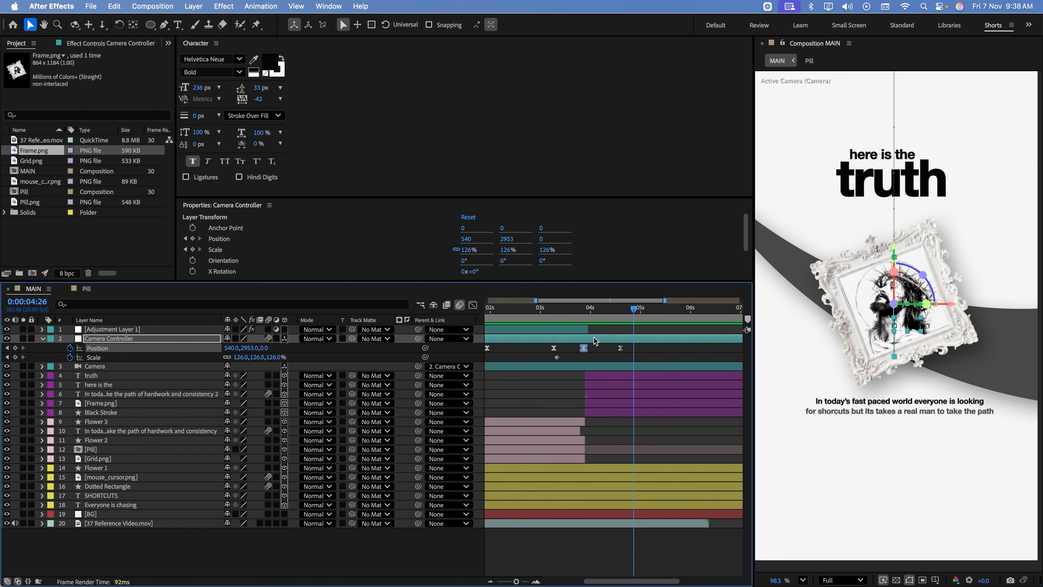
{"action": "right_click", "coordinate": [196, 572]}
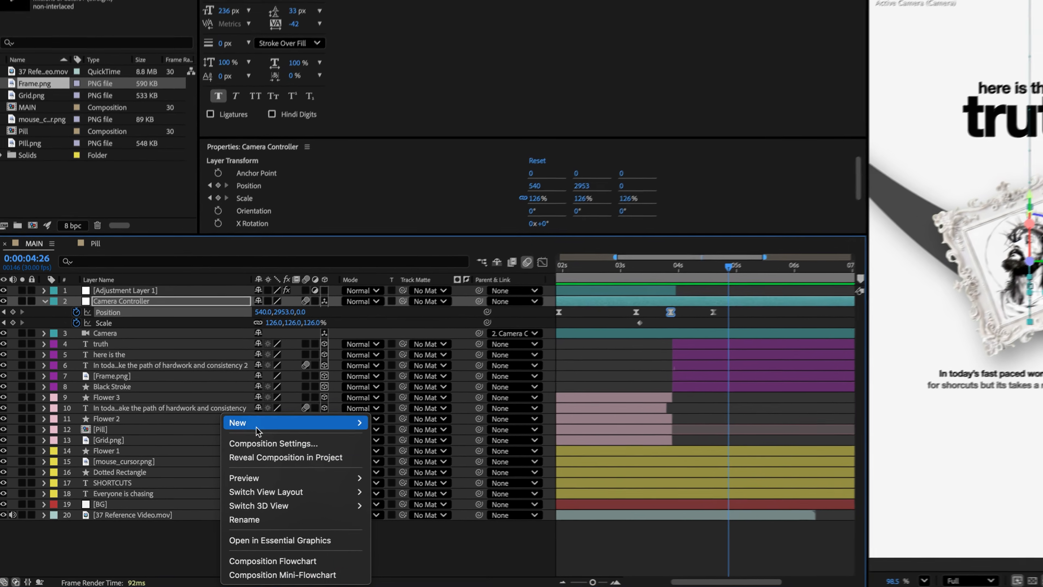
{"action": "mouse_move", "coordinate": [296, 444]}
{"action": "left_click", "coordinate": [420, 525]}
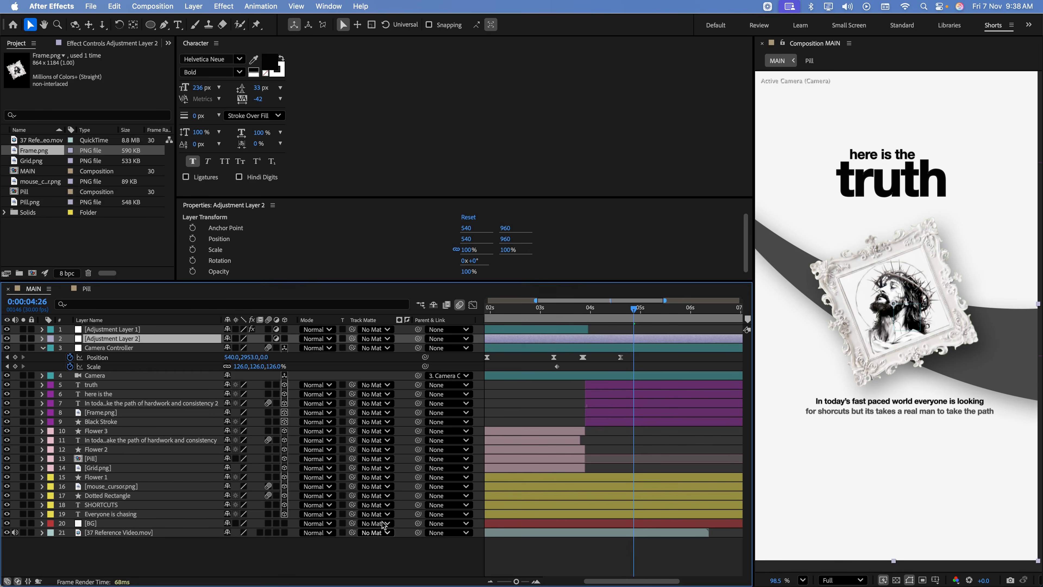
{"action": "left_click", "coordinate": [574, 309]}
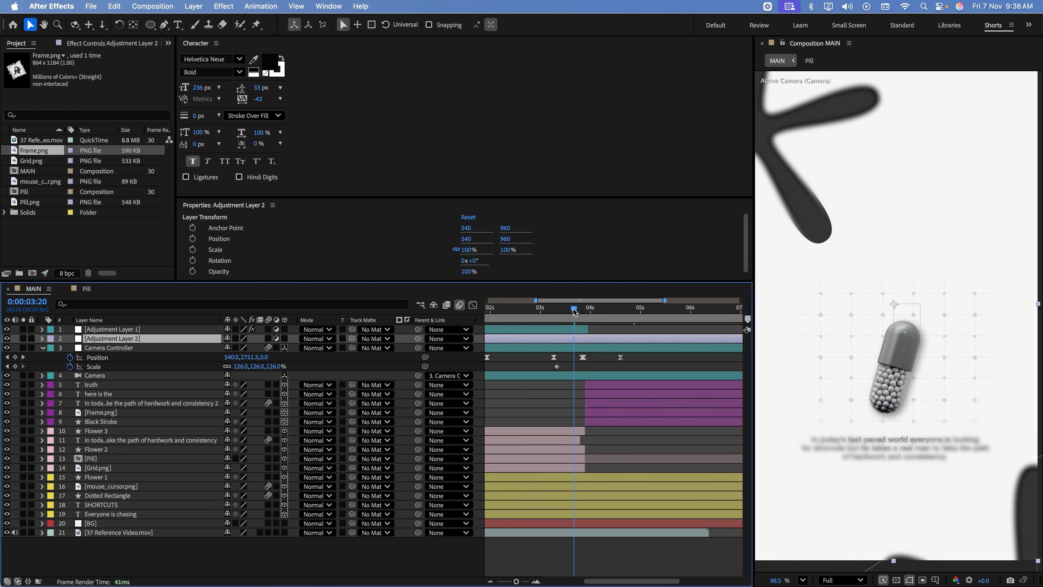
{"action": "key", "text": "alt+bracketleft"}
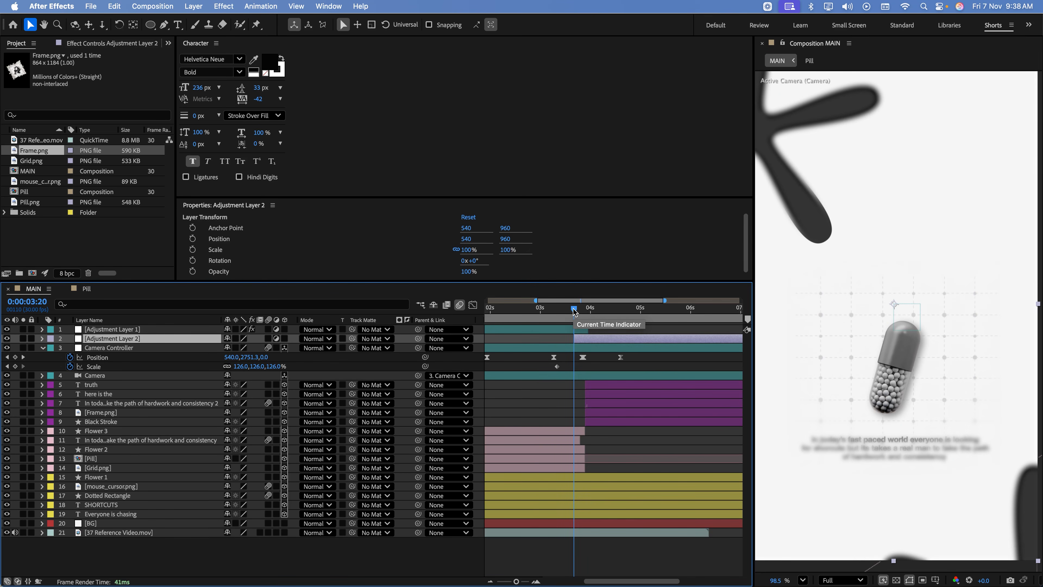
{"action": "left_click_drag", "start_coordinate": [574, 312], "coordinate": [601, 314]}
{"action": "key", "text": "alt+bracketright"}
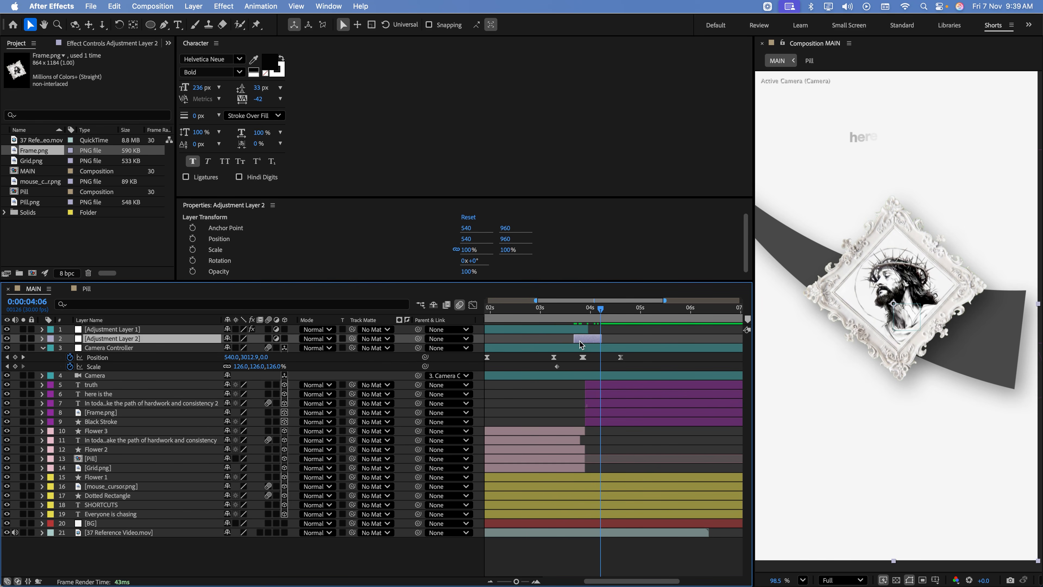
Apply Gaussian Blur to Adjustment Layer 2 with Blurriness 25 and preview the transition
{"action": "key", "text": "ctrl+space"}
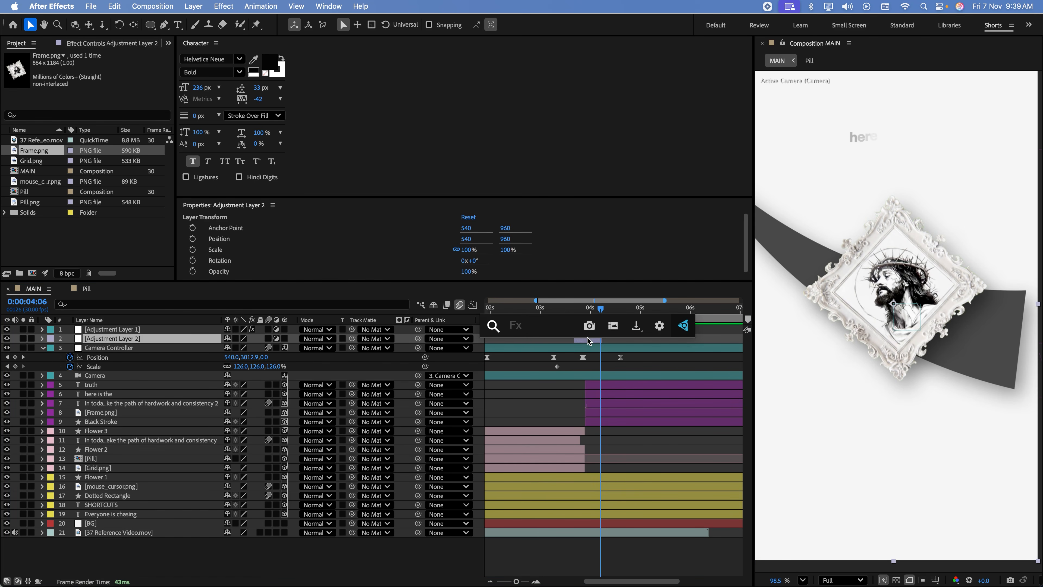
{"action": "type", "text": "gaus"}
{"action": "key", "text": "Return"}
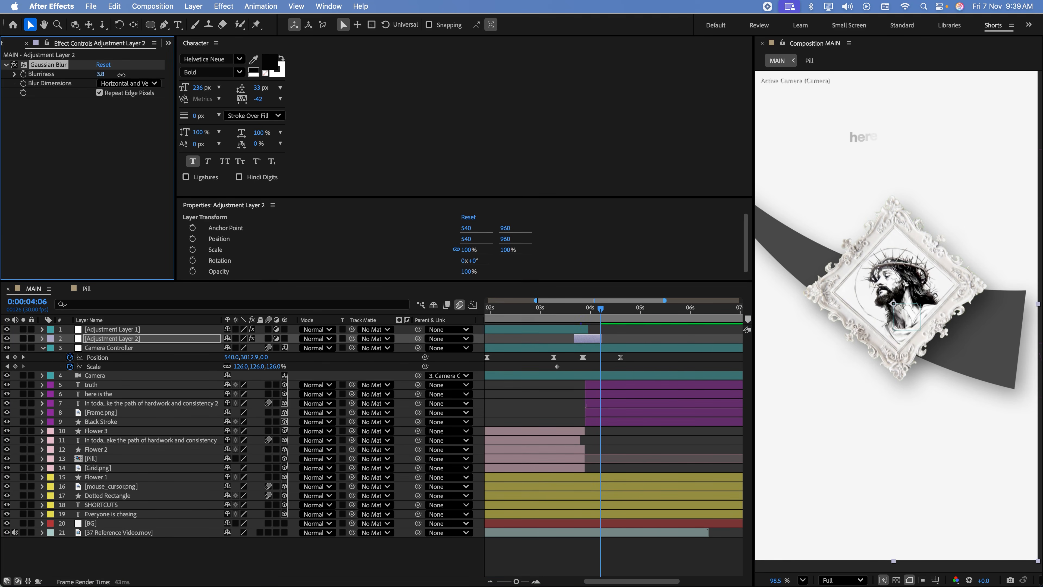
{"action": "left_click_drag", "start_coordinate": [231, 76], "coordinate": [238, 75]}
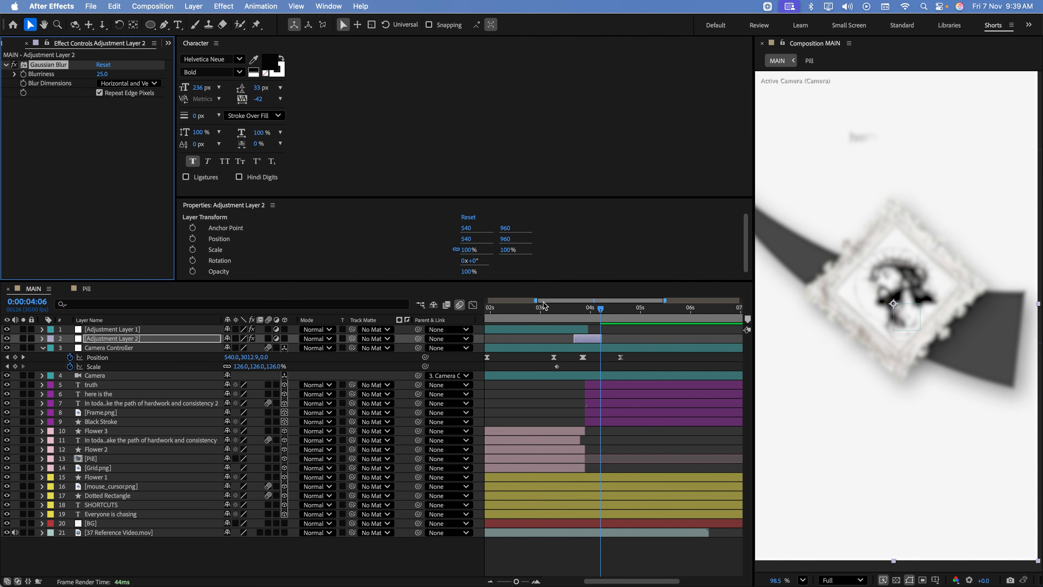
{"action": "left_click", "coordinate": [572, 314]}
{"action": "key", "text": "space"}
Shorten the end of Adjustment Layer 2 to just after the 4-second mark and preview the animation
{"action": "left_click", "coordinate": [594, 339]}
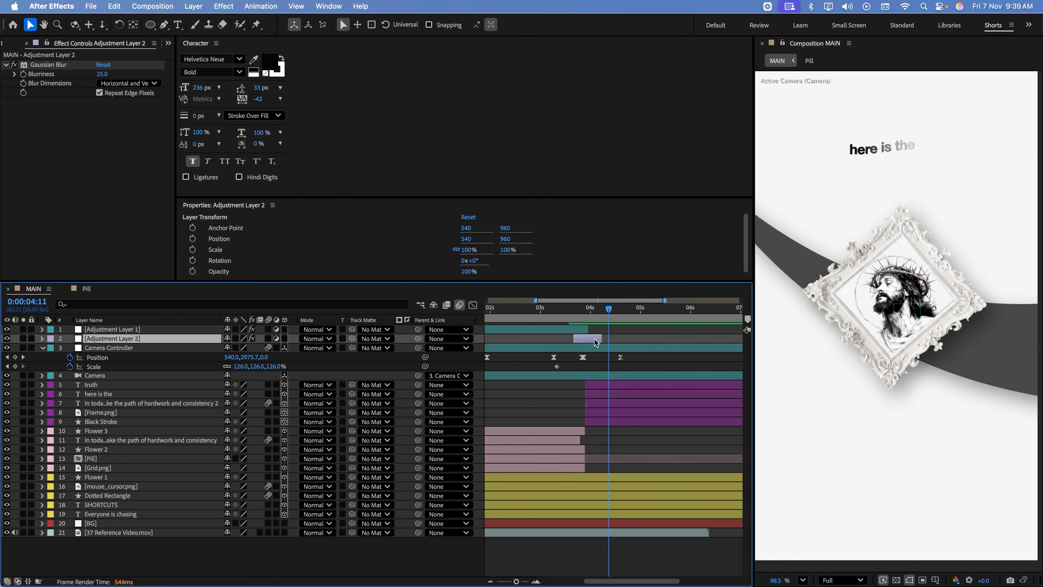
{"action": "left_click_drag", "start_coordinate": [599, 340], "coordinate": [594, 338]}
{"action": "left_click", "coordinate": [549, 315]}
{"action": "key", "text": "space"}
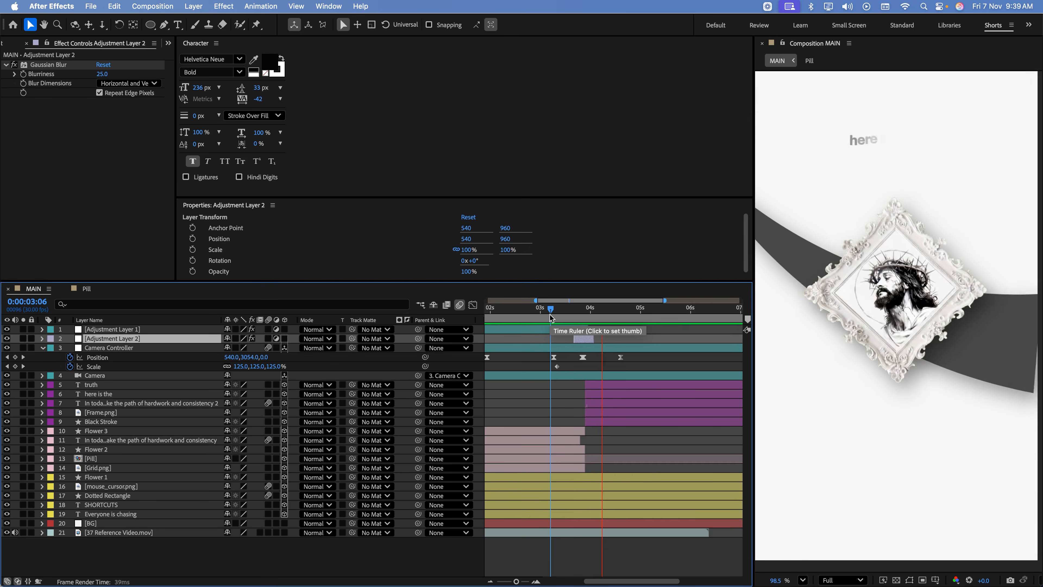
{"action": "key", "text": "space"}
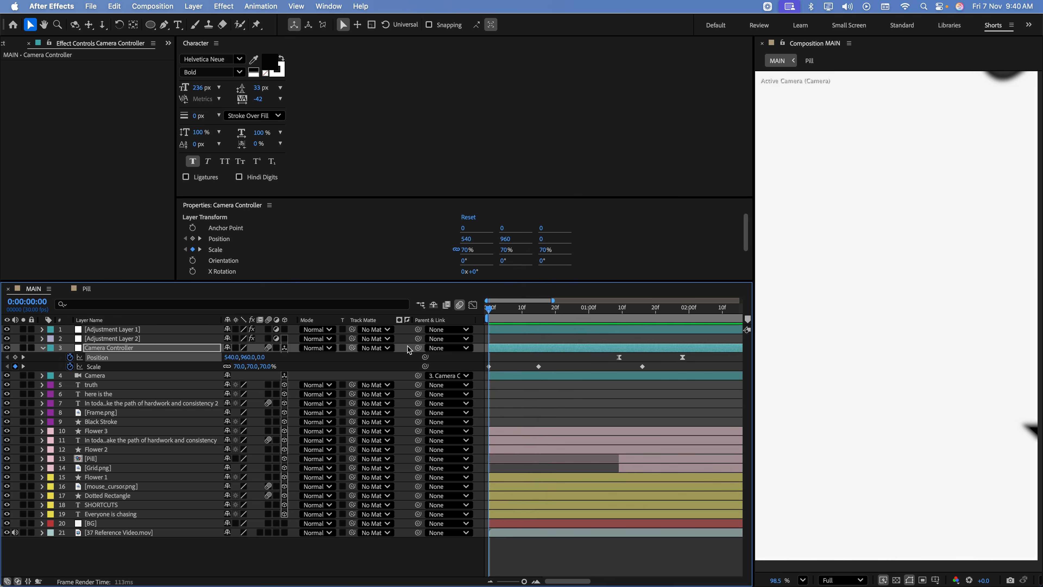
{"action": "key", "text": "space"}
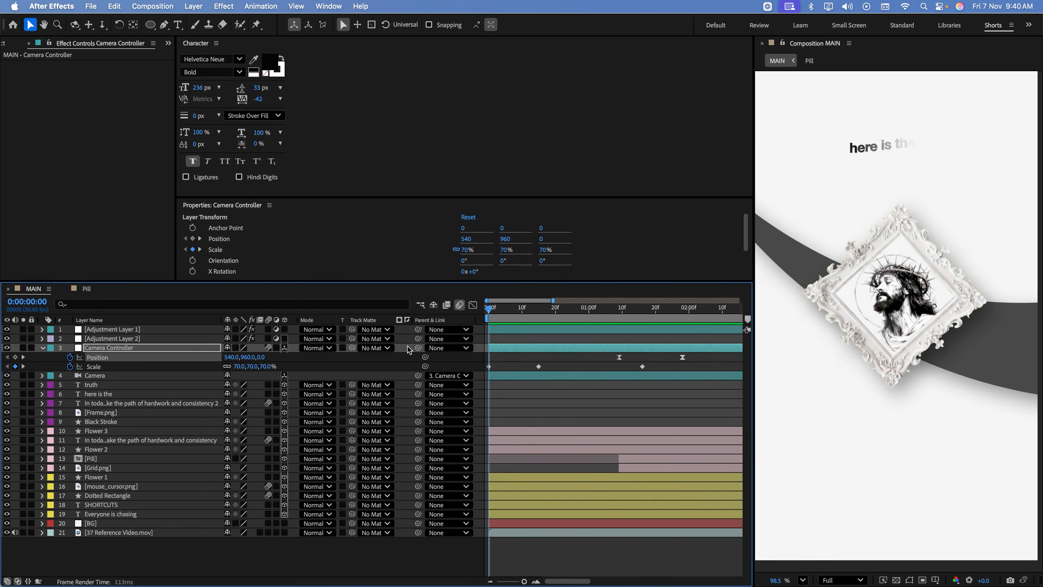
{"action": "key", "text": "space"}
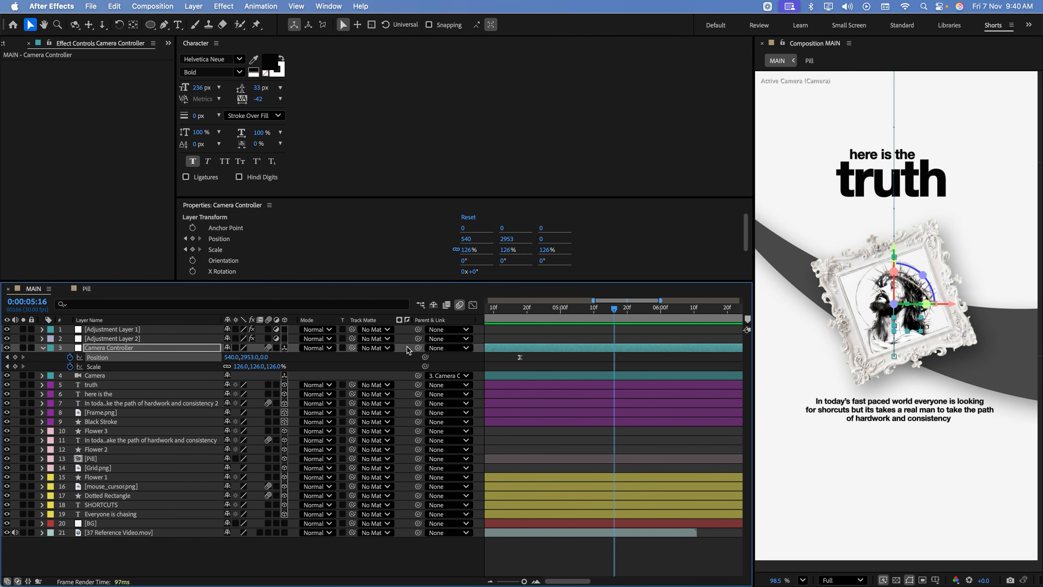
Check the framed-picture scene in the QuickTime reference video and set the Camera Controller's Scale to 90% at 0:00:05:16
{"action": "key", "text": "super+Tab"}
{"action": "left_click_drag", "start_coordinate": [213, 492], "coordinate": [244, 491]}
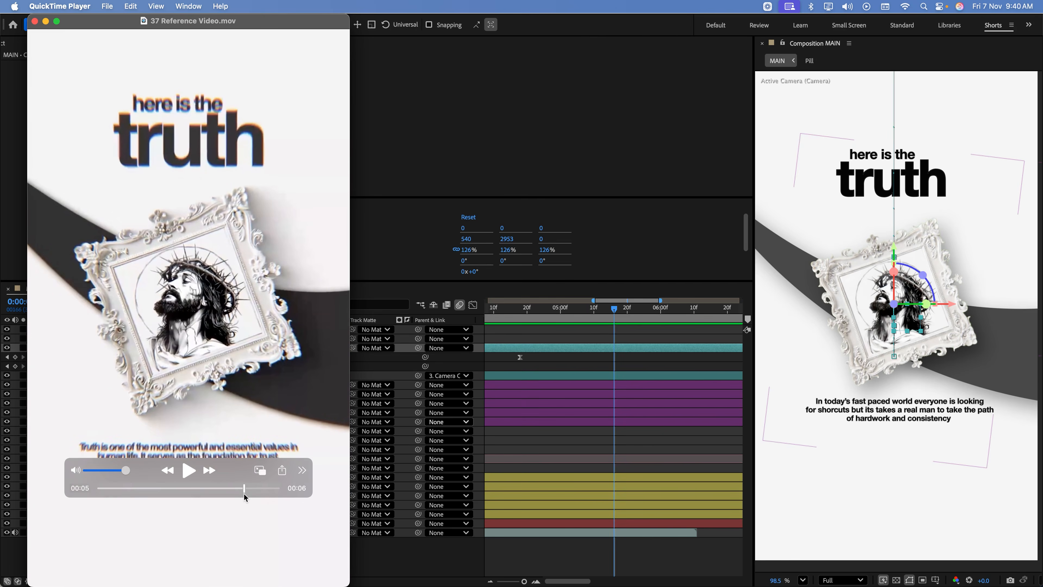
{"action": "left_click", "coordinate": [420, 566]}
{"action": "left_click", "coordinate": [102, 350]}
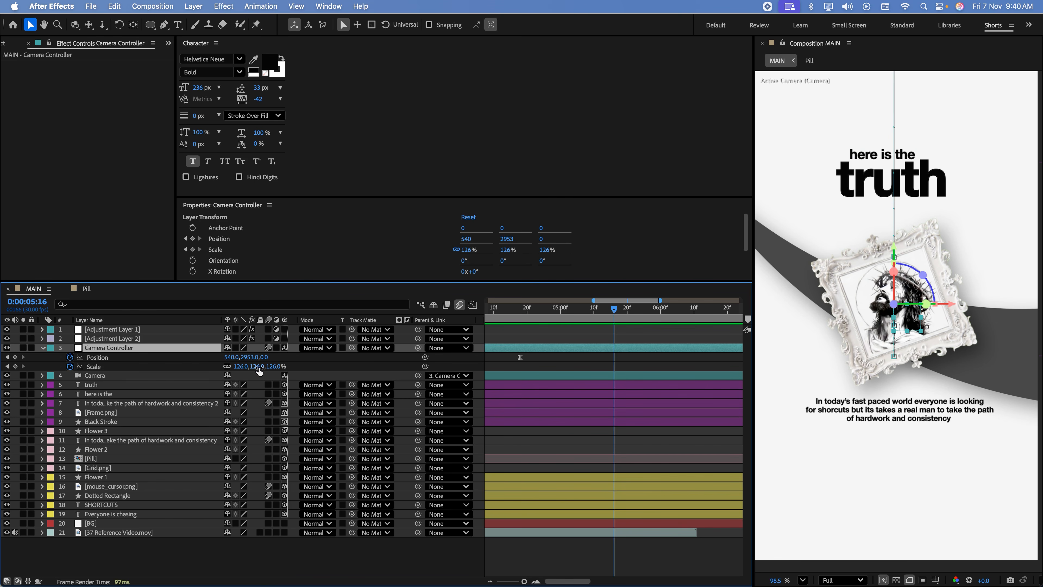
{"action": "left_click_drag", "start_coordinate": [259, 366], "coordinate": [244, 373]}
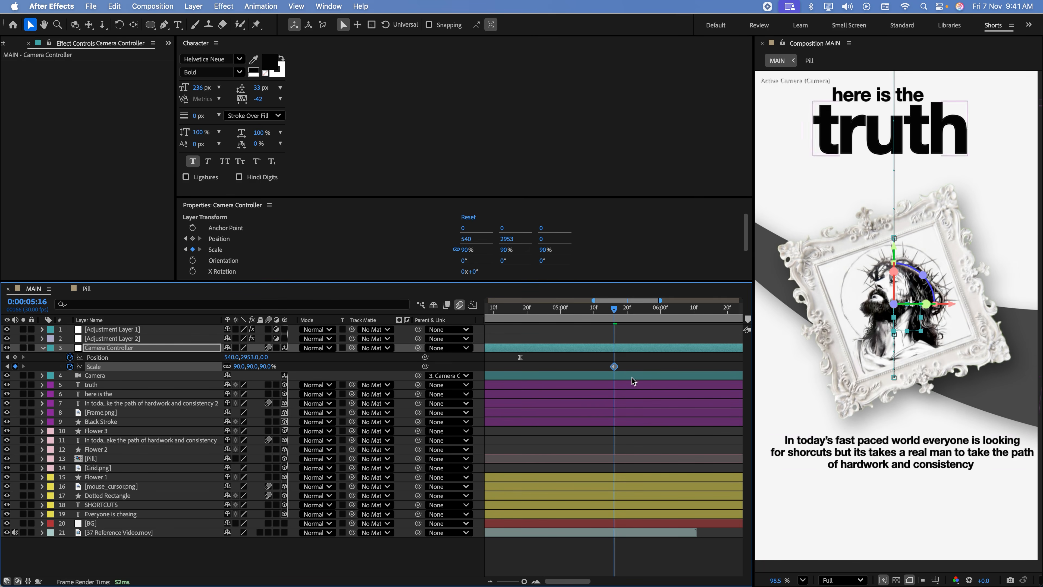
Check the reference video's NO MAGIC pill scene and trim the five framed-picture scene layers to end at about 0:00:05:24
{"action": "key", "text": "super+Tab"}
{"action": "mouse_move", "coordinate": [255, 488]}
{"action": "left_mouse_down"}
{"action": "mouse_move", "coordinate": [245, 498]}
{"action": "mouse_move", "coordinate": [266, 503]}
{"action": "mouse_move", "coordinate": [248, 489]}
{"action": "left_mouse_up"}
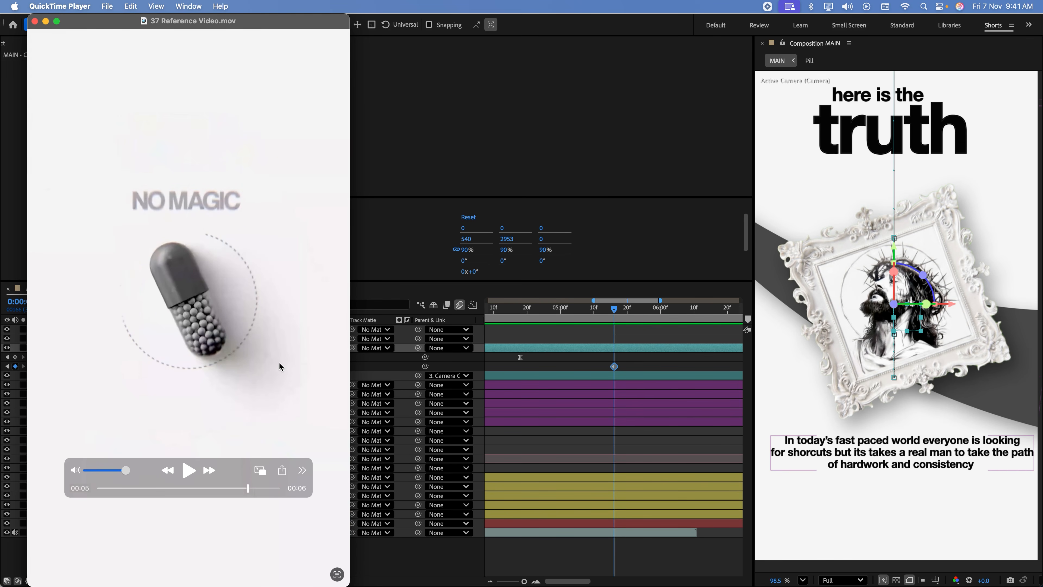
{"action": "left_click", "coordinate": [399, 566]}
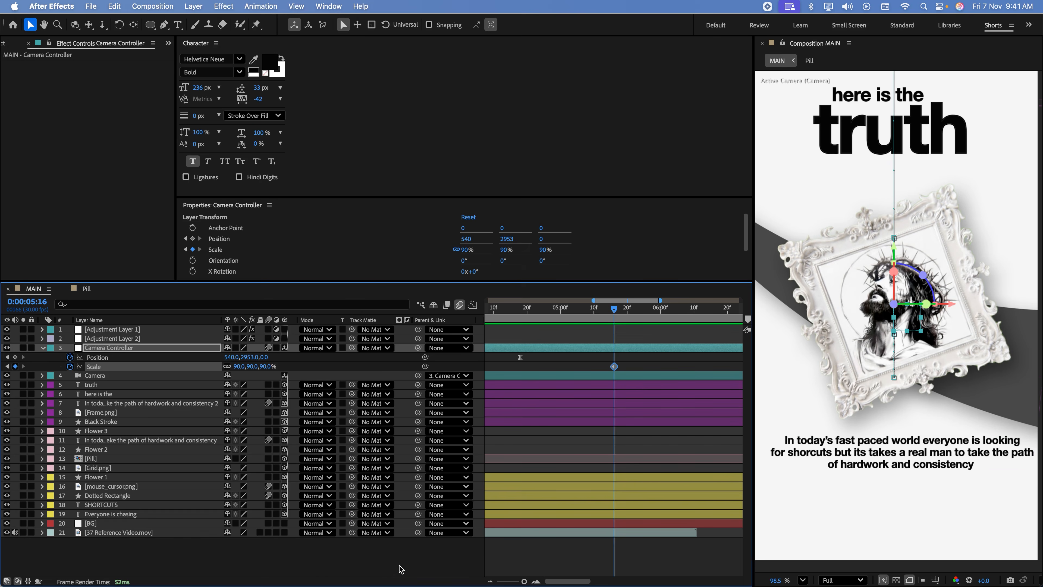
{"action": "left_click", "coordinate": [399, 565]}
{"action": "left_click", "coordinate": [693, 313]}
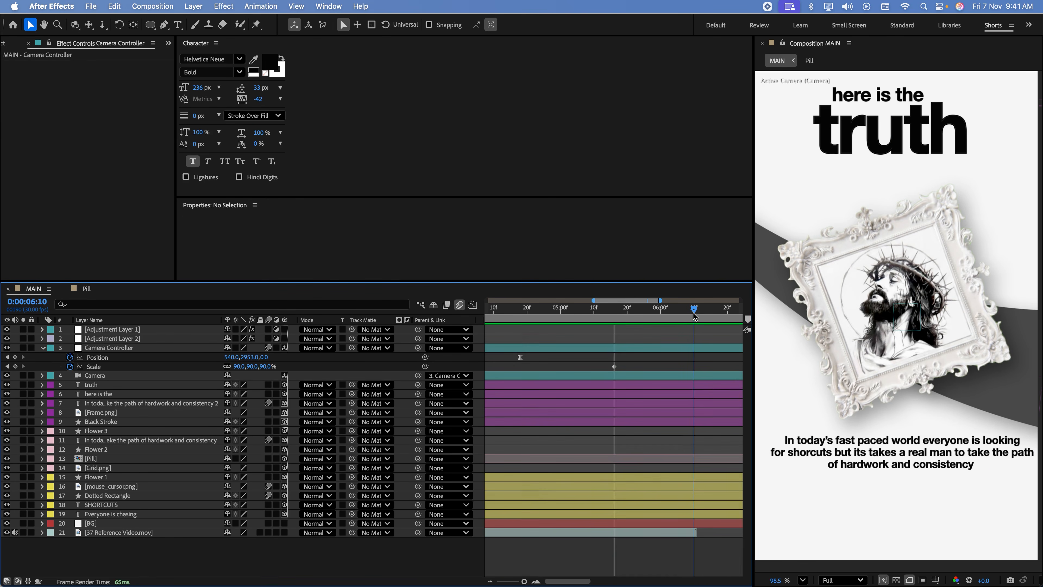
{"action": "left_click", "coordinate": [641, 309]}
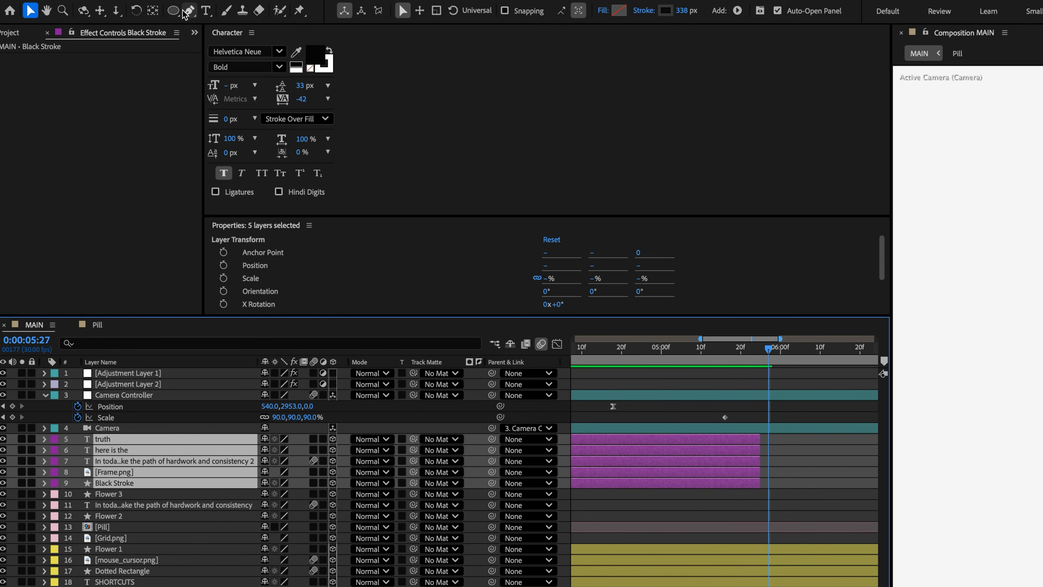
Draw an unfilled circle near the middle of the empty frame at 0:00:05:27 on a new shape layer with a 5 px stroke
{"action": "left_click", "coordinate": [150, 25]}
{"action": "left_click", "coordinate": [219, 40]}
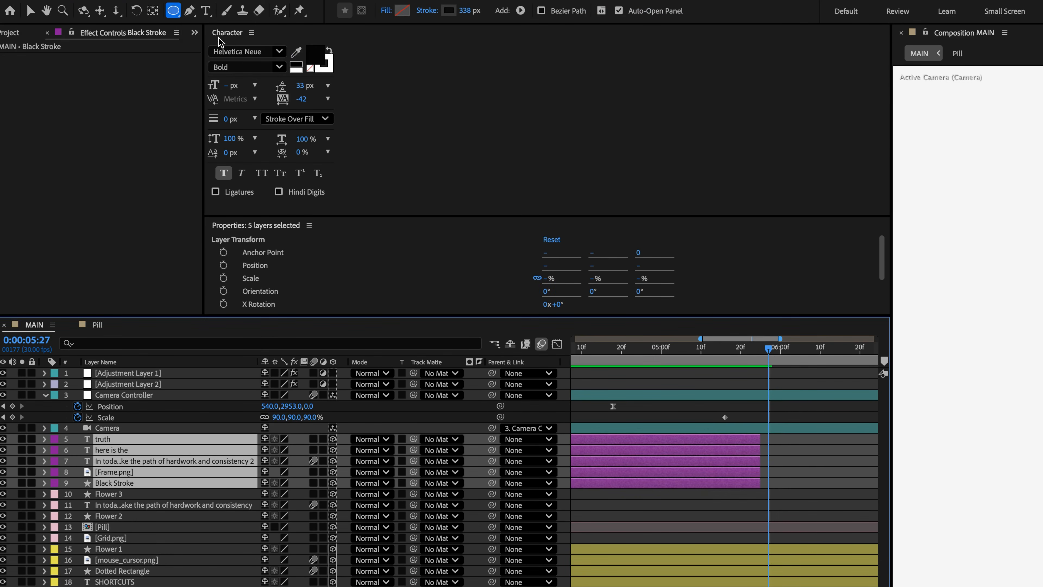
{"action": "key", "text": "super+shift+a"}
{"action": "left_click_drag", "start_coordinate": [844, 237], "coordinate": [989, 383]}
{"action": "left_click", "coordinate": [401, 24]}
{"action": "type", "text": "5"}
{"action": "left_click", "coordinate": [403, 125]}
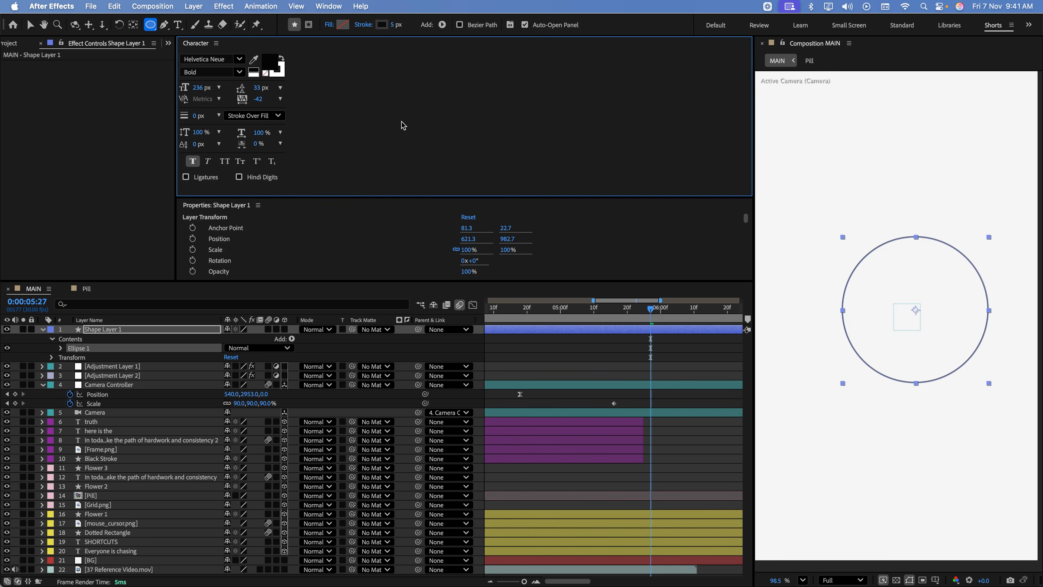
Add dashes to the circle's stroke with a Dash value of 10
{"action": "left_click", "coordinate": [61, 348]}
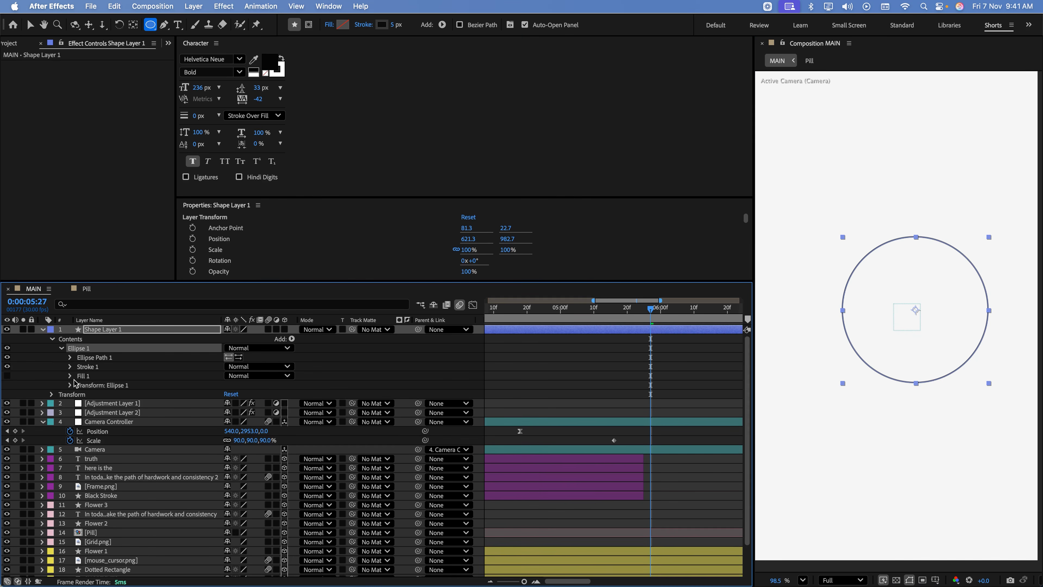
{"action": "left_click", "coordinate": [71, 366]}
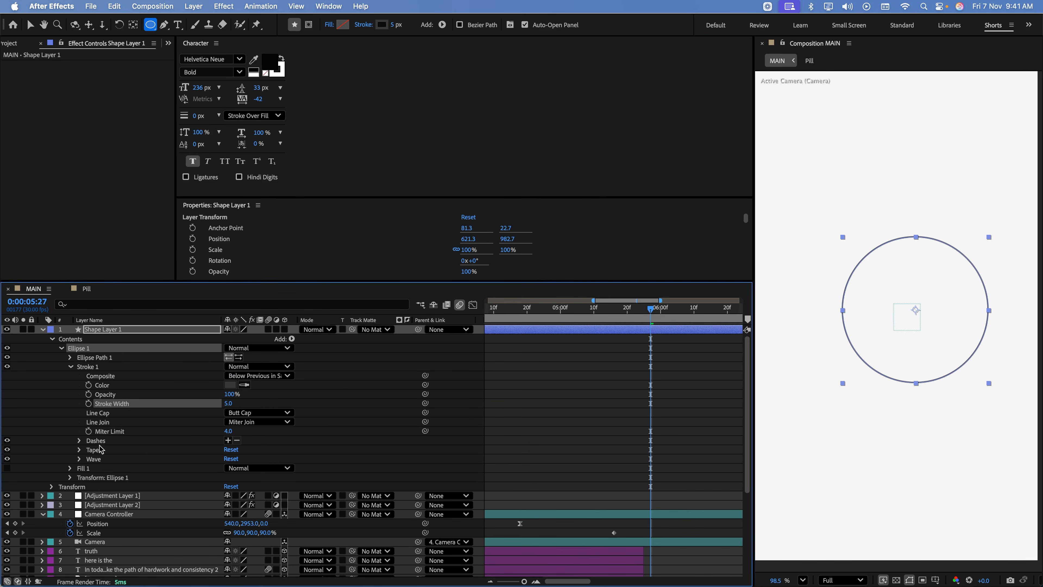
{"action": "left_click", "coordinate": [229, 441]}
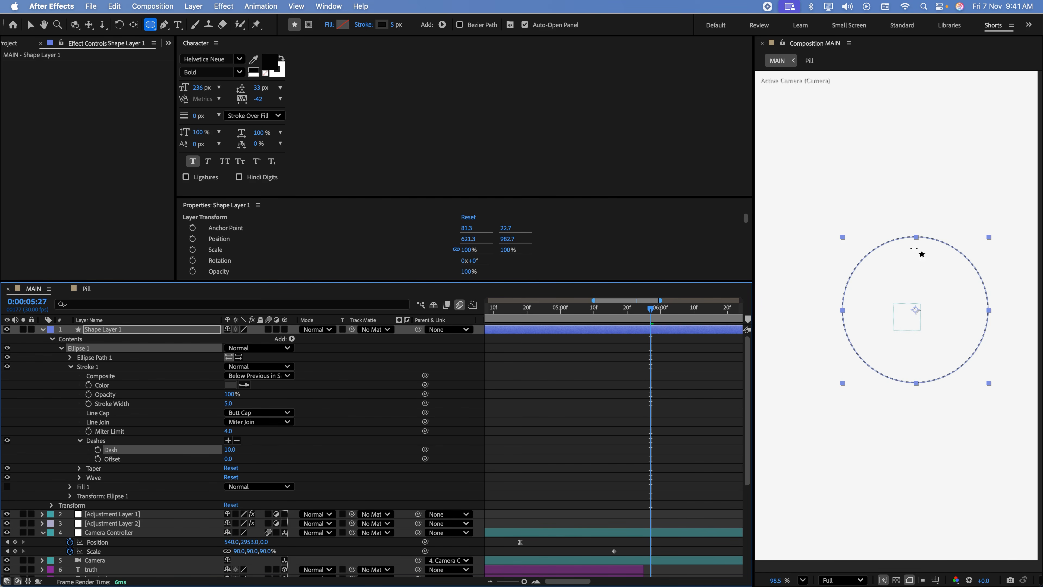
Add Trim Paths to the dashed circle and keyframe Start at 33% and End at 34% at 0:00:05:27
{"action": "left_click", "coordinate": [292, 339]}
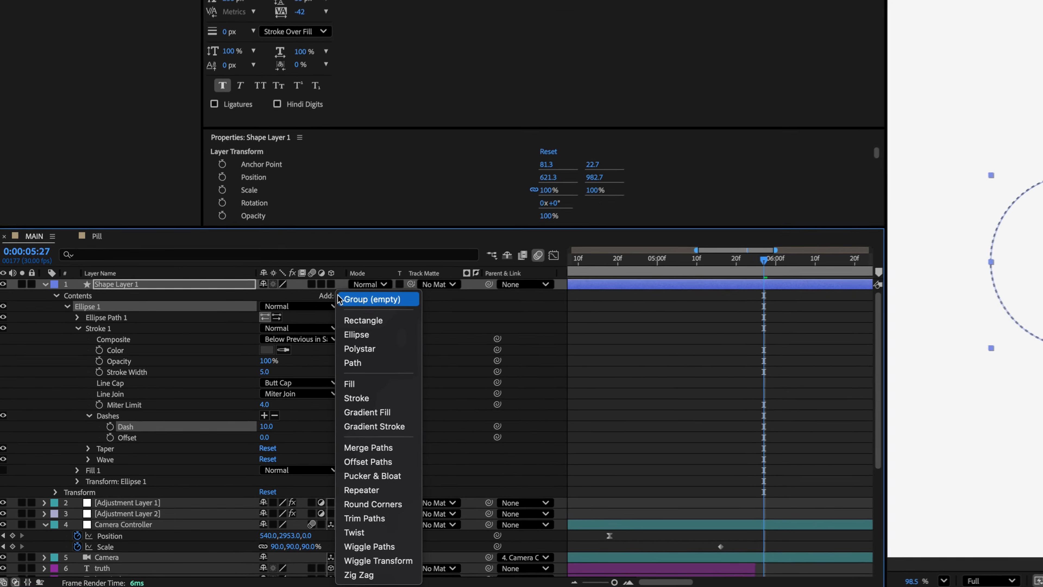
{"action": "left_click", "coordinate": [366, 518]}
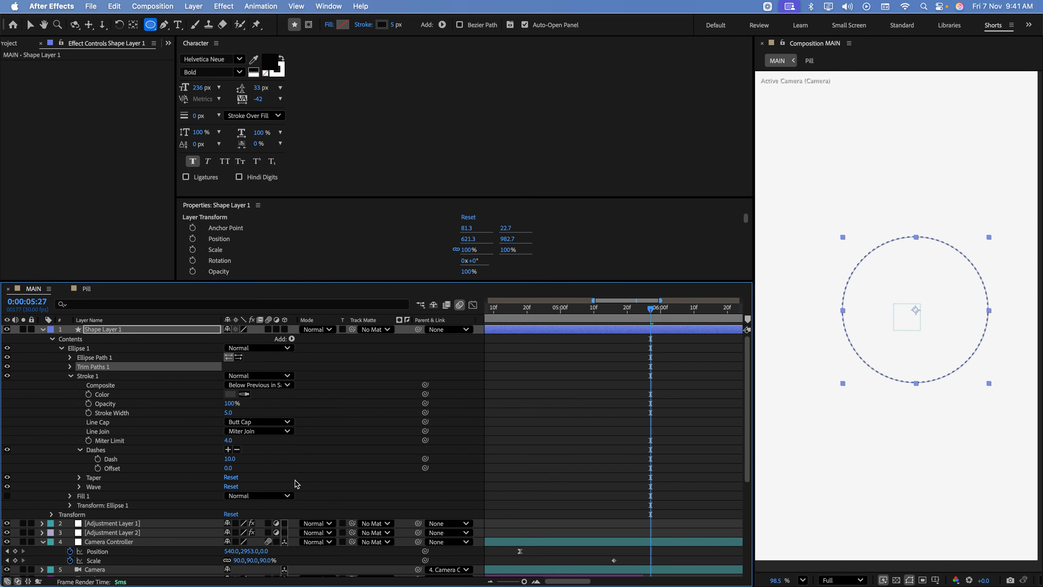
{"action": "left_click", "coordinate": [69, 367]}
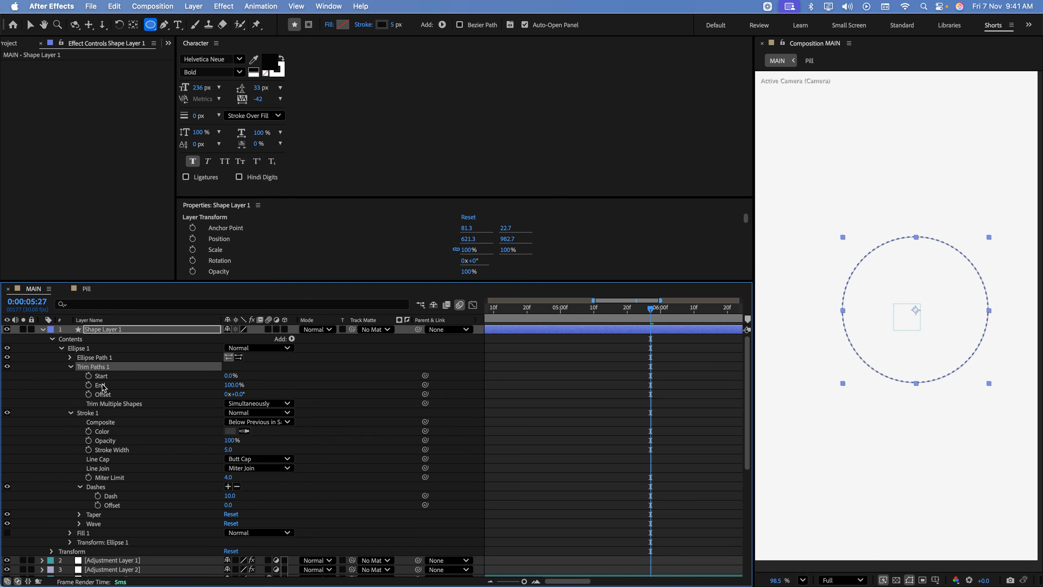
{"action": "mouse_move", "coordinate": [228, 377]}
{"action": "left_mouse_down"}
{"action": "mouse_move", "coordinate": [245, 381]}
{"action": "mouse_move", "coordinate": [203, 389]}
{"action": "left_mouse_up"}
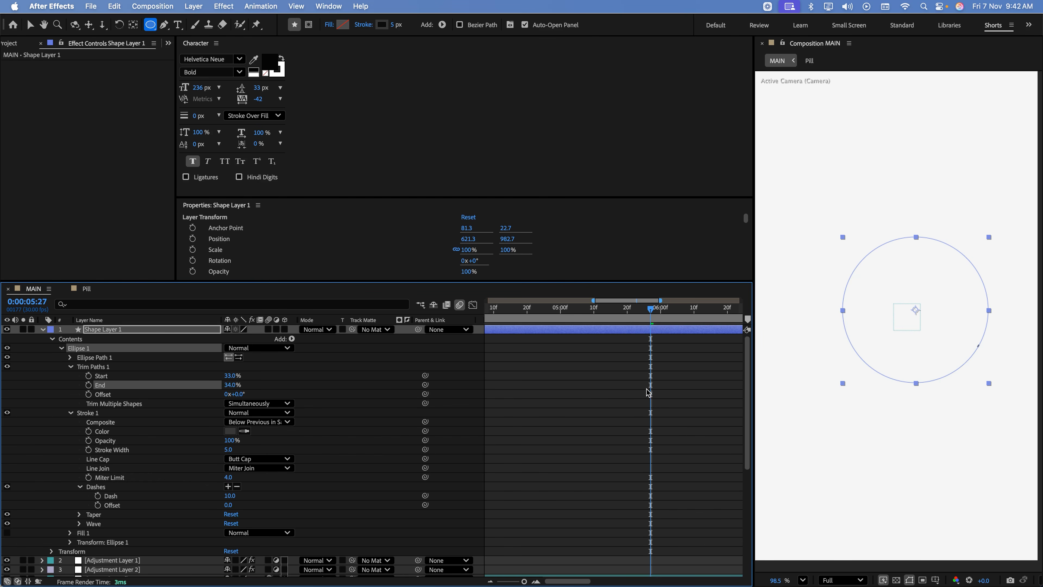
{"action": "left_click", "coordinate": [89, 375]}
{"action": "left_click", "coordinate": [88, 385]}
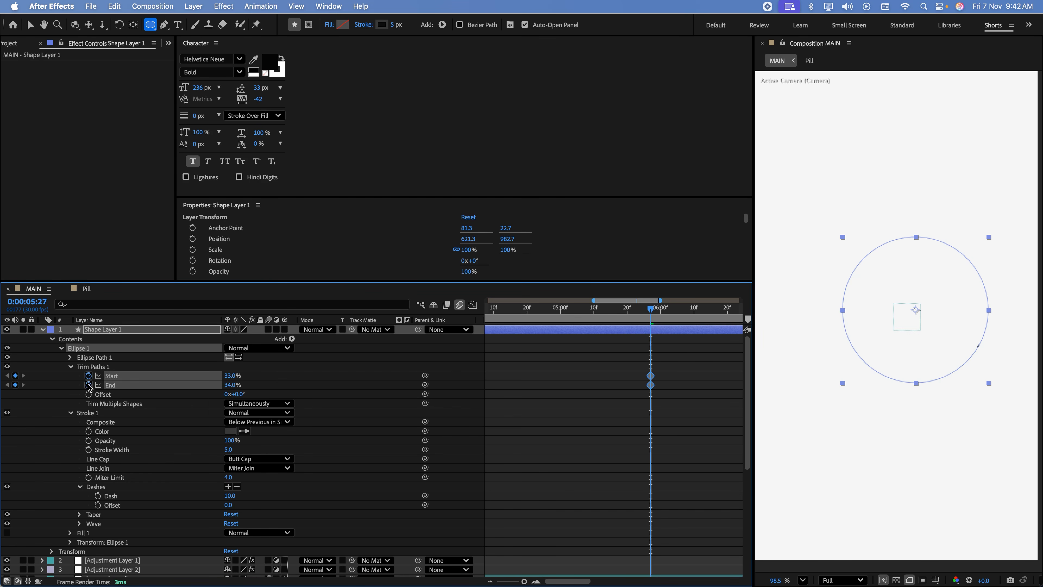
Set the circle's Trim Paths Start to 100% and End to 0% at 0:00:06:10, and preview the line drawing on
{"action": "left_click_drag", "start_coordinate": [654, 308], "coordinate": [694, 308]}
{"action": "left_click_drag", "start_coordinate": [230, 375], "coordinate": [322, 380]}
{"action": "left_click_drag", "start_coordinate": [230, 385], "coordinate": [220, 386]}
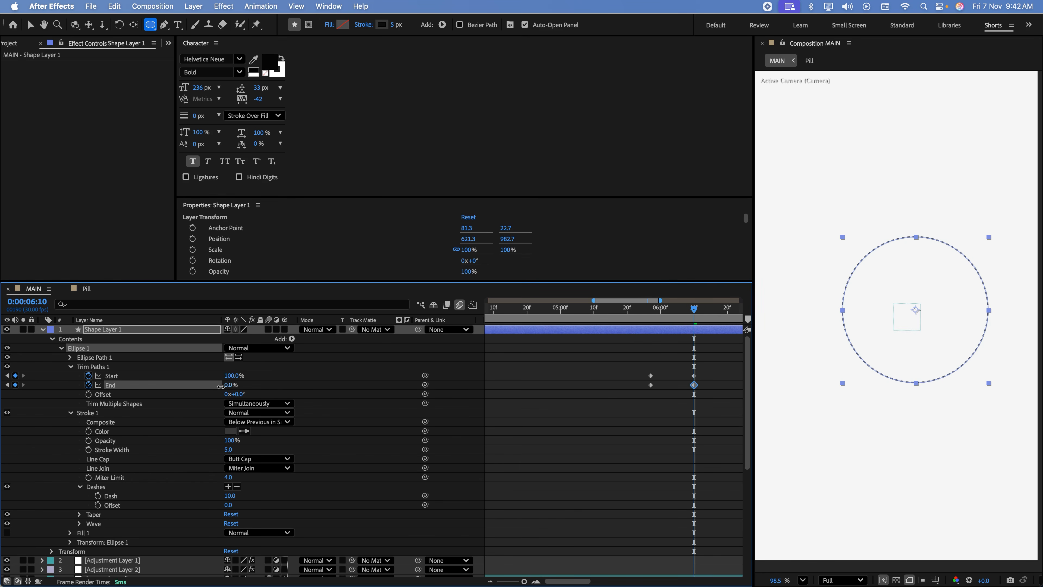
{"action": "left_click_drag", "start_coordinate": [694, 308], "coordinate": [639, 309]}
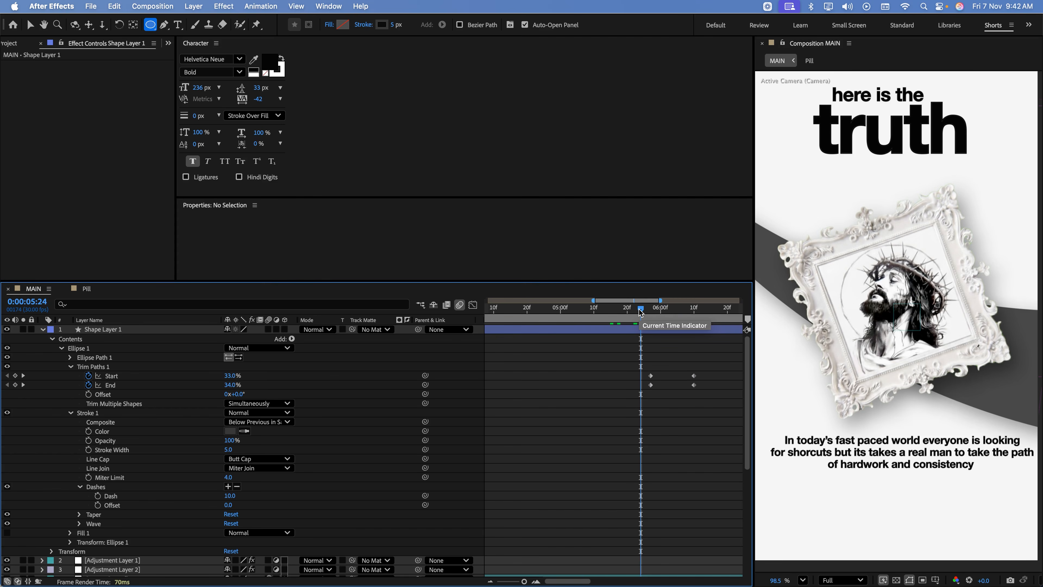
{"action": "key", "text": "space"}
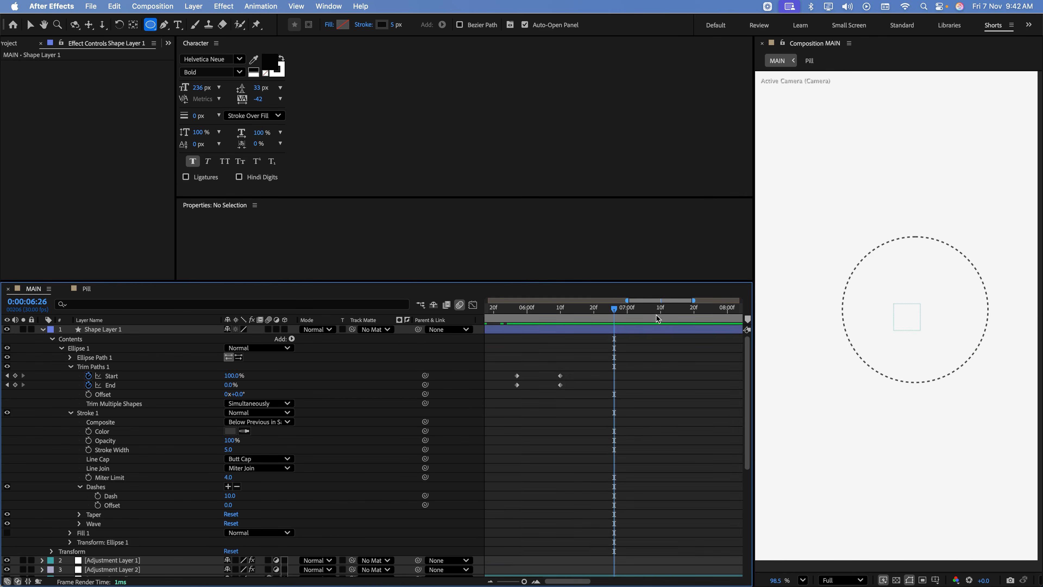
{"action": "left_click_drag", "start_coordinate": [528, 316], "coordinate": [564, 363]}
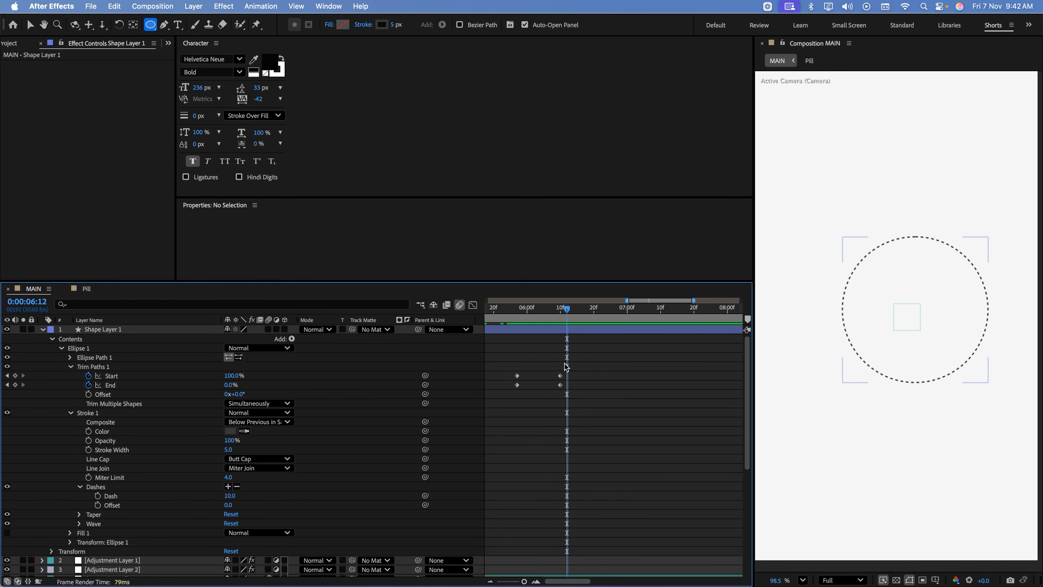